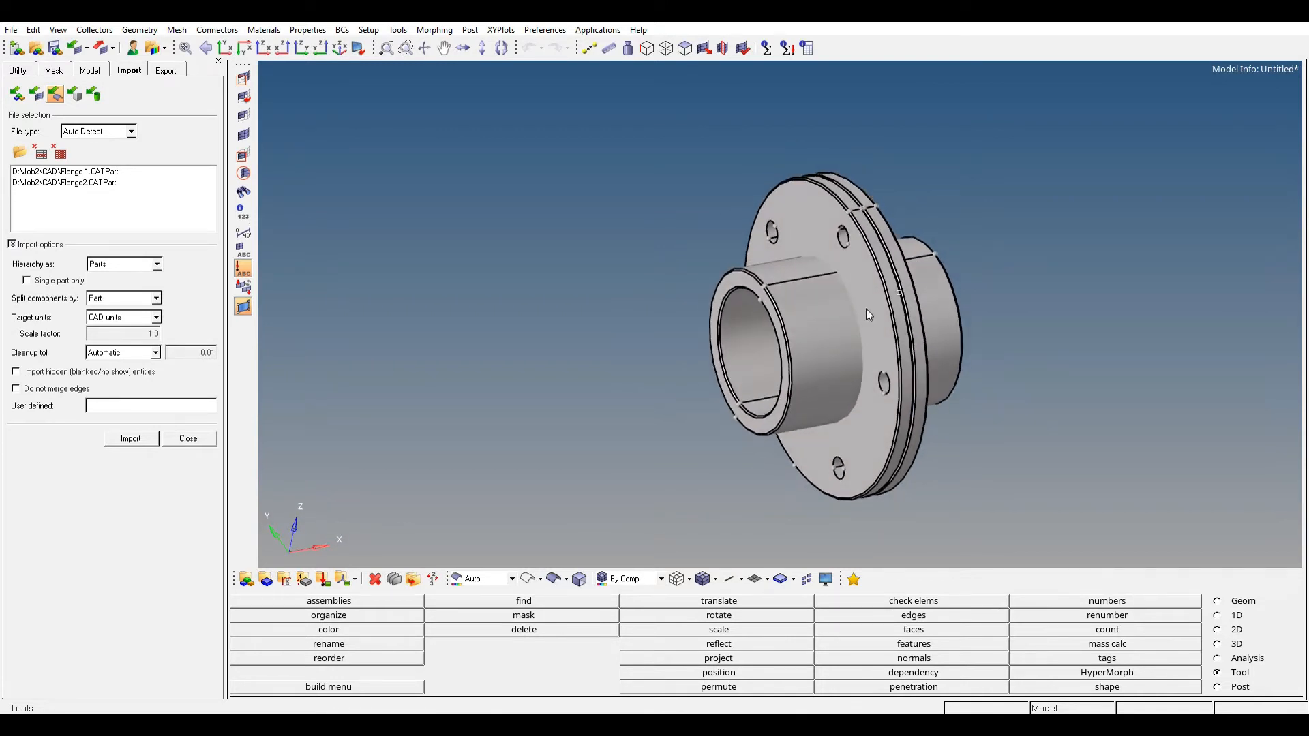
Step: List the model's components in the model browser and examine the two-flange assembly from several sides
right_click_drag(866, 308, 784, 316, "ctrl")
left_click_drag(784, 317, 754, 309, "ctrl")
scroll(644, 299, "up", 3, "ctrl")
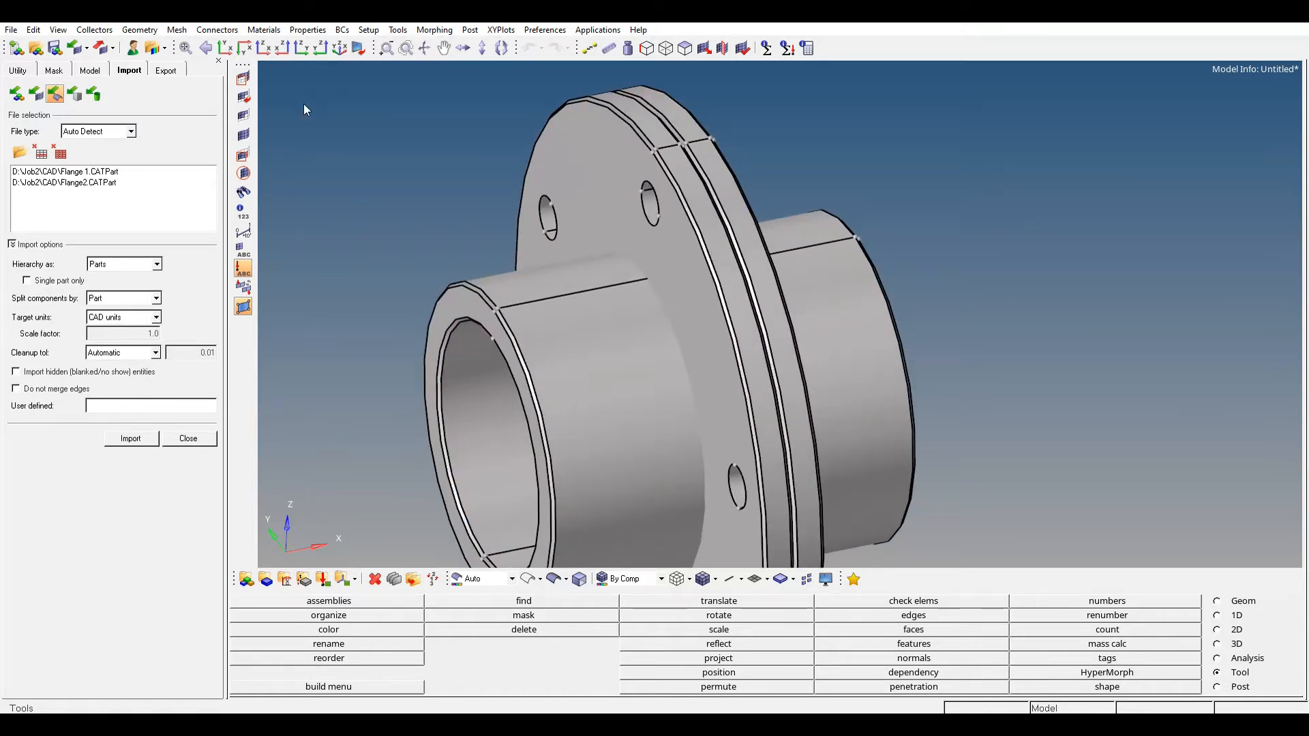
left_click(91, 70)
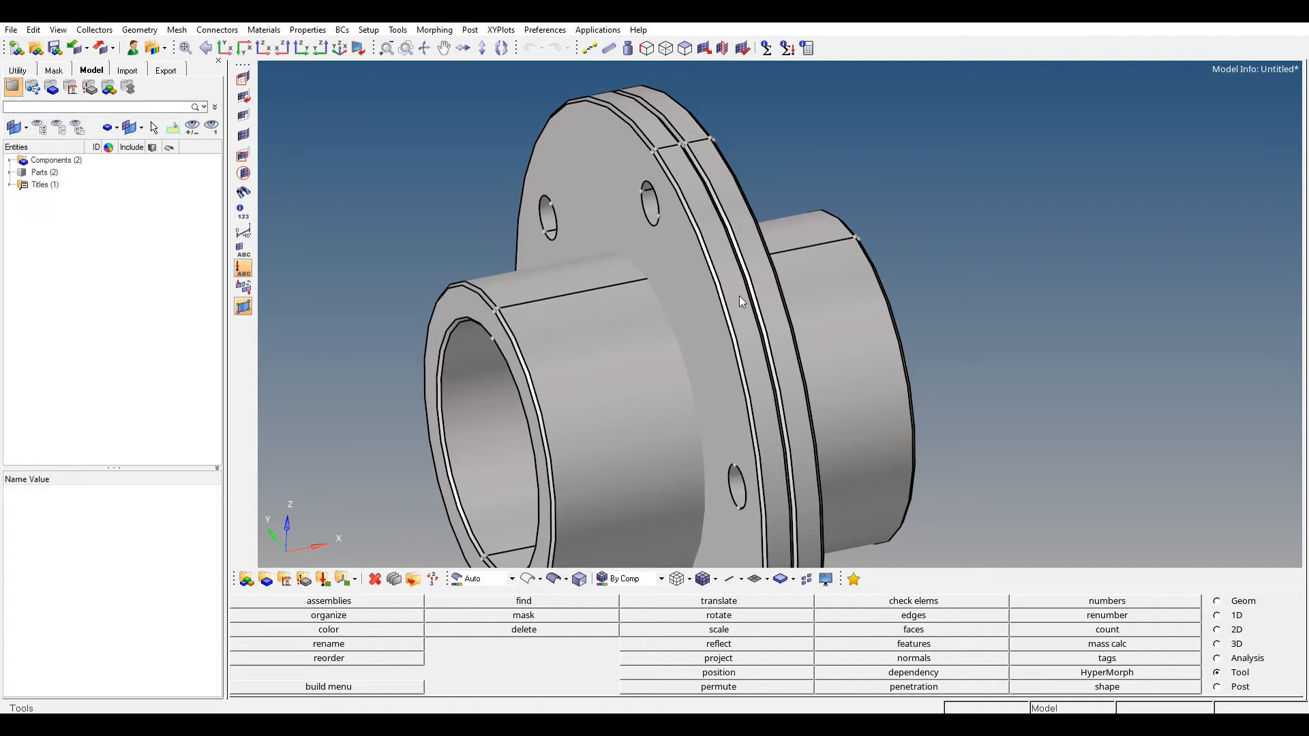
left_click(11, 159)
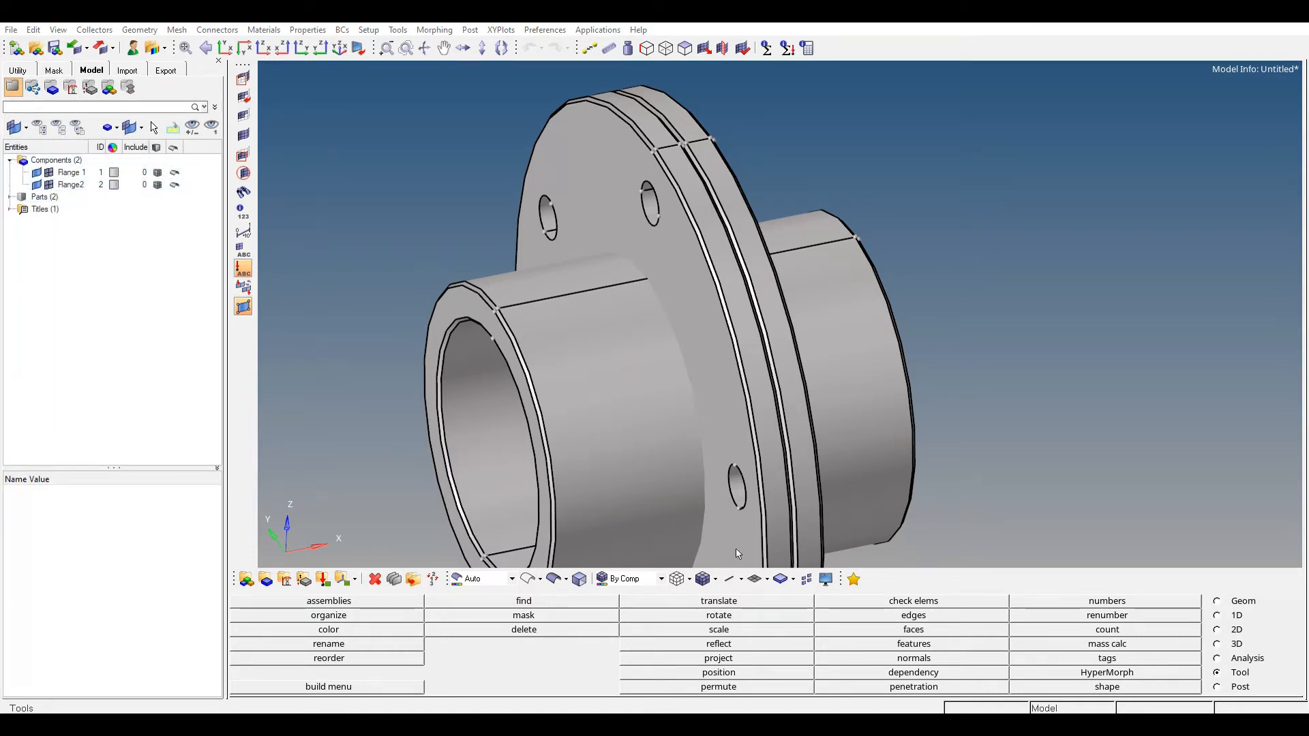
left_click(889, 183)
left_click_drag(911, 262, 863, 356, "ctrl")
right_click_drag(863, 356, 893, 259, "ctrl")
scroll(866, 348, "down", 4, "ctrl")
left_click_drag(799, 370, 834, 338, "ctrl")
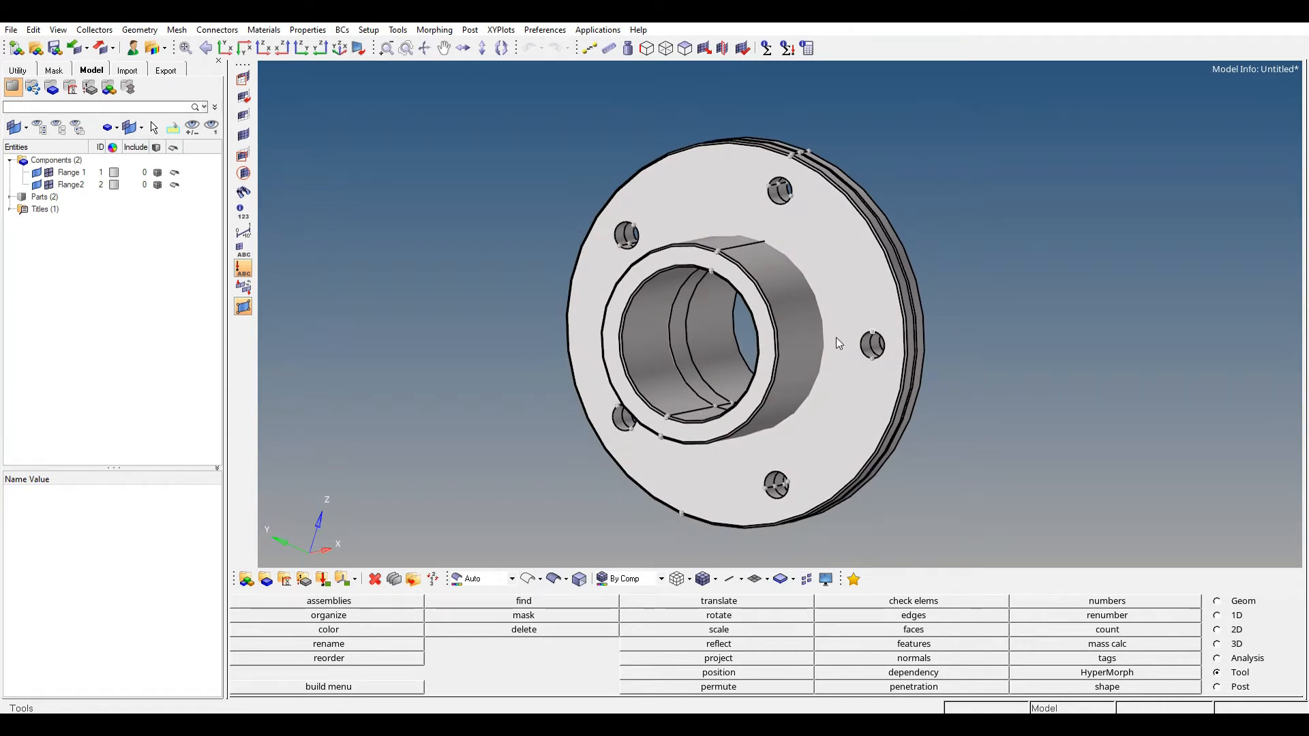
Step: Open Quick Geometry Edit for washer splitting and hide the geometry of Flange2
key("F11")
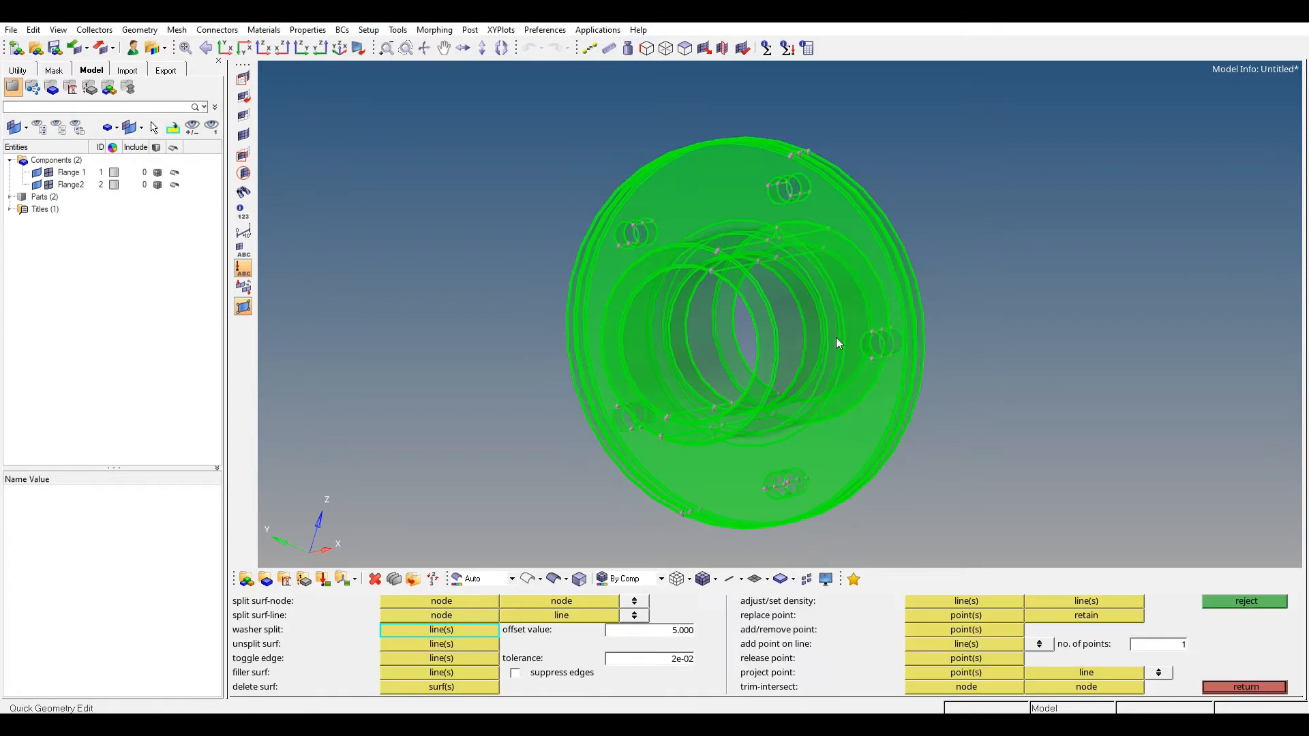
left_click_drag(697, 326, 592, 441, "ctrl")
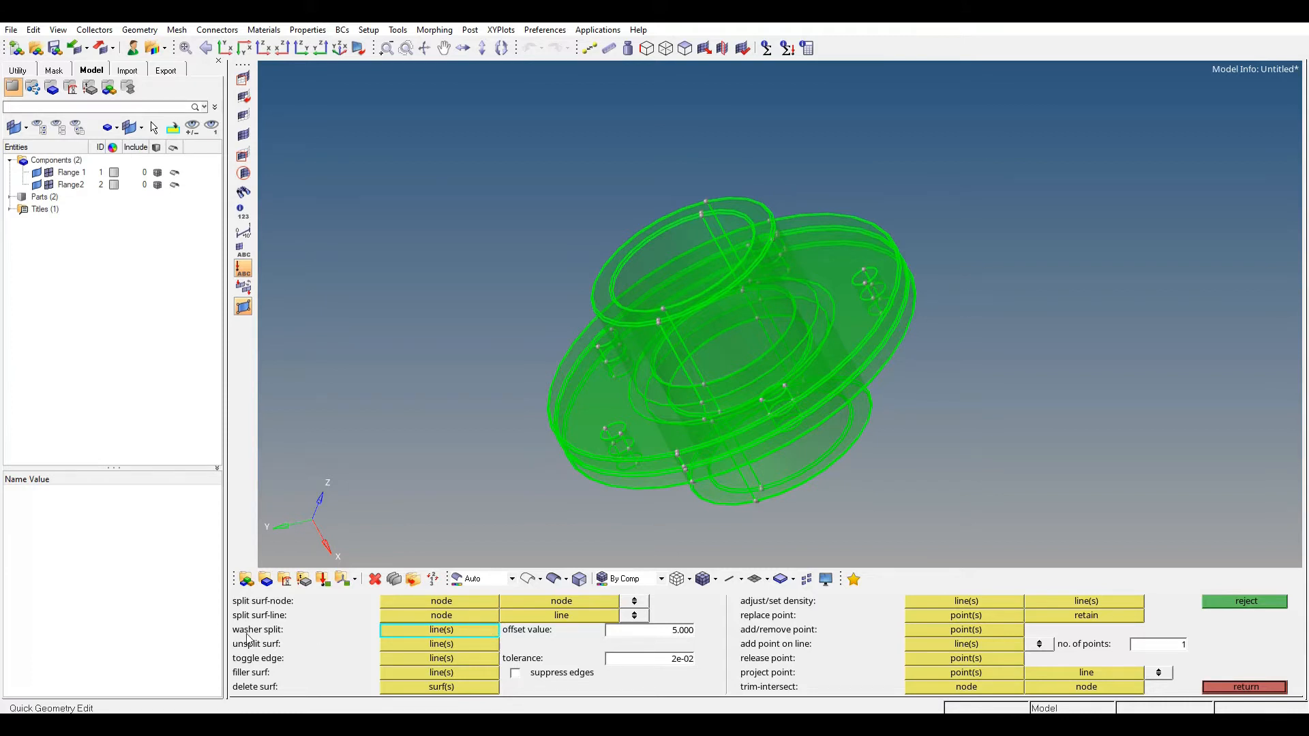
left_click(50, 185)
left_click_drag(478, 327, 648, 310, "ctrl")
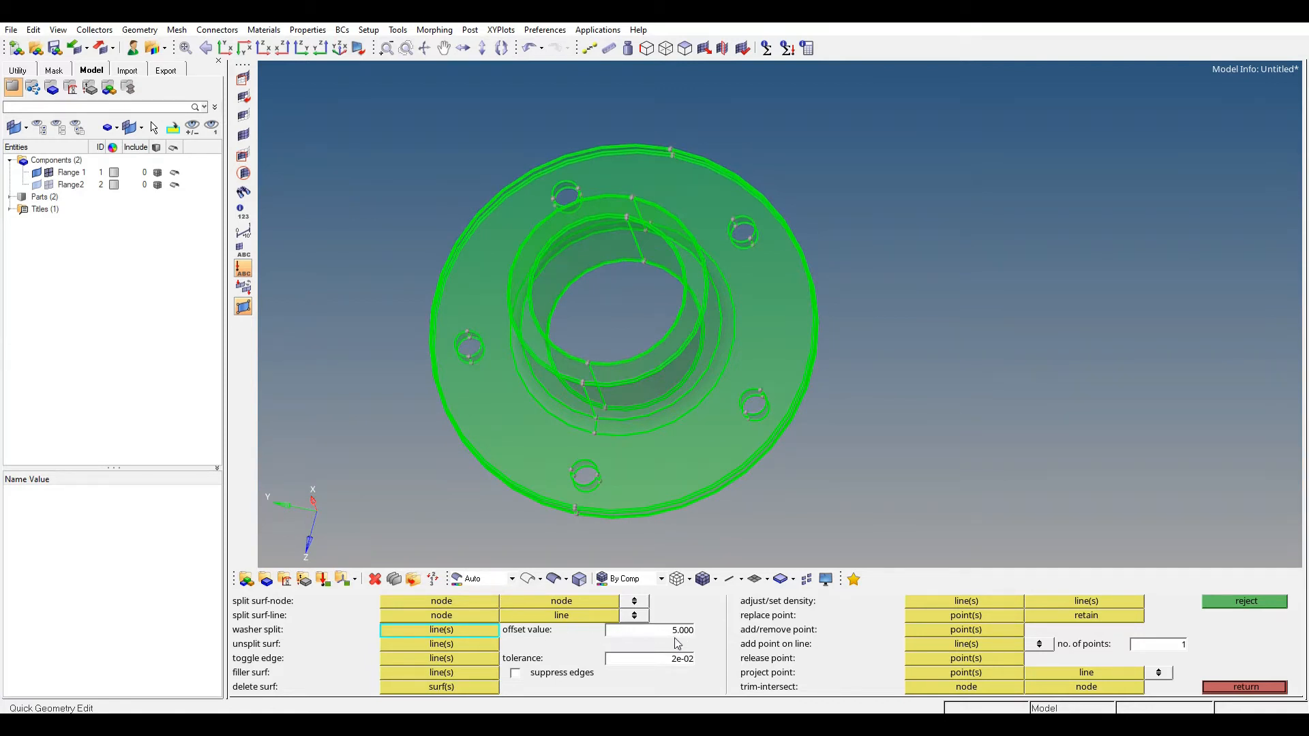
right_click_drag(565, 348, 681, 332, "ctrl")
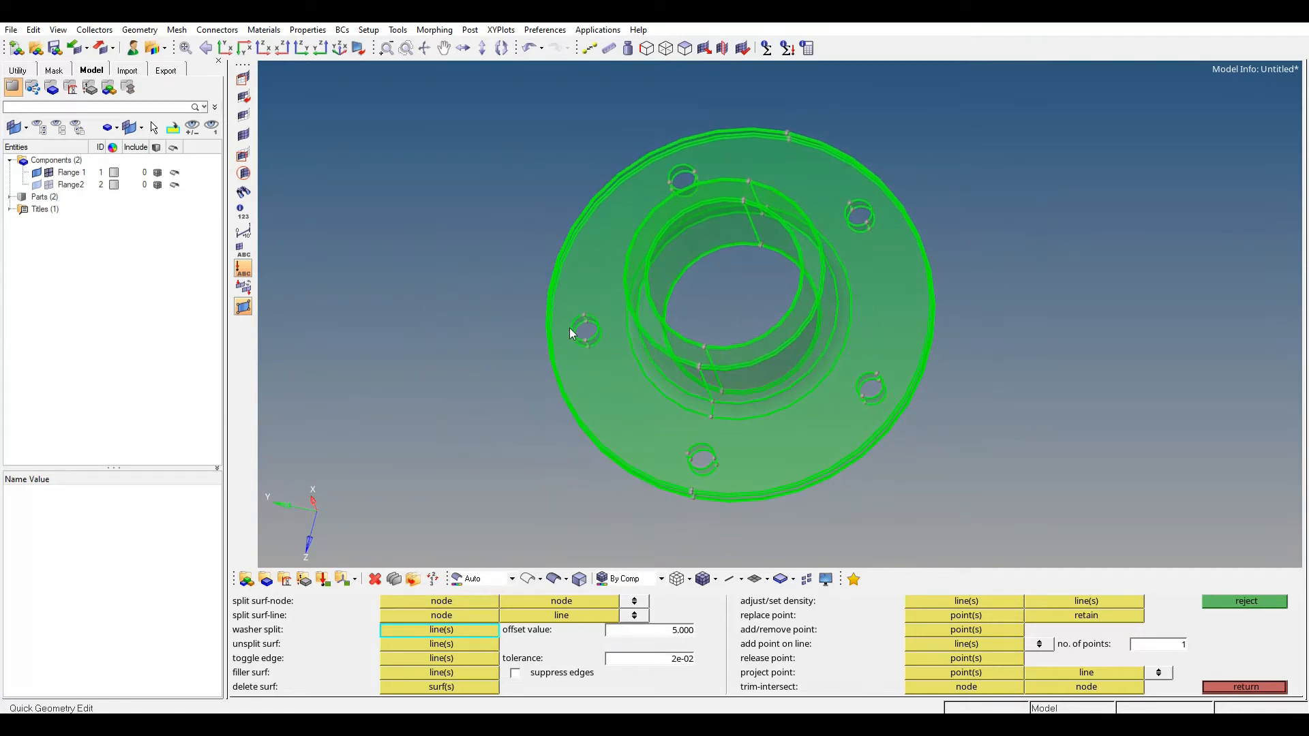
Step: Washer-split the surface around the first two bolt holes of Flange 1 with an offset value of 5.000
scroll(570, 329, "up", 6, "ctrl")
left_click(586, 321)
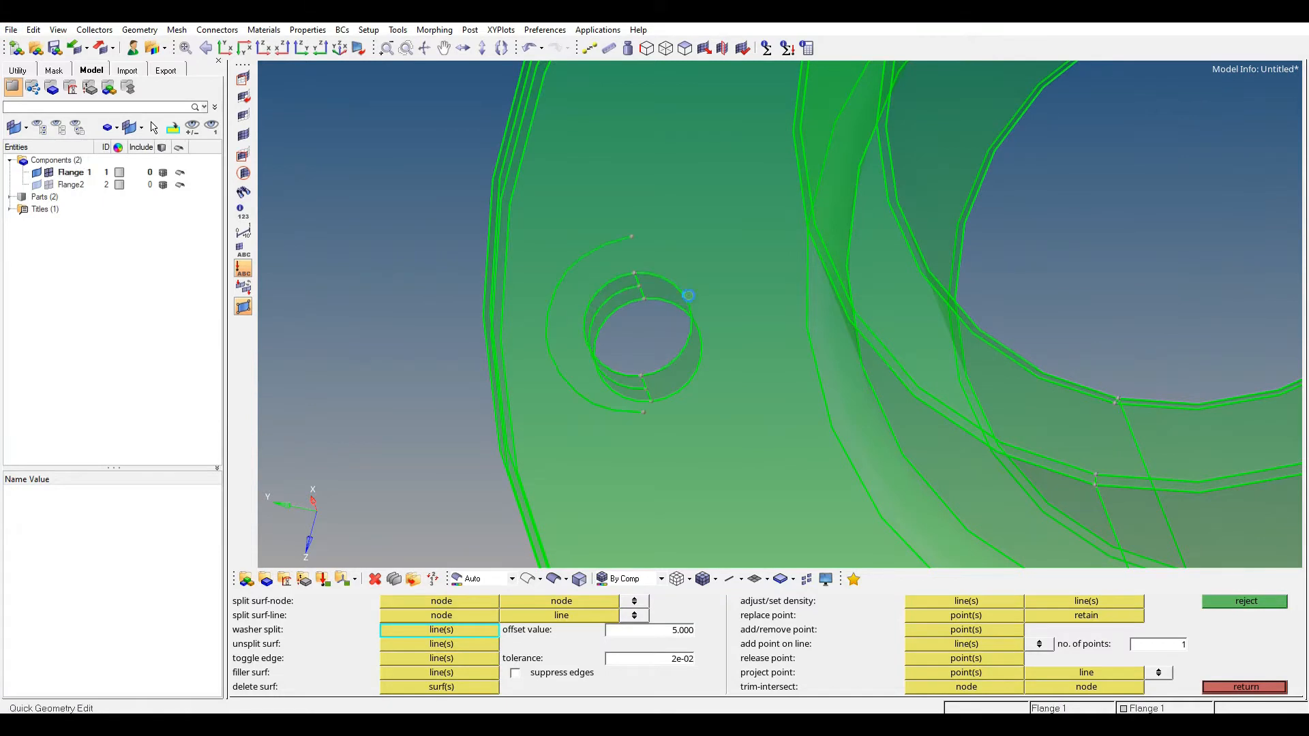
left_click(688, 296)
scroll(689, 320, "down", 6, "ctrl")
right_click_drag(742, 257, 579, 417, "ctrl")
scroll(636, 247, "up", 3, "ctrl")
left_click(644, 282)
Step: Add 5.000 offset washer splits around the remaining three bolt holes of Flange 1
right_click_drag(854, 374, 433, 255, "ctrl")
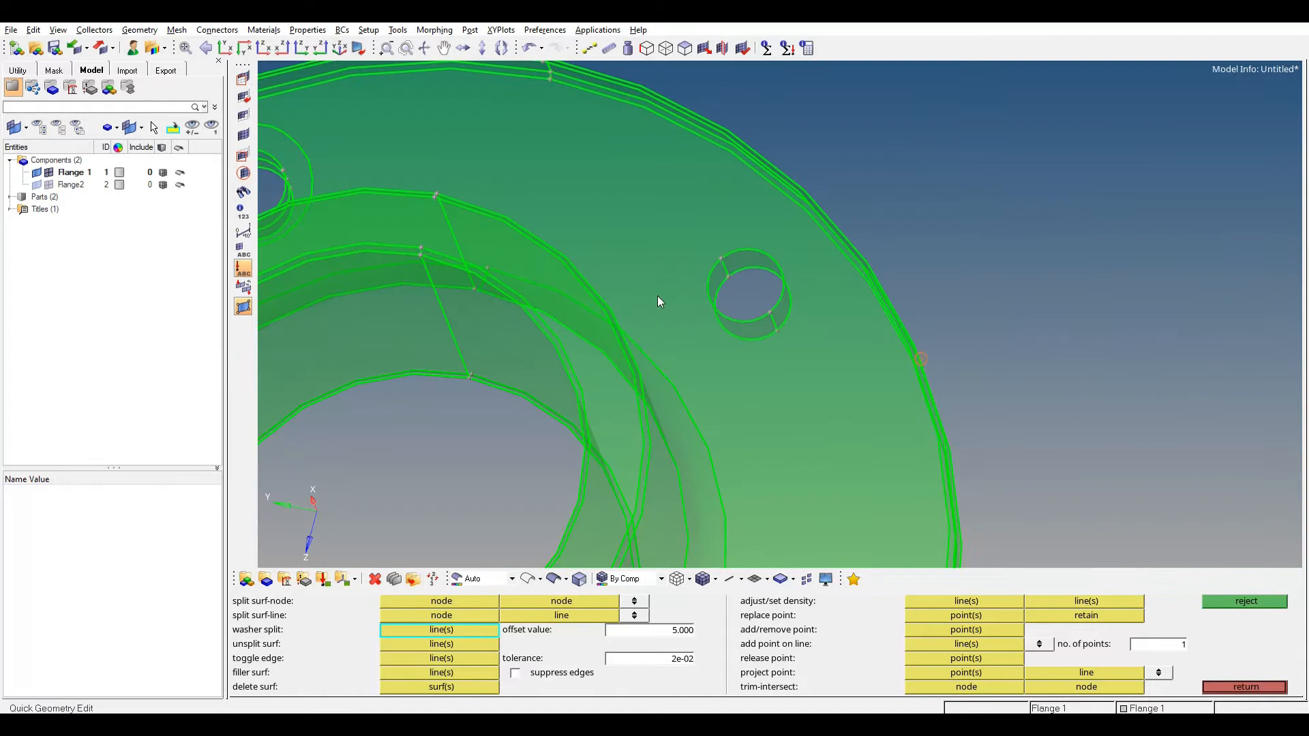
left_click(741, 250)
right_click_drag(687, 552, 670, 219, "ctrl")
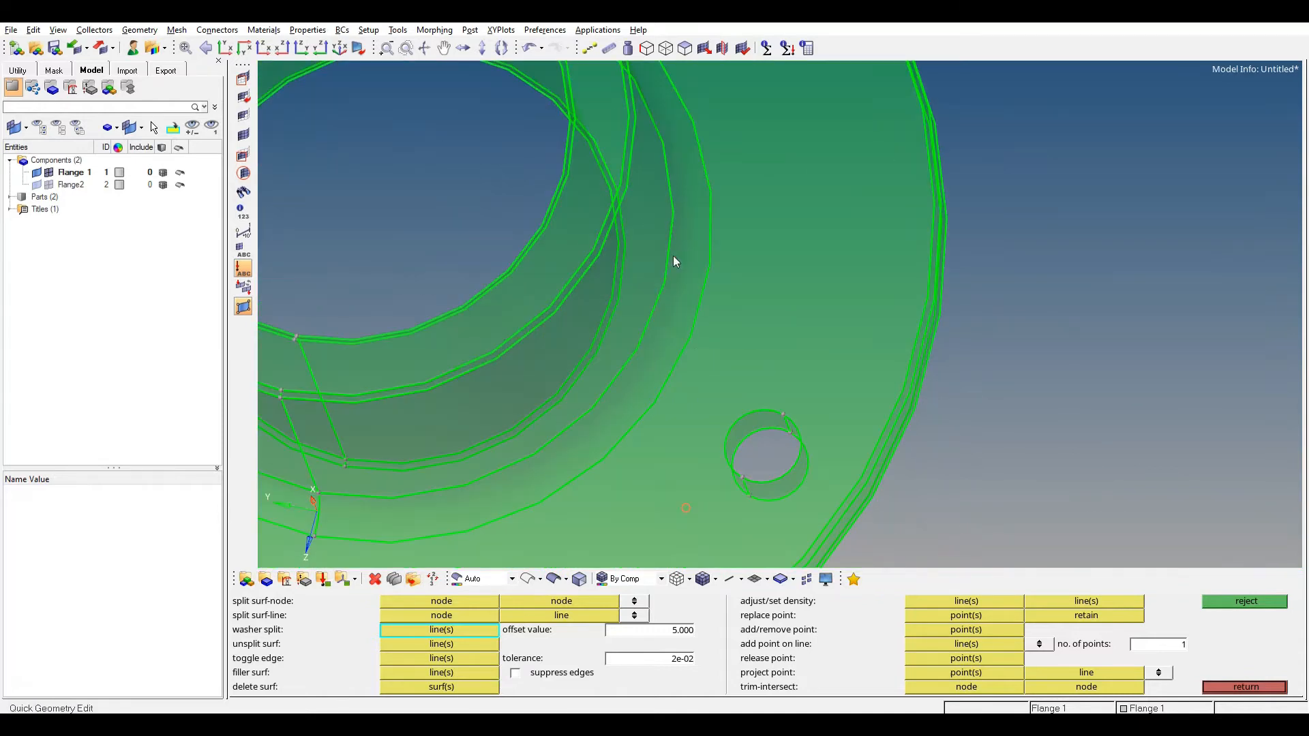
right_click_drag(759, 420, 694, 213, "ctrl")
left_click(694, 207)
left_click(737, 233)
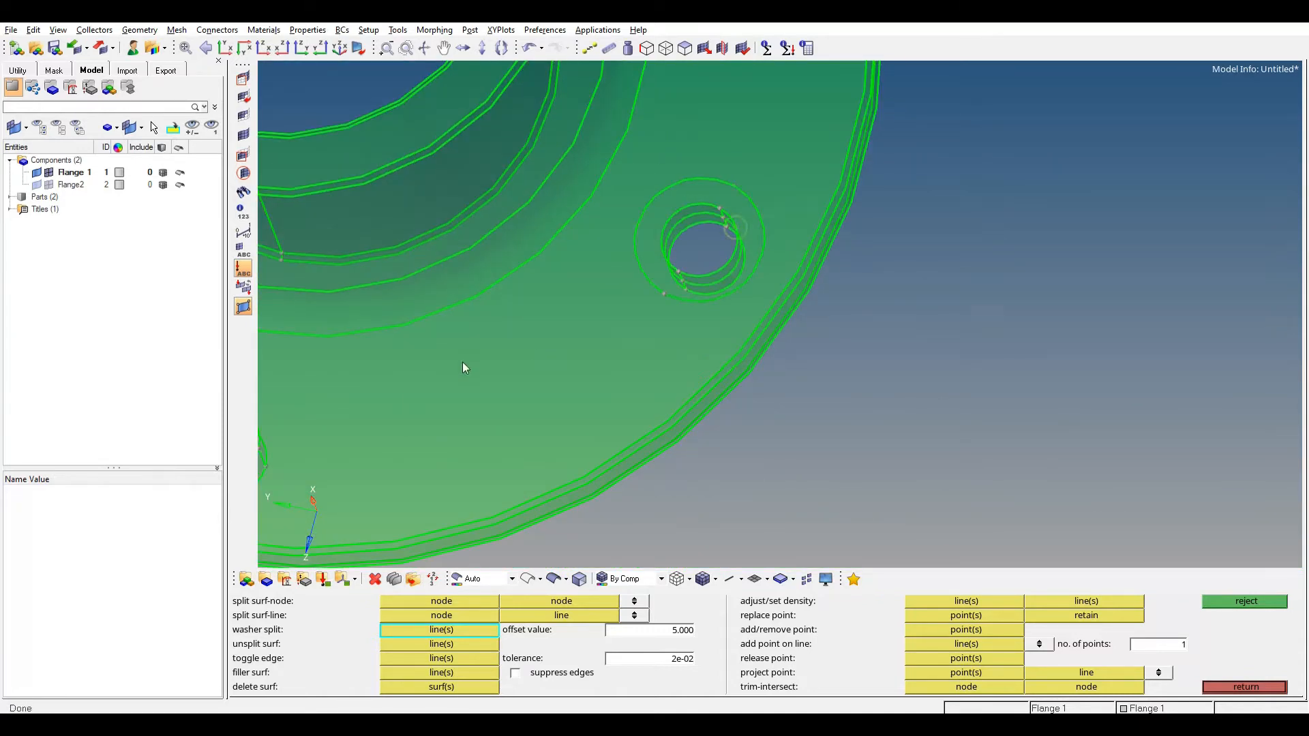
right_click_drag(464, 365, 617, 315, "ctrl")
left_click(670, 295)
left_click(648, 334)
scroll(587, 317, "down", 5)
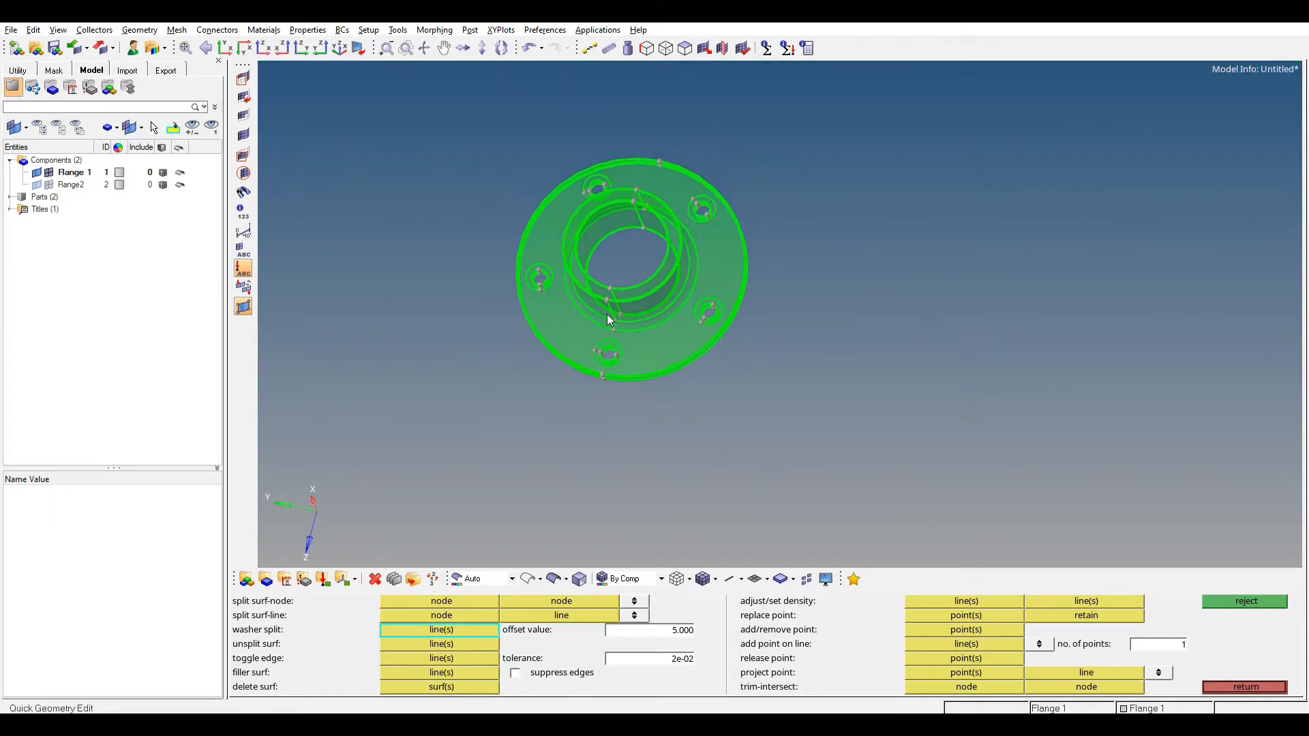
Step: Show Flange2 in place of Flange 1 and washer-split its first two bolt holes with an offset of 5.000
left_click(39, 185)
left_click(37, 173)
left_click_drag(437, 238, 482, 304, "ctrl")
scroll(527, 242, "up", 5)
middle_click(514, 236)
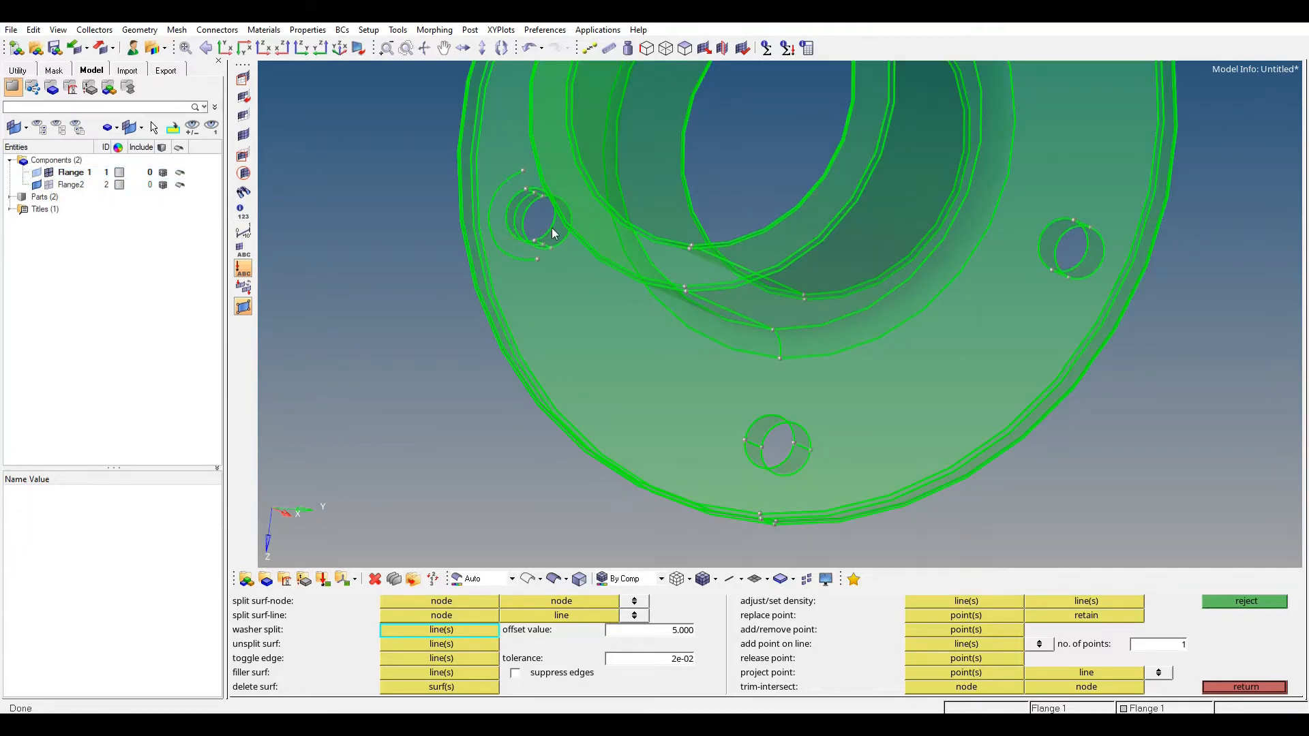
left_click(753, 457)
middle_click(758, 426)
Step: Add 5.000 offset washer splits around the remaining three bolt holes of Flange2
right_click_drag(1012, 271, 631, 388, "ctrl")
left_click(688, 344)
middle_click(691, 345)
right_click_drag(624, 181, 660, 398, "ctrl")
left_click(637, 241)
middle_click(650, 210)
right_click_drag(418, 228, 684, 230, "ctrl")
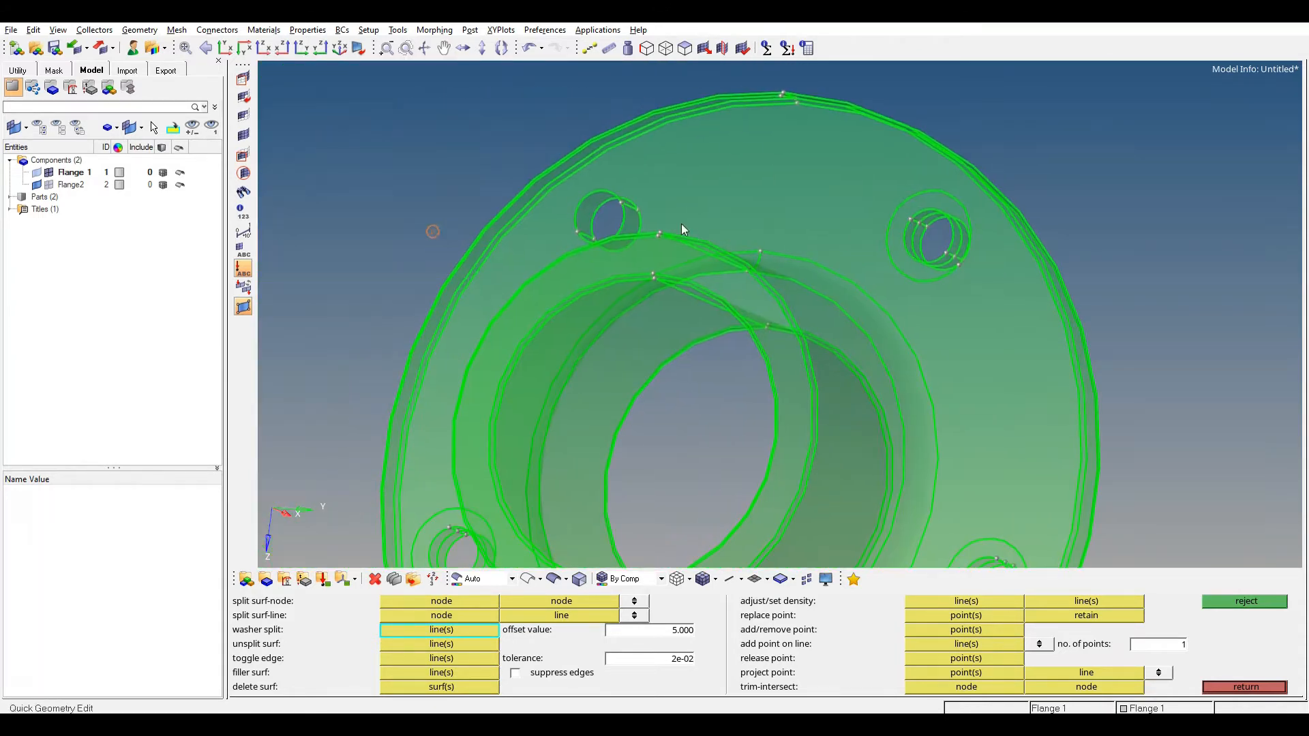
left_click(575, 216)
middle_click(576, 217)
Step: Isolate Flange 1 in the display and leave Quick Geometry Edit
left_click(75, 173)
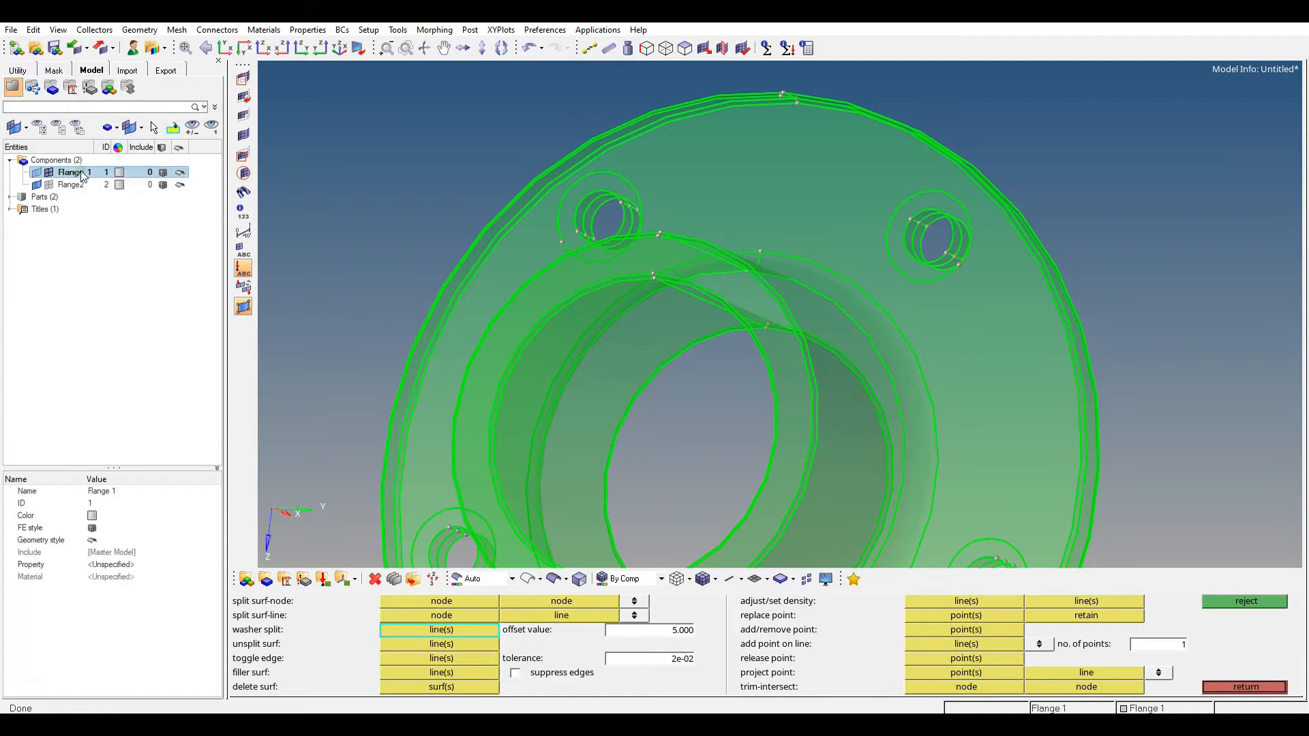
right_click(81, 172)
left_click(115, 301)
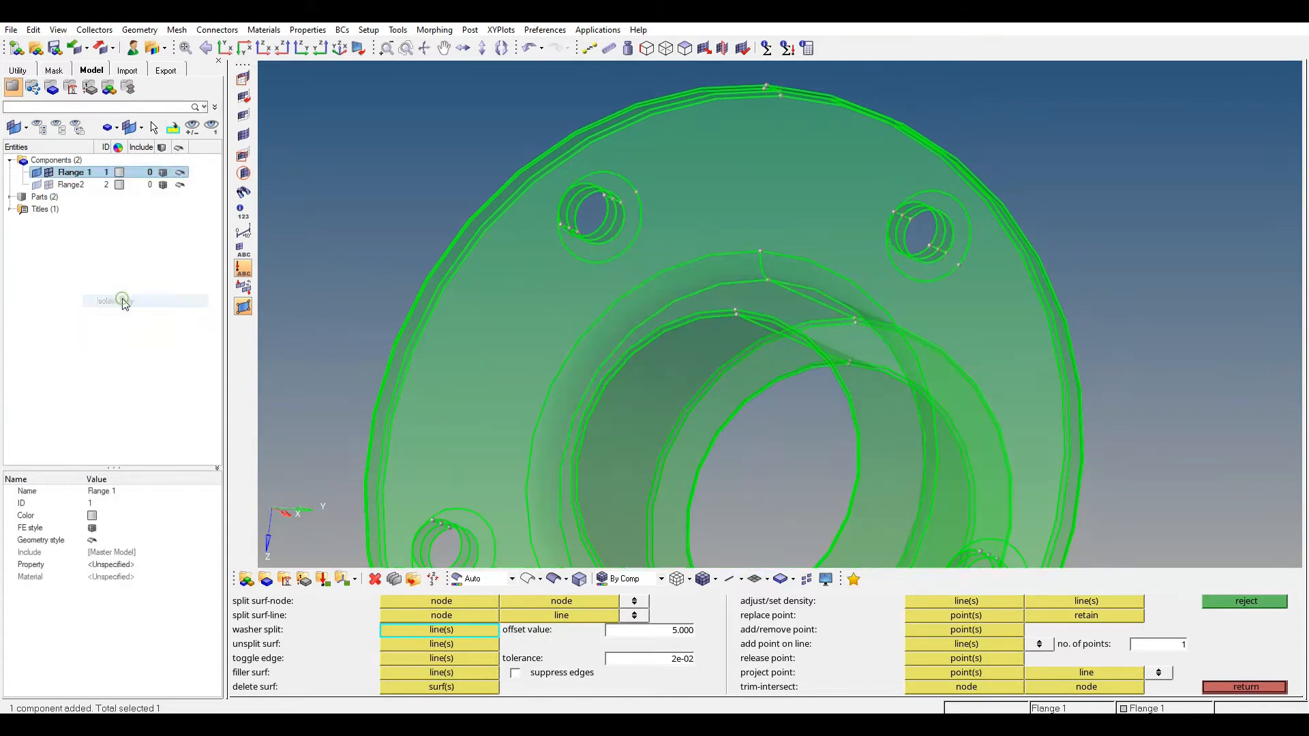
scroll(737, 283, "down", 3, "ctrl")
mouse_move(712, 271)
left_mouse_down("ctrl")
mouse_move(681, 217)
mouse_move(736, 193)
mouse_move(610, 354)
mouse_move(877, 419)
left_mouse_up("ctrl")
key("Escape")
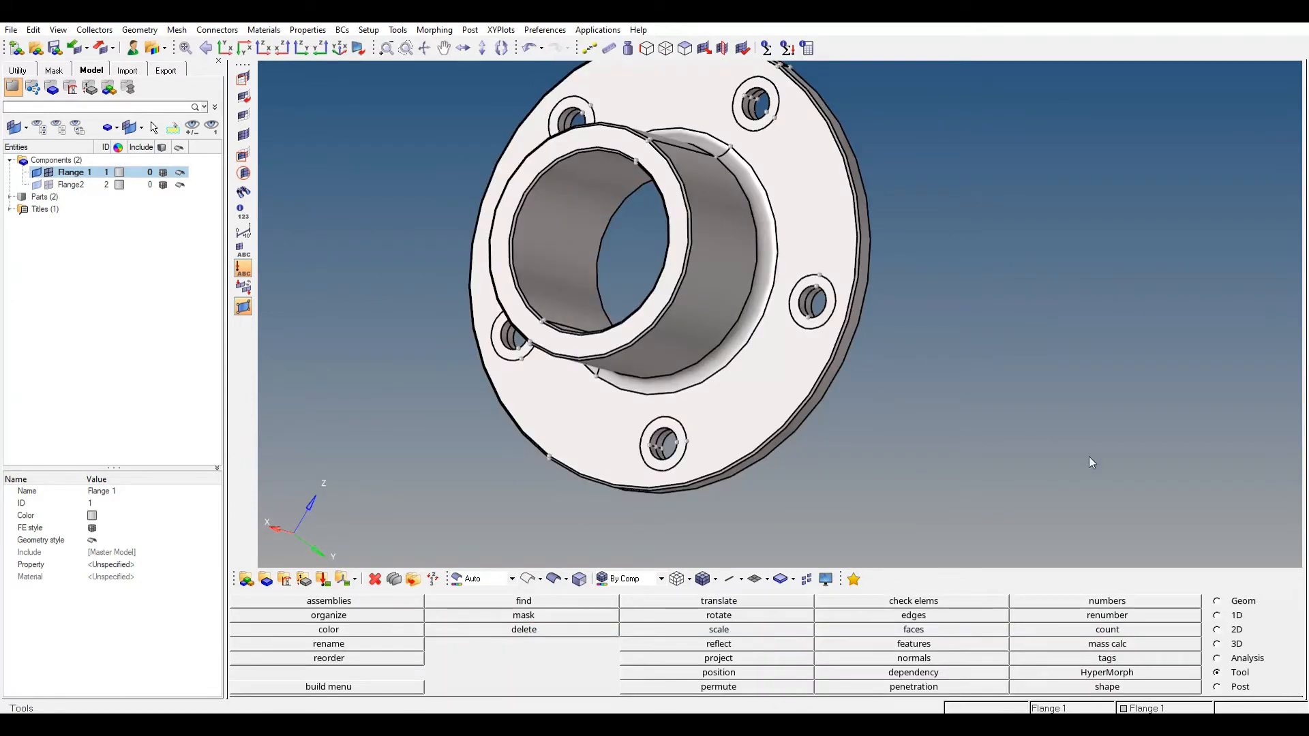
Step: Automesh all displayed surfaces of Flange 1 with trias at an element size of 5.000
left_click(1234, 631)
left_click(969, 605)
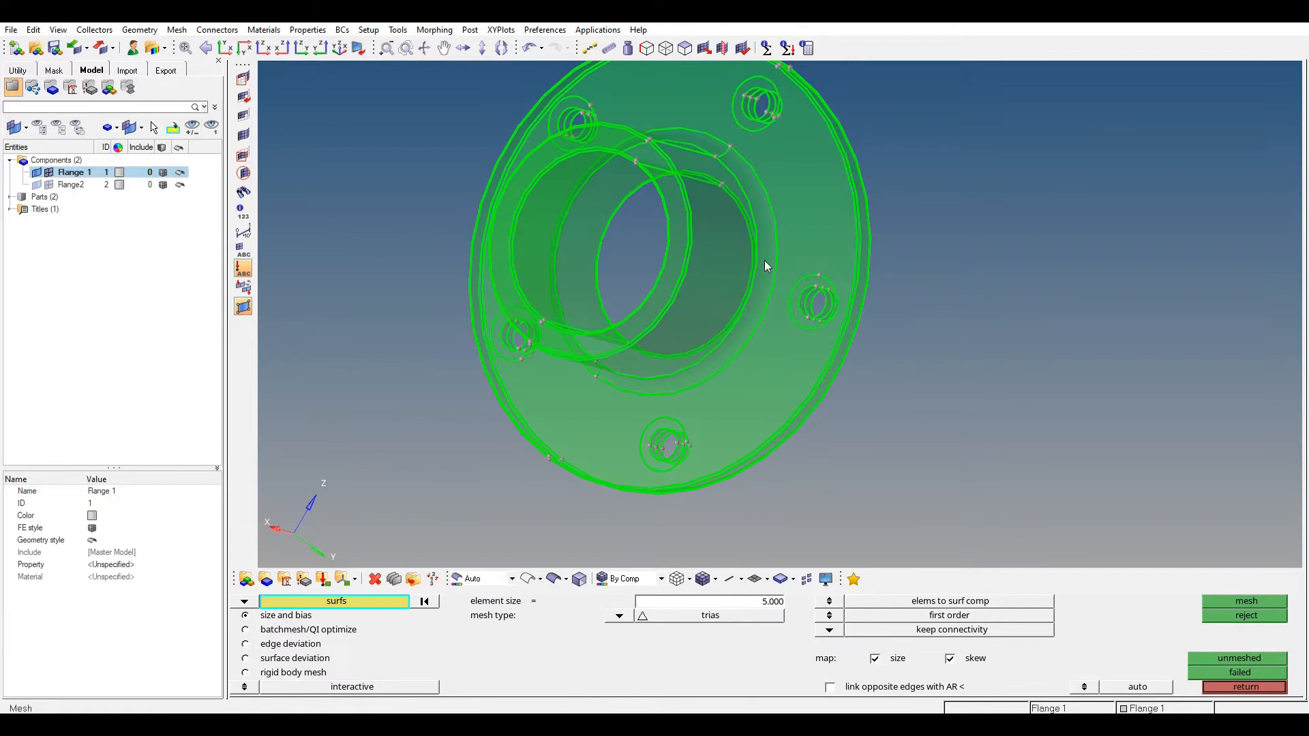
left_click(353, 602)
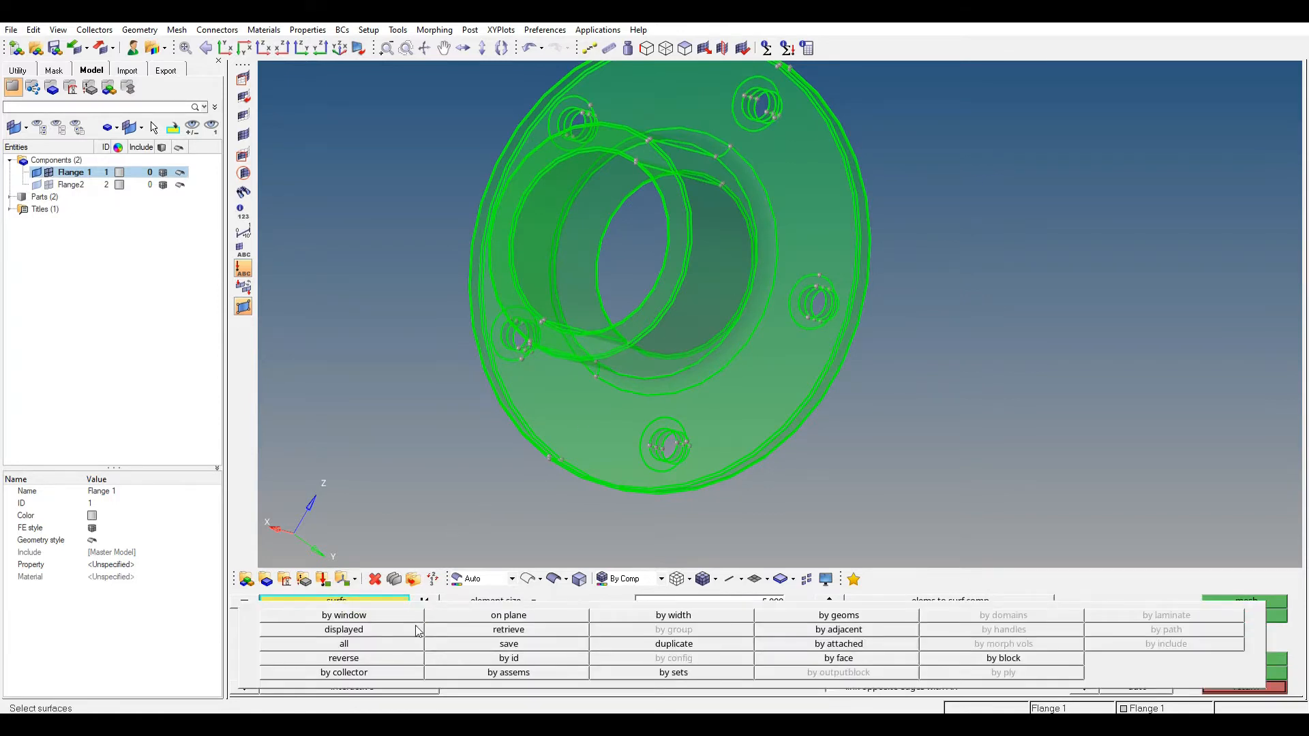
left_click(345, 630)
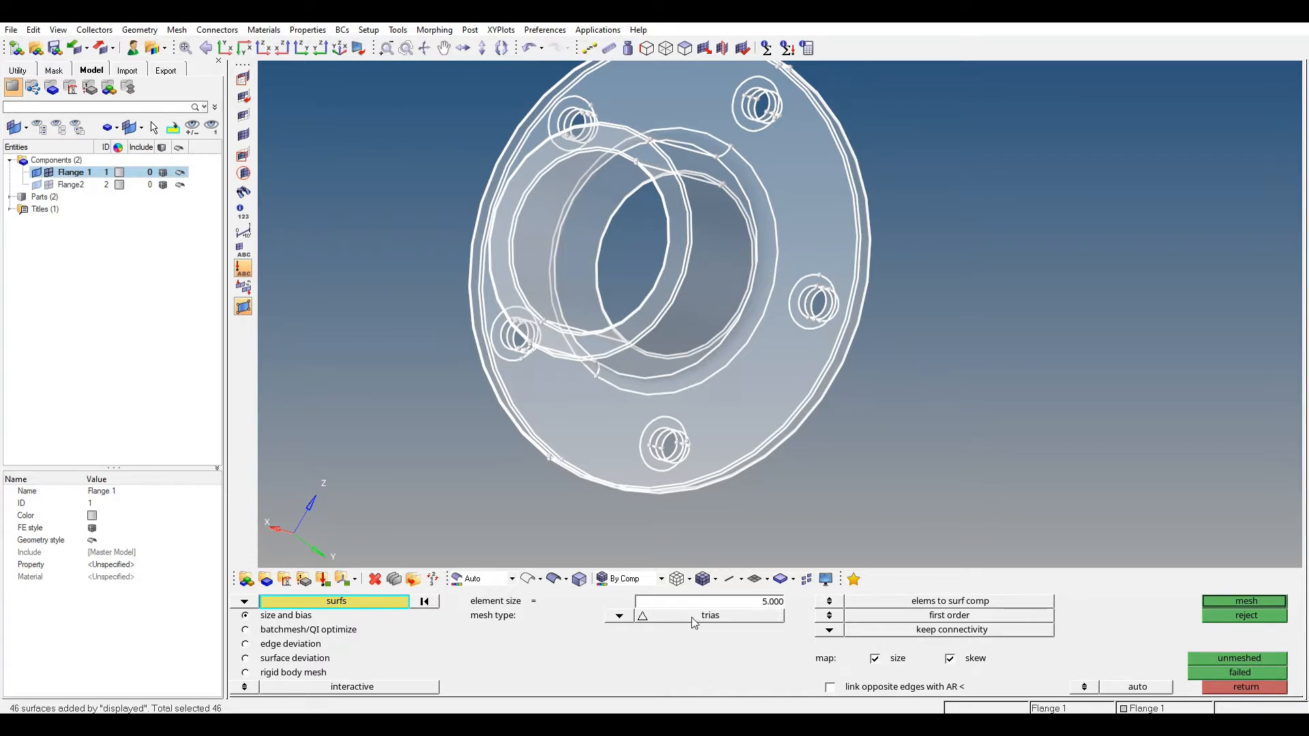
left_click(1241, 601)
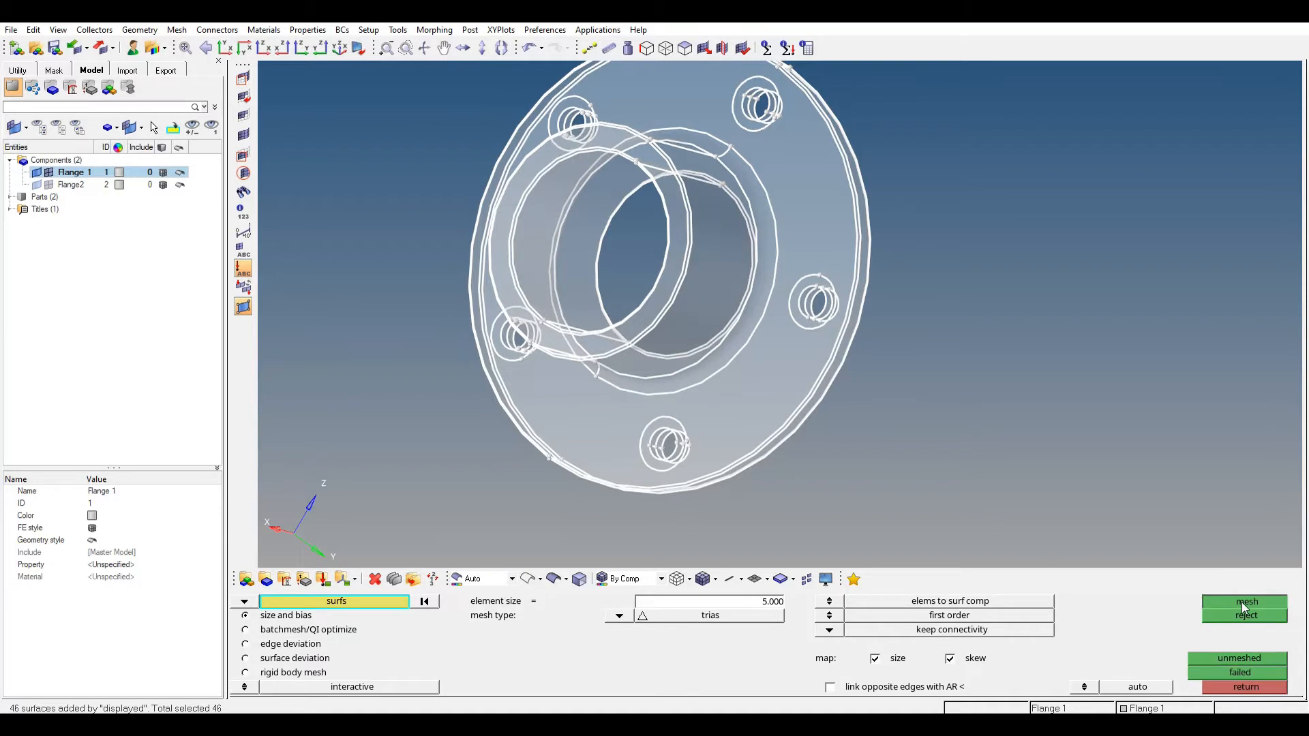
Step: Set the mesh style's element type to R-trias and apply it to one side of the hub's outer cylinder and base fillet
left_click_drag(582, 416, 582, 387, "ctrl")
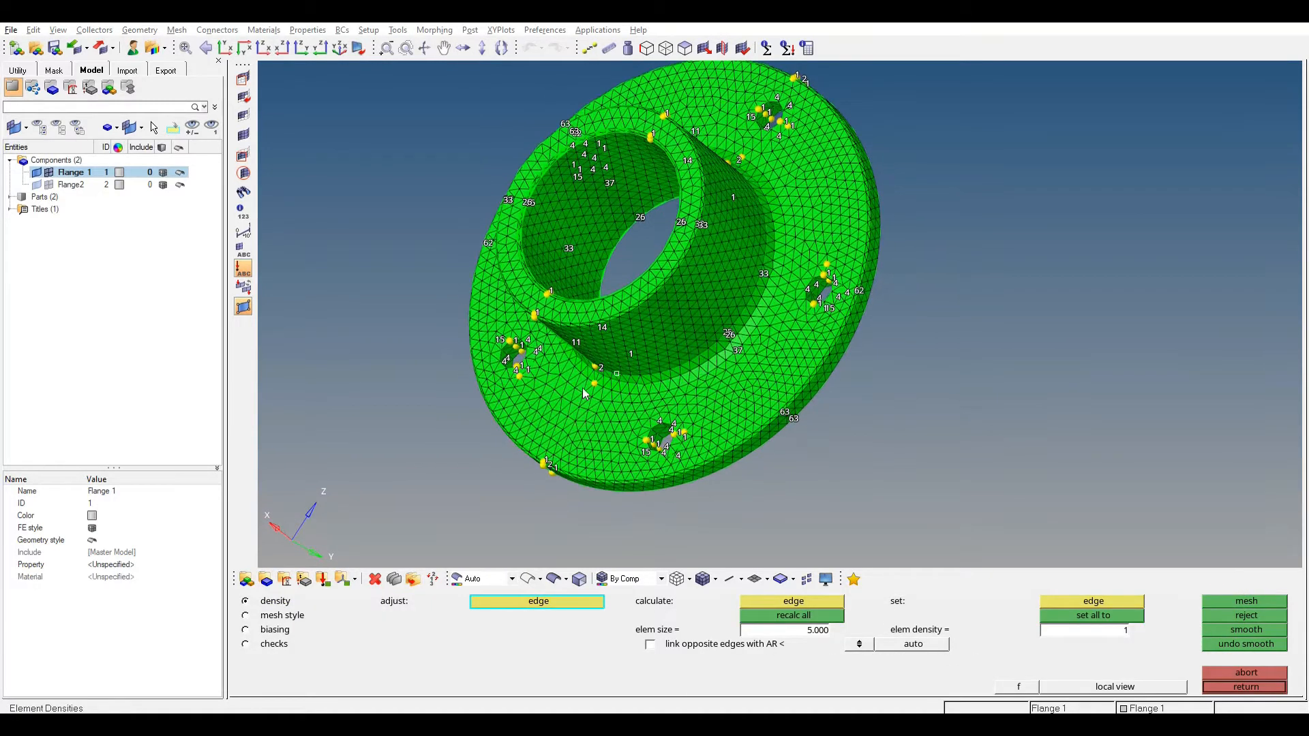
left_click(245, 616)
left_click(392, 674)
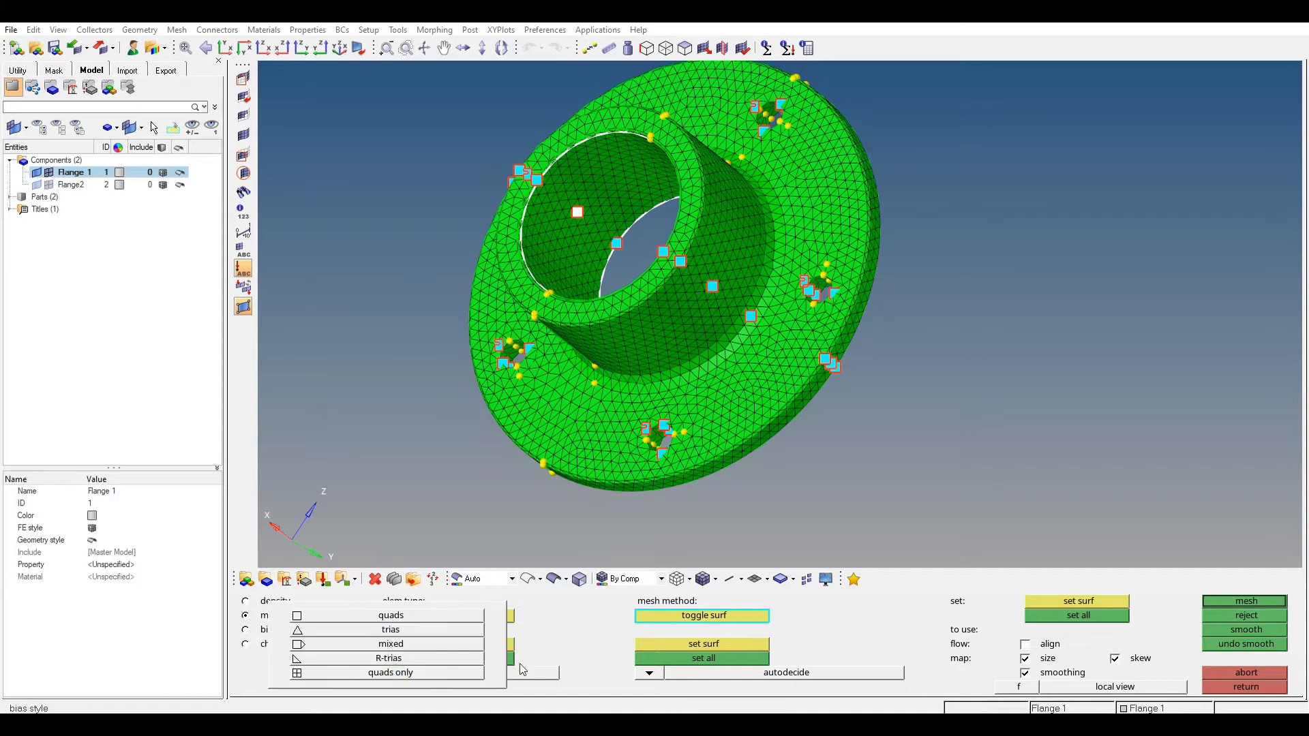
left_click(477, 659)
left_click(438, 648)
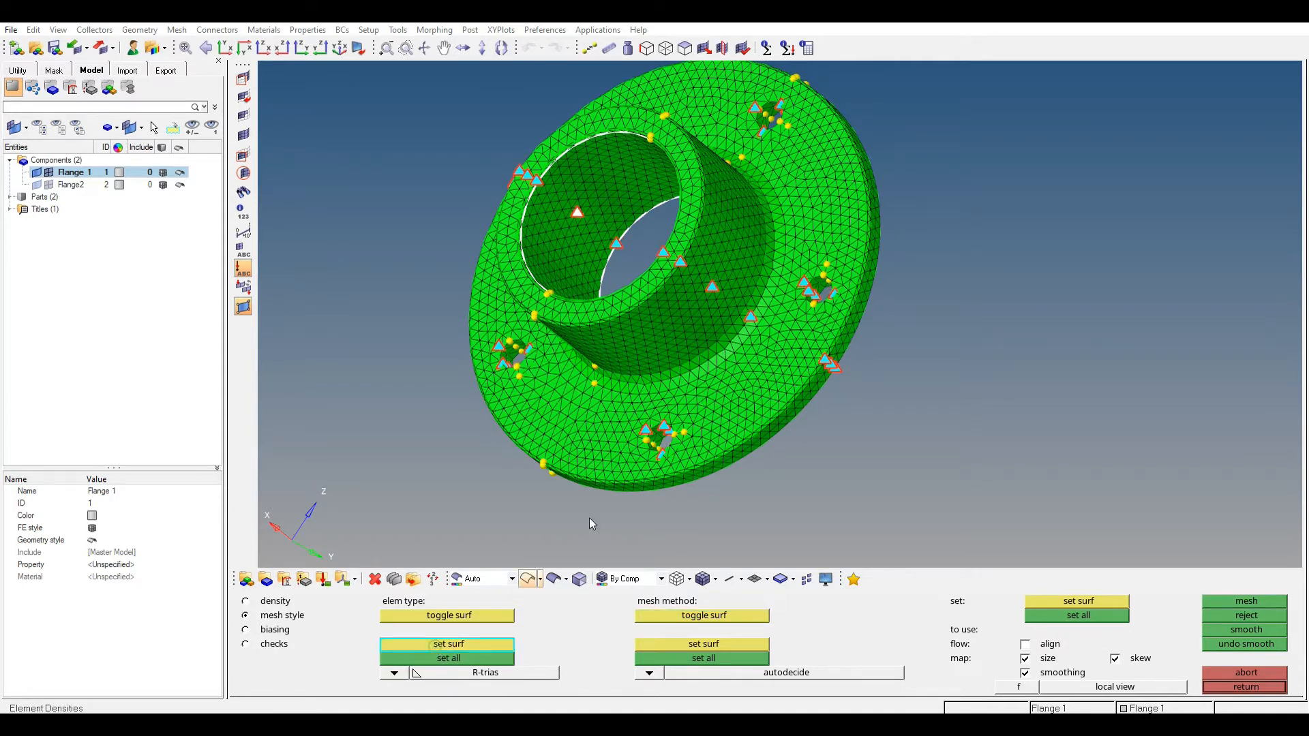
left_click_drag(589, 517, 735, 236, "ctrl")
scroll(734, 237, "up", 1)
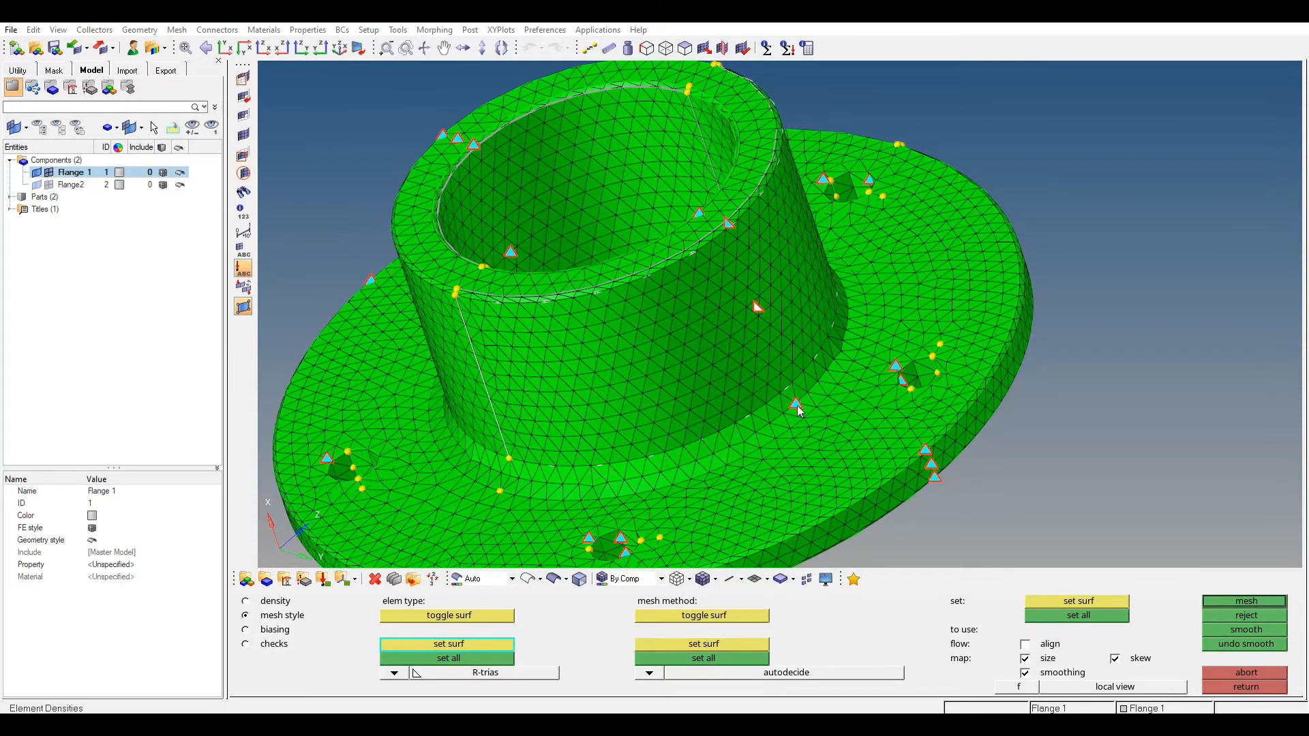
left_click_drag(583, 335, 552, 205, "ctrl")
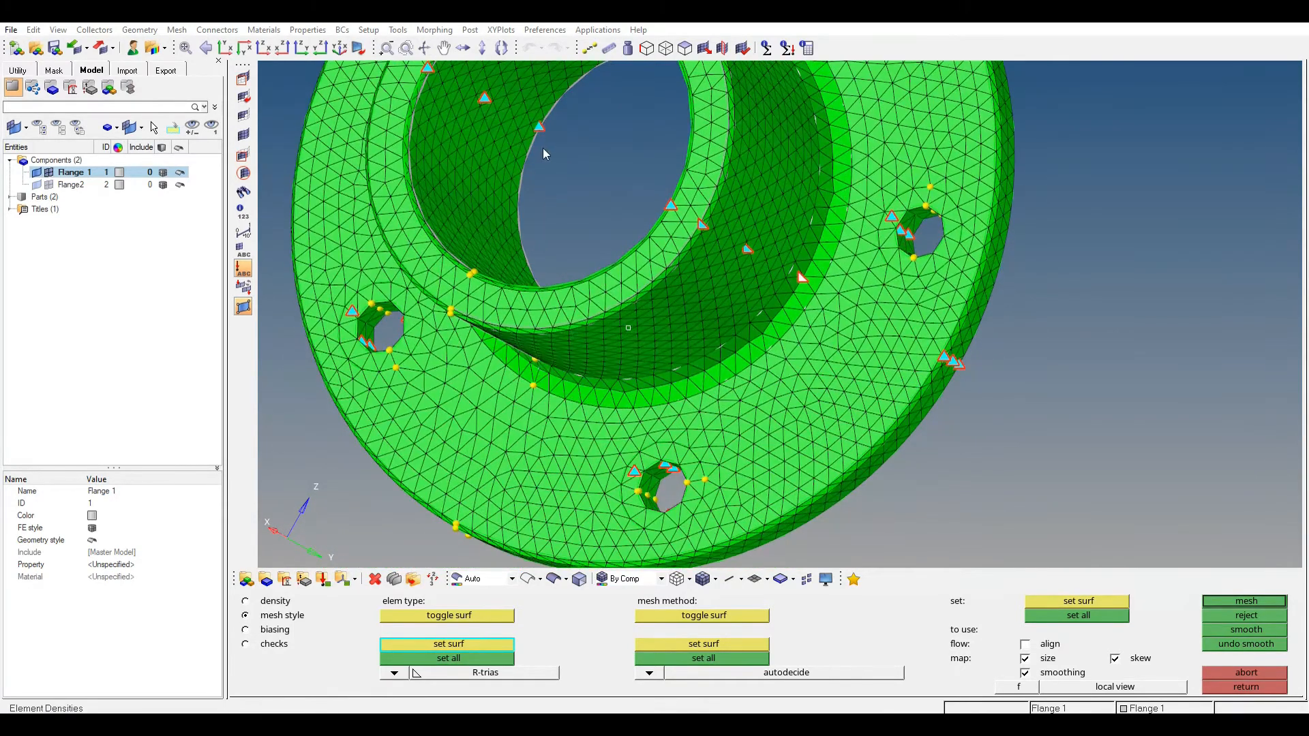
left_click_drag(606, 99, 491, 287, "ctrl")
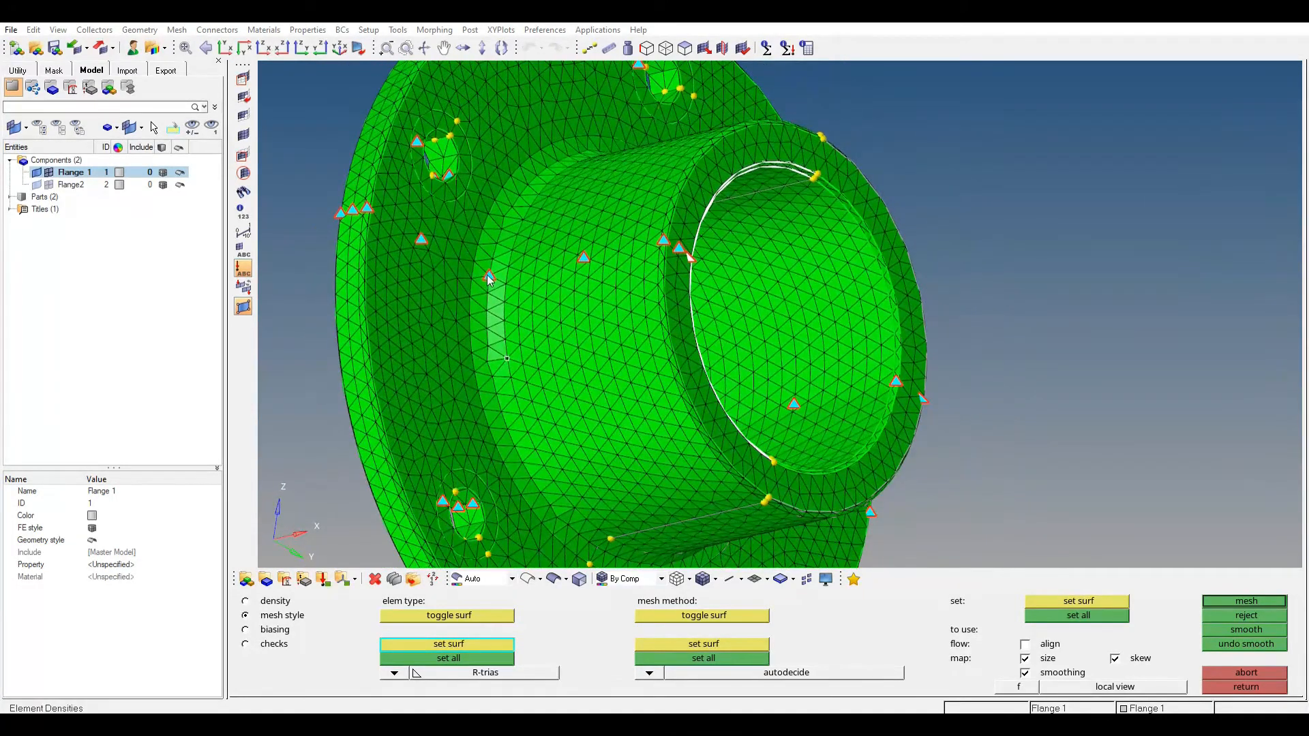
Step: Apply R-trias to the hub's other outer surfaces, bore and rim edges, and accept the Flange 1 mesh
left_click(664, 240)
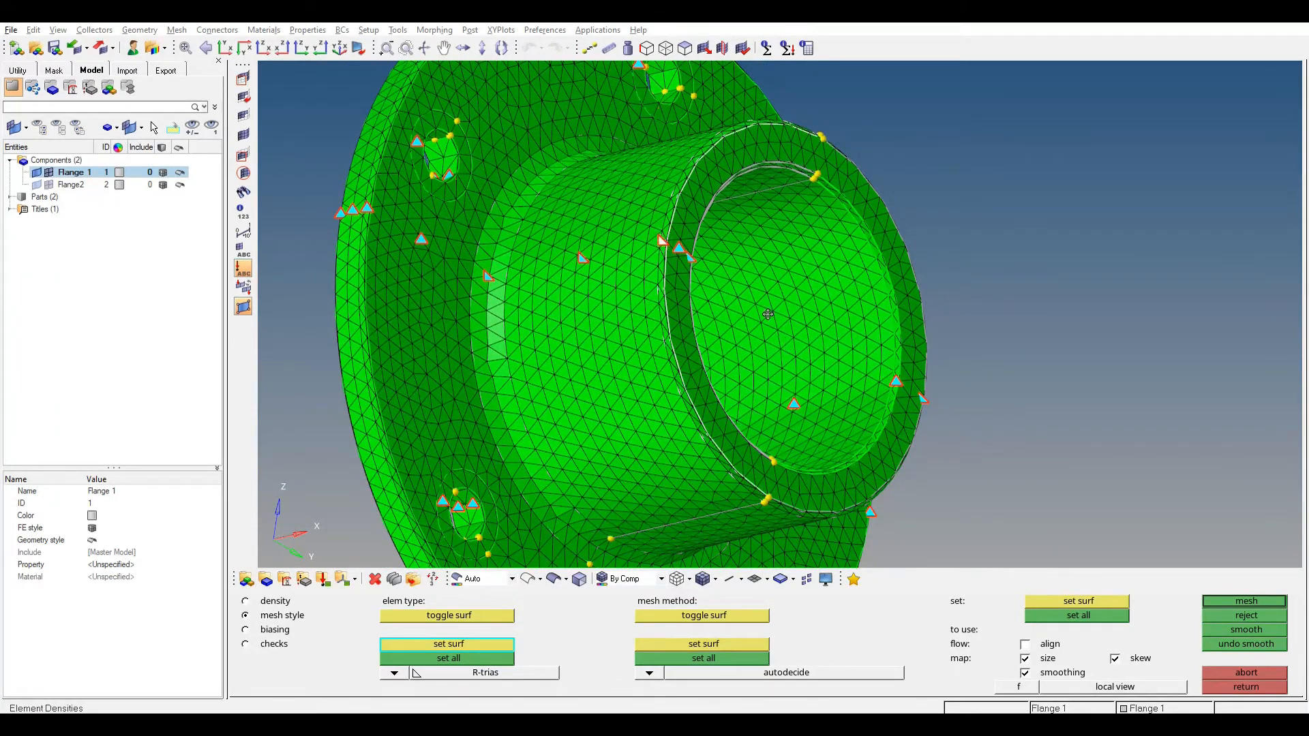
right_click_drag(784, 331, 669, 302, "ctrl")
left_click_drag(669, 301, 639, 277, "ctrl")
left_click(543, 388)
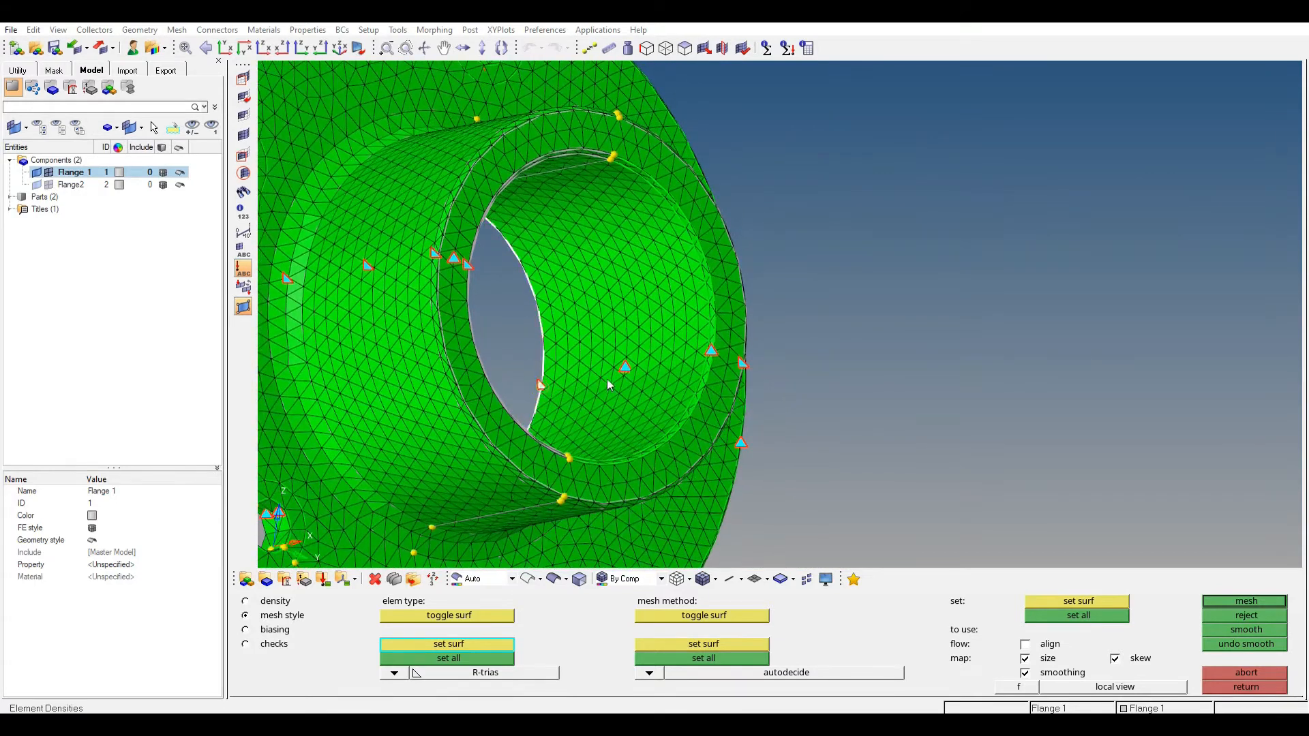
left_click(626, 369)
left_click(710, 352)
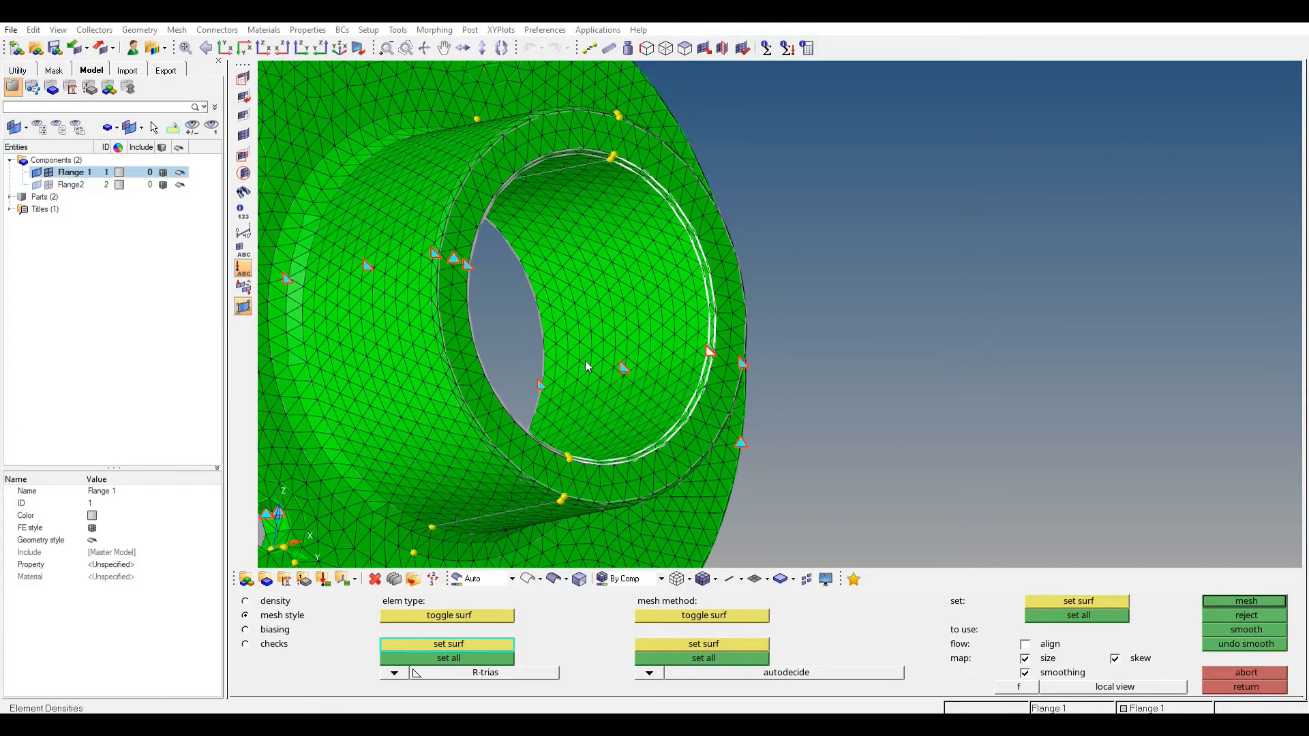
left_click_drag(677, 396, 587, 190, "ctrl")
right_click_drag(590, 509, 620, 356, "ctrl")
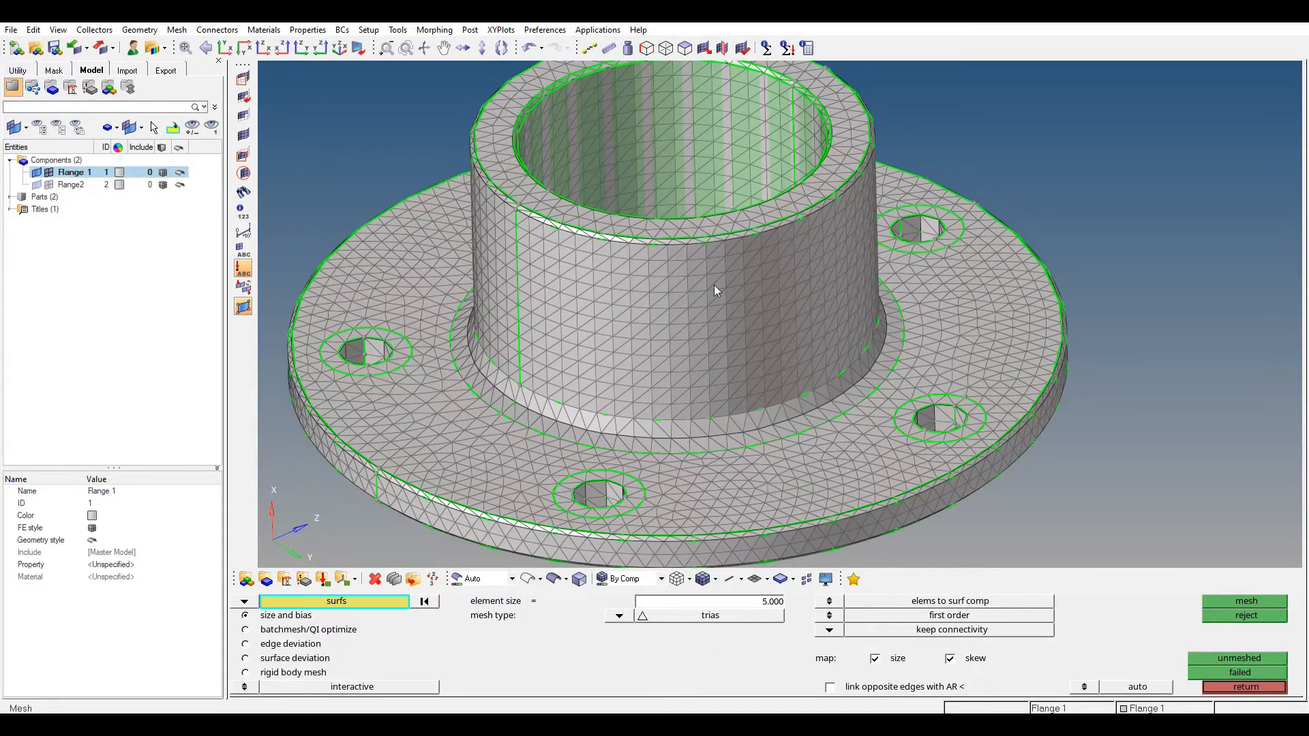
Step: Colour the Flange 1 component green and the Flange2 component blue, and leave the automesh command
left_click_drag(706, 337, 680, 351, "ctrl")
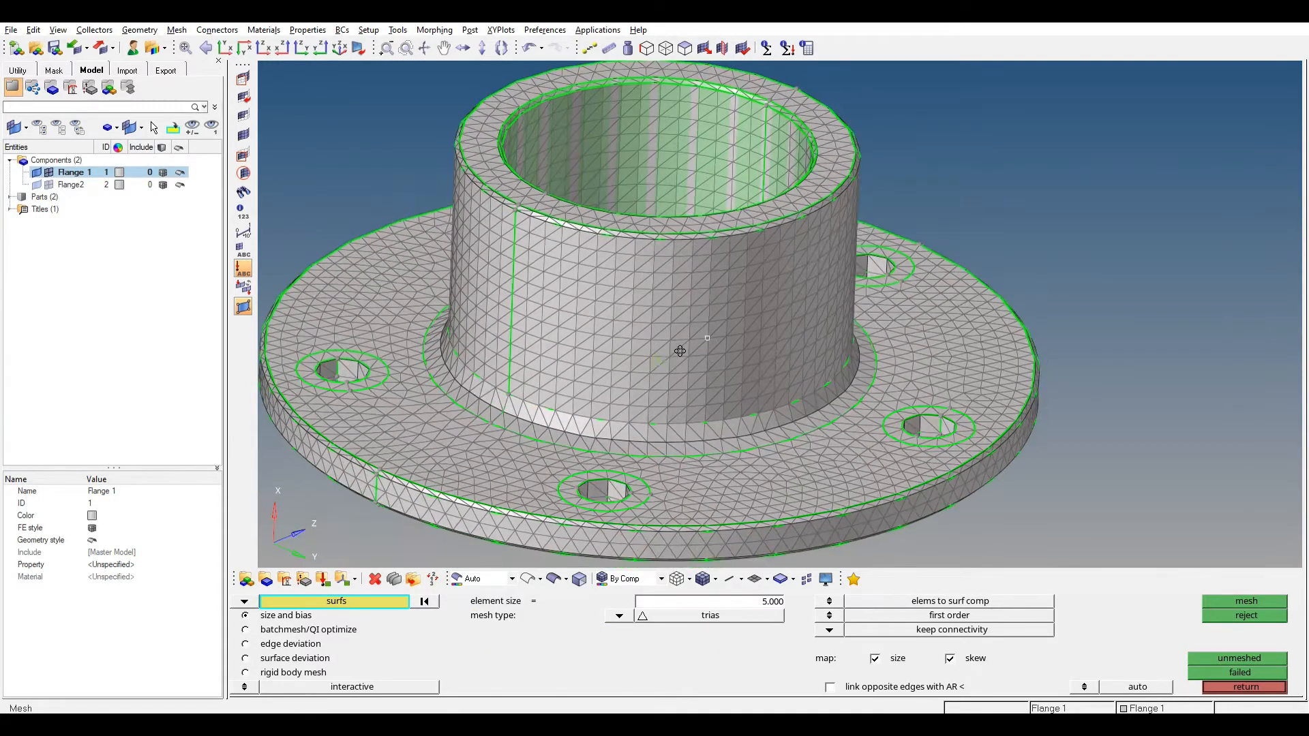
left_click(120, 173)
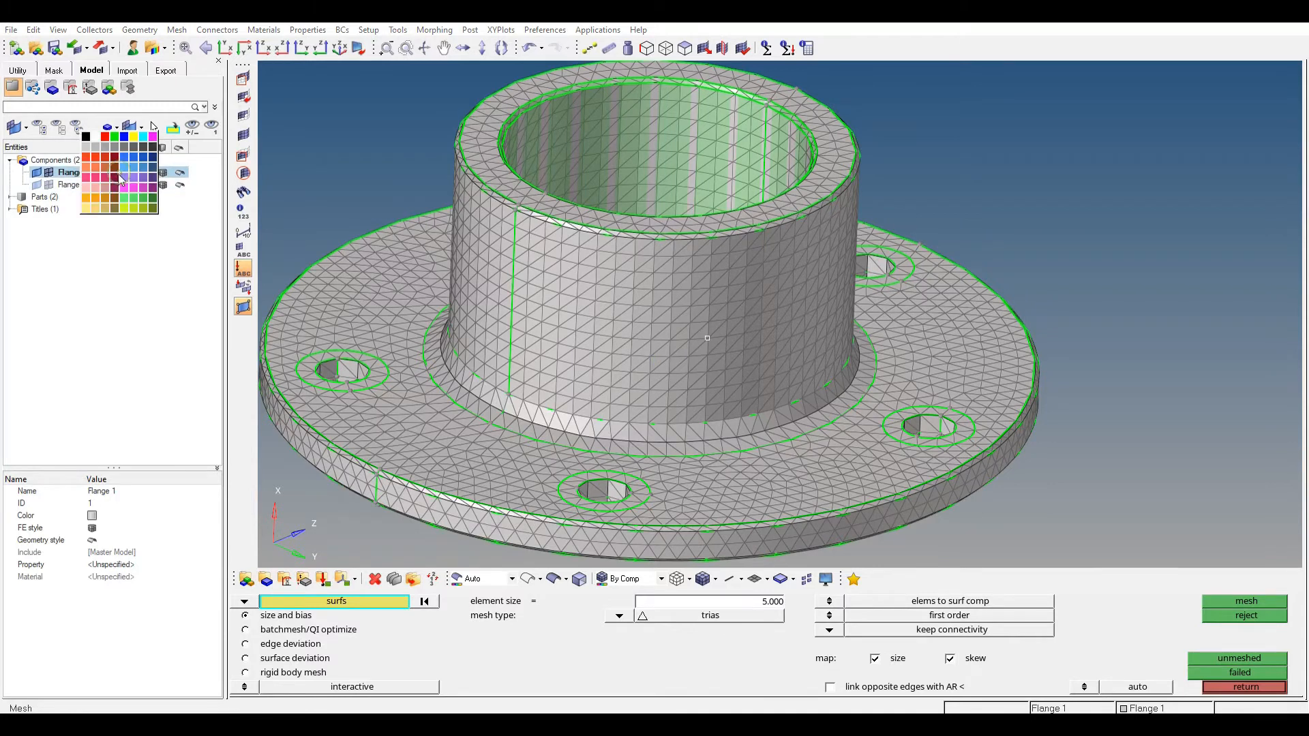
left_click(114, 136)
left_click(120, 185)
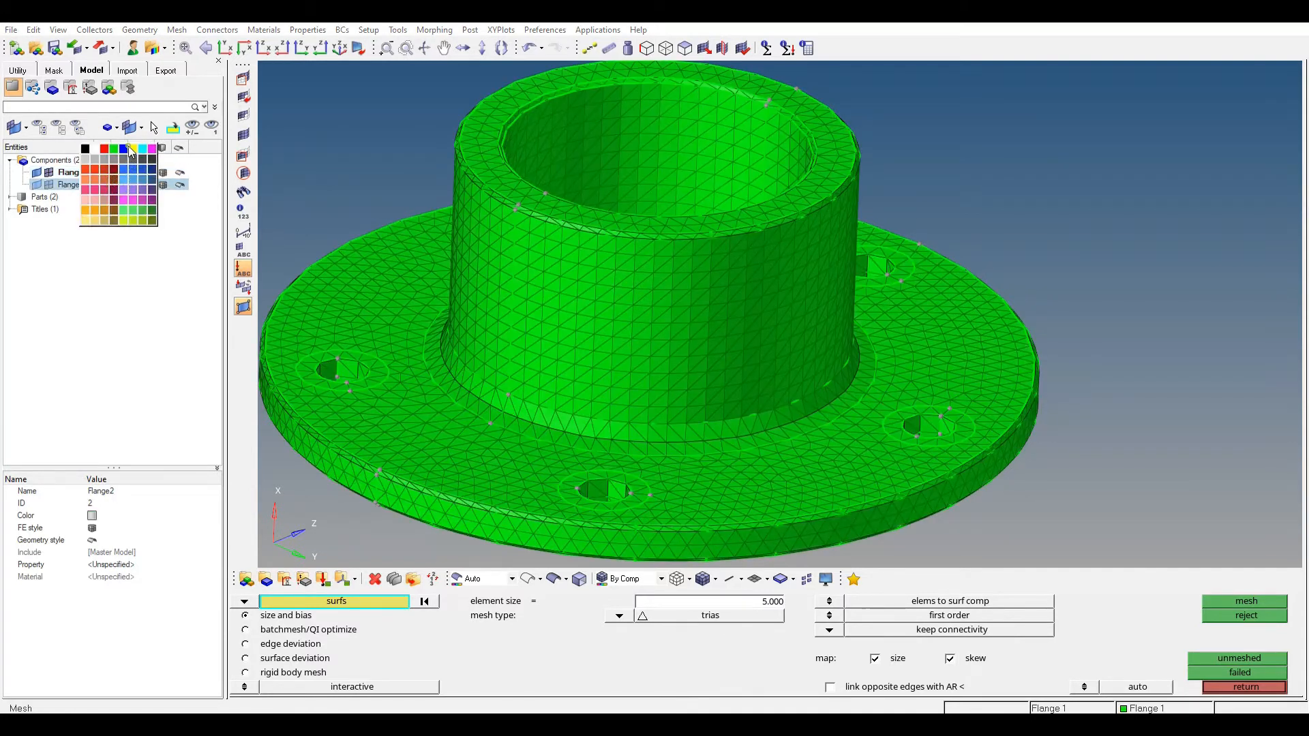
left_click(125, 148)
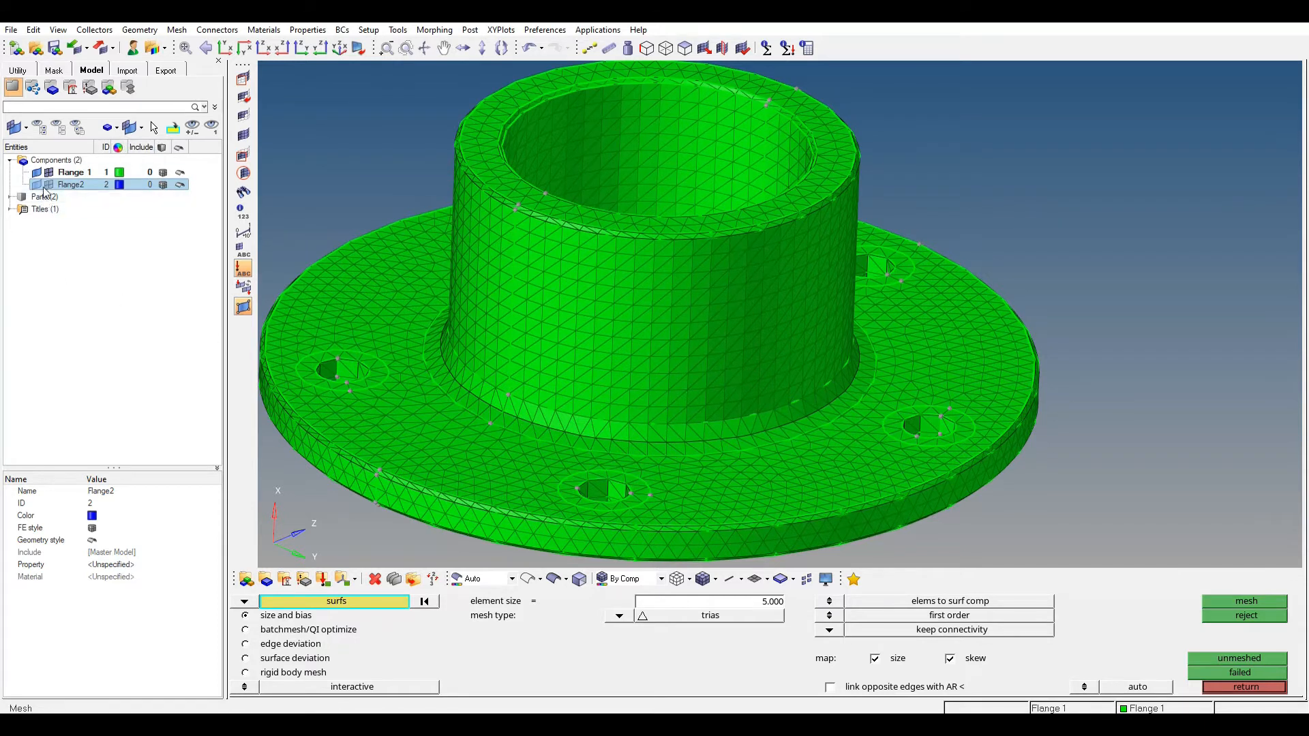
scroll(789, 351, "down", 5)
mouse_move(798, 290)
left_mouse_down("ctrl")
mouse_move(775, 314)
mouse_move(781, 268)
mouse_move(740, 316)
mouse_move(808, 366)
left_mouse_up("ctrl")
scroll(702, 310, "up", 3)
left_click(1246, 688)
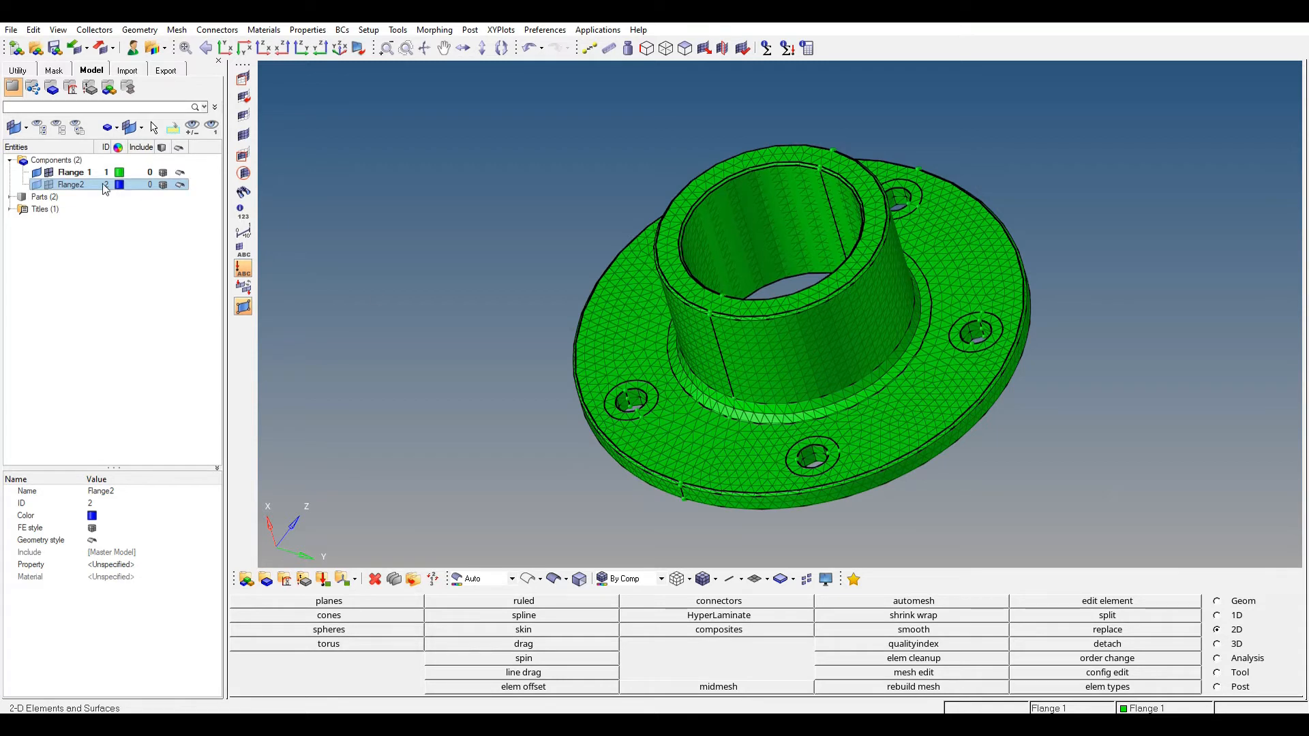
Step: Make Flange2 the current component, show its geometry and elements, and hide those of Flange 1
right_click(82, 190)
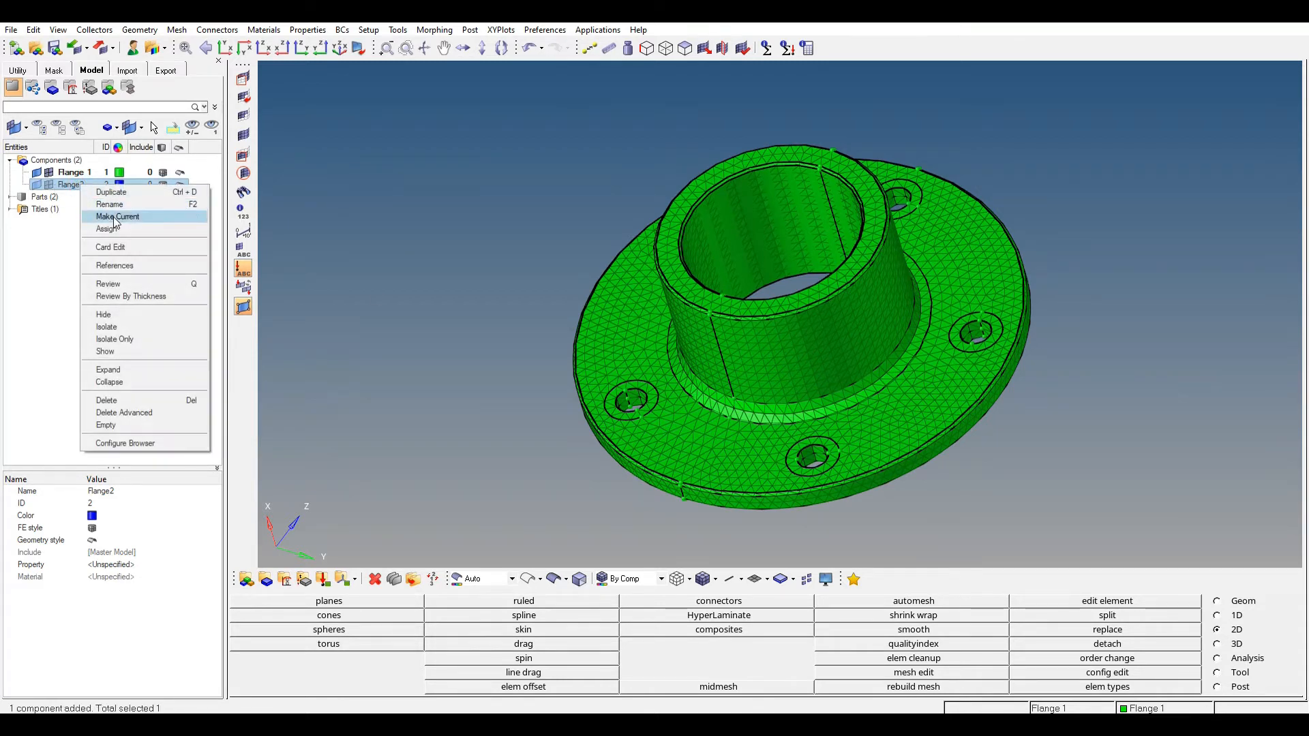
left_click(114, 217)
left_click(49, 185)
left_click(38, 185)
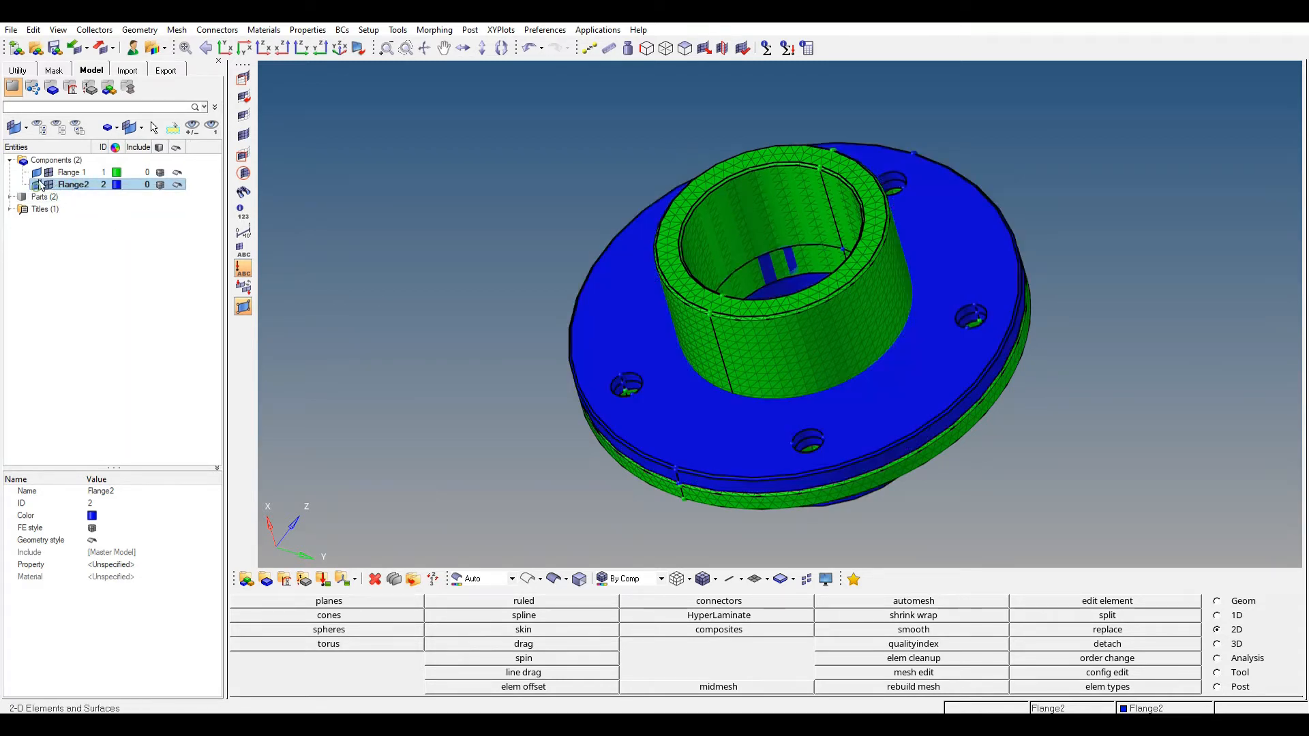
left_click(37, 172)
left_click(48, 173)
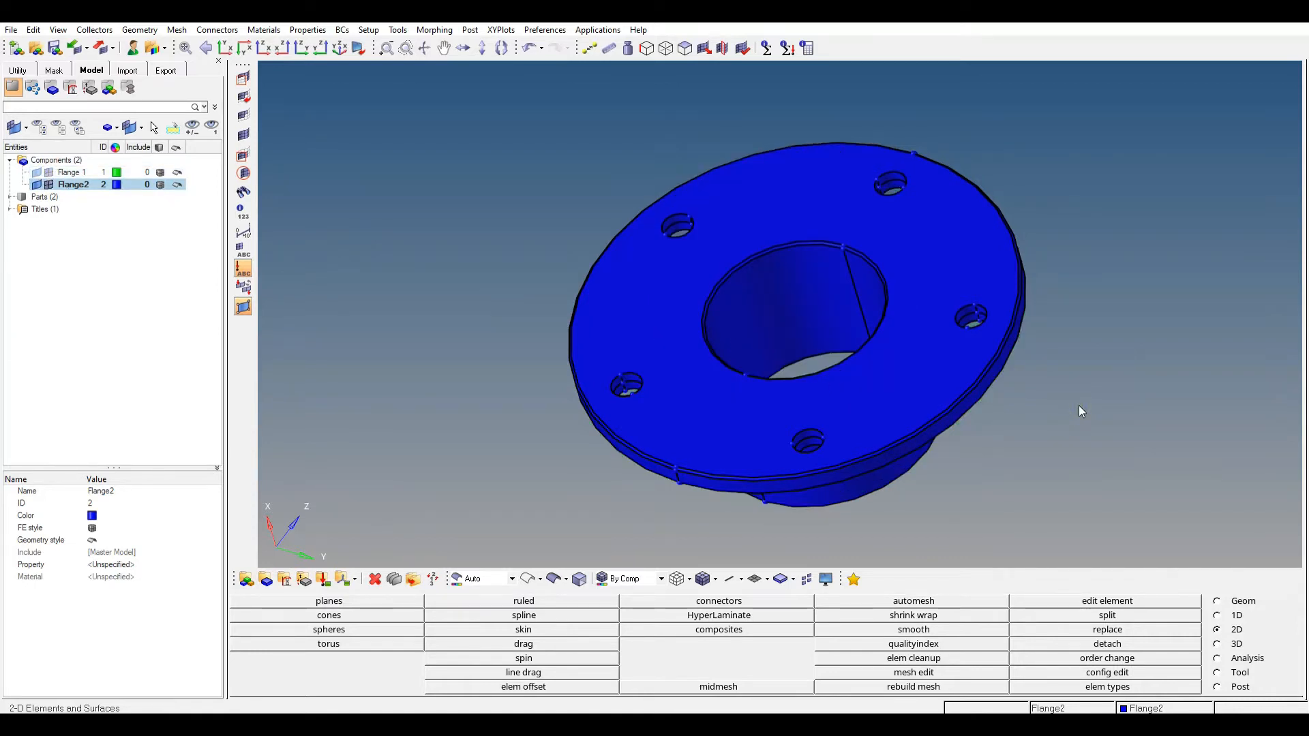
Step: Automesh all displayed surfaces of Flange2 with trias at an element size of 5.000
key("F12")
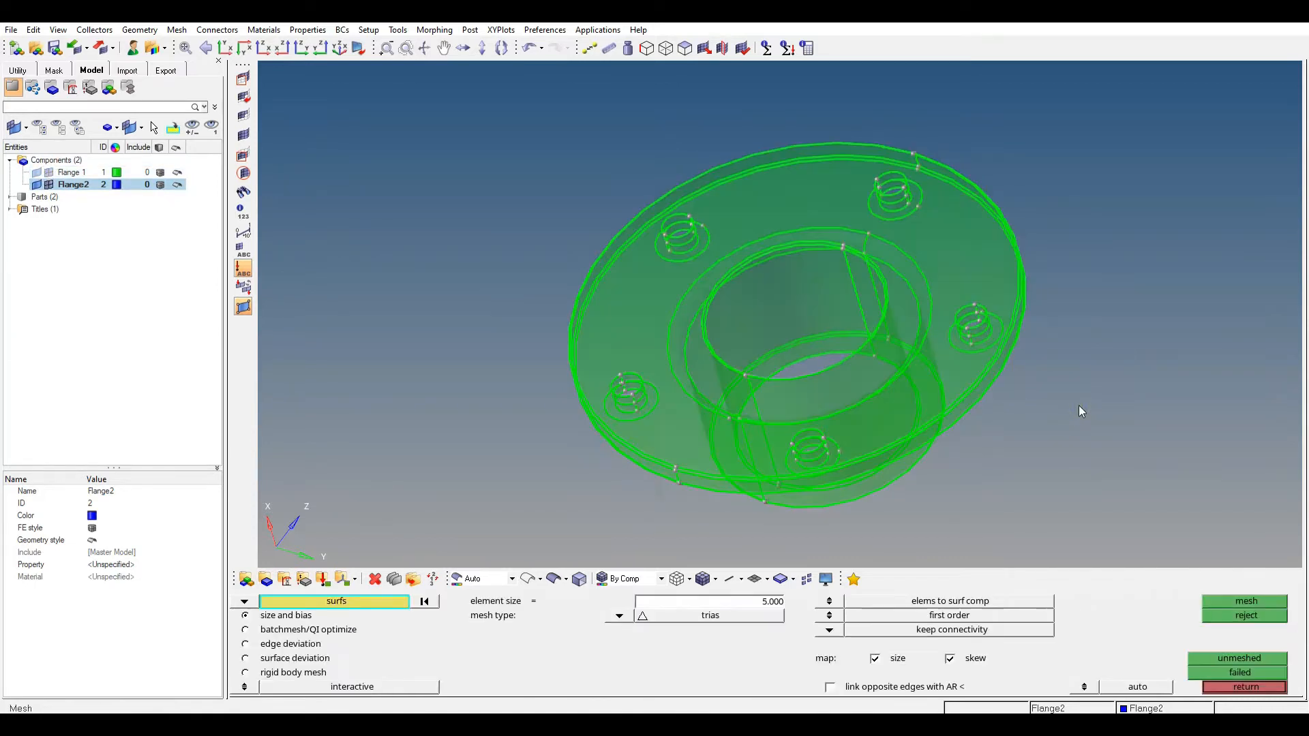
left_click(403, 605)
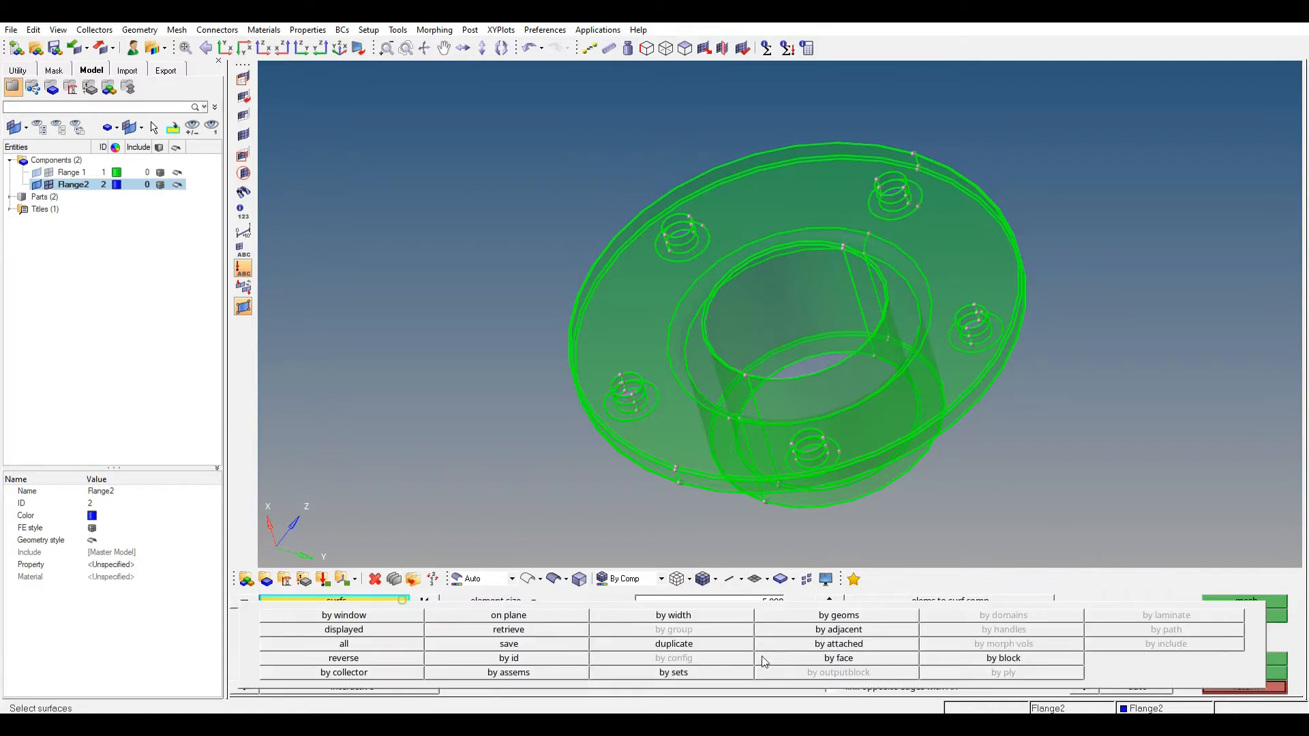
left_click(383, 633)
left_click(1218, 603)
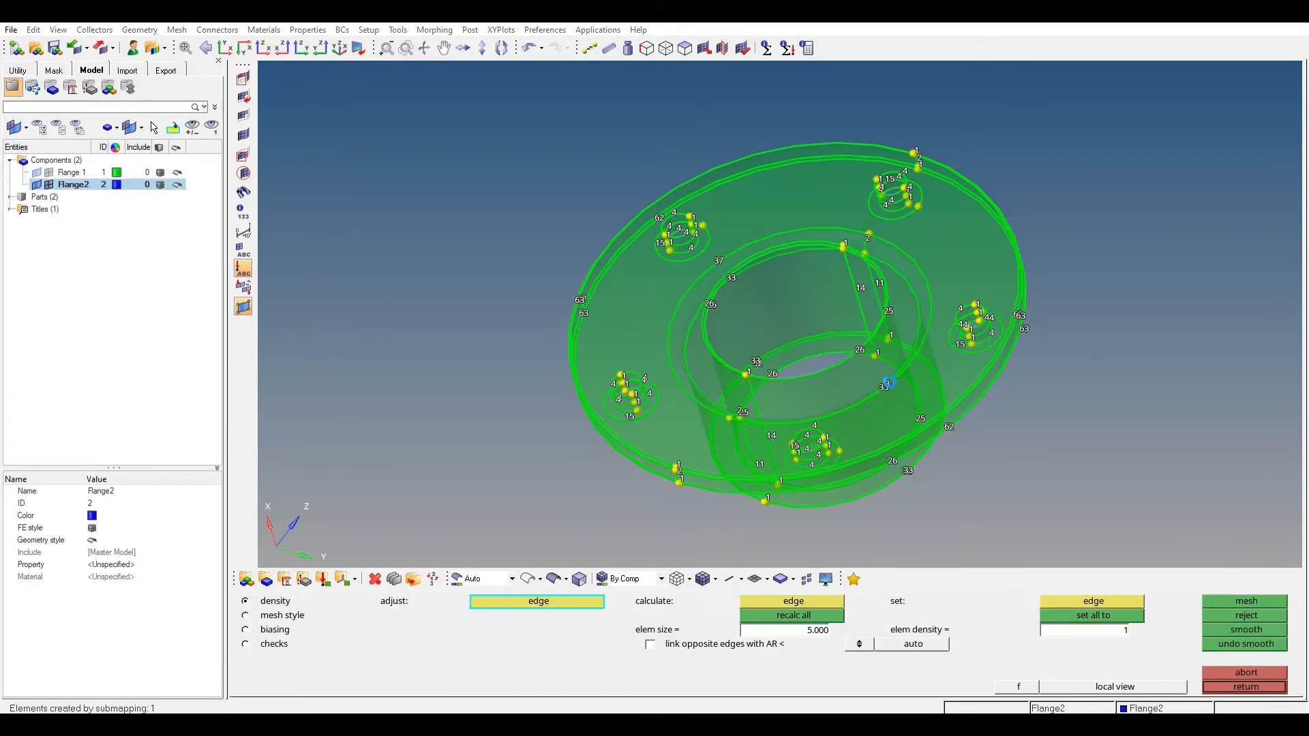
Step: Set the mesh style's element type to R-trias on Flange2's bore surfaces and the bore's edge surface on the flange face
left_click(246, 615)
left_click(439, 645)
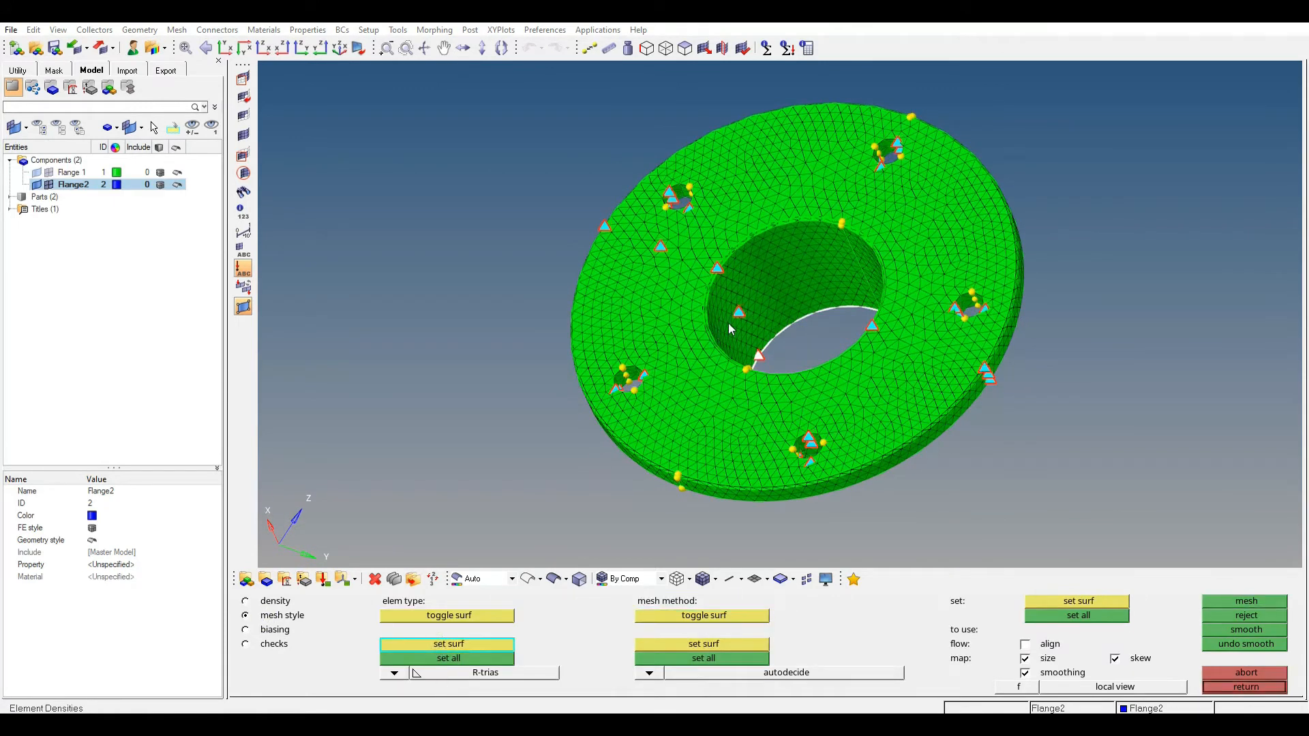
left_click(743, 319)
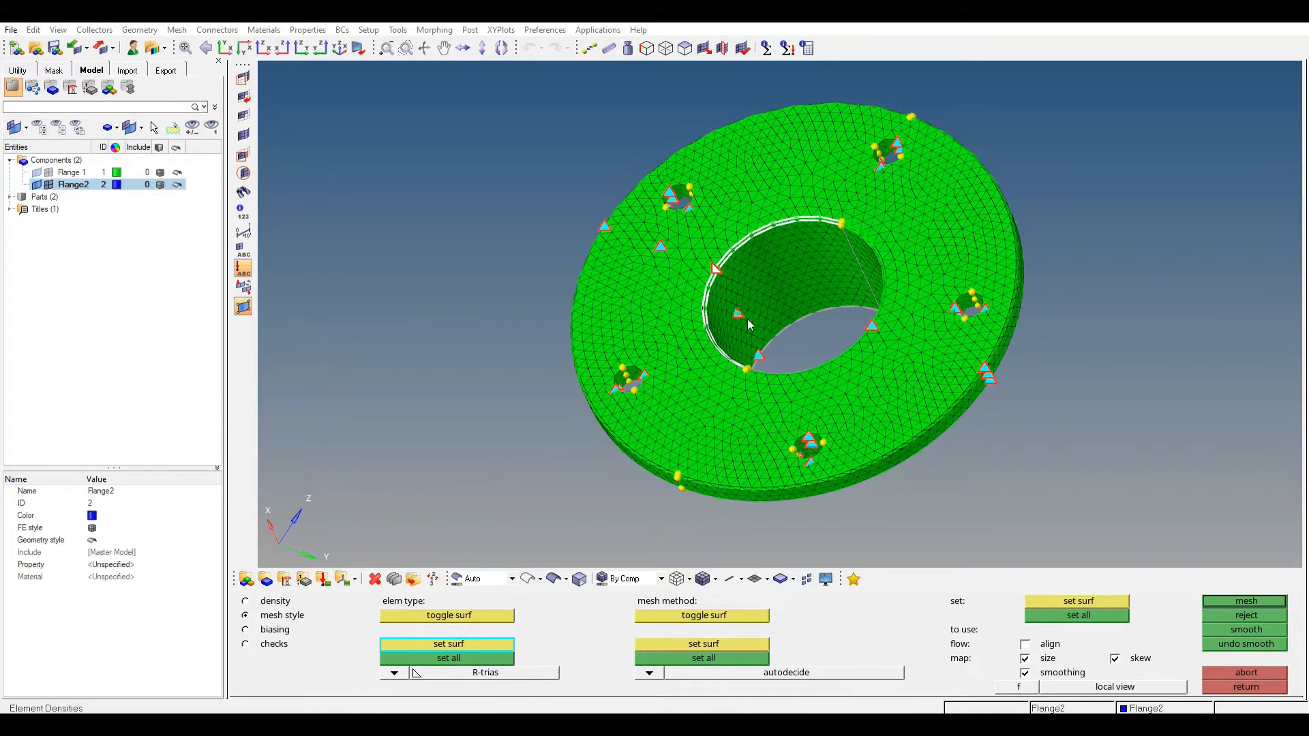
left_click_drag(762, 353, 861, 416, "ctrl")
left_click(808, 306)
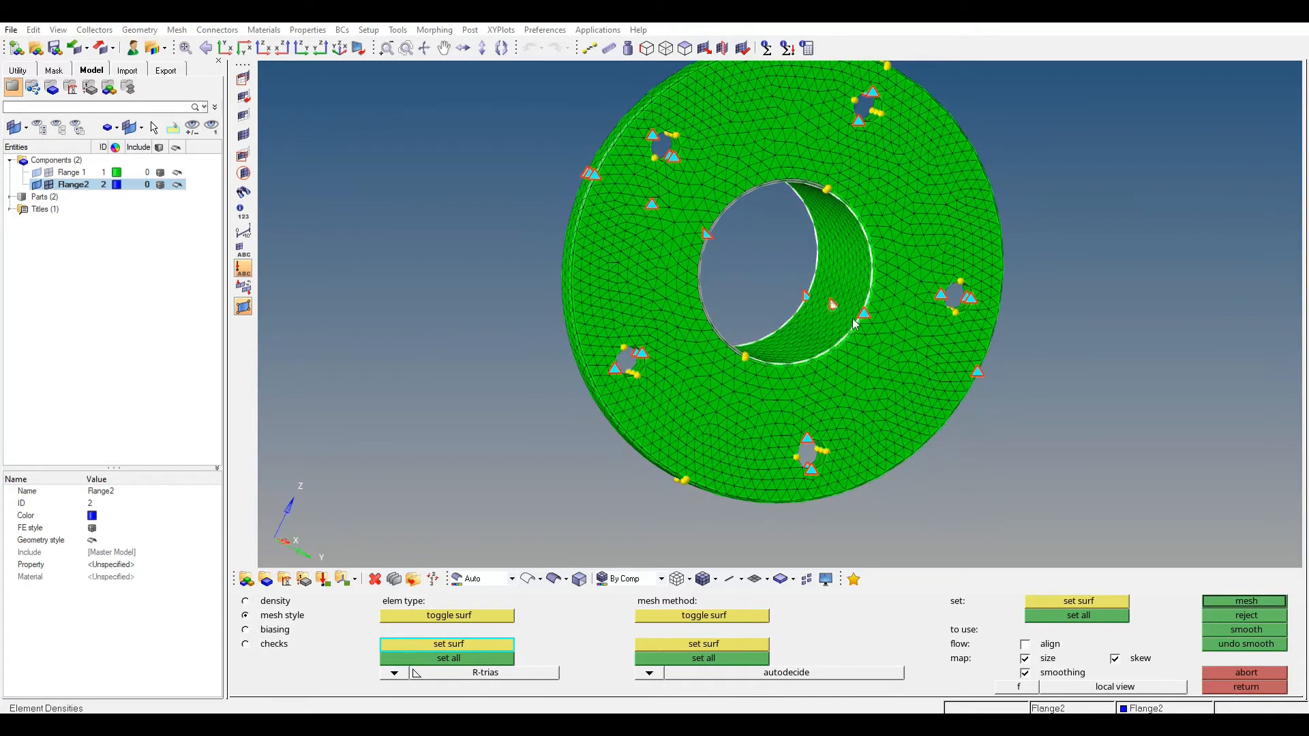
left_click_drag(724, 246, 774, 343, "ctrl")
left_click(721, 313)
Step: Apply R-trias to the hub's base fillet, outer cylinder and rim edge, remesh, and accept the Flange2 mesh
left_click_drag(624, 343, 634, 256, "ctrl")
left_click(683, 164)
left_click(747, 154)
left_click(802, 145)
left_click(1238, 603)
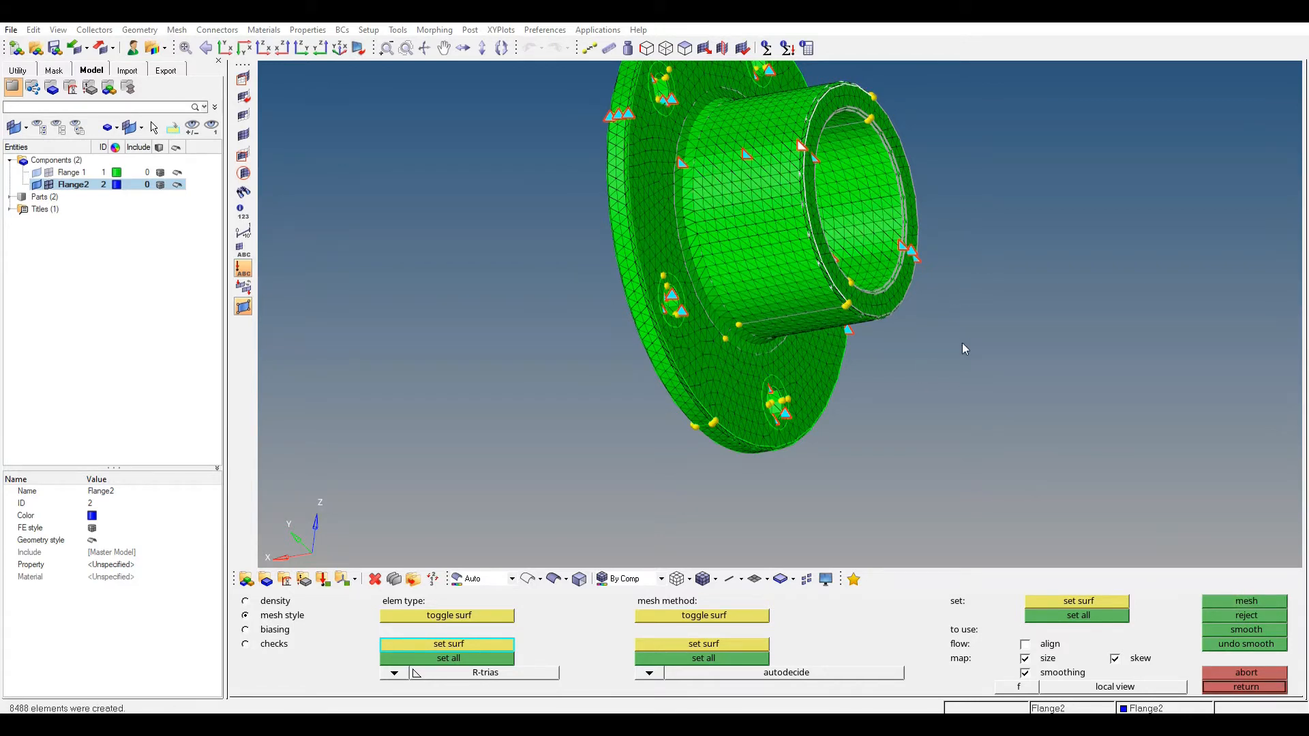
left_click(1227, 687)
left_click_drag(797, 212, 679, 349, "ctrl")
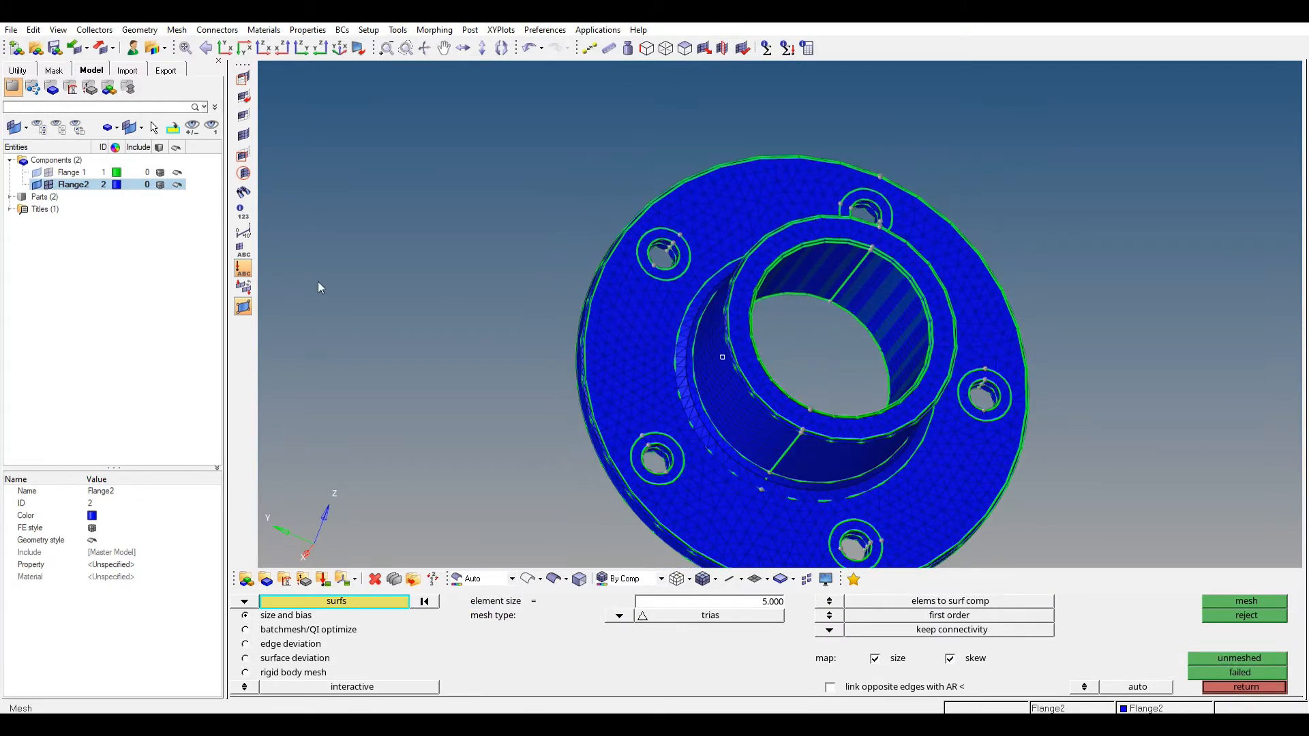
left_click_drag(793, 438, 677, 345, "ctrl")
right_click_drag(678, 345, 634, 283, "ctrl")
left_click(1271, 690)
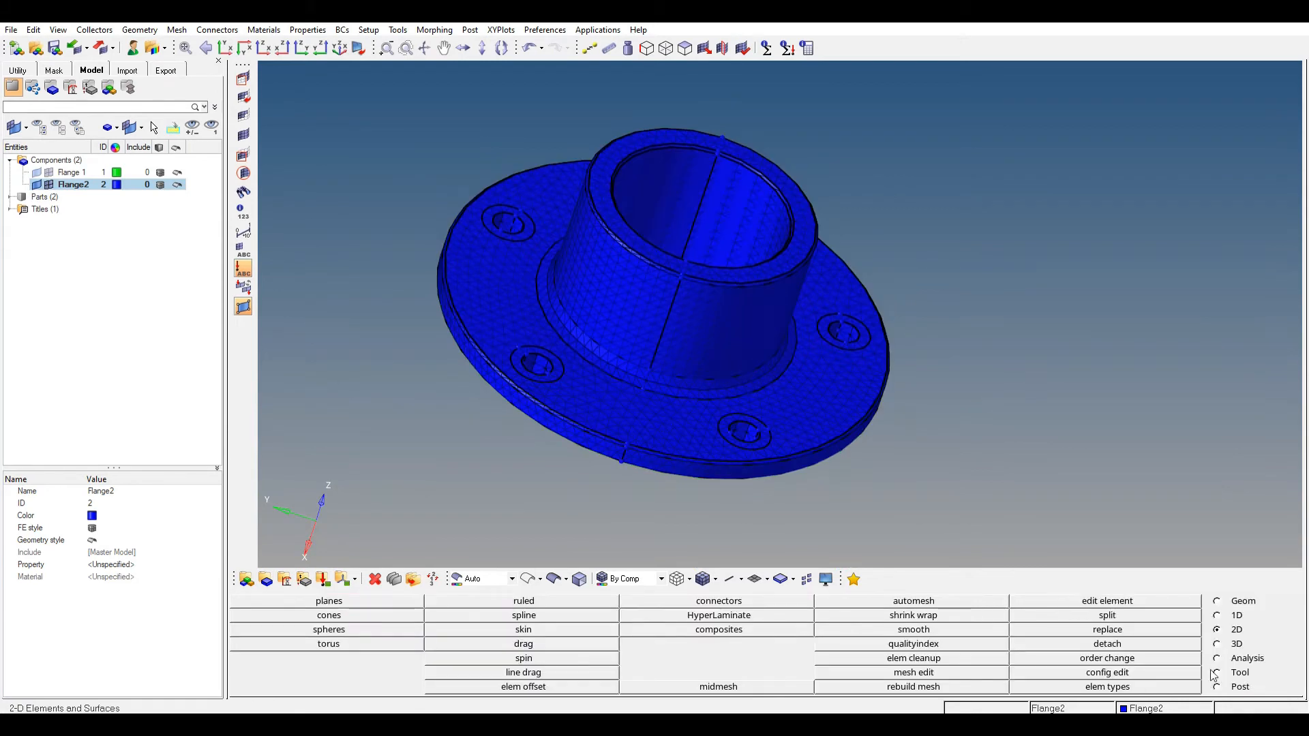
Step: Create a tetra mesh of Flange2, using its component as the fixed trias/quads input
left_click(1237, 644)
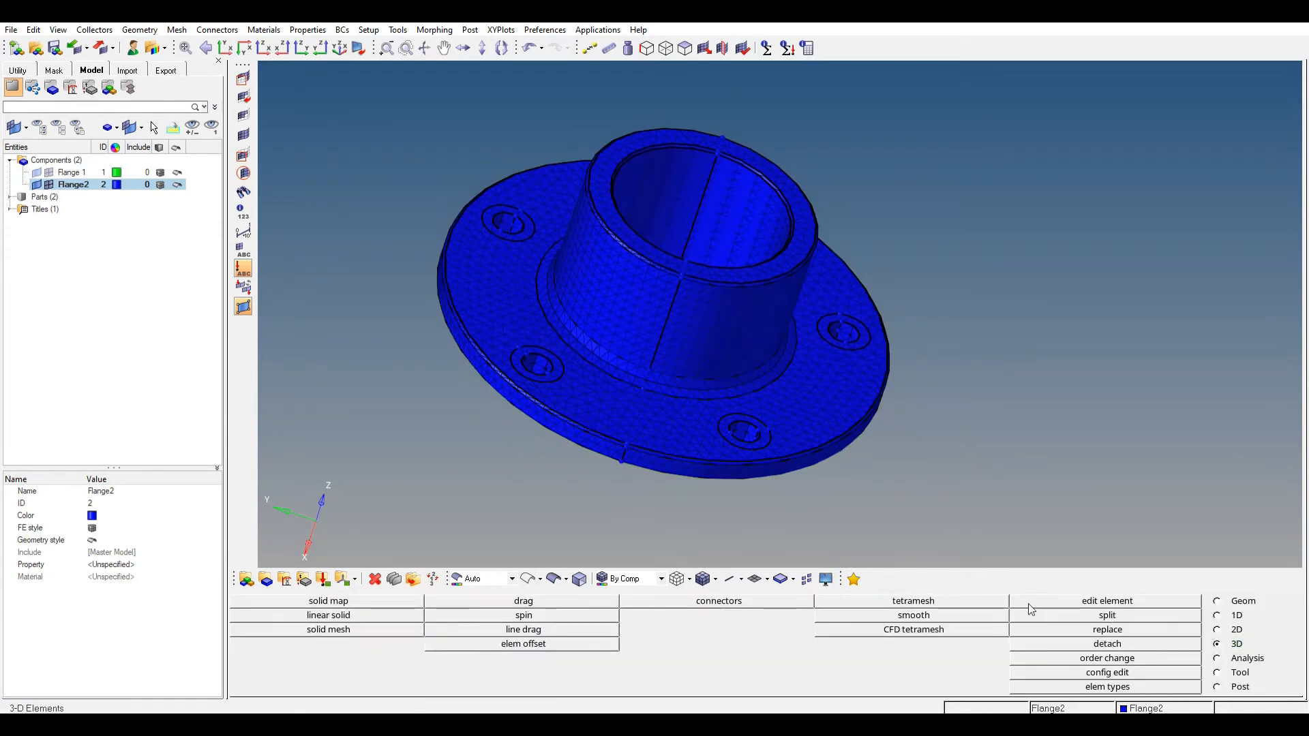
left_click(952, 602)
left_click(631, 437)
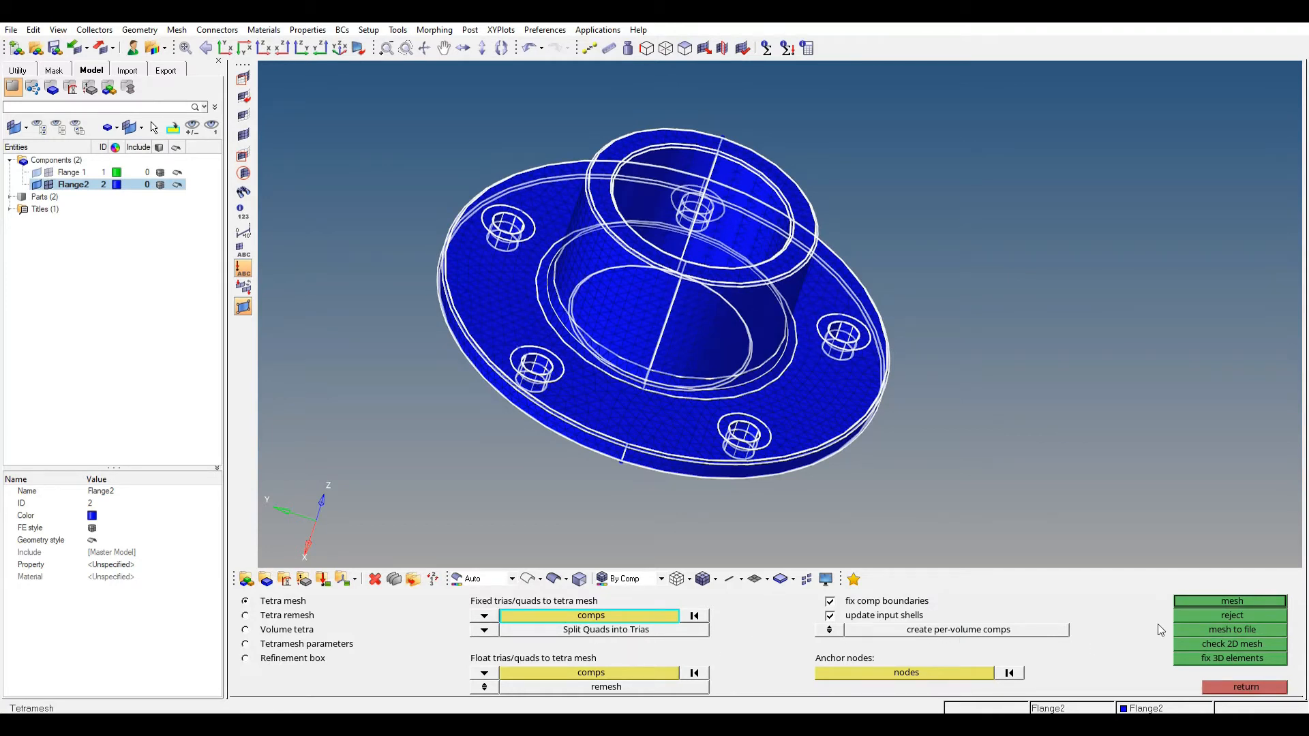
left_click(1219, 604)
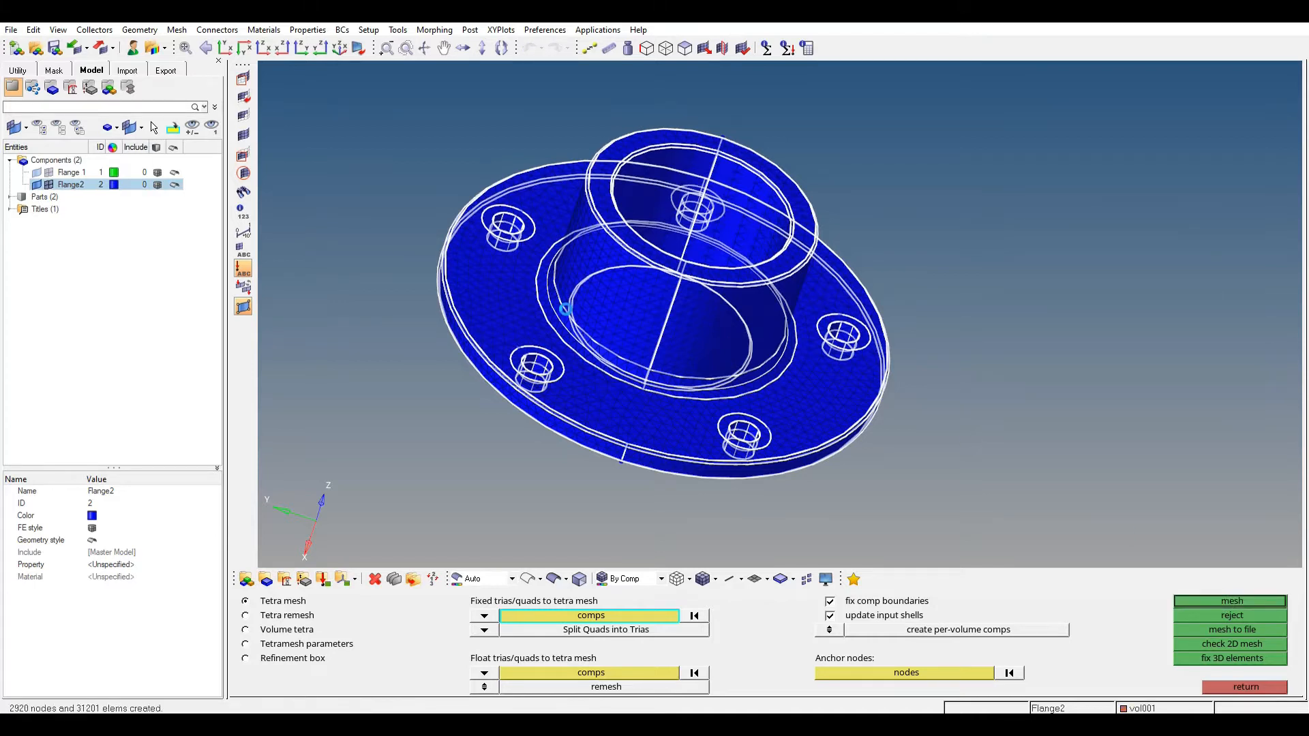
Step: Delete the original Flange2 component with its surface mesh and geometry, keeping the new vol001 component
left_click(82, 196)
right_click(82, 196)
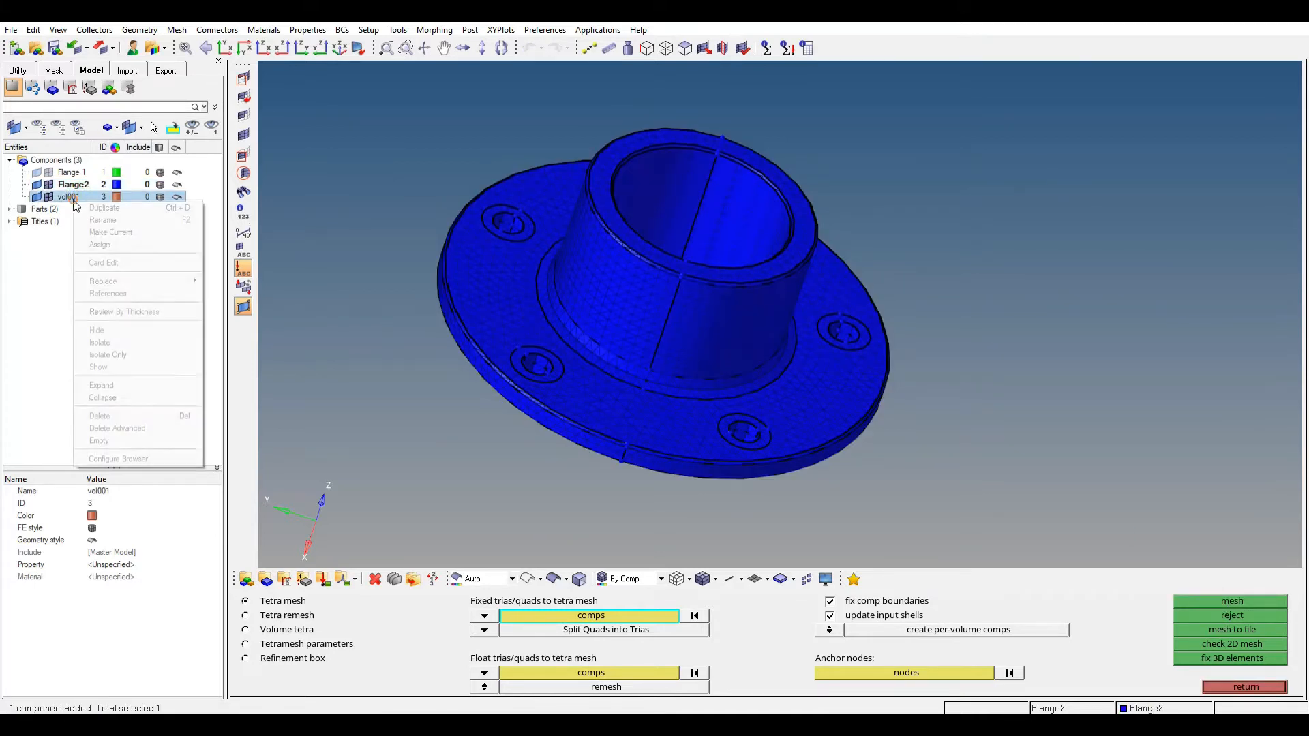
left_click(72, 184)
right_click(72, 184)
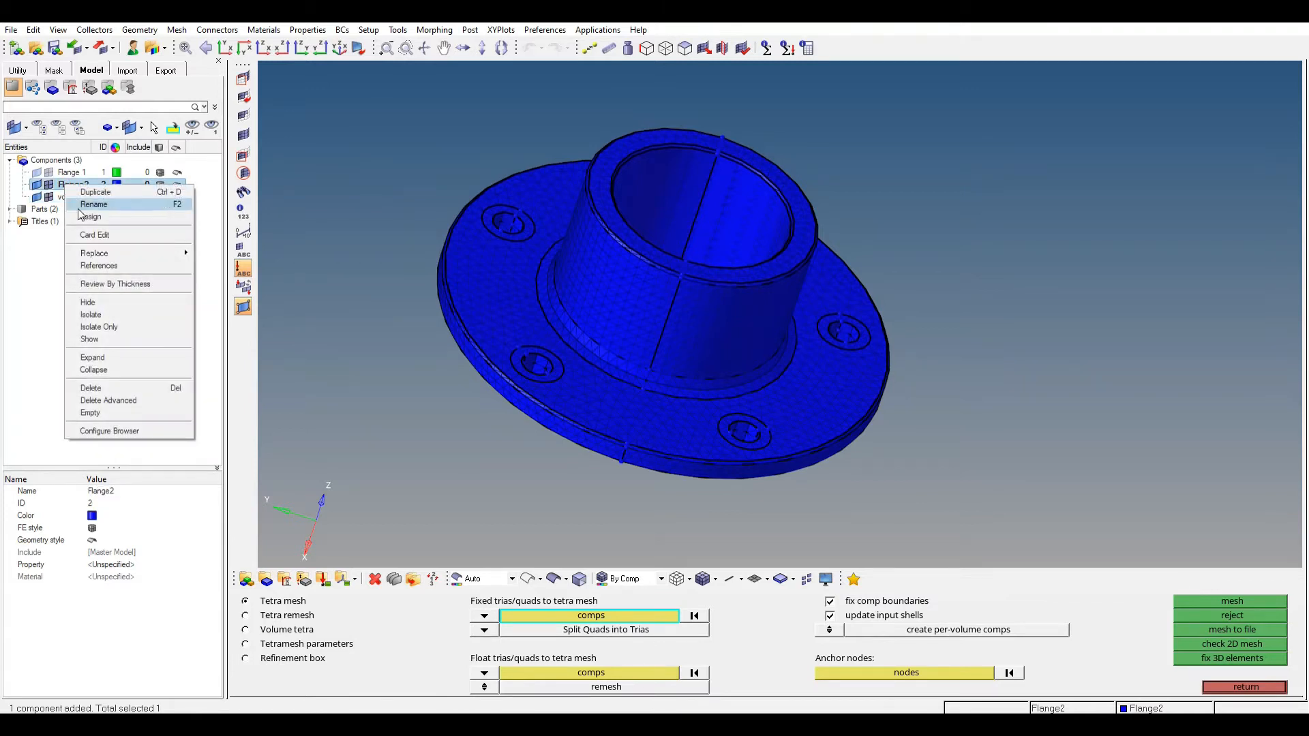
left_click(102, 388)
left_click(630, 418)
Step: Rename the vol001 component as Flange2
left_click(72, 185)
right_click(75, 187)
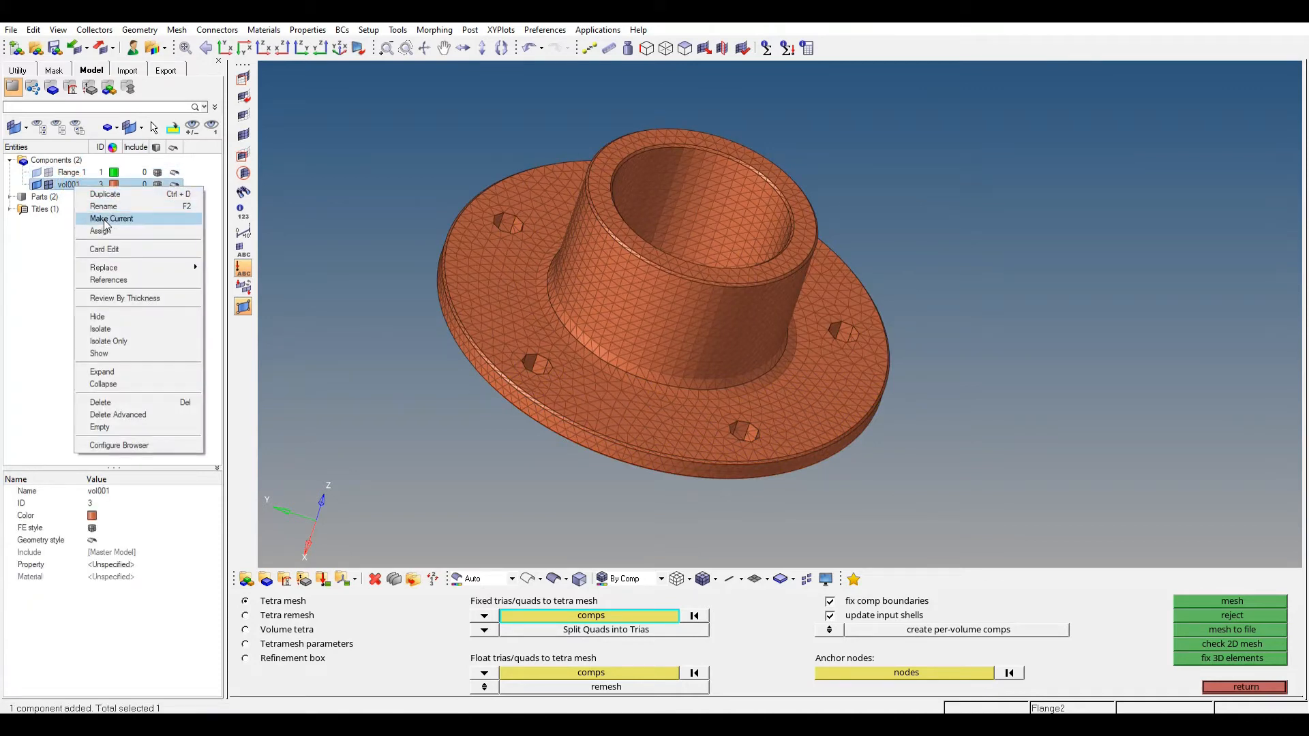
left_click(103, 206)
type("Flange2")
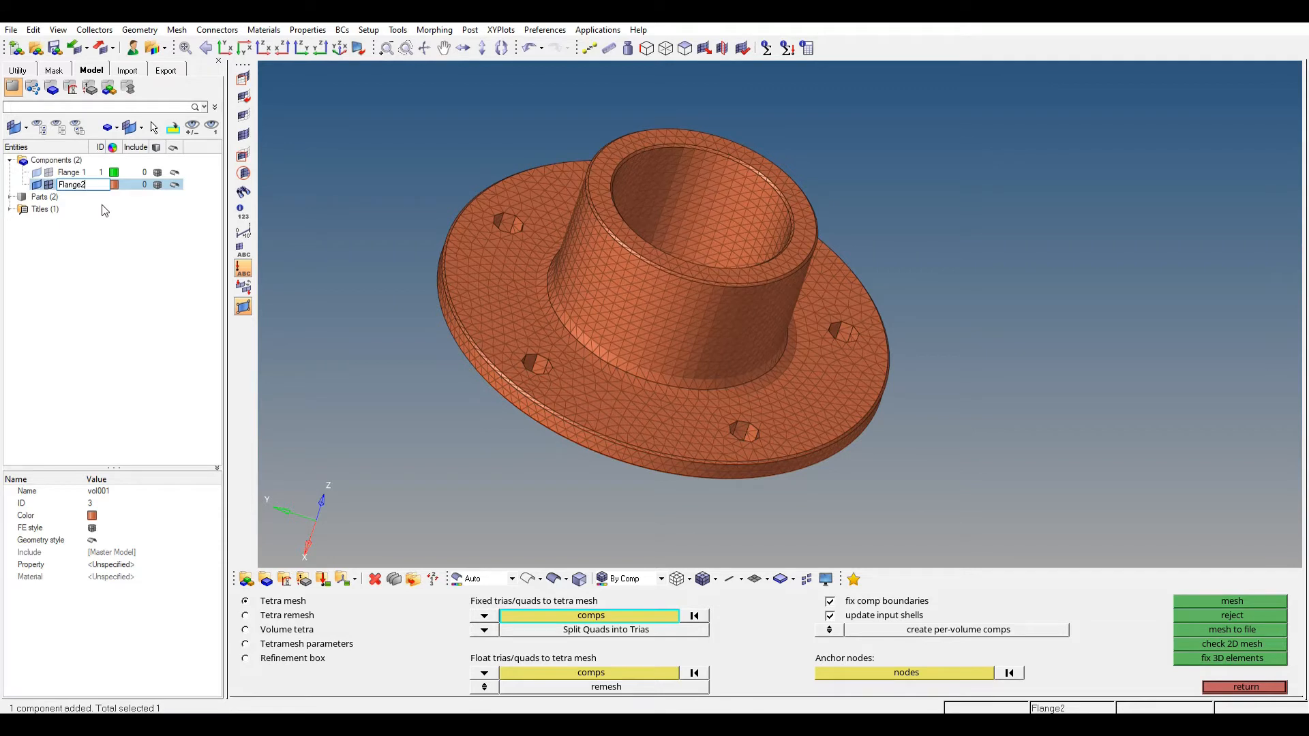
key("Return")
Step: Display only Flange 1 and tetra mesh it, using its component as the fixed trias/quads input
left_click(72, 172)
right_click(73, 175)
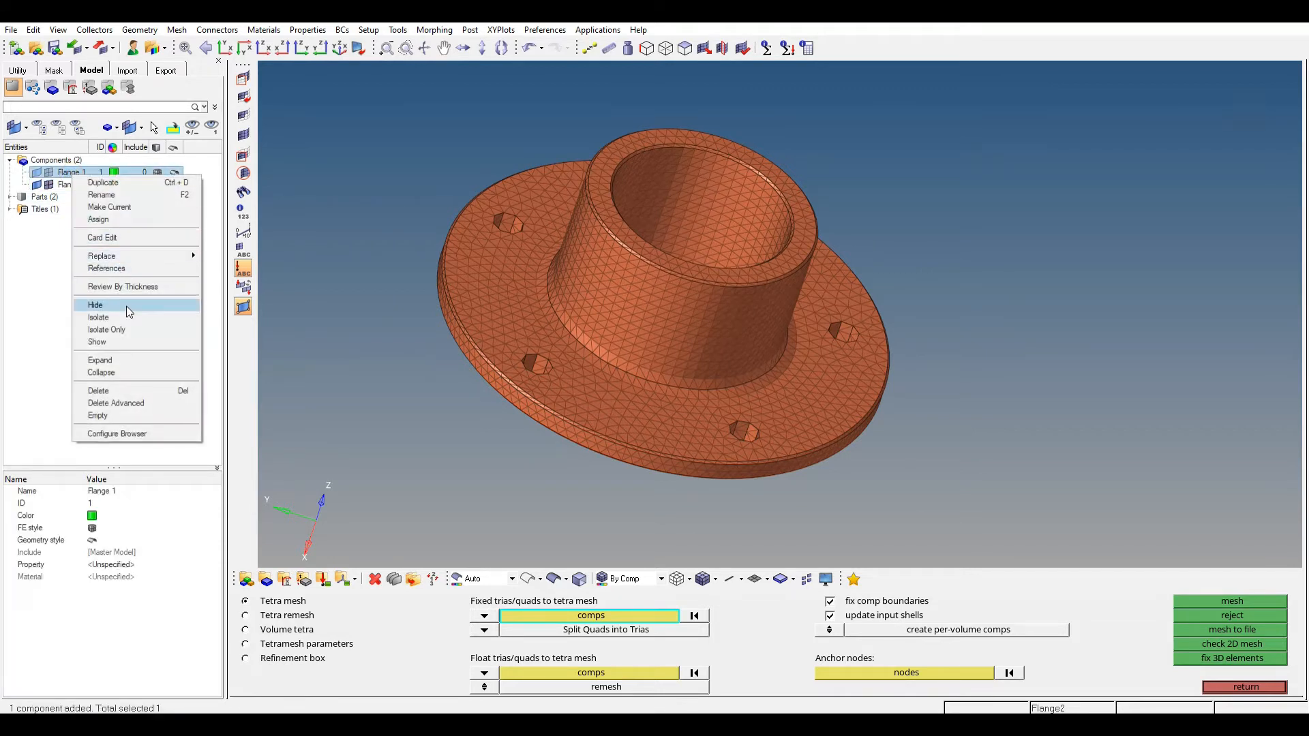
left_click(127, 329)
left_click_drag(682, 346, 670, 362, "ctrl")
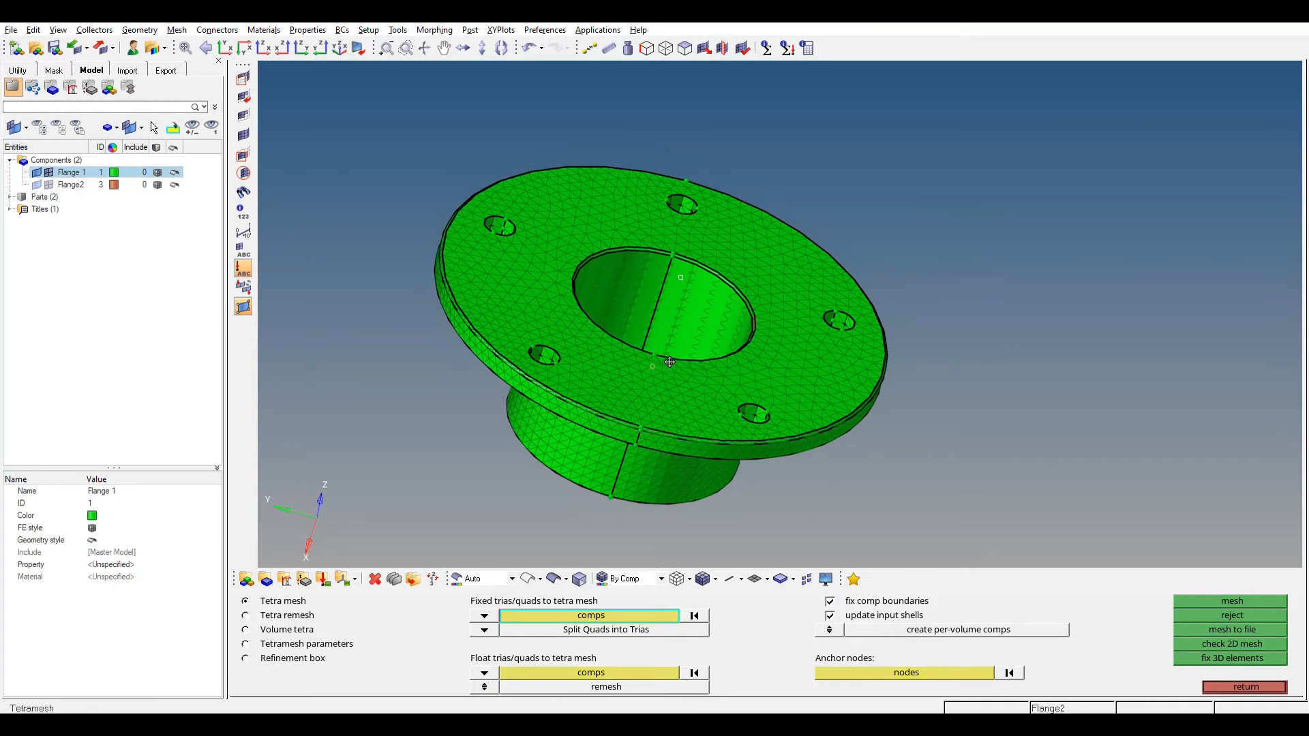
left_click(671, 399)
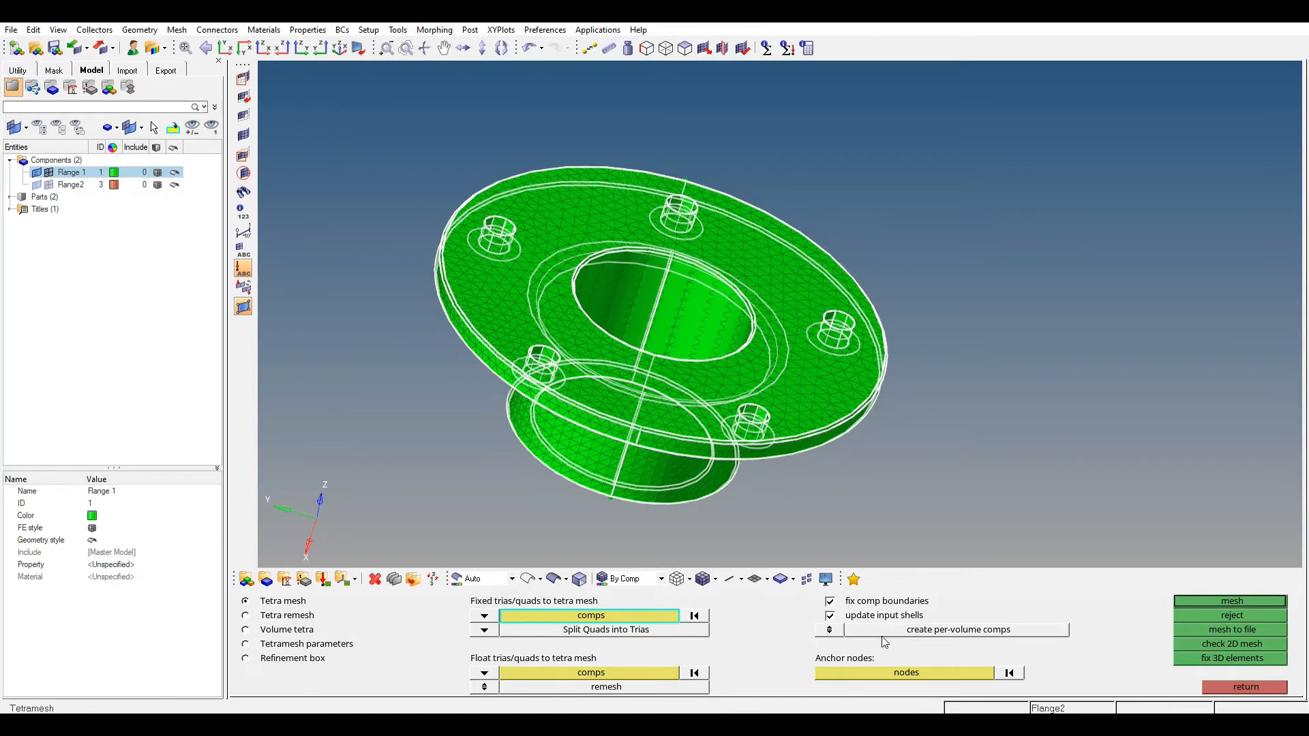
left_click(1224, 602)
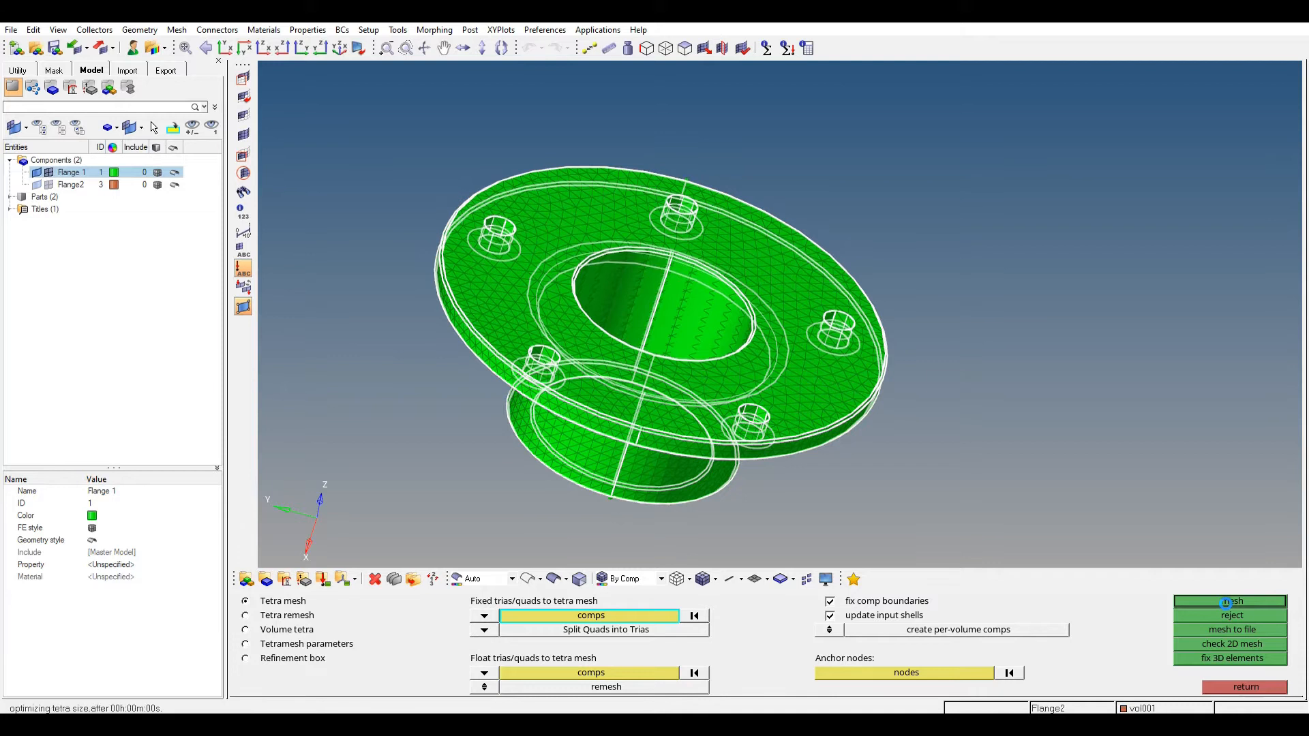
left_click(69, 197)
right_click(75, 199)
left_click(113, 225)
key("Return")
Step: Delete the original Flange 1 component with its surface mesh and geometry
right_click(80, 173)
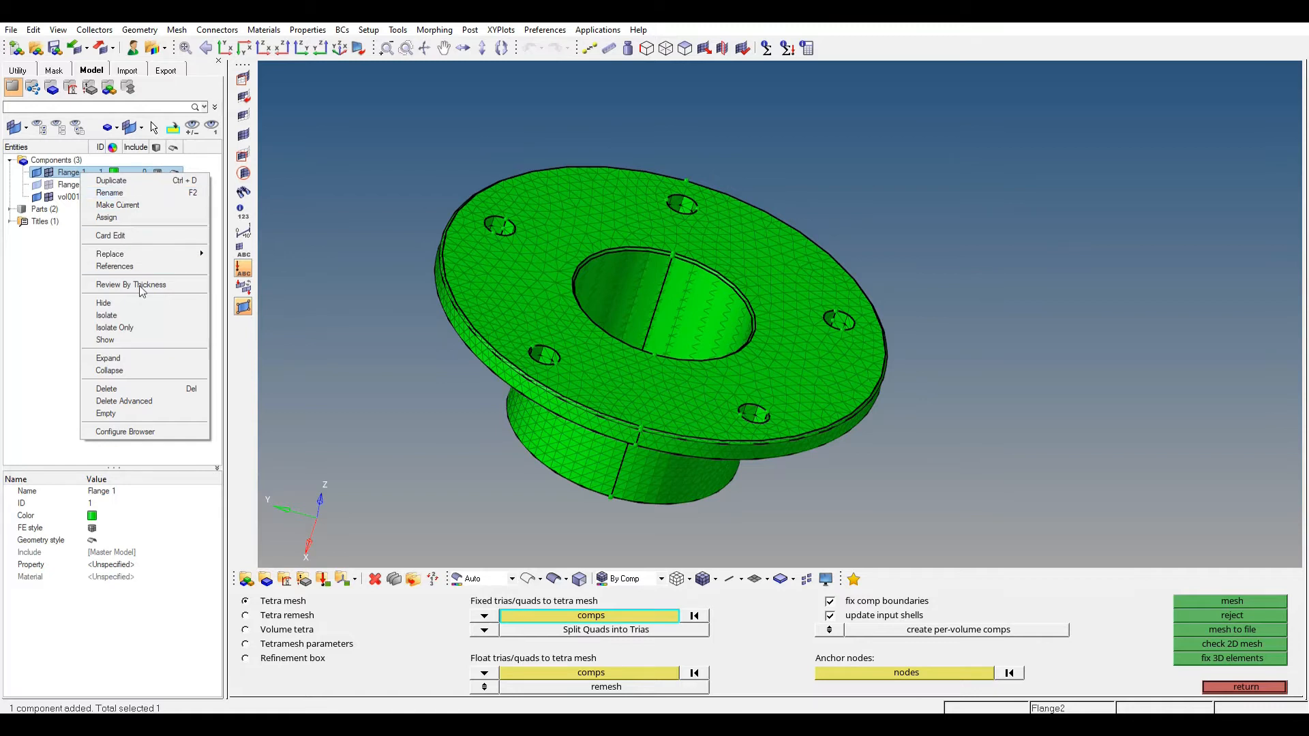
left_click(138, 390)
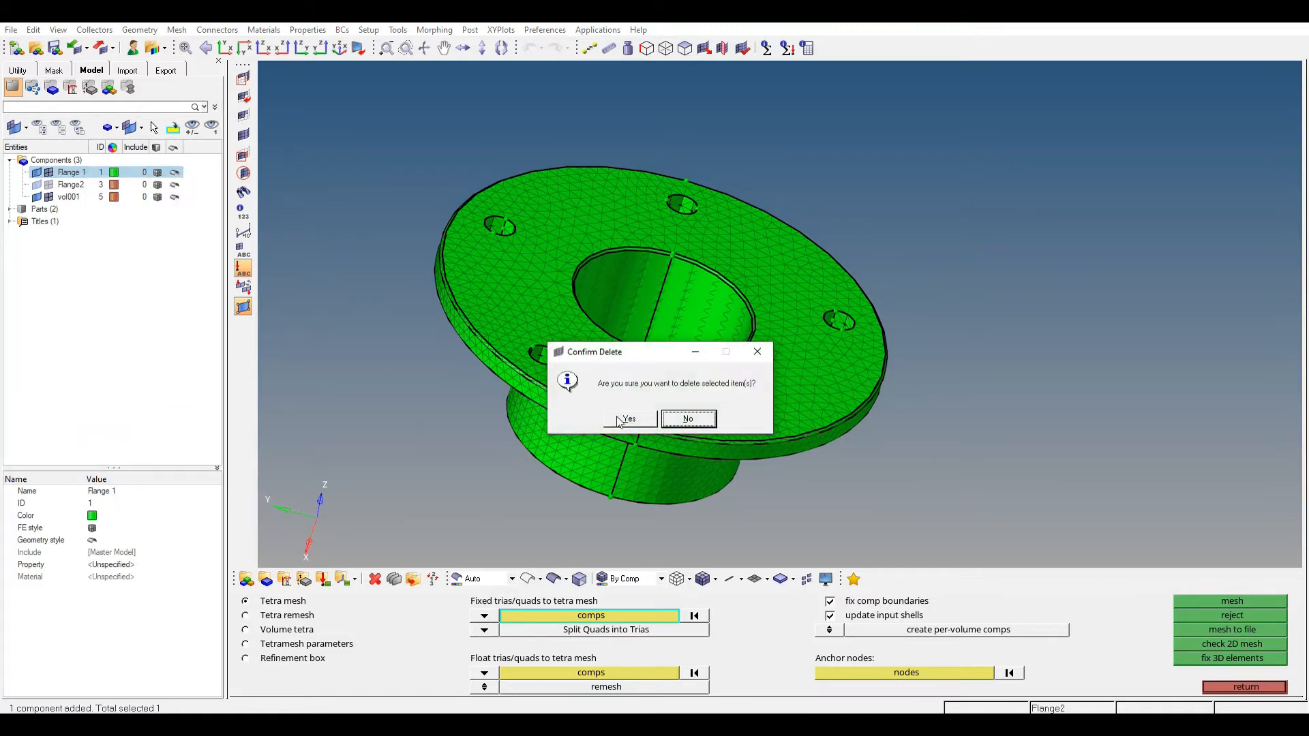
left_click(628, 418)
Step: Rename the remaining vol001 component as Flange1
left_click(72, 185)
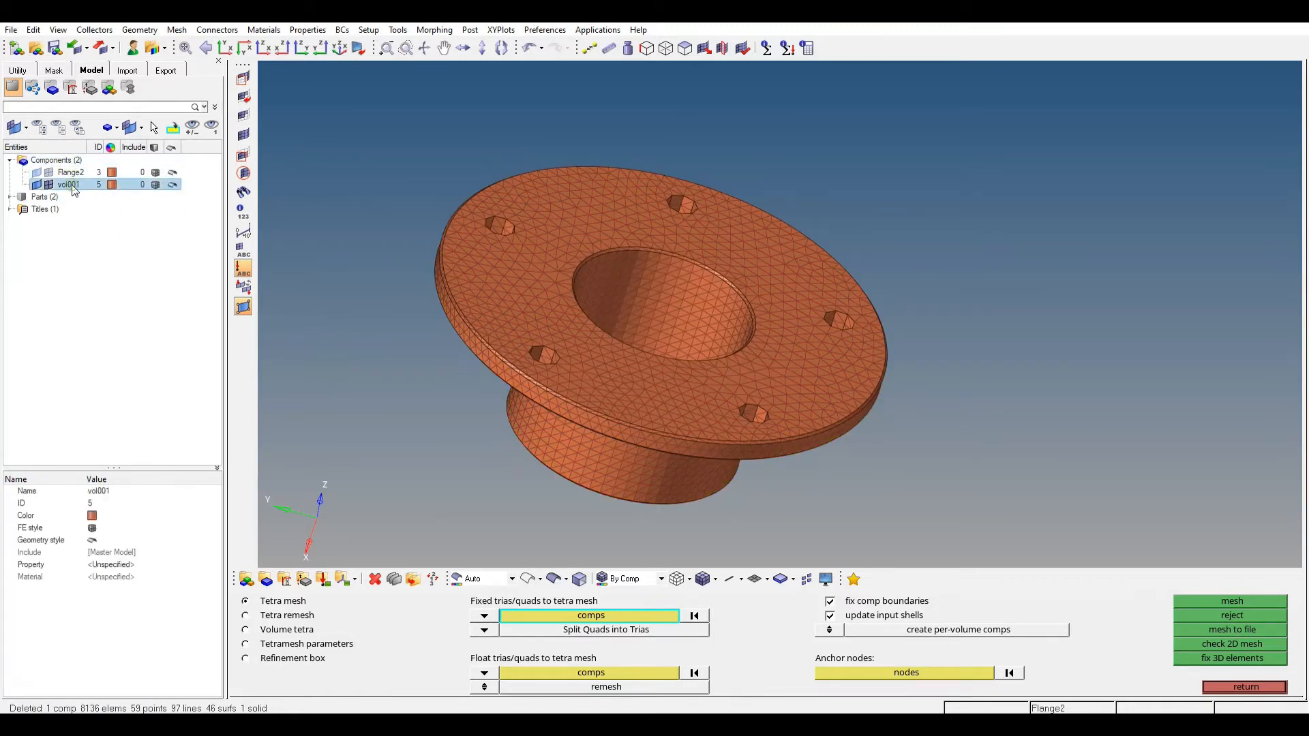
right_click(74, 185)
left_click(95, 204)
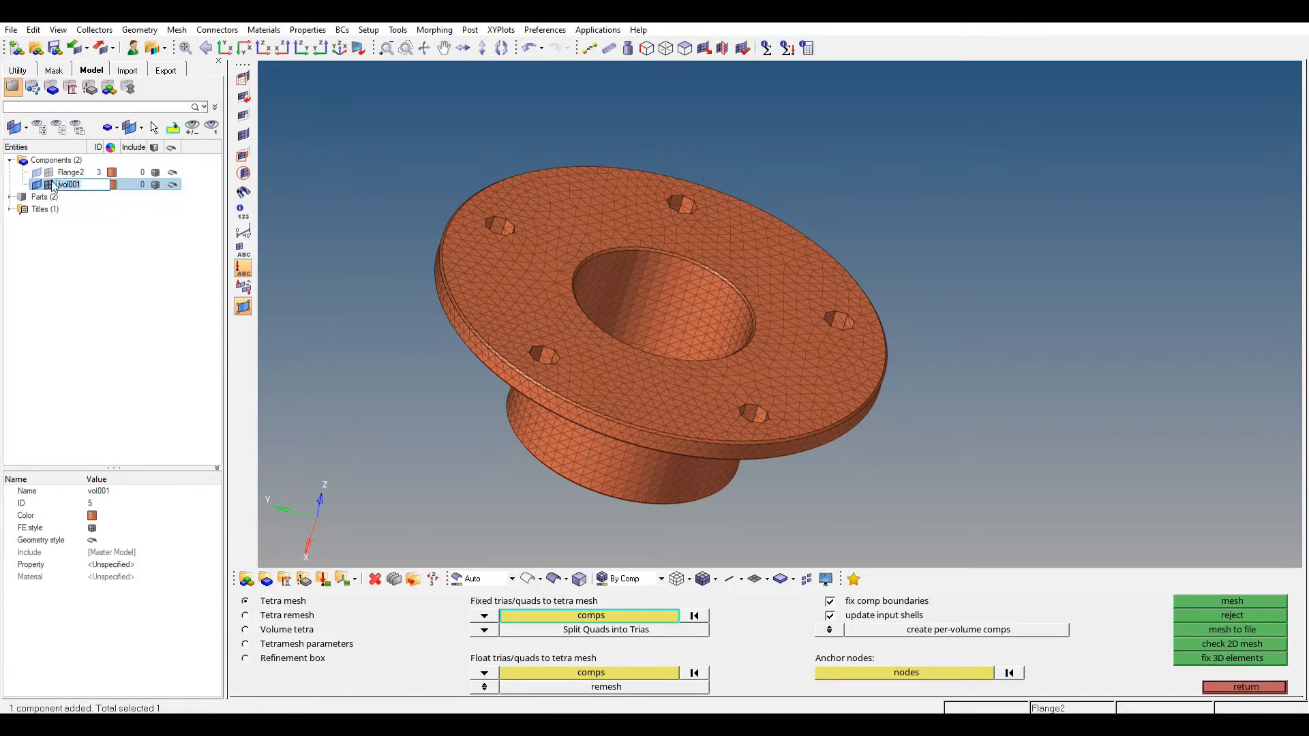
type("Fla")
key("Return")
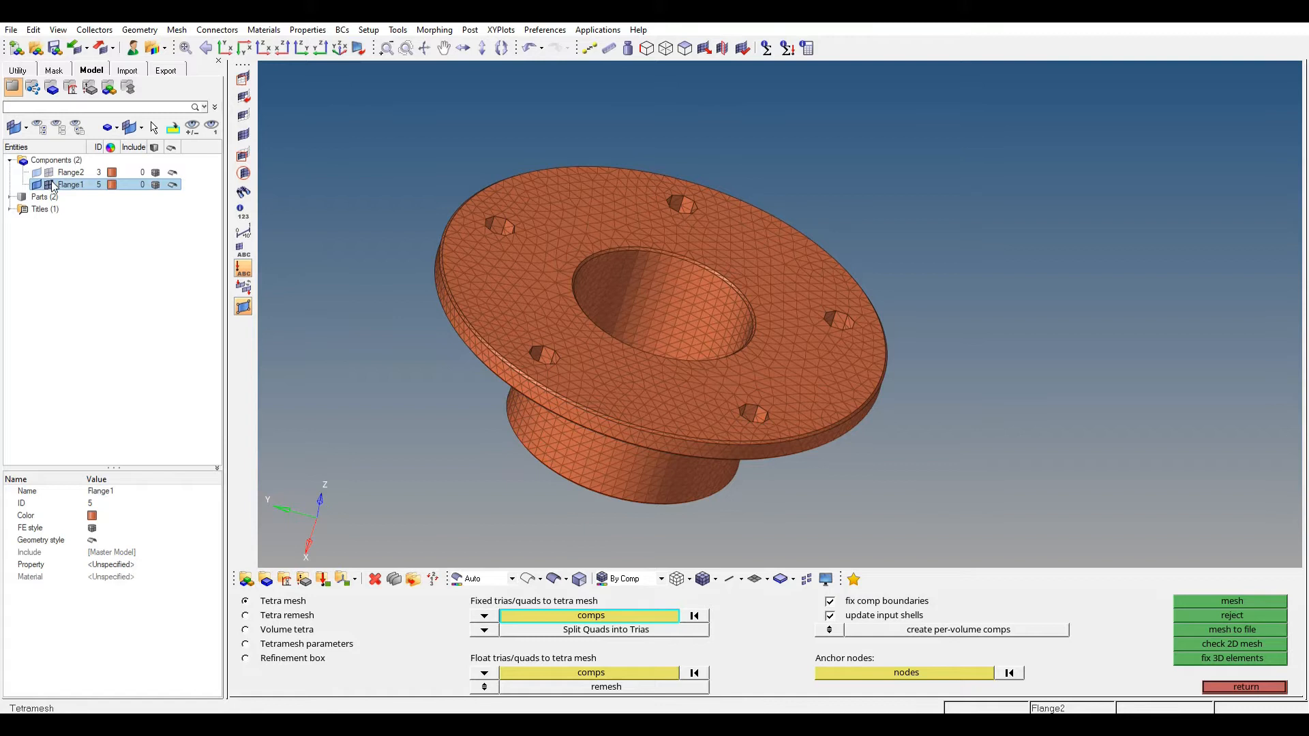
Step: Colour Flange1 blue and Flange2 green, and show the Flange2 elements together with Flange1
left_click(113, 185)
left_click(116, 148)
left_click(112, 172)
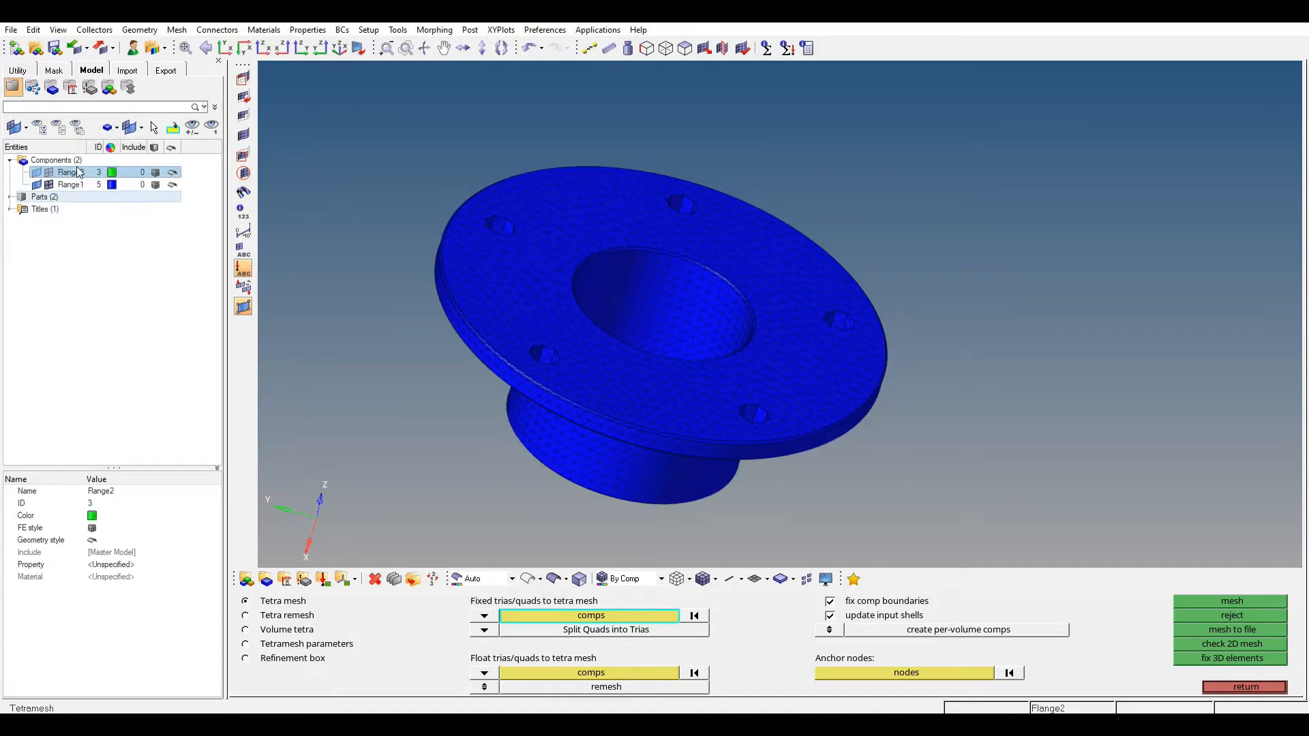
left_click(50, 173)
left_click_drag(423, 334, 629, 305, "ctrl")
right_click_drag(603, 370, 711, 326, "ctrl")
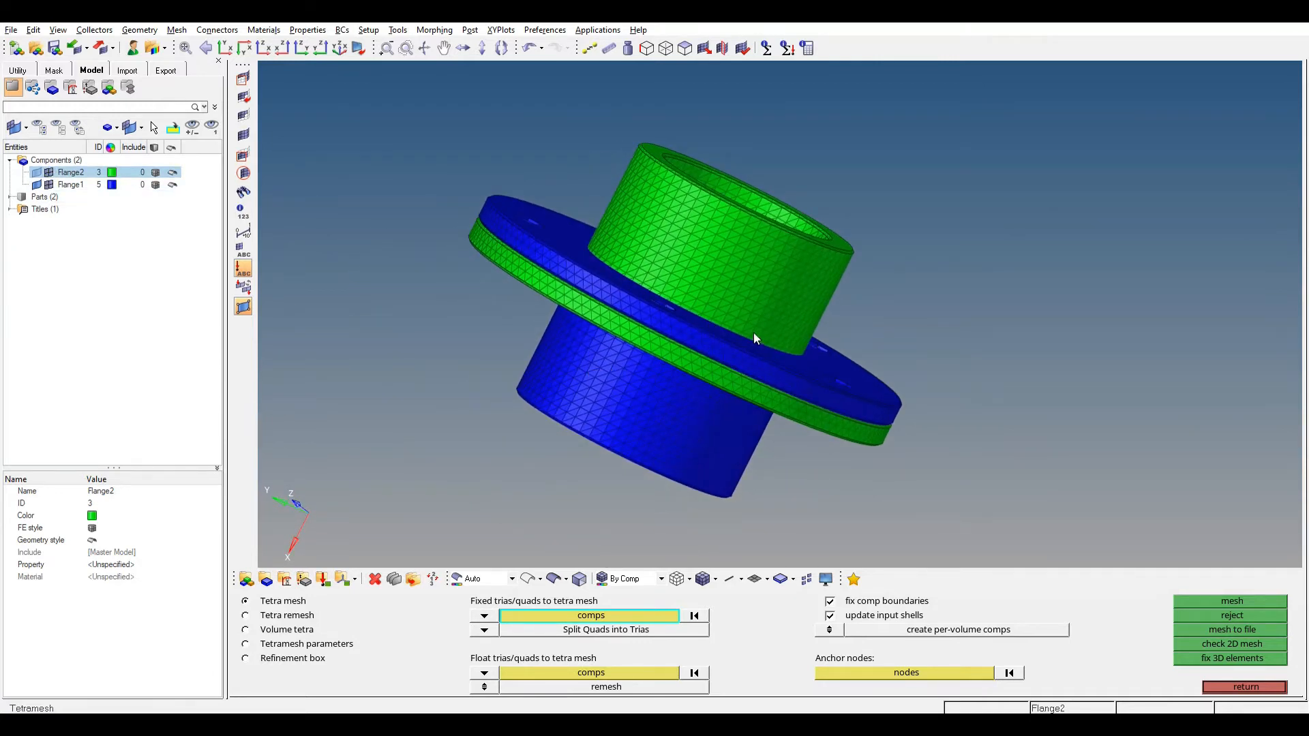
Step: Leave tetra meshing and select all Flange2 elements as the entities to reposition with the Position tool
left_click_drag(754, 333, 717, 331, "ctrl")
left_click(1231, 684)
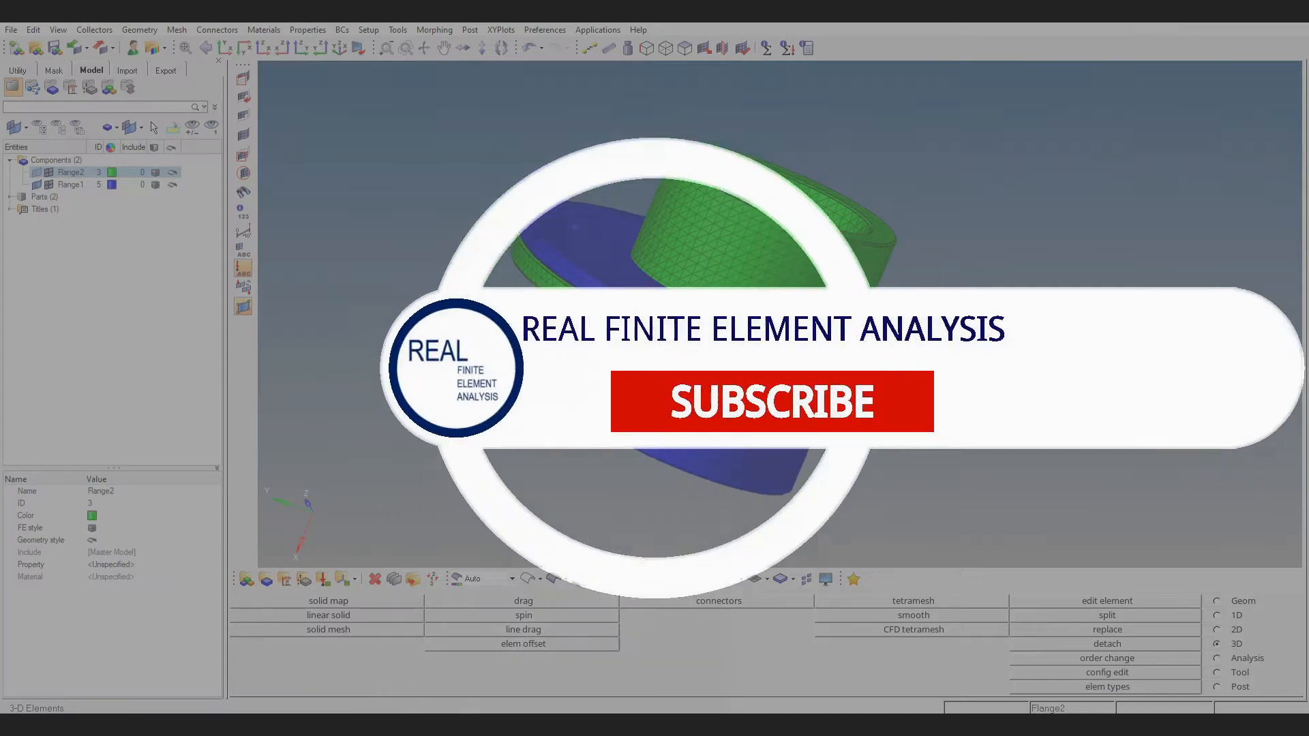
left_click(1240, 674)
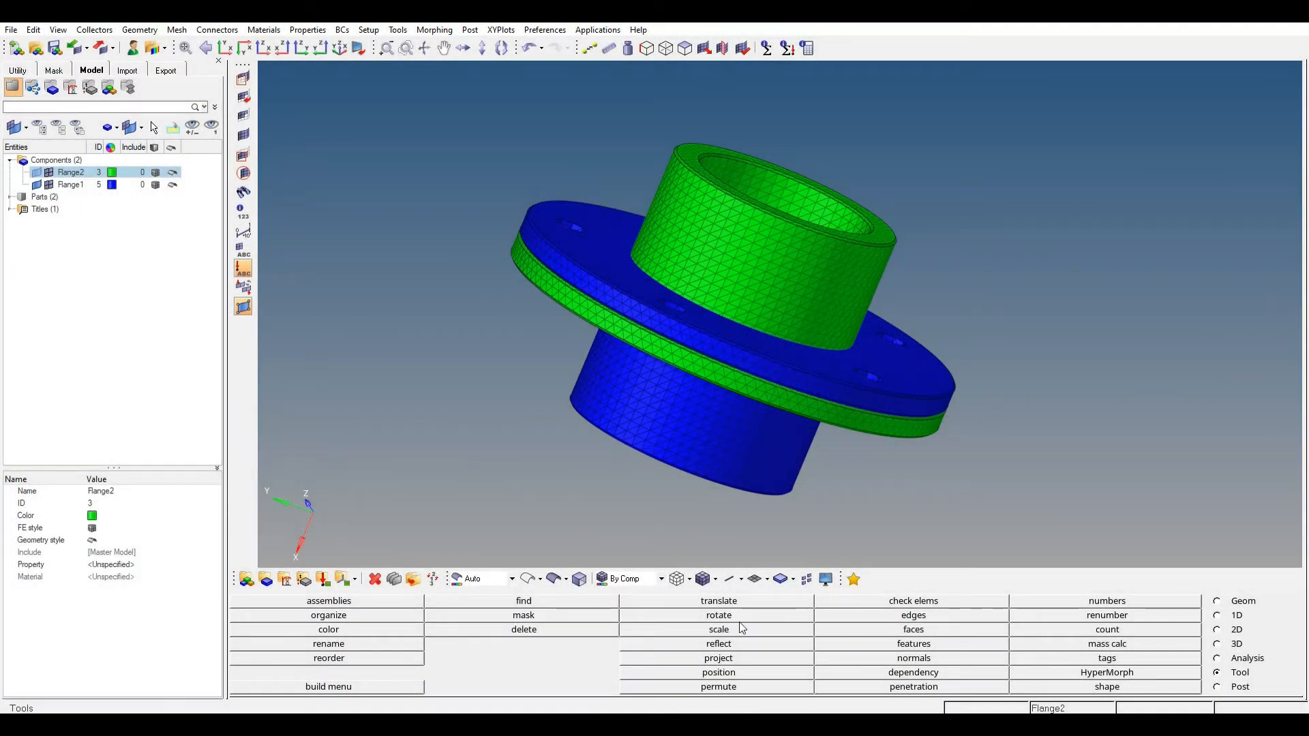
left_click(719, 673)
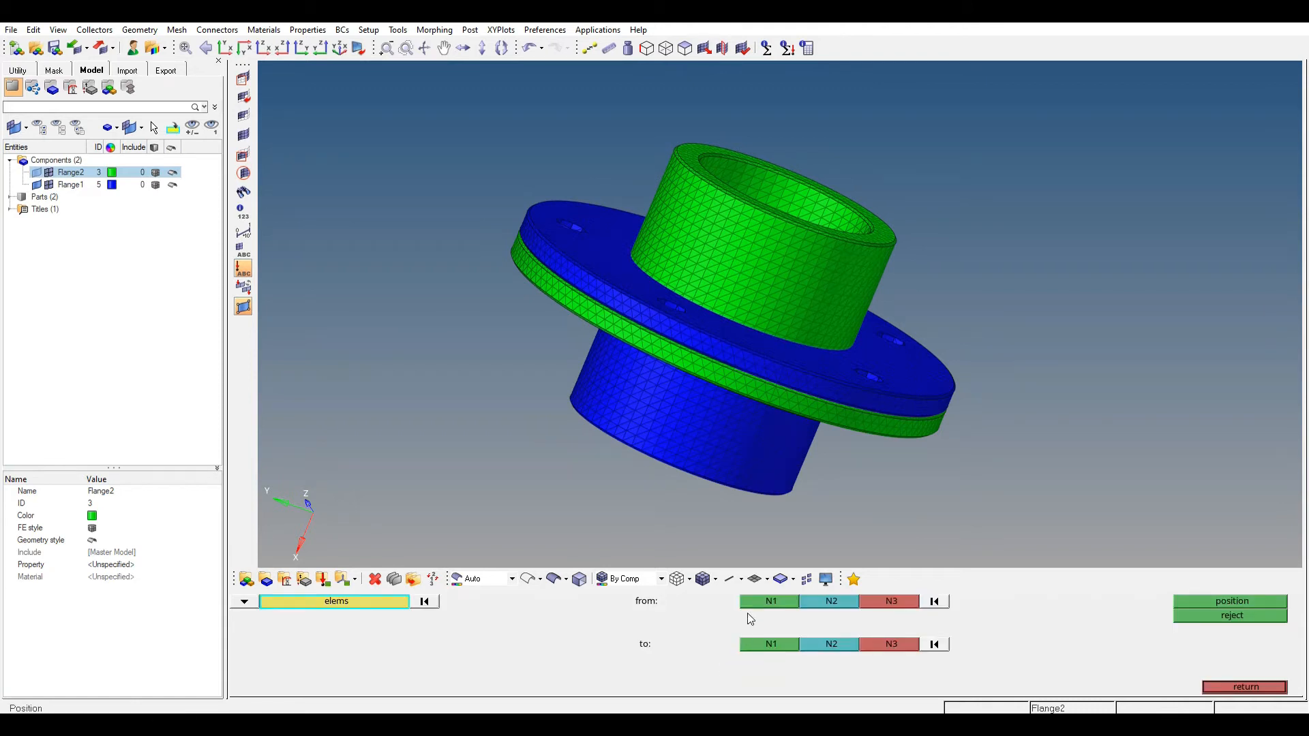
left_click(828, 254)
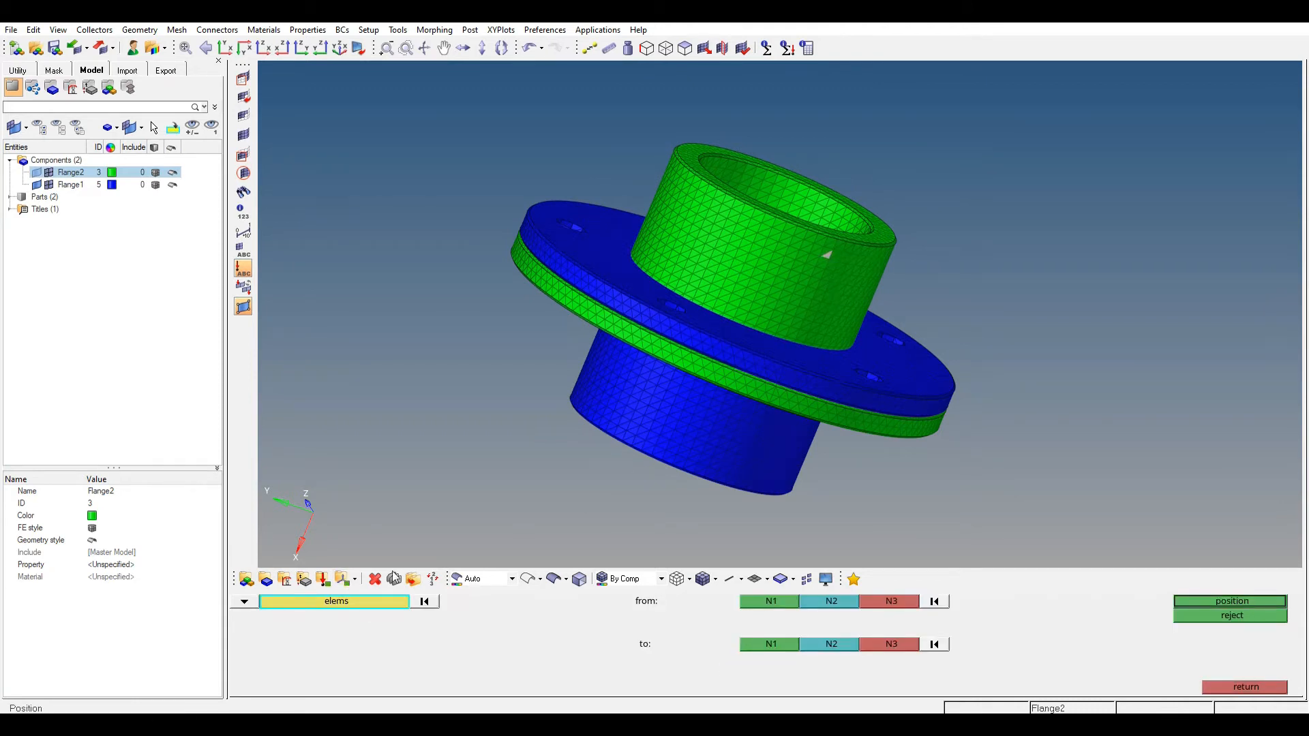
left_click(343, 604)
left_click(788, 645)
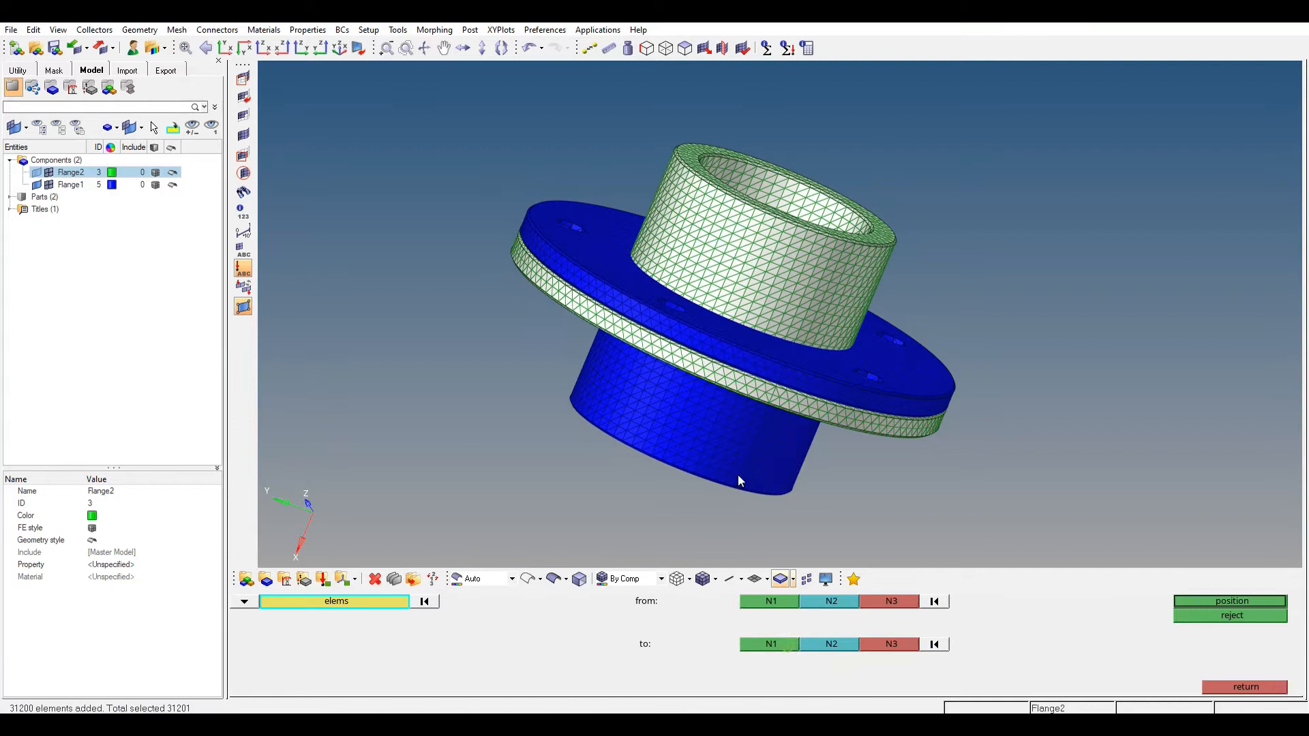
Step: Define the source N1, N2 and N3 nodes on the rims of three of Flange2's bolt holes
left_click_drag(752, 292, 728, 308, "ctrl")
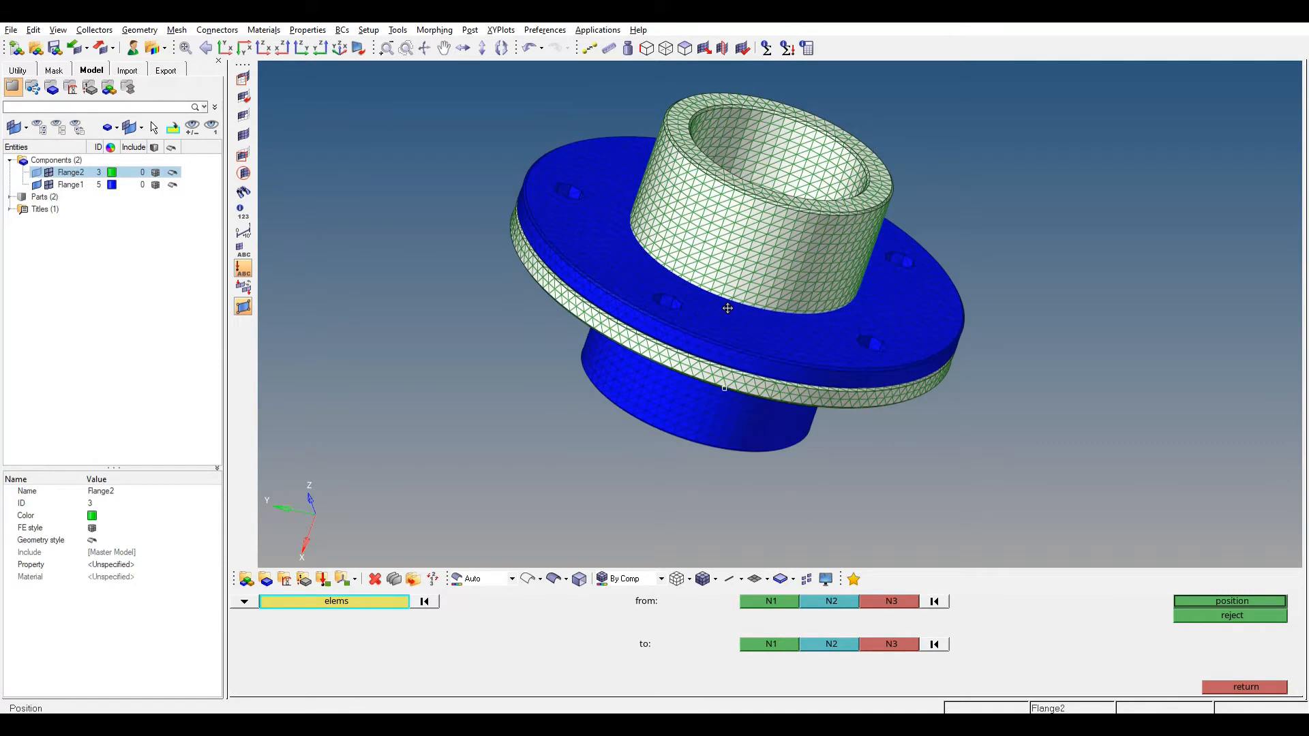
left_click_drag(728, 374, 751, 307, "ctrl")
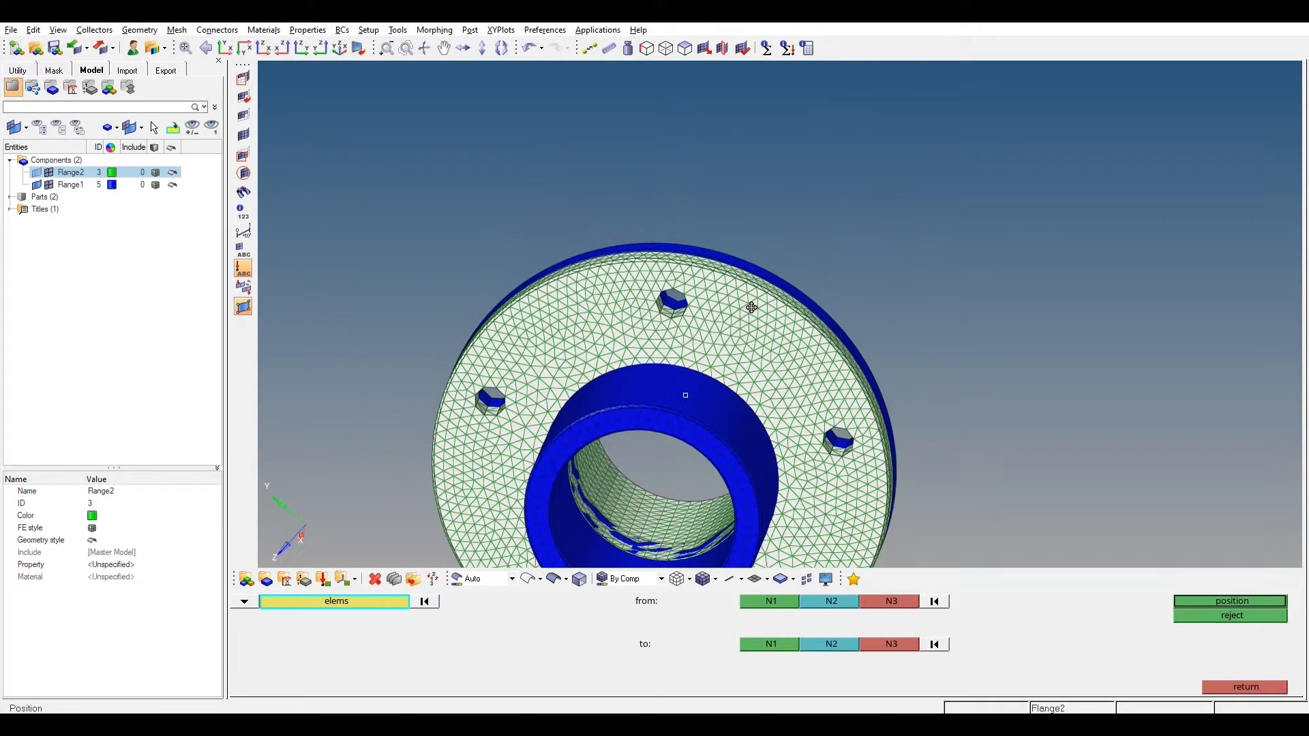
left_click(777, 601)
left_click_drag(670, 403, 696, 451, "ctrl")
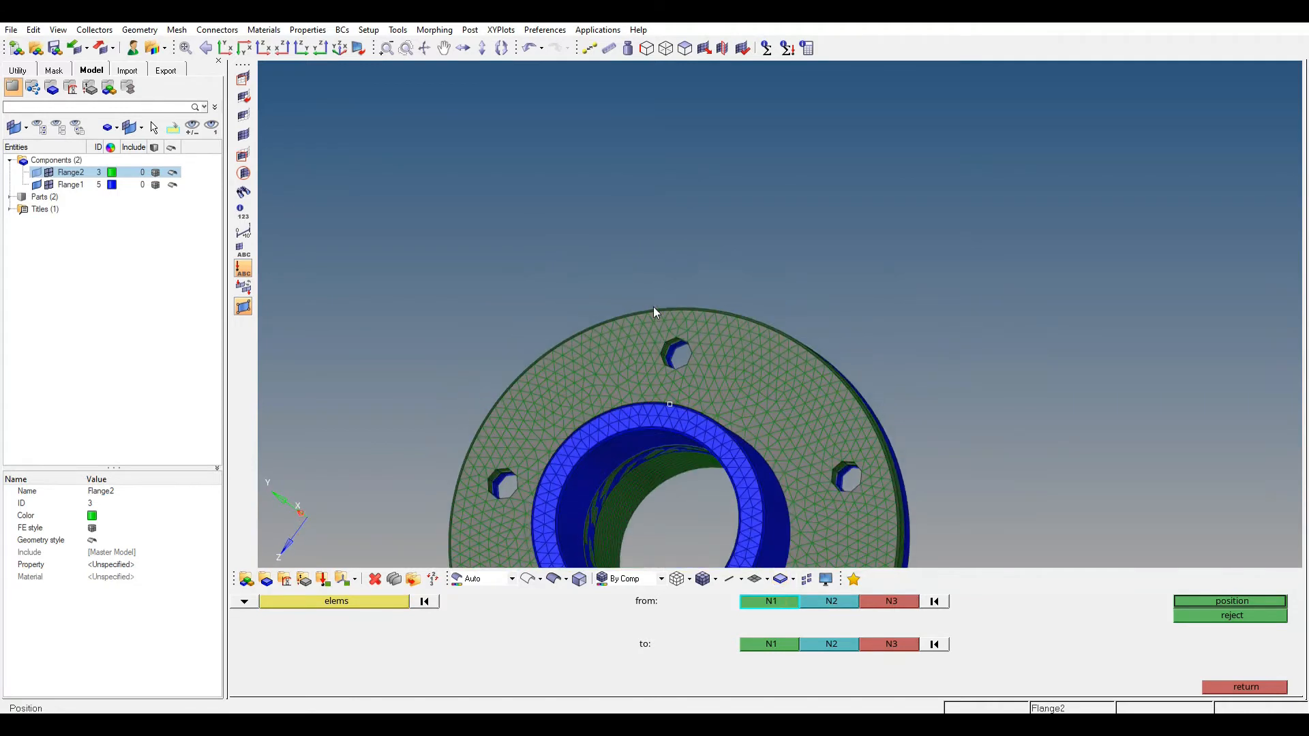
scroll(656, 320, "up", 4)
left_click(690, 349)
left_click_drag(729, 382, 772, 339, "ctrl")
left_click(768, 336)
left_click_drag(775, 408, 717, 372, "ctrl")
left_click(690, 479)
left_click_drag(576, 449, 694, 424, "ctrl")
Step: Pick the matching target N1, N2 and N3 nodes on Flange1's bolt holes and position Flange2 against Flange1
left_click(784, 645)
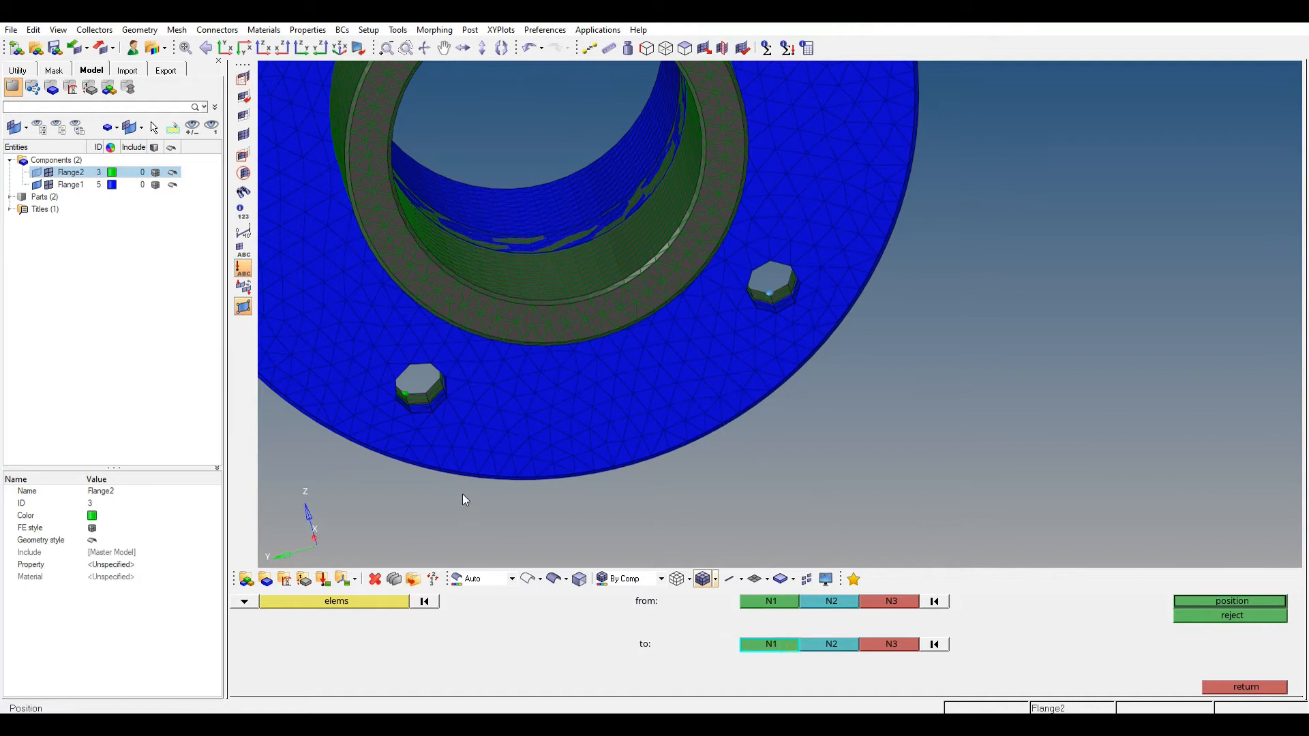
left_click(415, 418)
left_click(780, 310)
left_click_drag(813, 279, 673, 386, "ctrl")
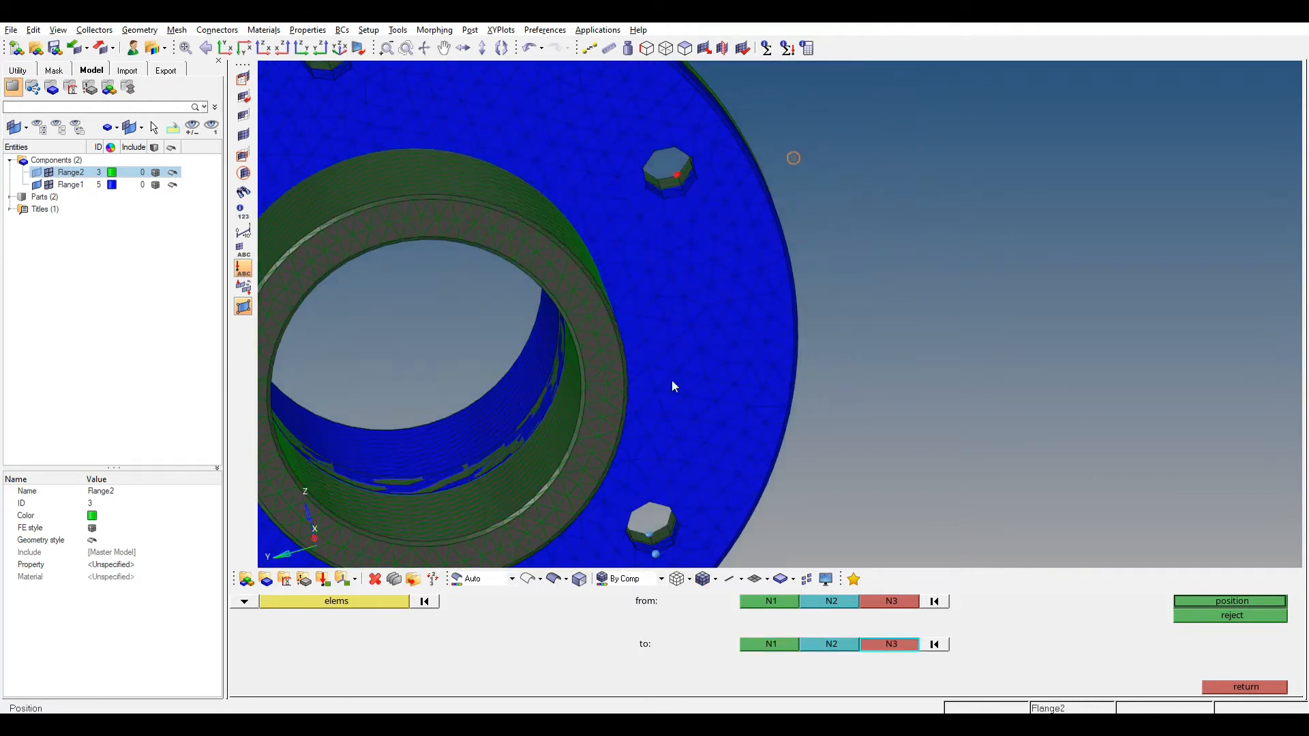
left_click(685, 195)
left_click(1254, 603)
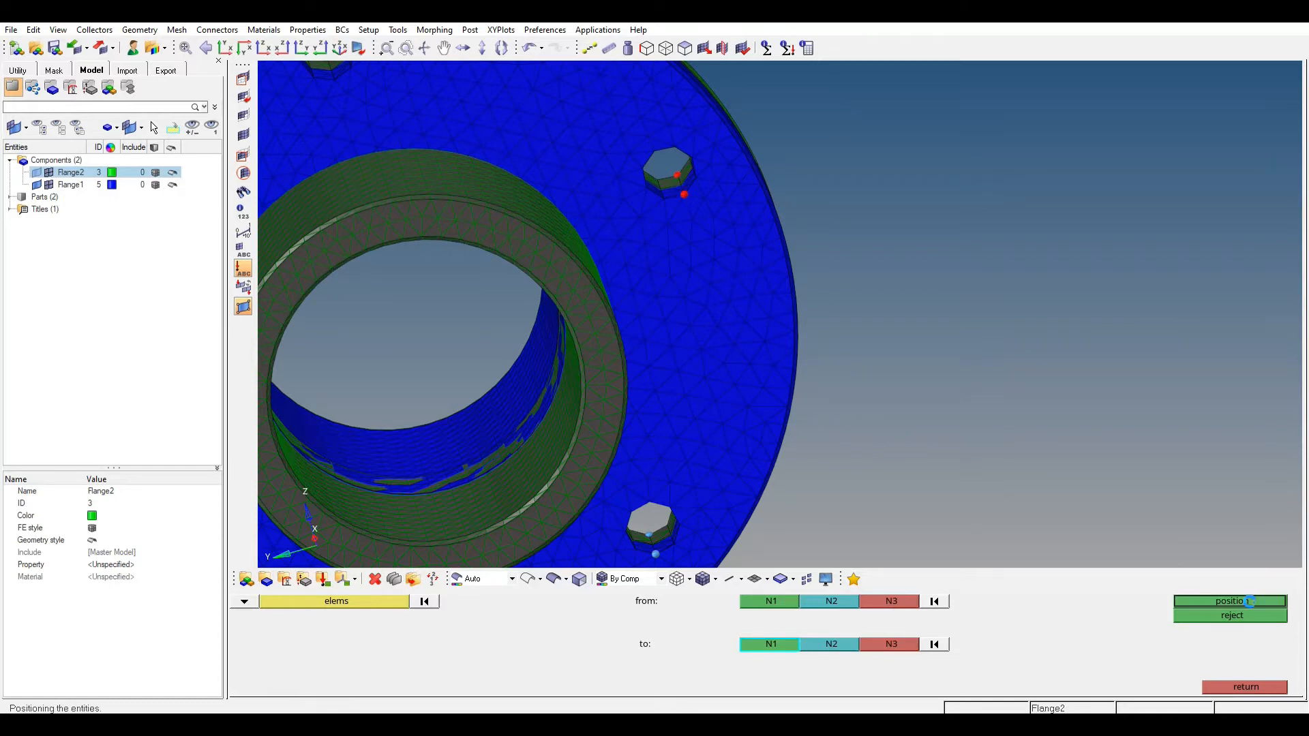
left_click_drag(549, 369, 798, 315, "ctrl")
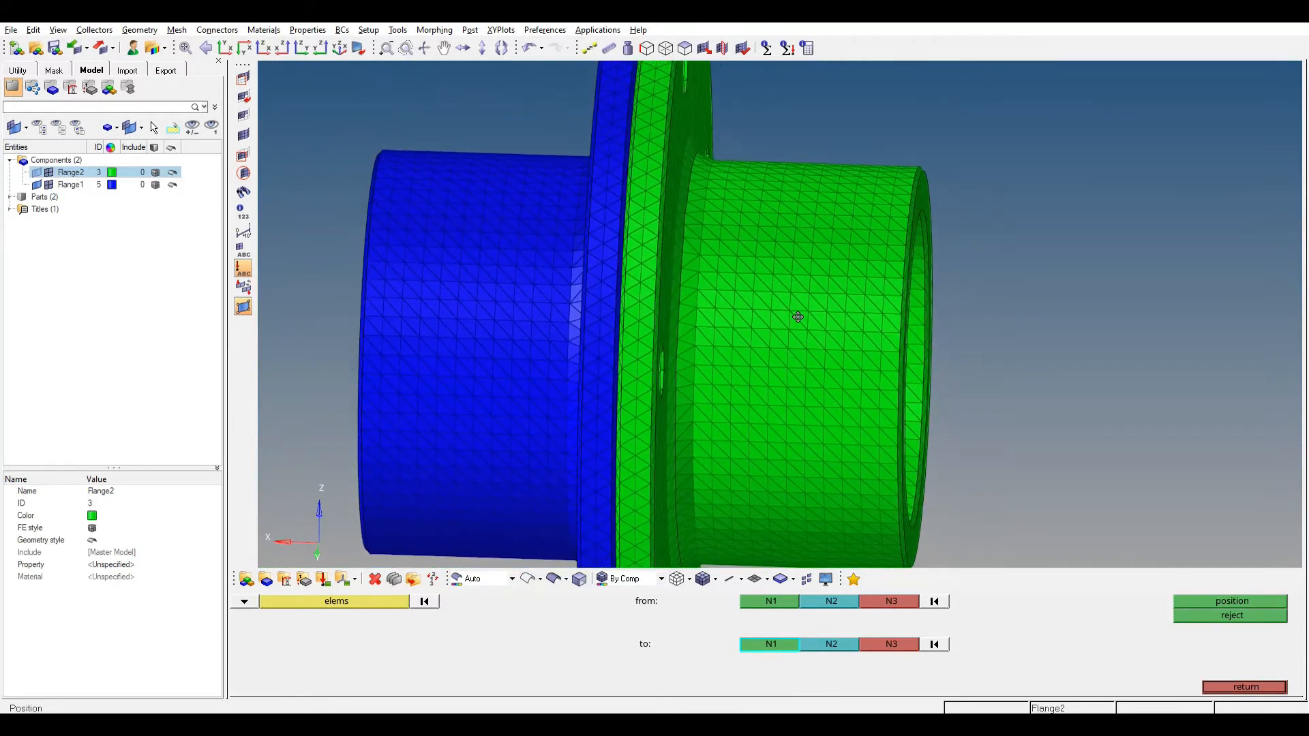
scroll(661, 353, "down", 4, "ctrl")
left_click_drag(573, 373, 622, 362, "ctrl")
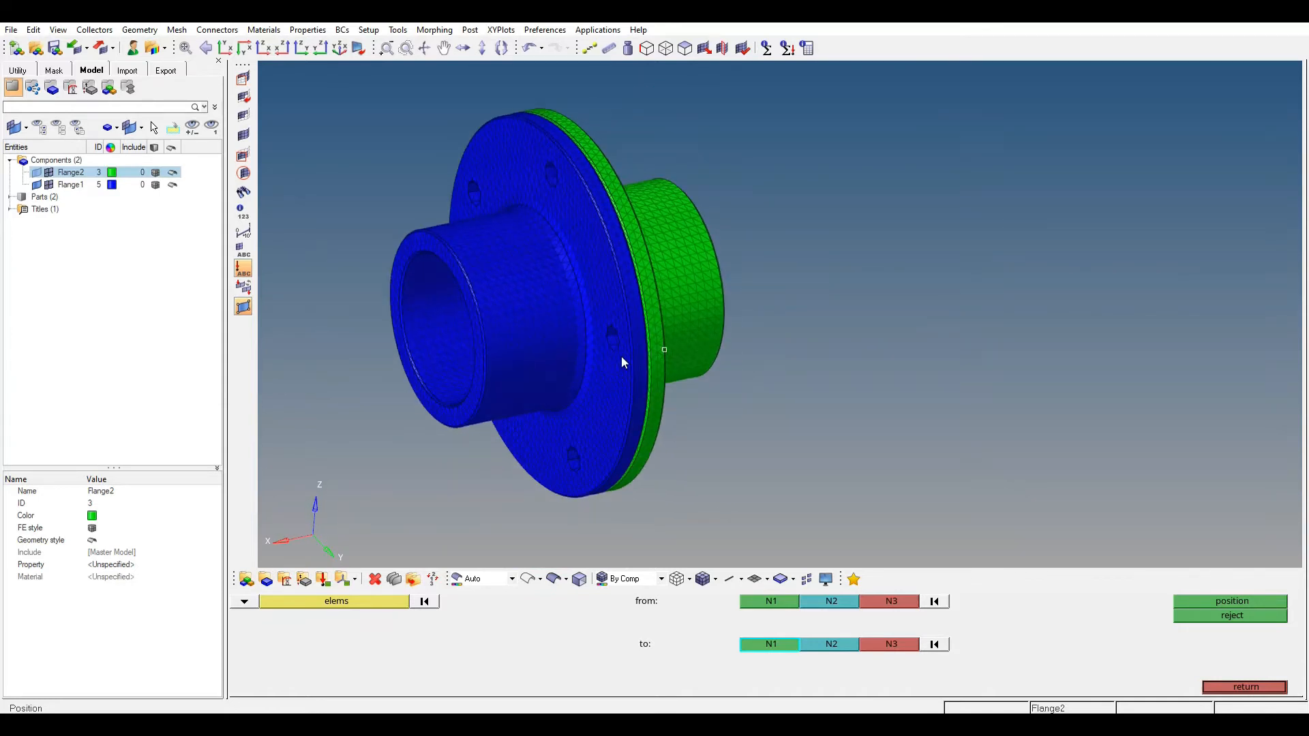
left_click(1230, 688)
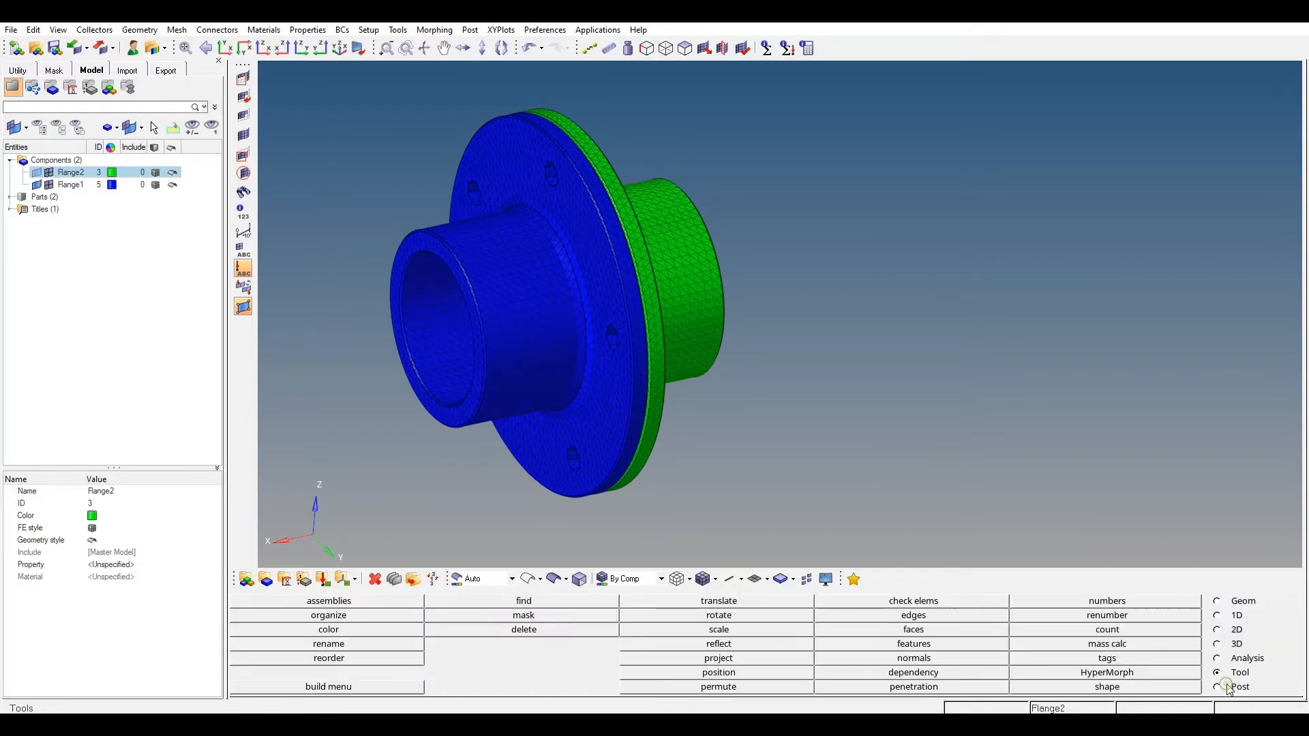
Step: Create a component named Rigid and colour it red
right_click(80, 165)
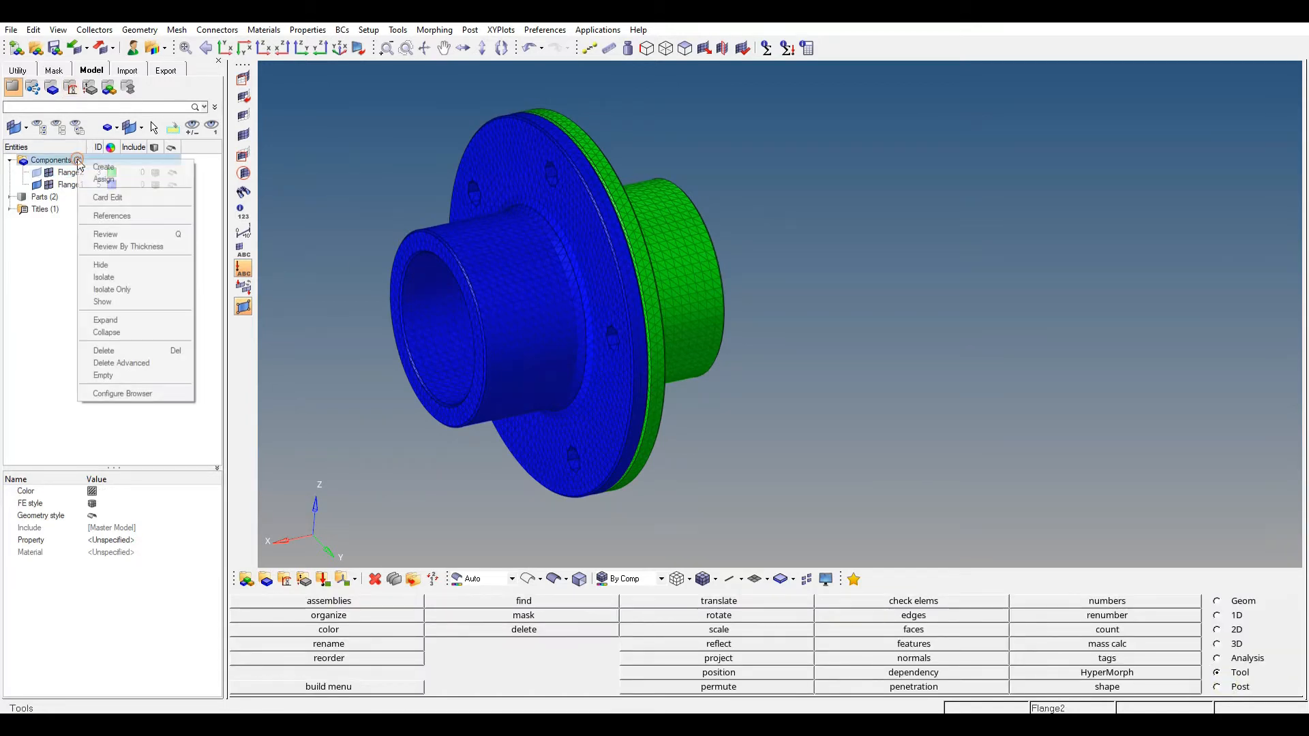
left_click(136, 168)
type("Rigie")
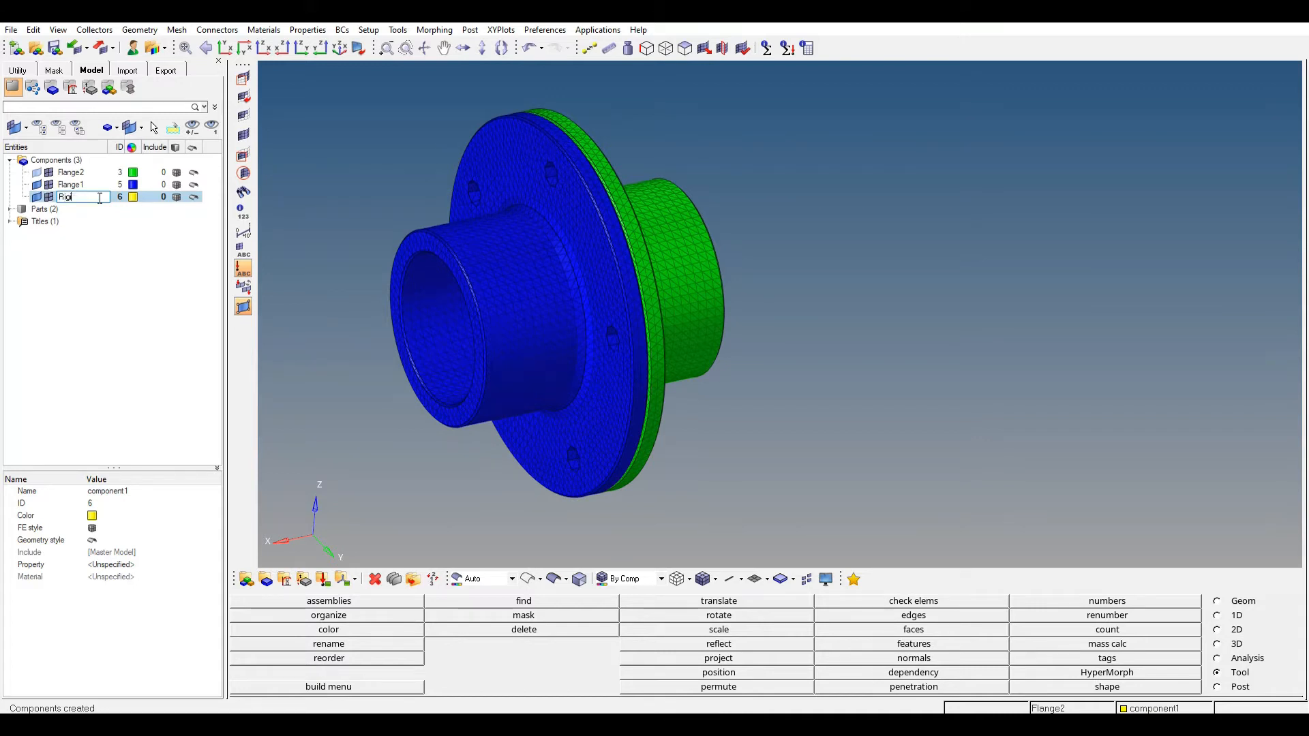
key("Return")
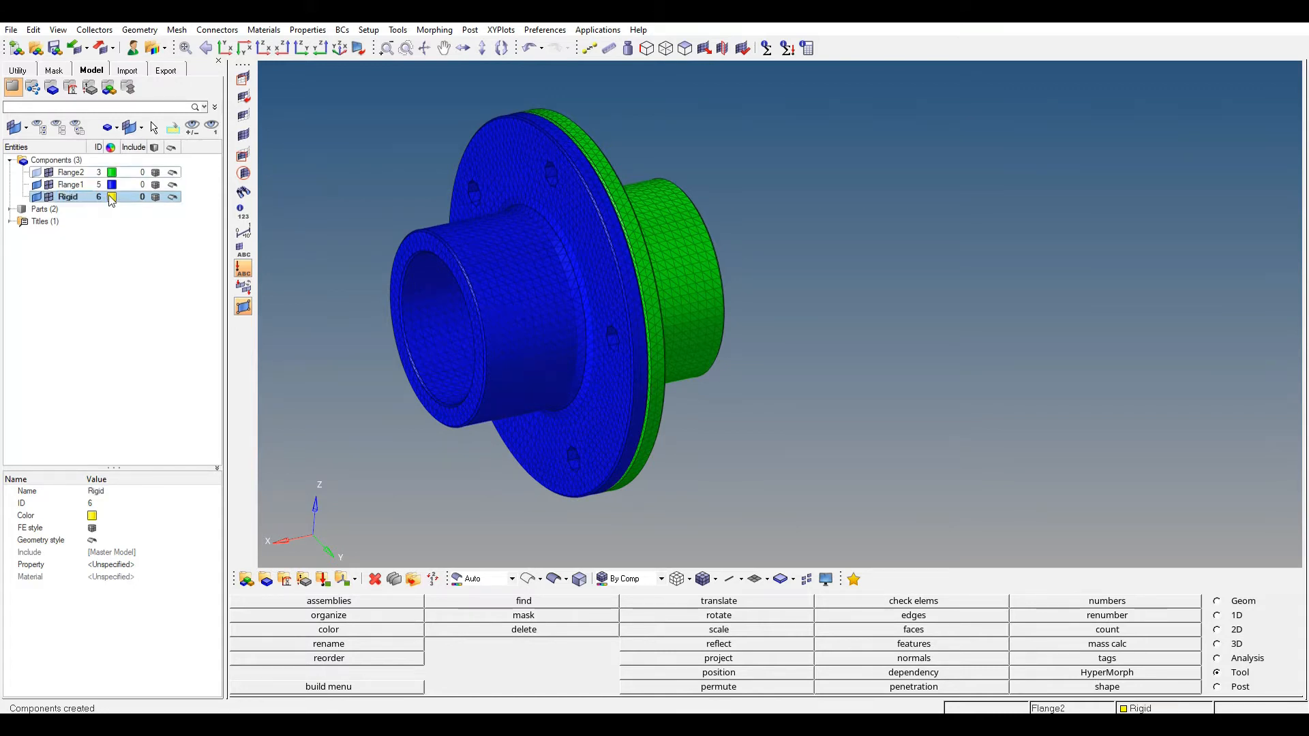
left_click(112, 198)
left_click(101, 170)
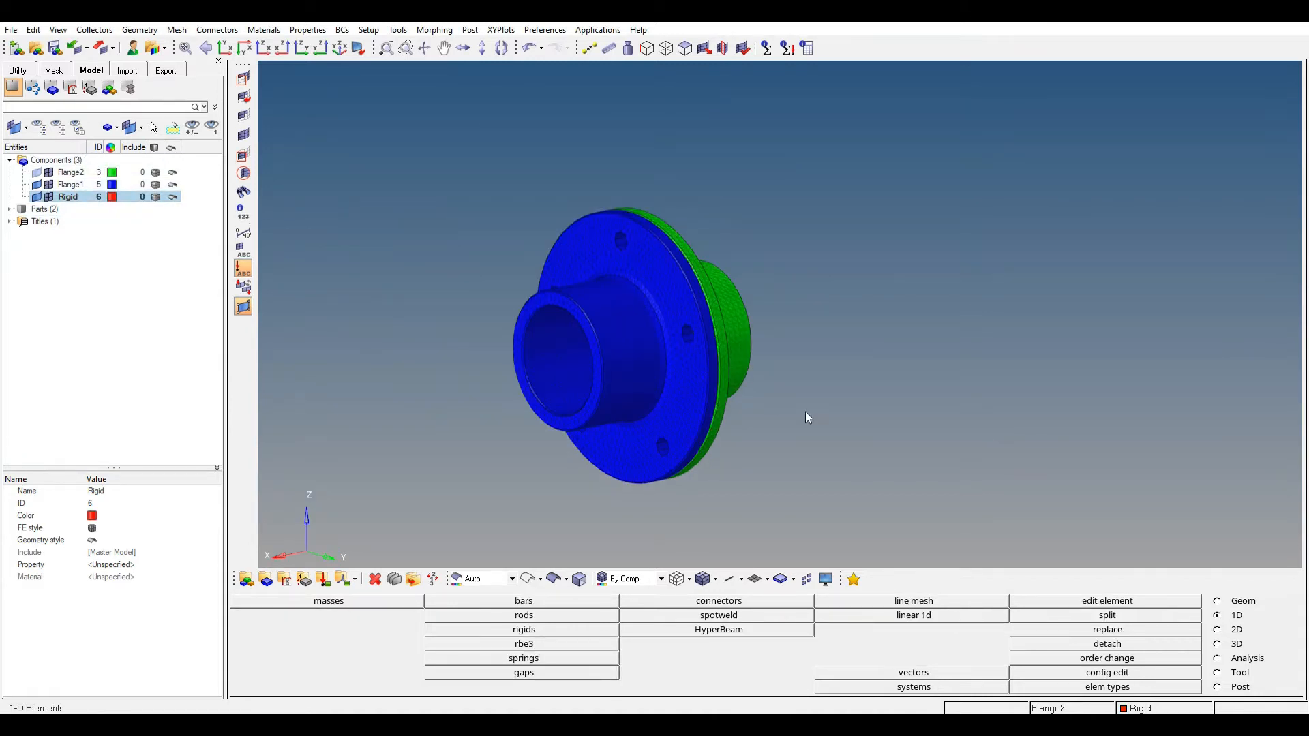
Step: Set the element type for tetra10 elements to C3D10
left_click(1228, 645)
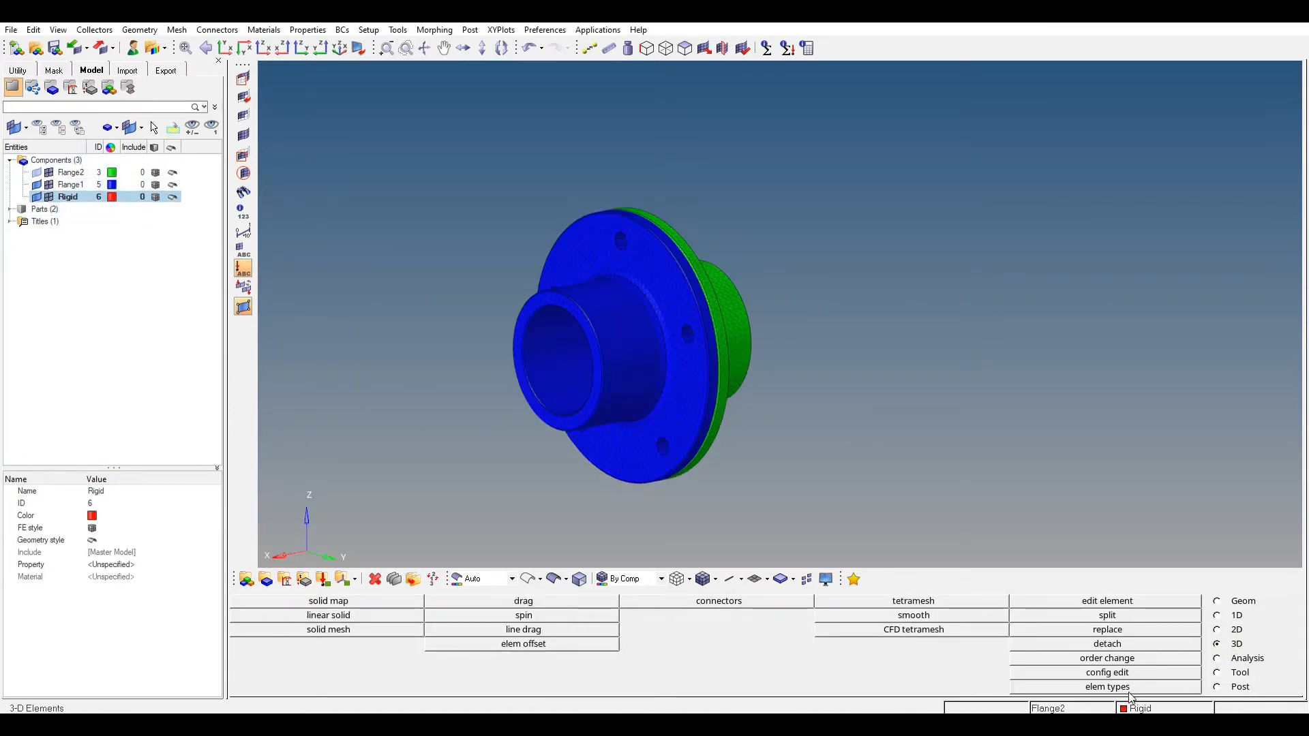
left_click(1128, 689)
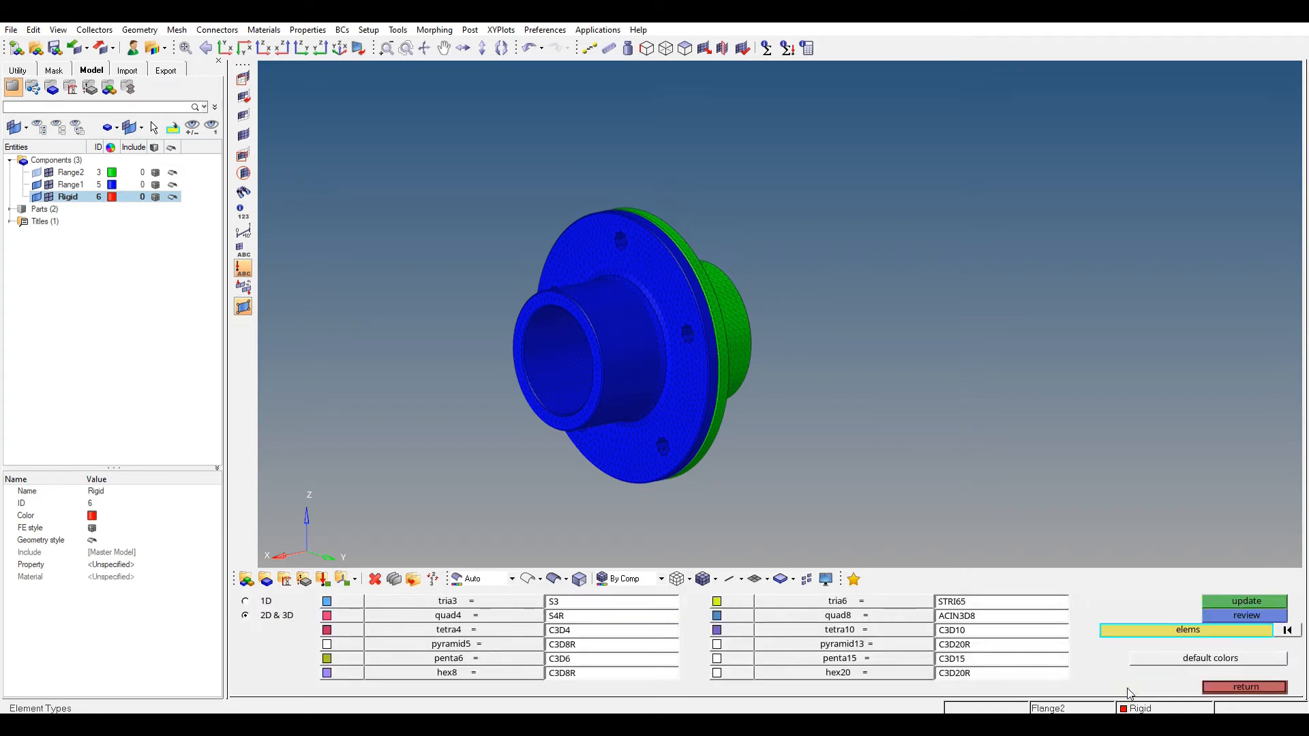
left_click(854, 636)
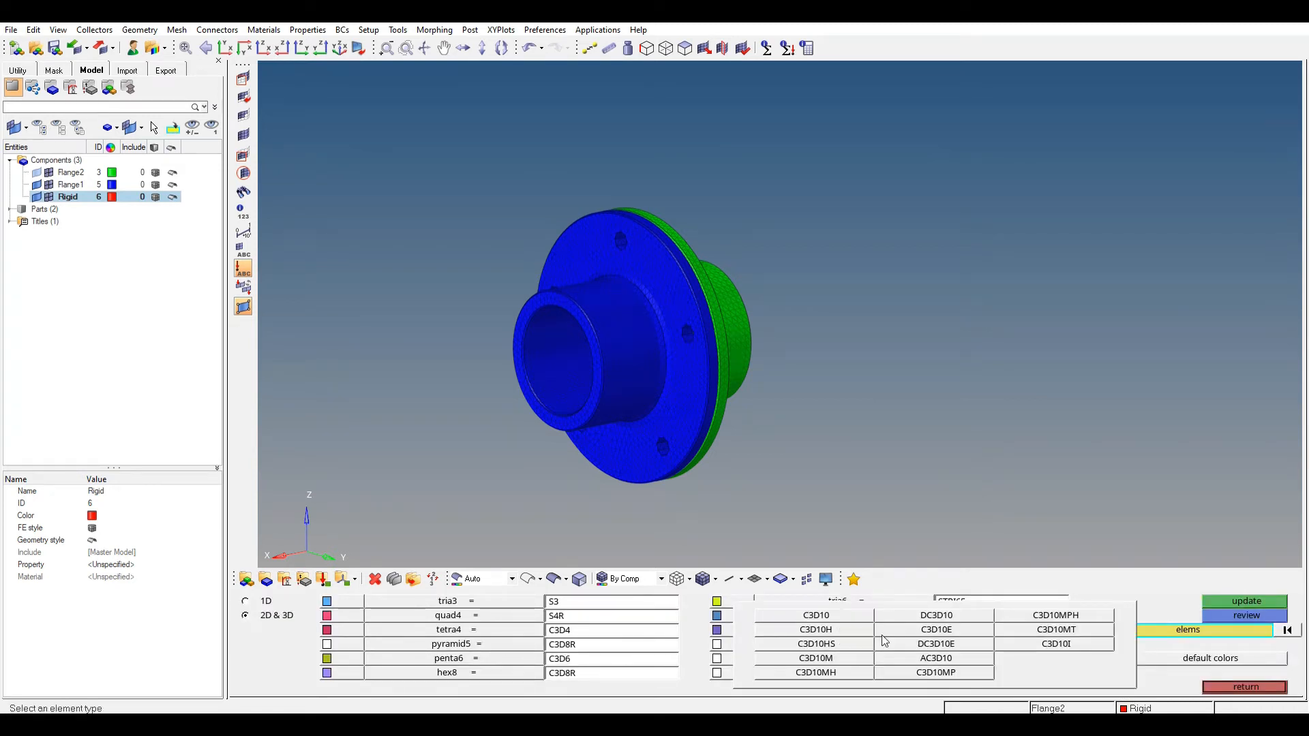
left_click(812, 615)
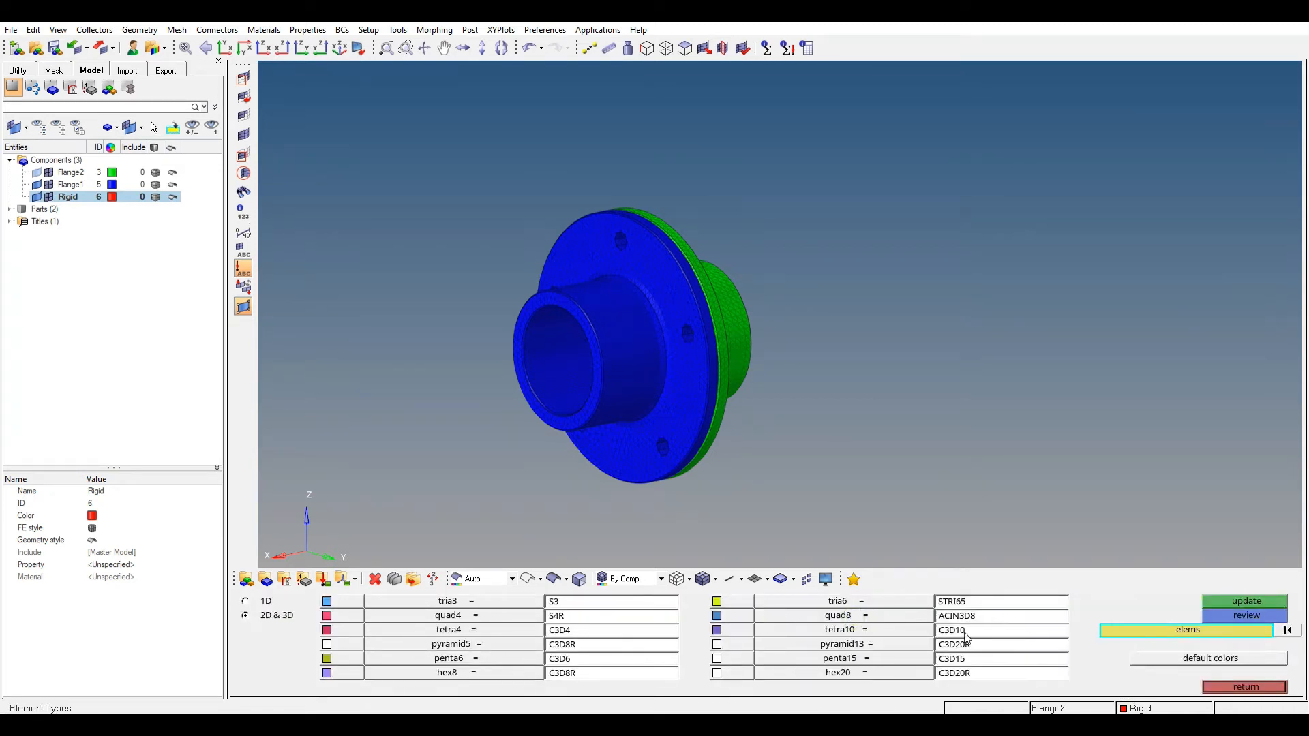
left_click(1262, 687)
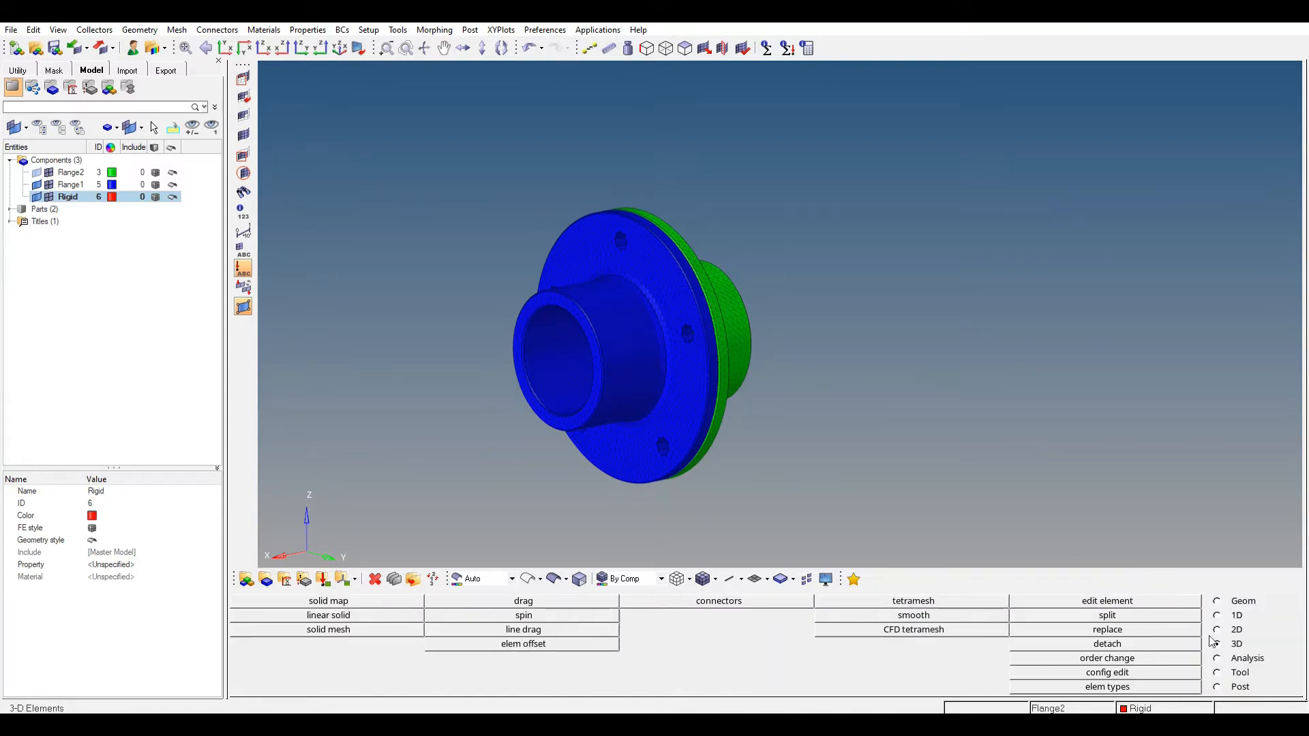
Step: Change all displayed elements to second order with midside nodes at the exact midpoint
left_click(1122, 659)
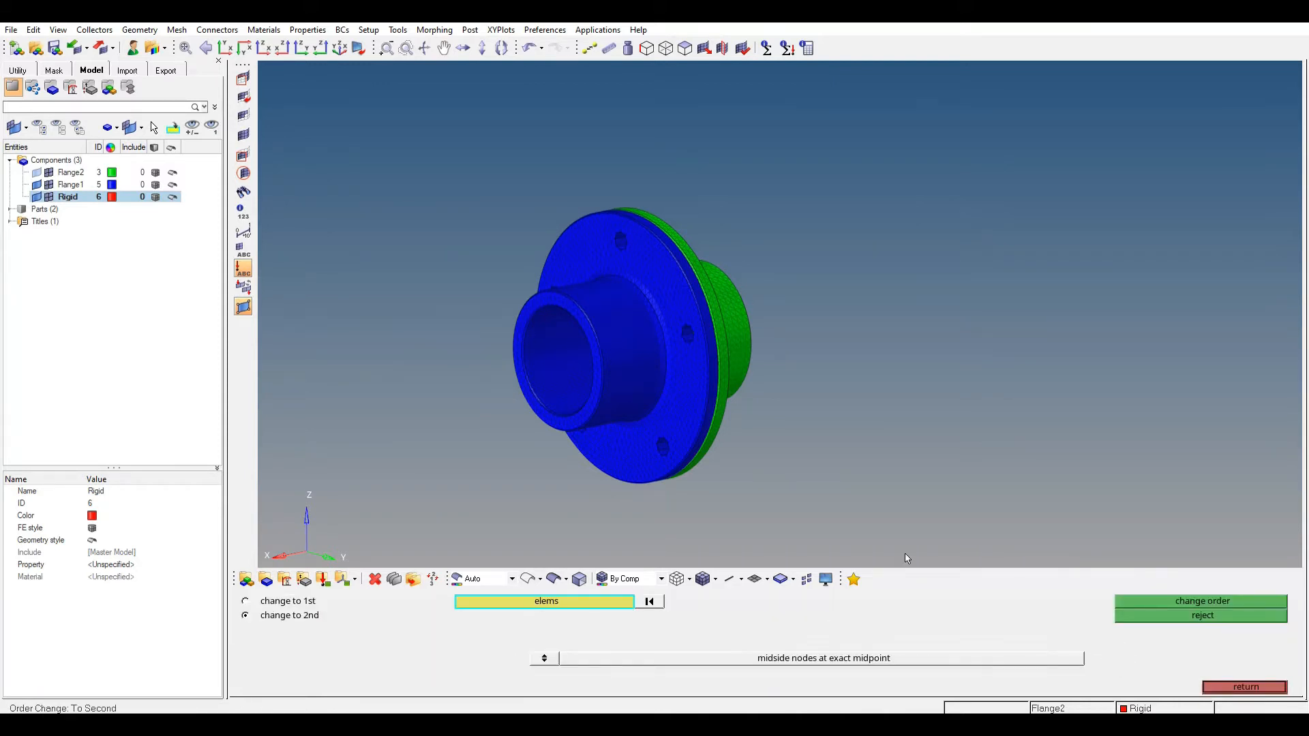
left_click(572, 601)
left_click(398, 631)
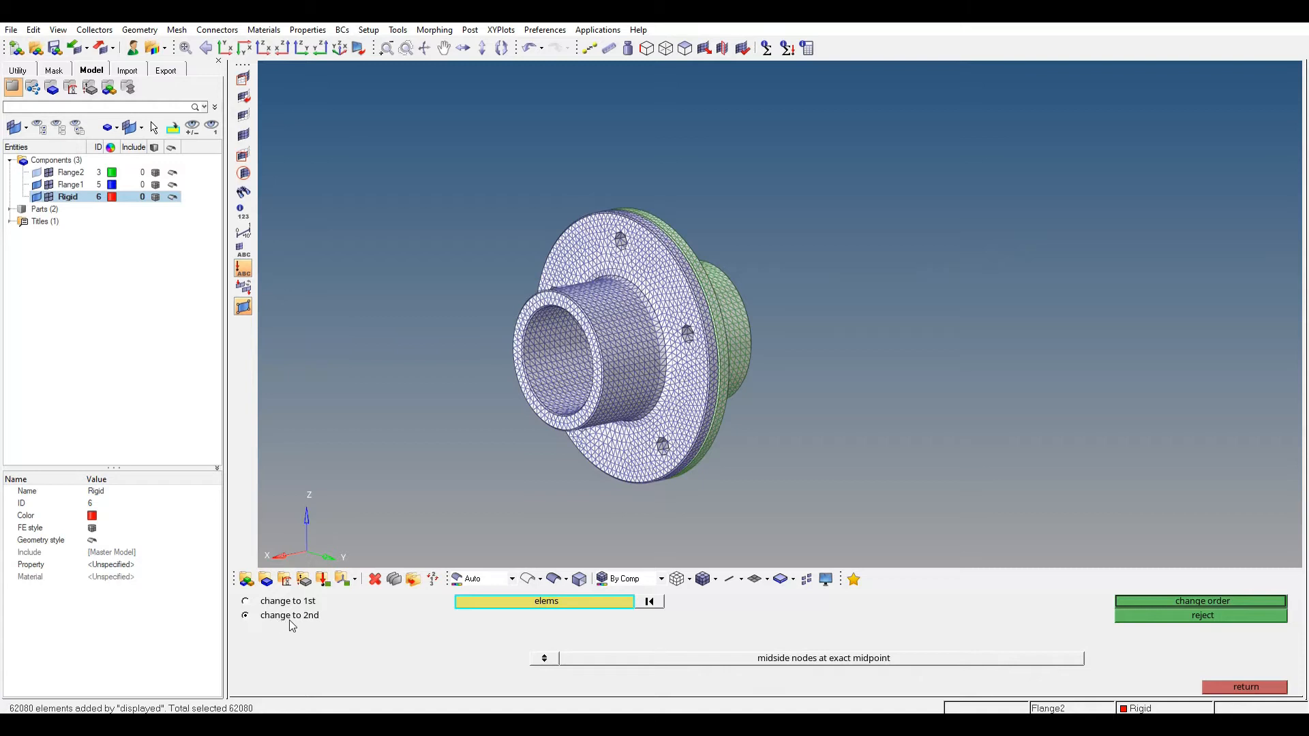
left_click(1262, 599)
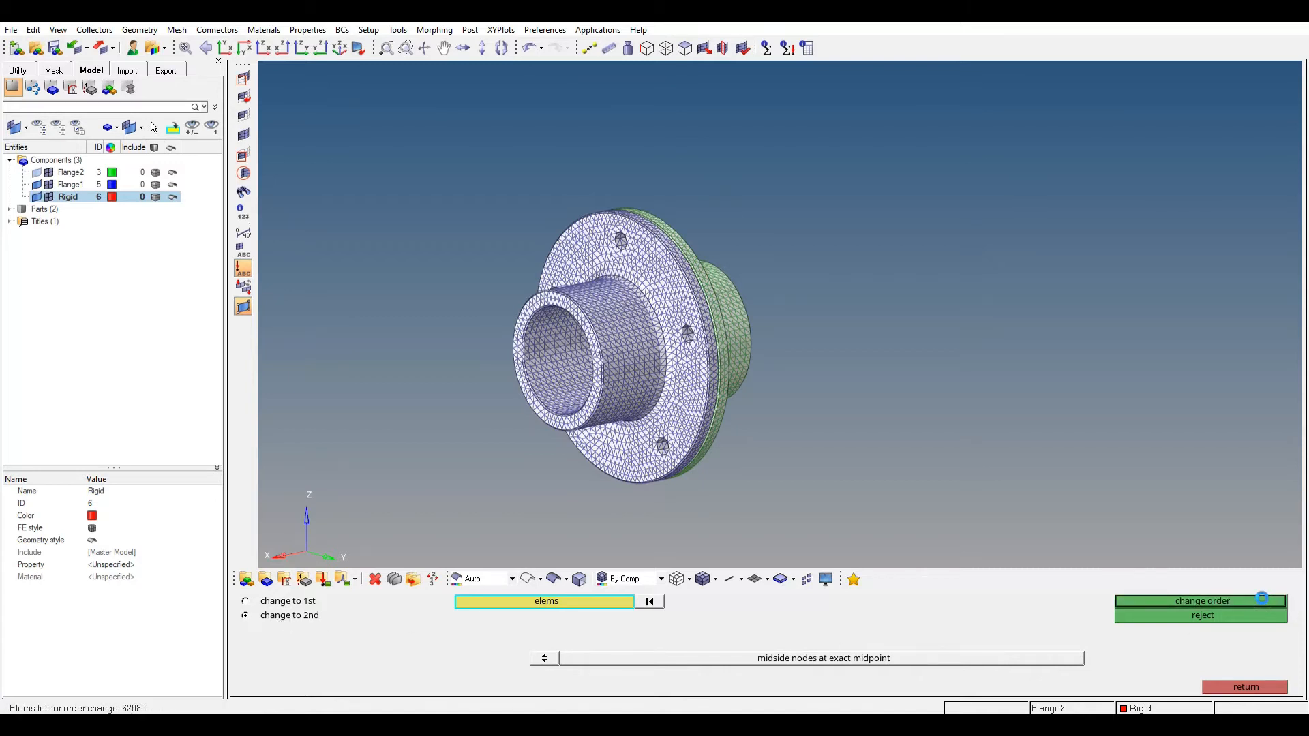
right_click(746, 262, "shift")
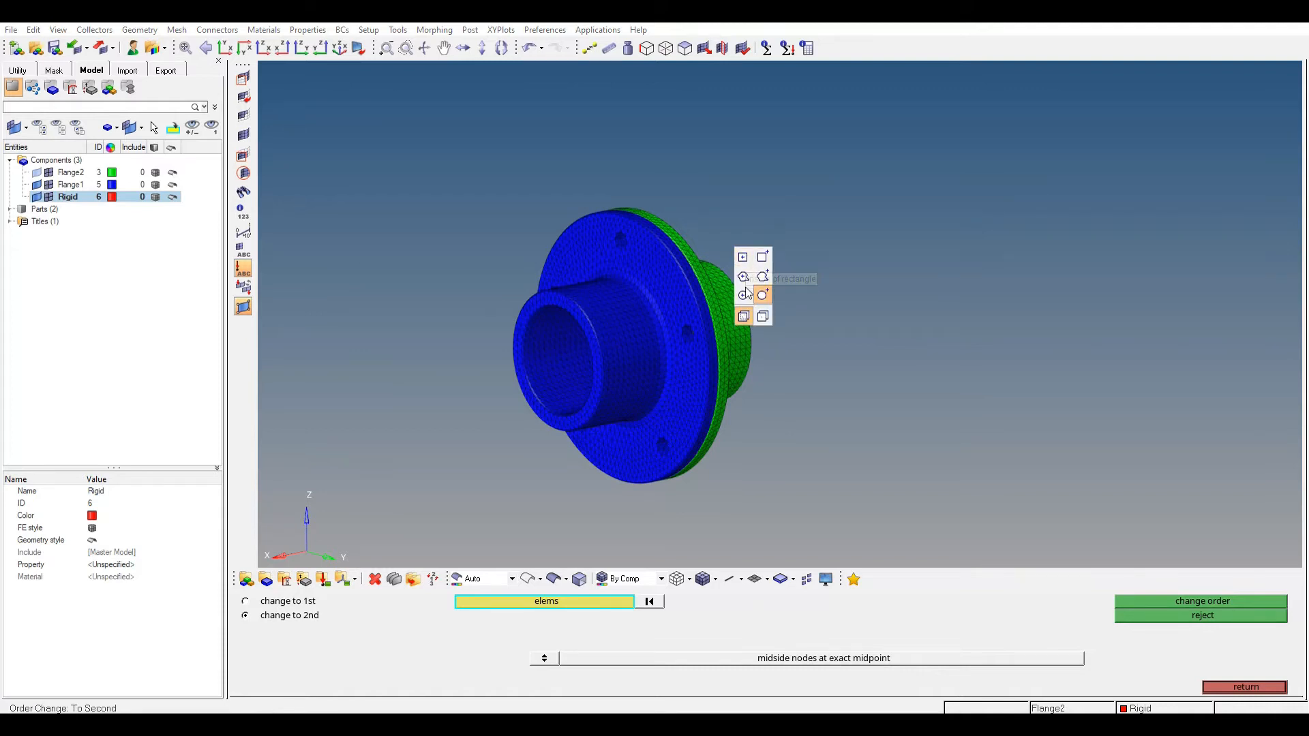
left_click(743, 258)
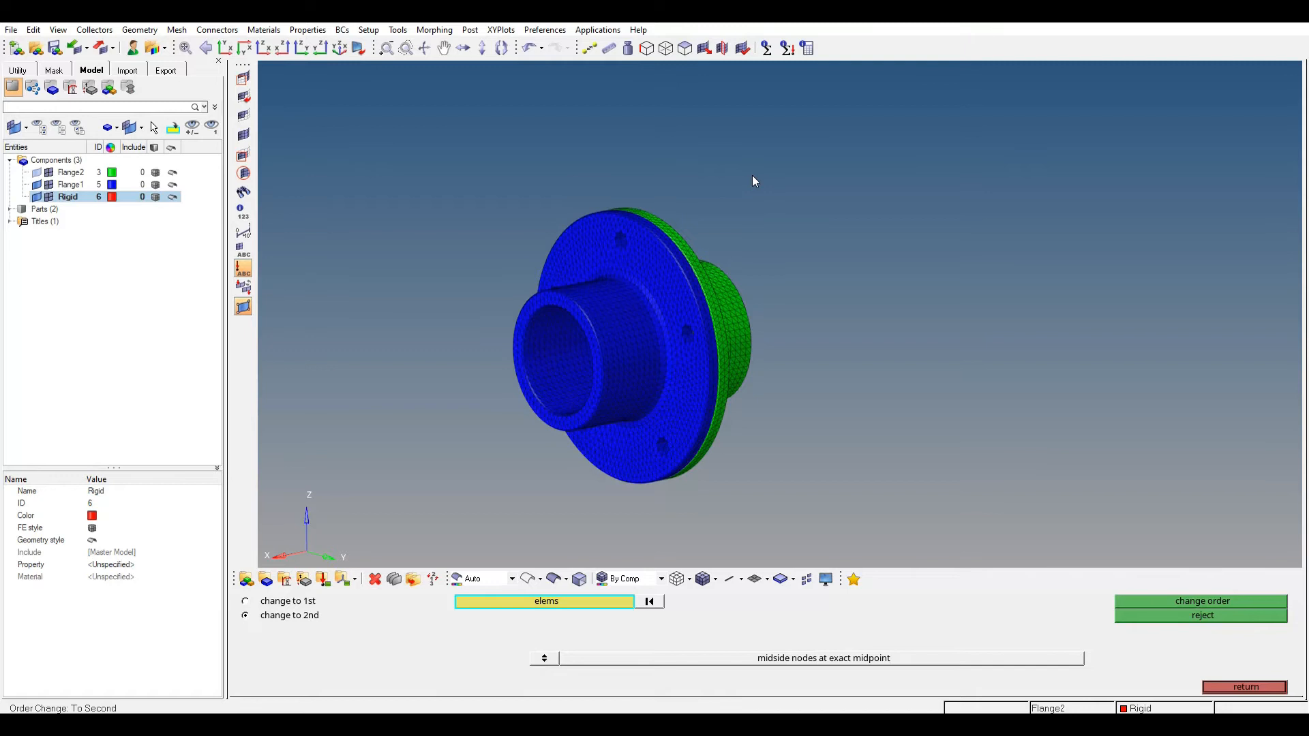
left_click(1226, 689)
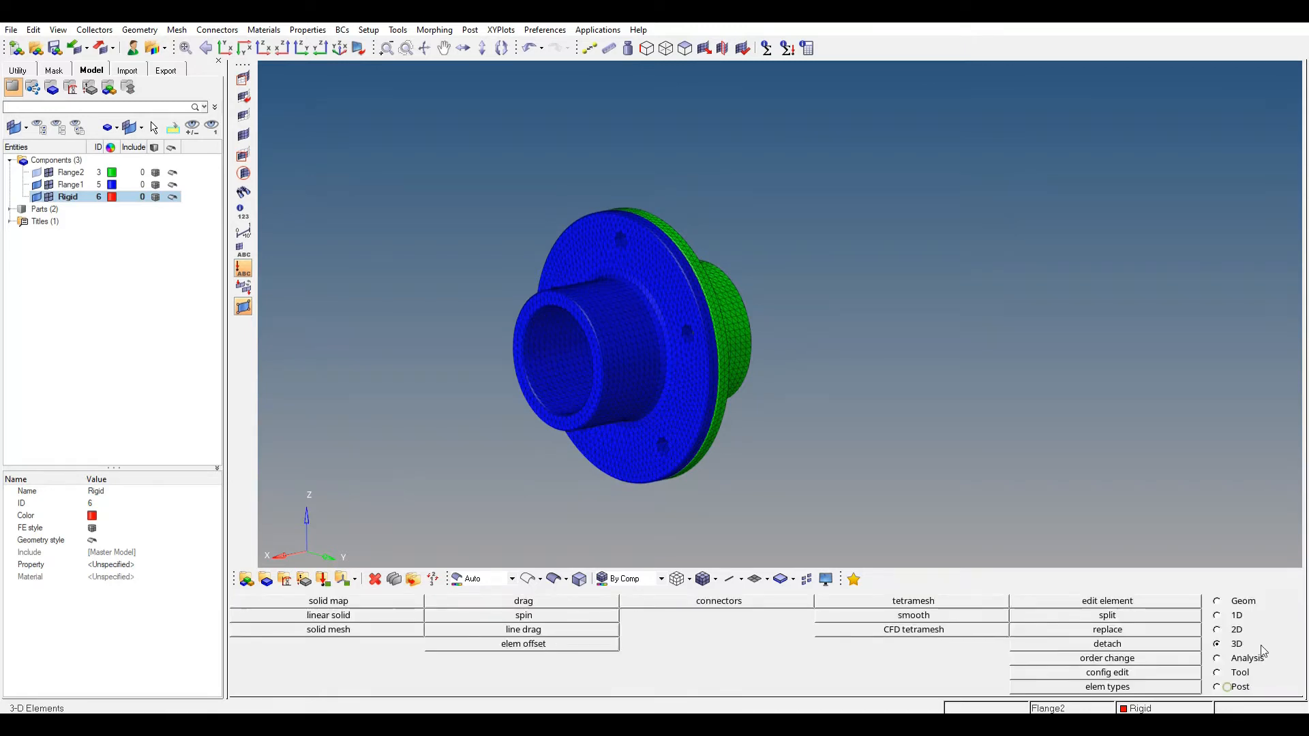
Step: Start creating a KINCOUP rigid element with a calculated independent node and multiple dependent nodes
left_click(1239, 616)
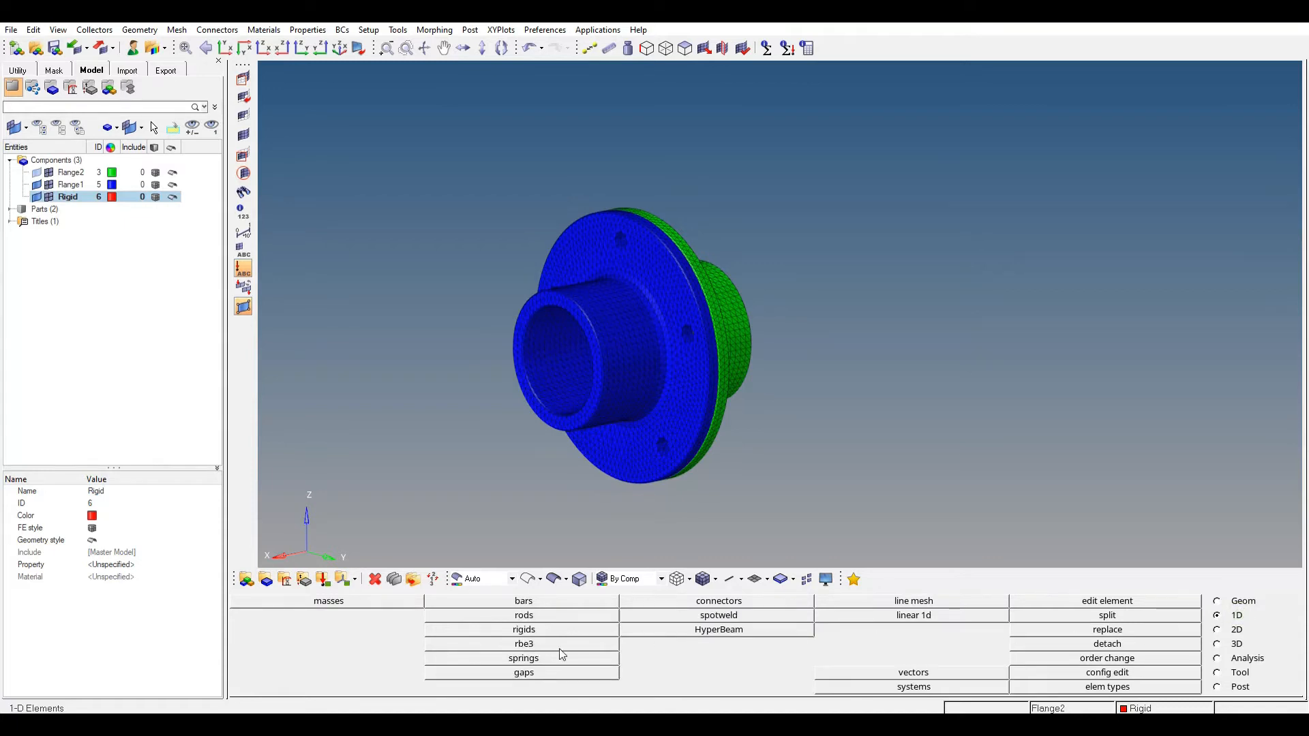
left_click(525, 630)
left_click(571, 617)
left_click(527, 629)
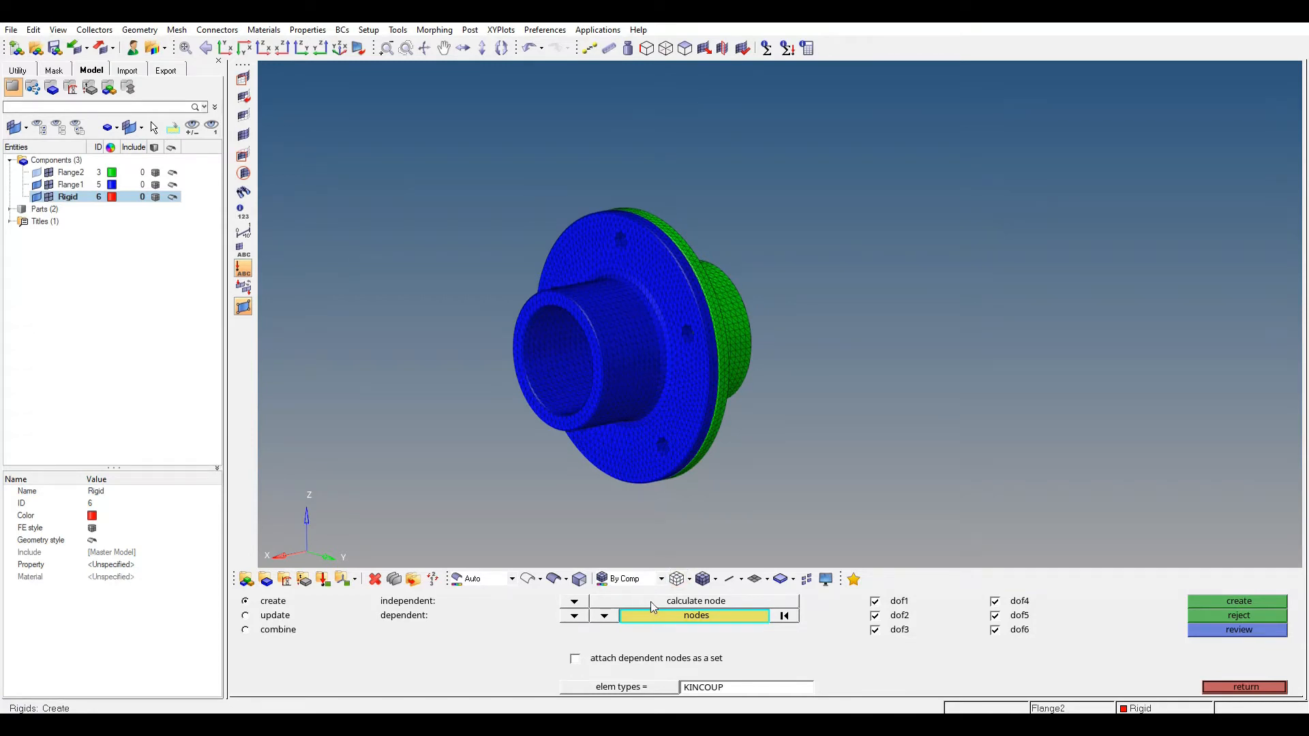
Step: Select the nodes of Flange1's outer disc face around a bolt hole by face as the rigid's dependent nodes
left_click_drag(615, 404, 712, 403, "ctrl")
scroll(632, 244, "up", 7, "ctrl")
right_click_drag(621, 260, 637, 372, "ctrl")
left_click_drag(634, 429, 648, 423, "ctrl")
scroll(616, 326, "up", 5, "ctrl")
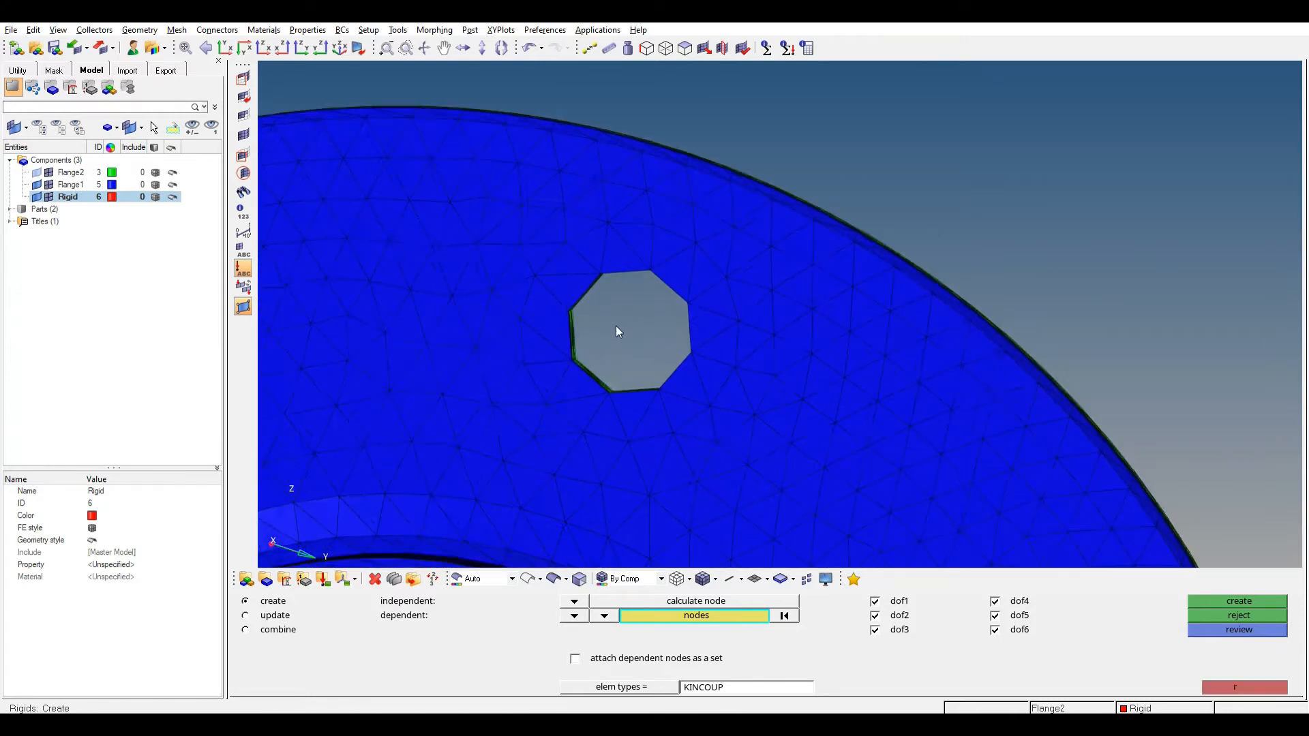
left_click_drag(581, 462, 584, 460, "ctrl")
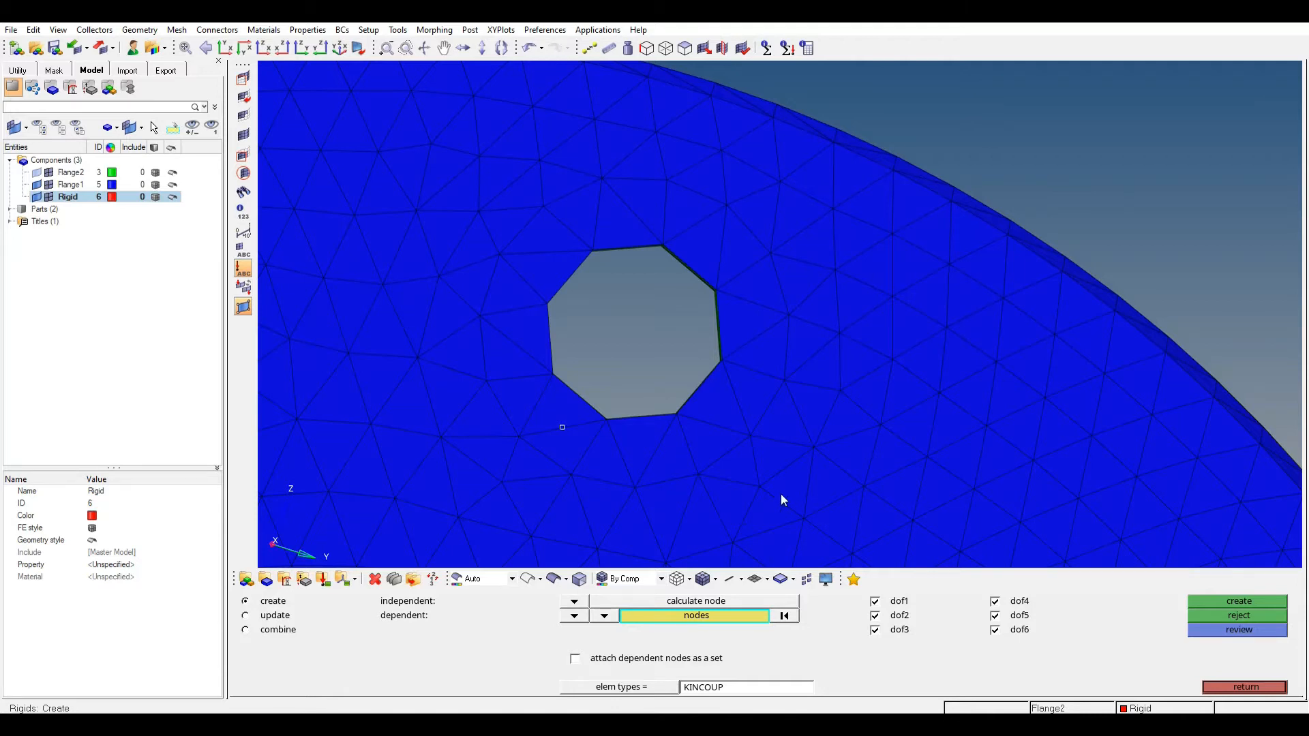
left_click(816, 447)
left_click(756, 618)
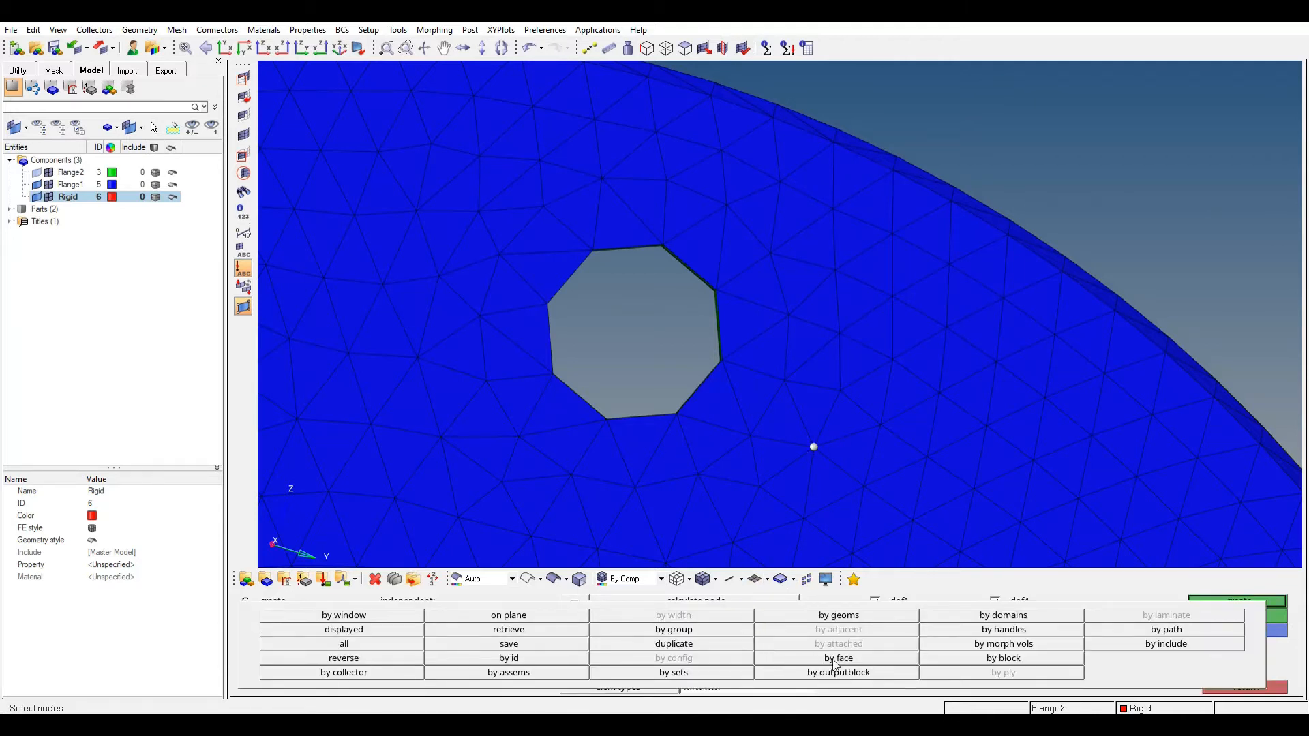
left_click(839, 659)
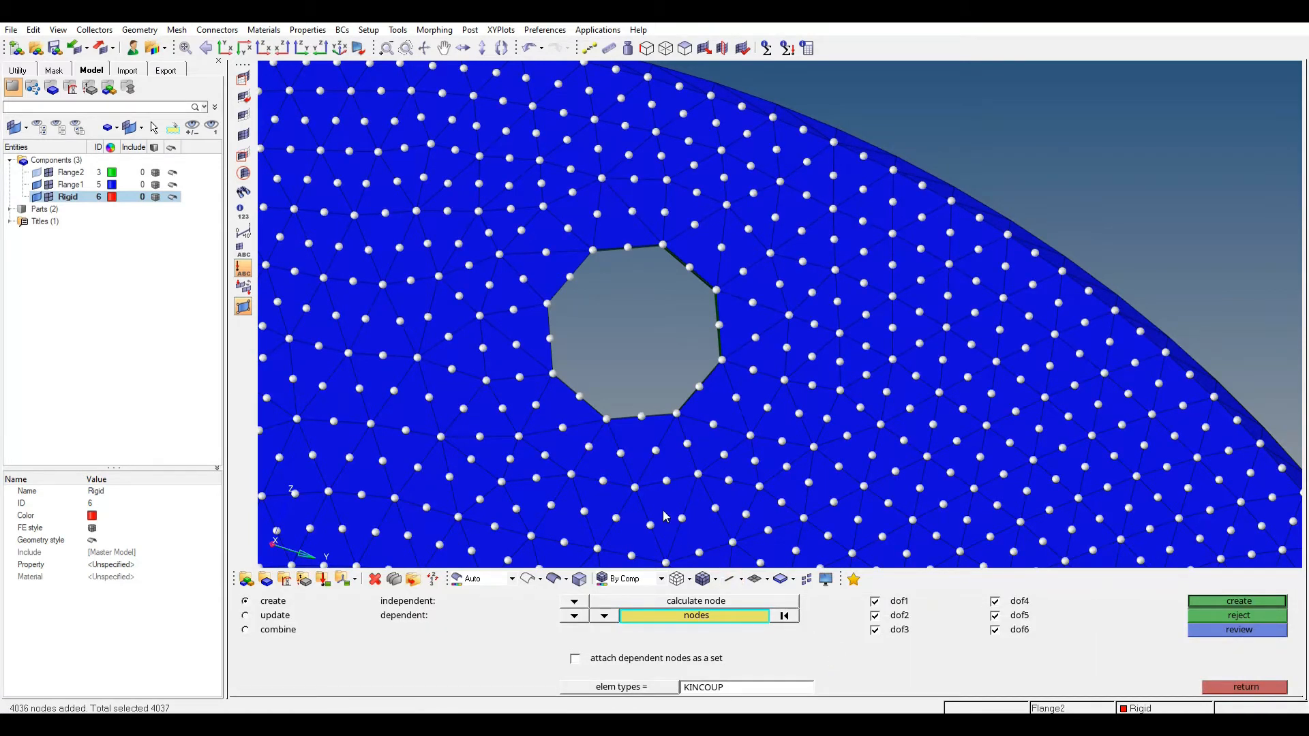
Step: Deselect the dependent nodes outside a circle drawn around the bolt hole, and create the KINCOUP rigid element
right_click(635, 349, "shift")
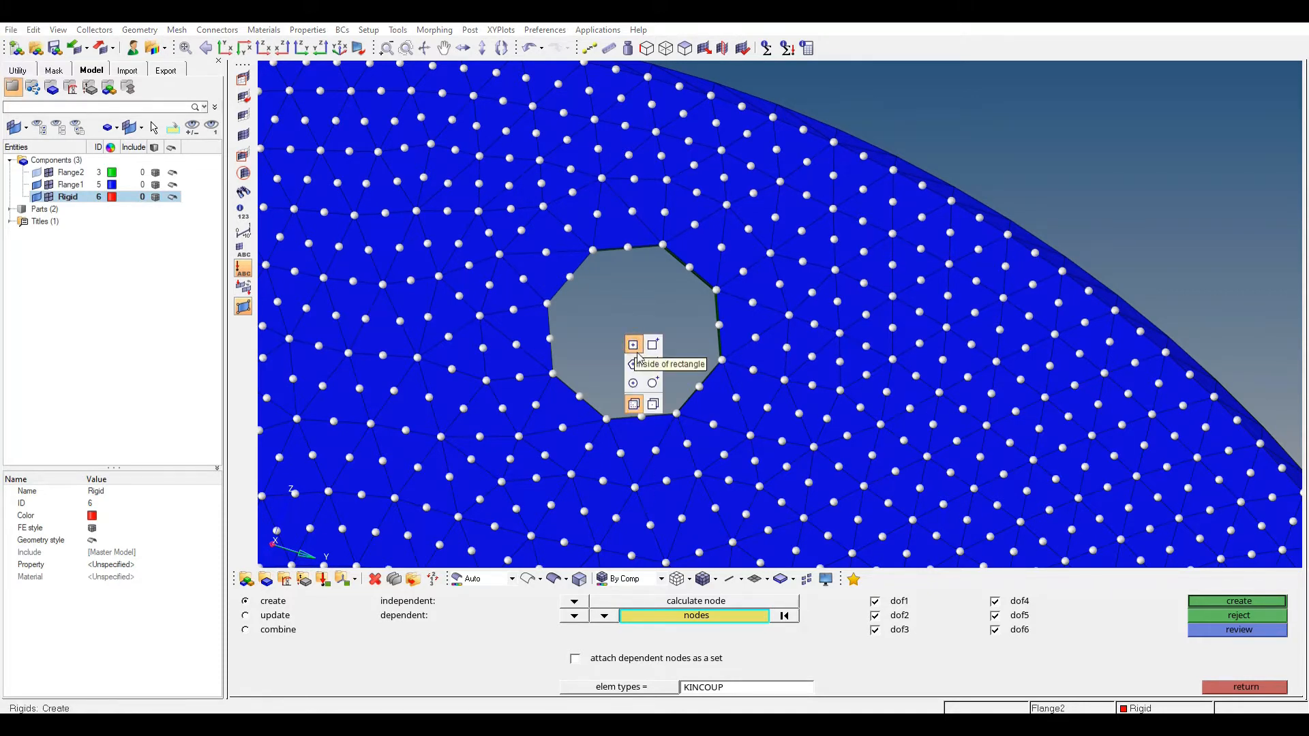
left_click(655, 384)
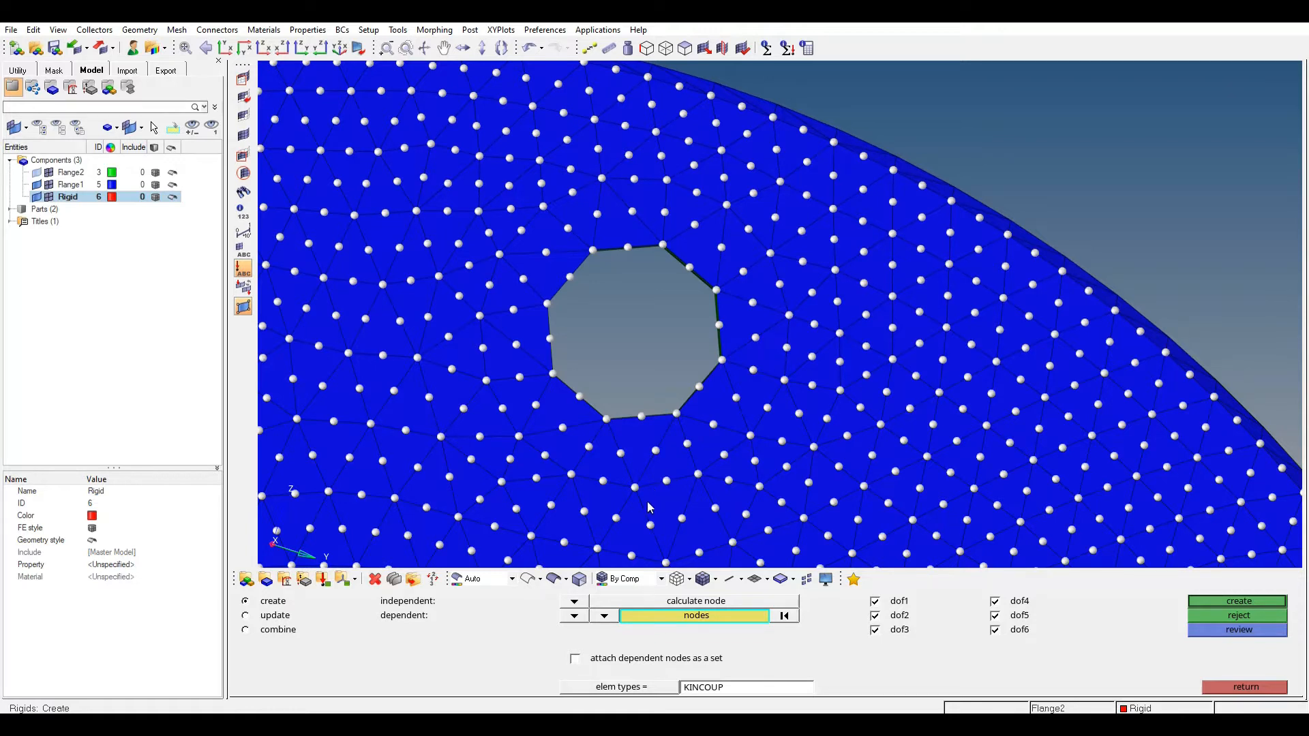
right_click_drag(649, 508, 621, 170, "shift")
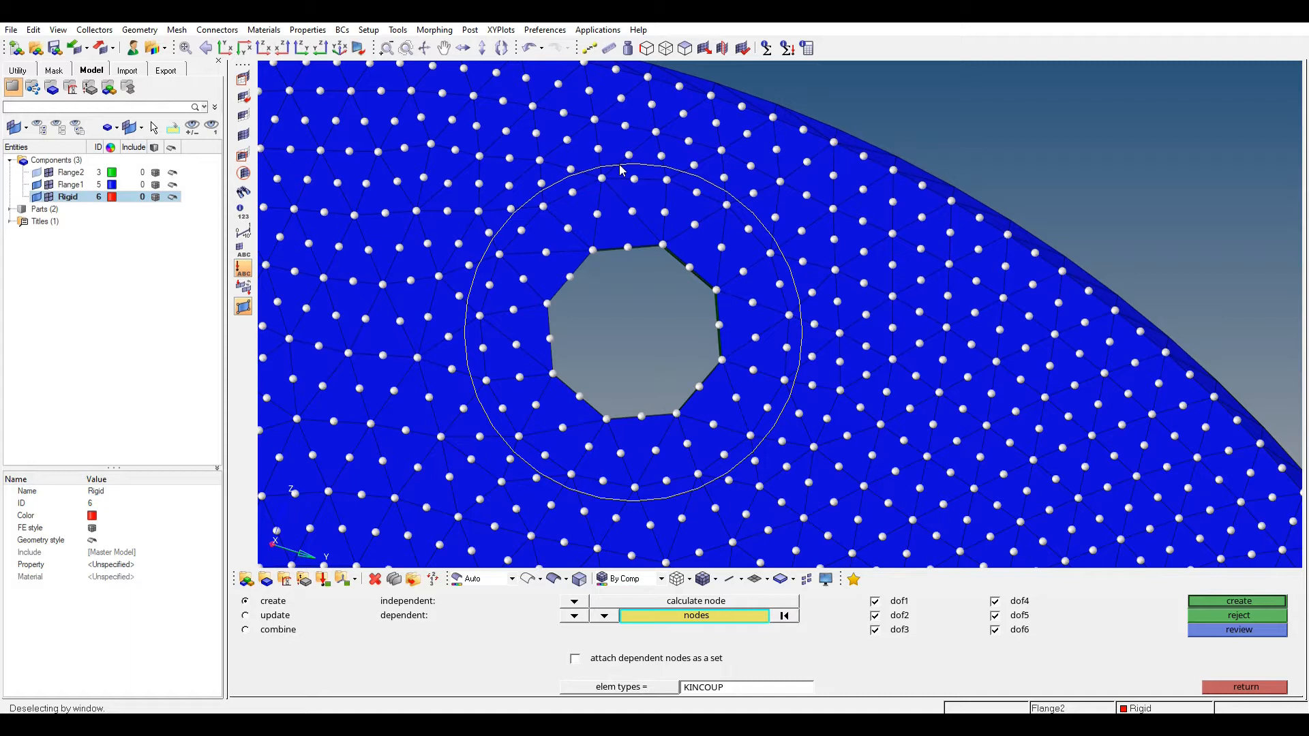
right_click_drag(621, 170, 622, 170, "shift")
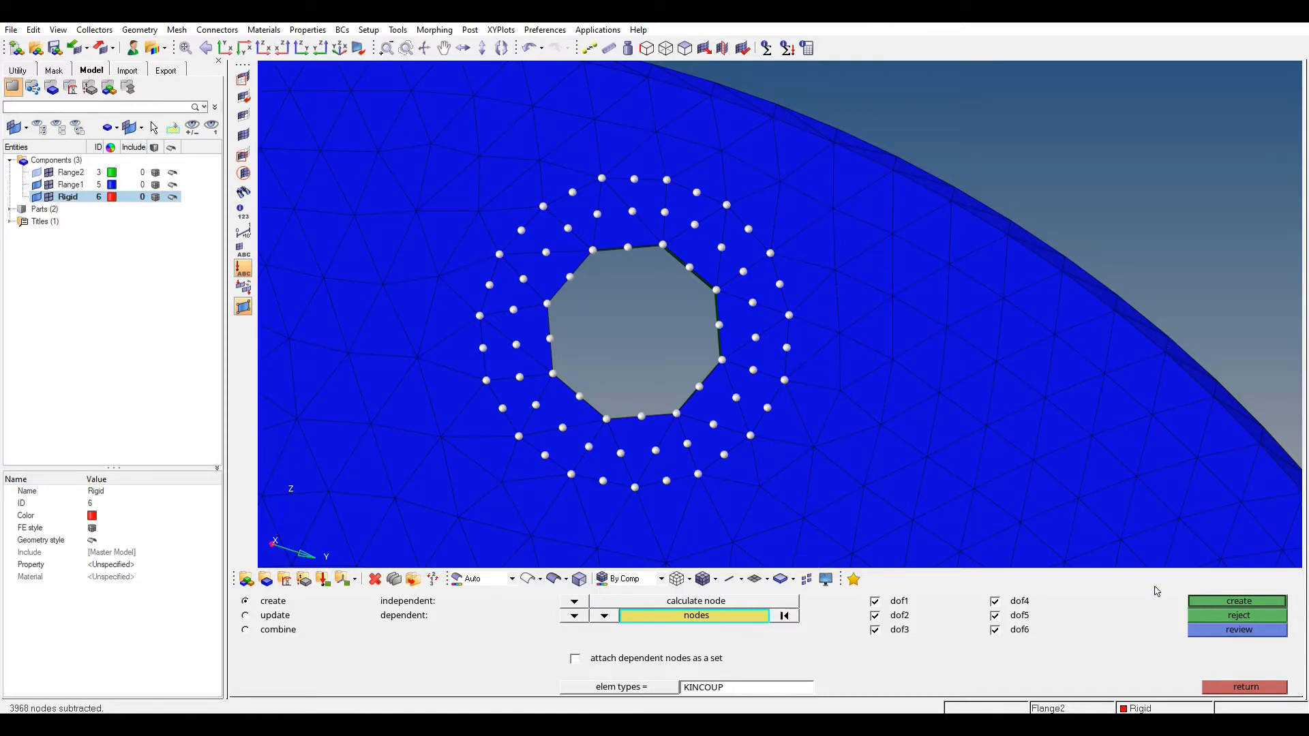
left_click(1246, 601)
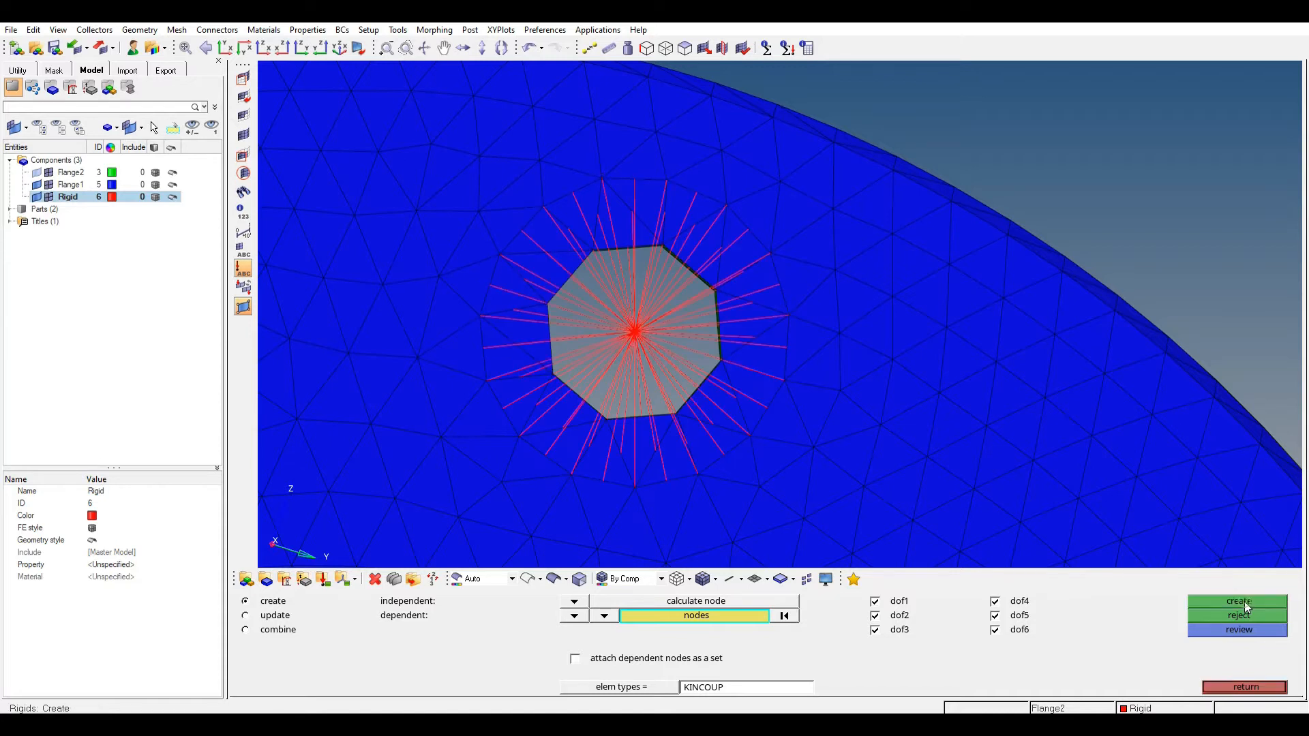
Step: Examine the rigid elements at the bolt holes on the outer faces of both flanges
left_click_drag(815, 435, 753, 399, "ctrl")
scroll(753, 400, "down", 6, "ctrl")
right_click_drag(751, 382, 724, 270, "ctrl")
left_click_drag(724, 270, 727, 362, "ctrl")
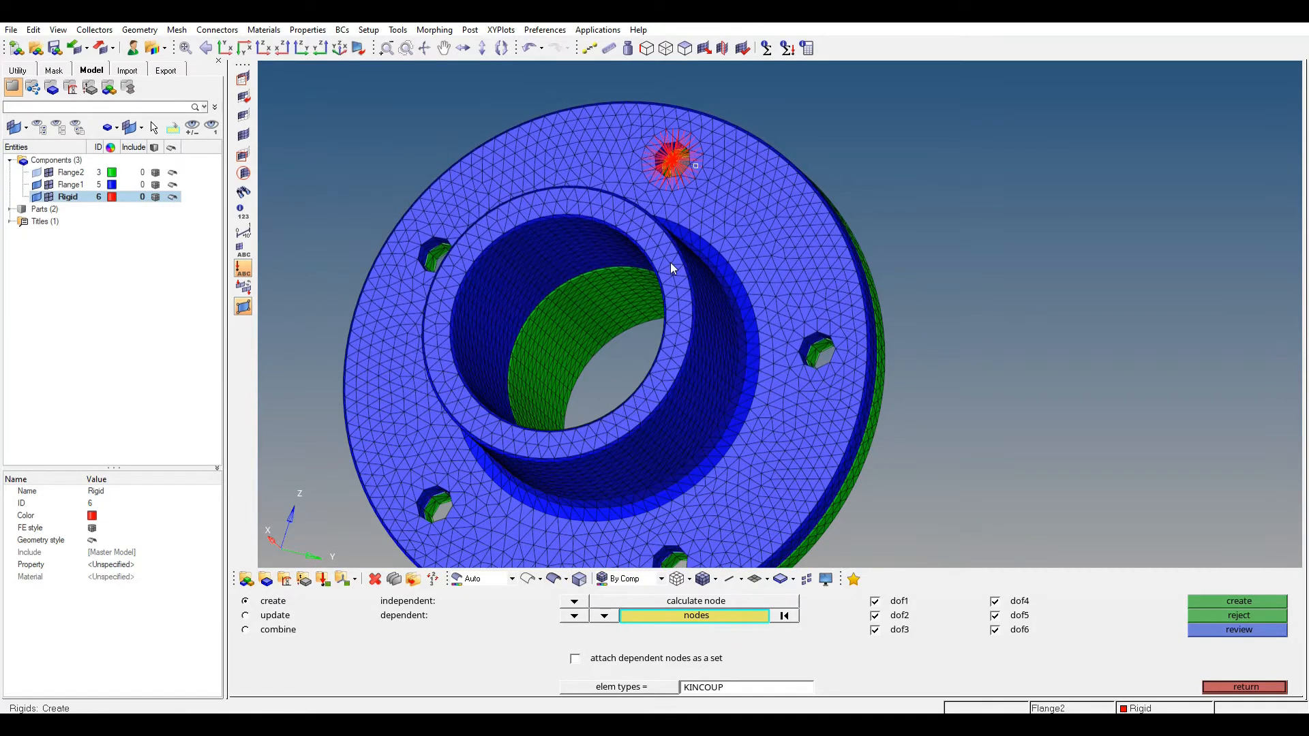
left_click_drag(670, 263, 835, 408, "ctrl")
scroll(824, 244, "up", 3)
scroll(816, 383, "down", 3)
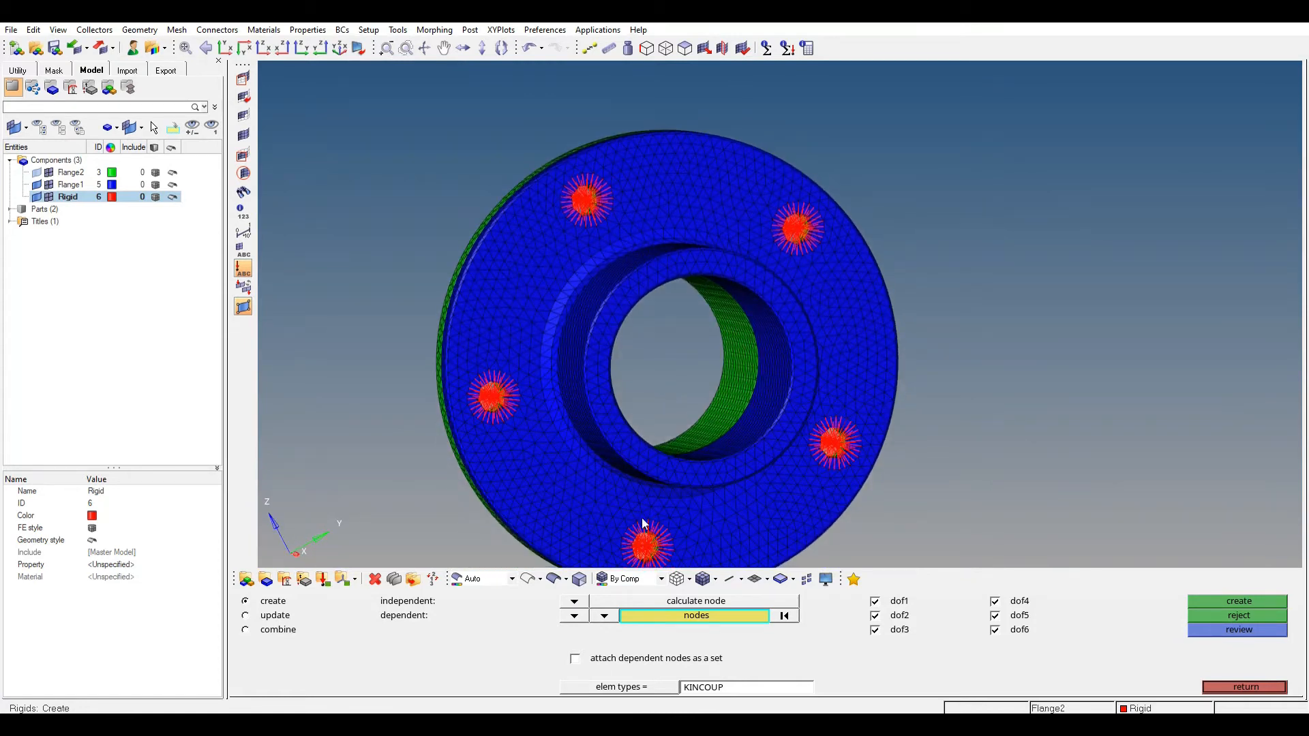
left_click_drag(476, 296, 627, 330, "ctrl")
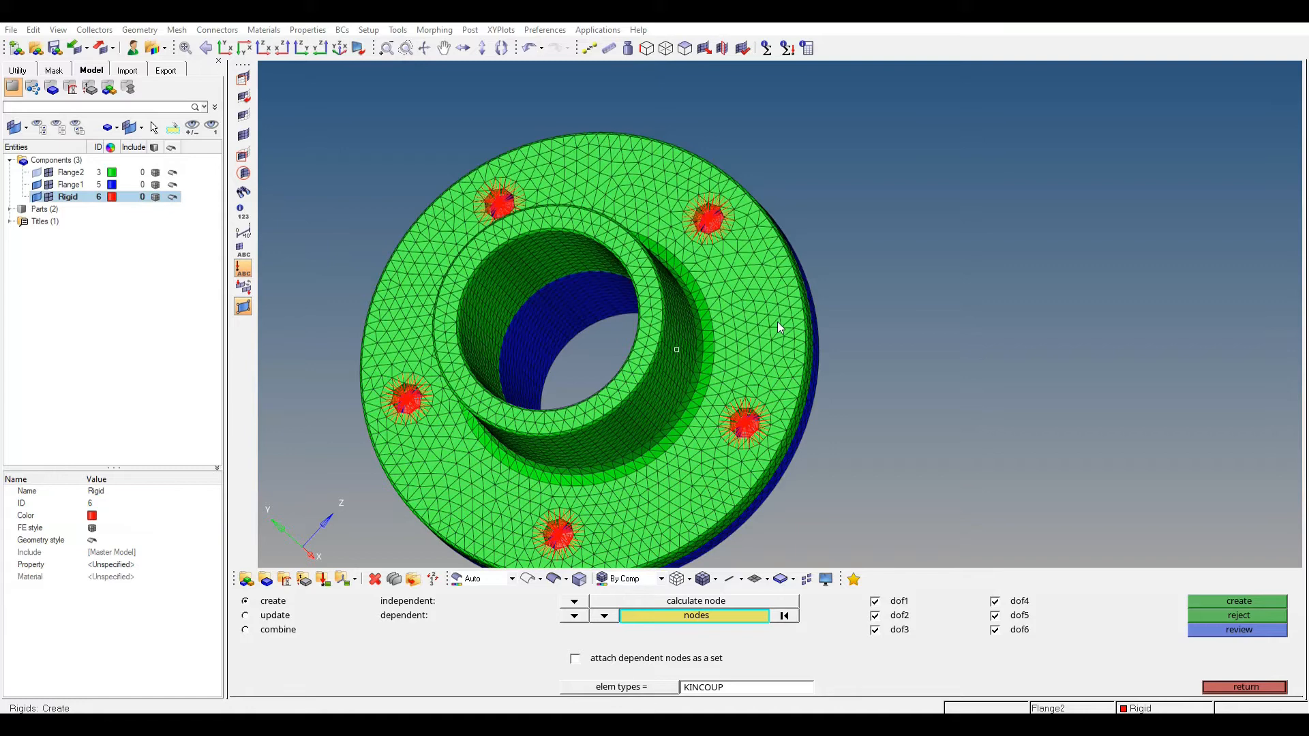
left_click_drag(743, 356, 738, 239, "ctrl")
scroll(657, 232, "up", 8, "ctrl")
left_click_drag(657, 232, 692, 320, "ctrl")
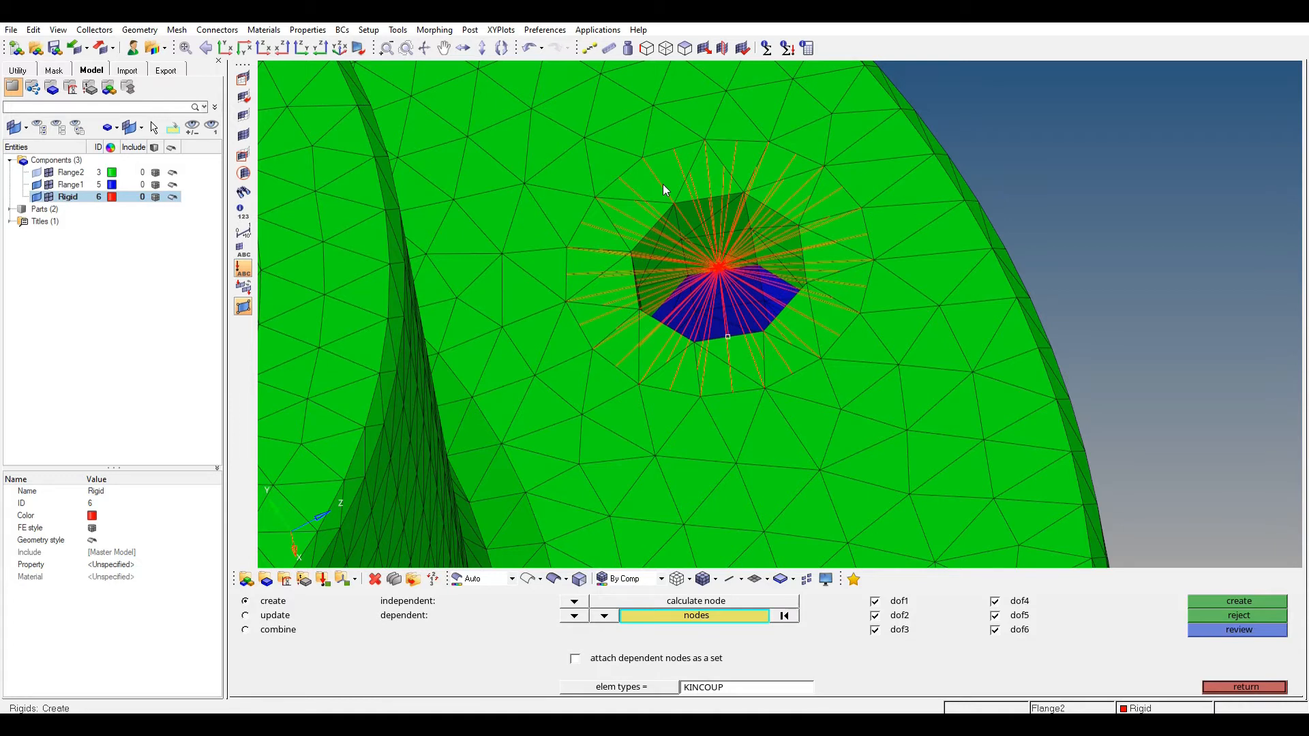
left_click_drag(666, 292, 634, 287, "ctrl")
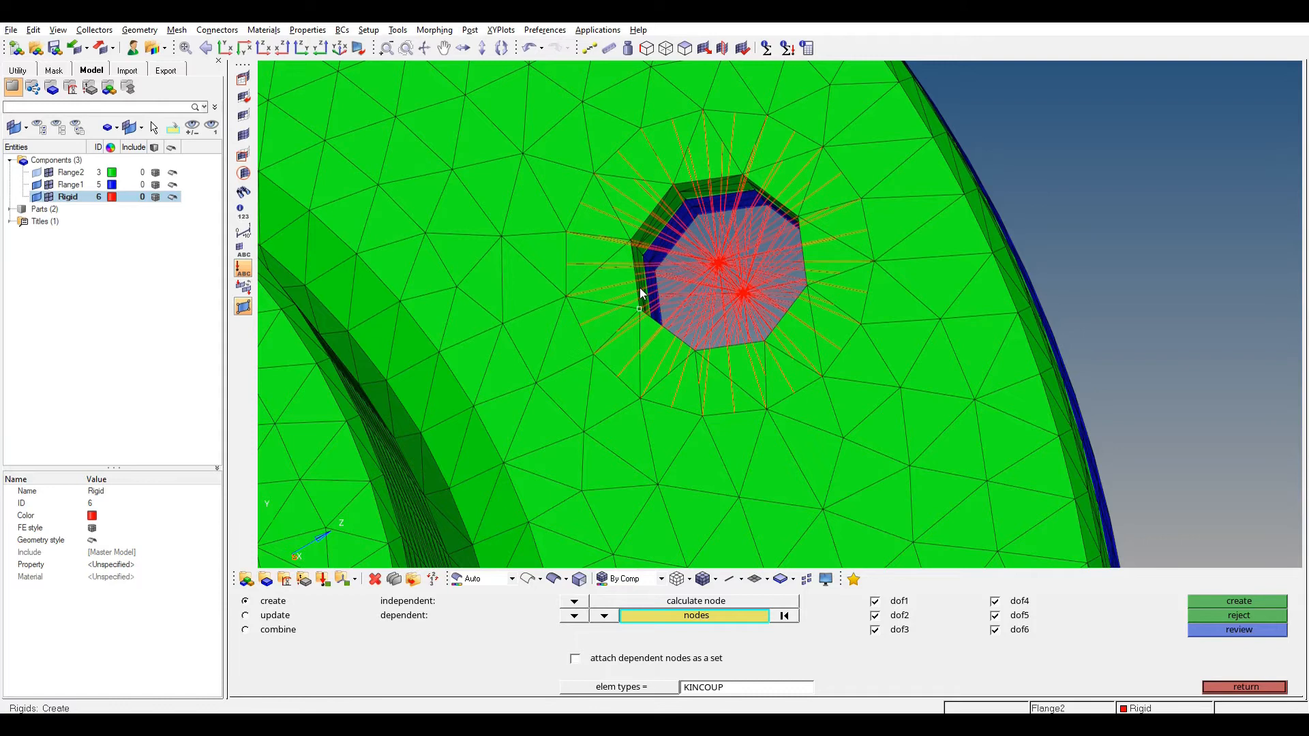
scroll(642, 294, "down", 7, "ctrl")
right_click_drag(643, 300, 720, 290, "ctrl")
left_click_drag(721, 345, 701, 382, "ctrl")
key("Escape")
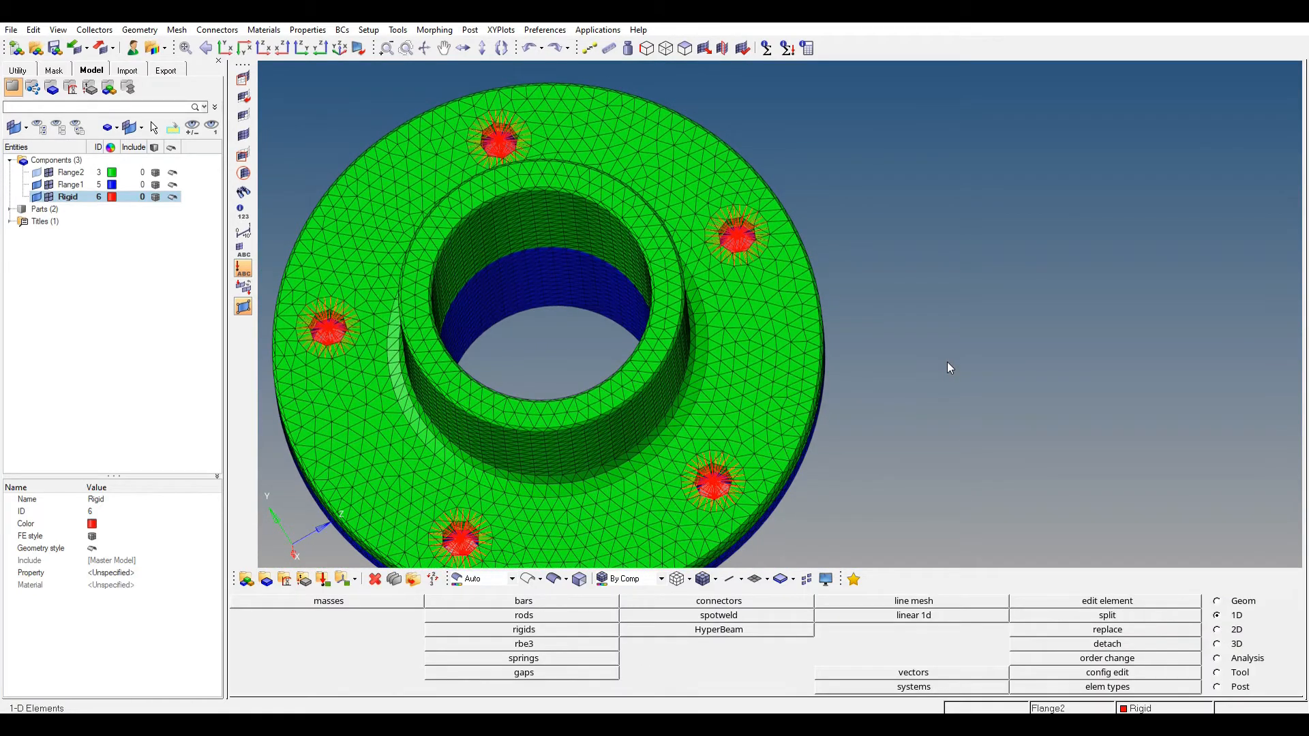
Step: Create 2 nodes between the centre nodes of the two opposing rigid elements in one bolt hole using the Distance tool
key("F4")
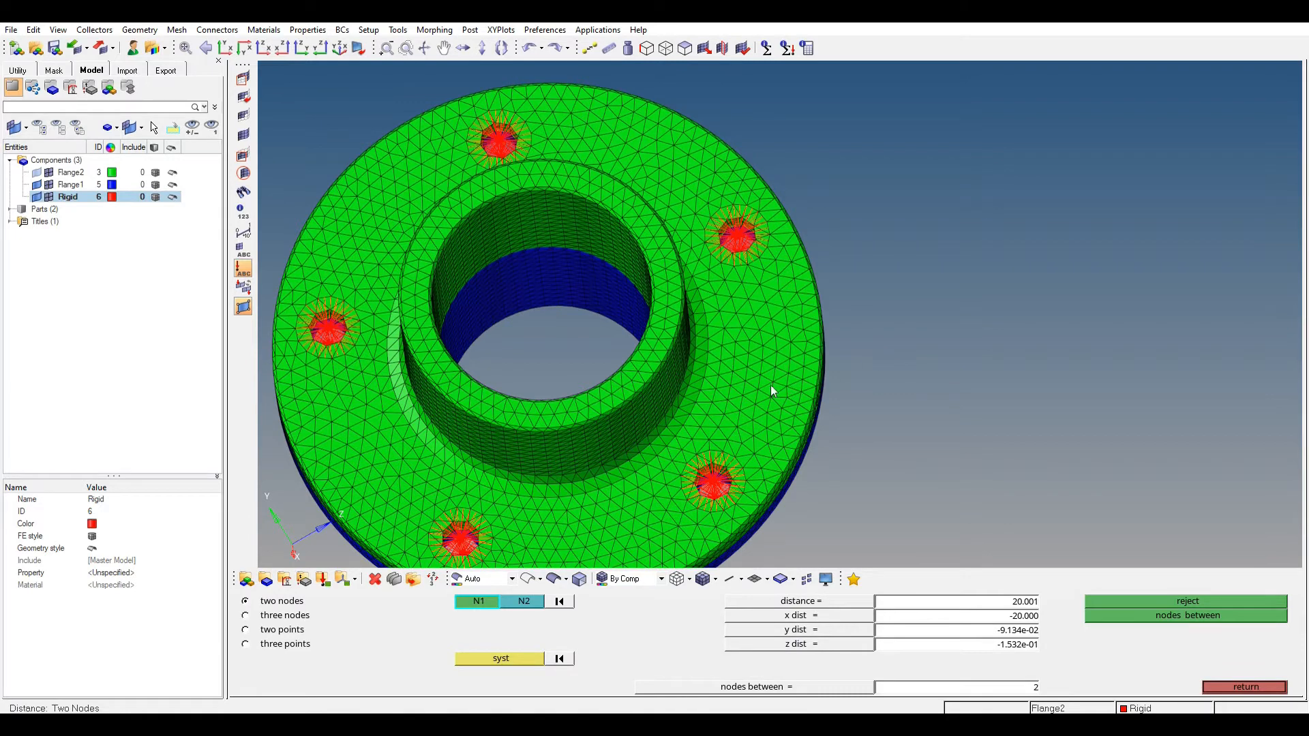
left_click_drag(736, 434, 825, 578, "ctrl")
scroll(757, 479, "up", 10)
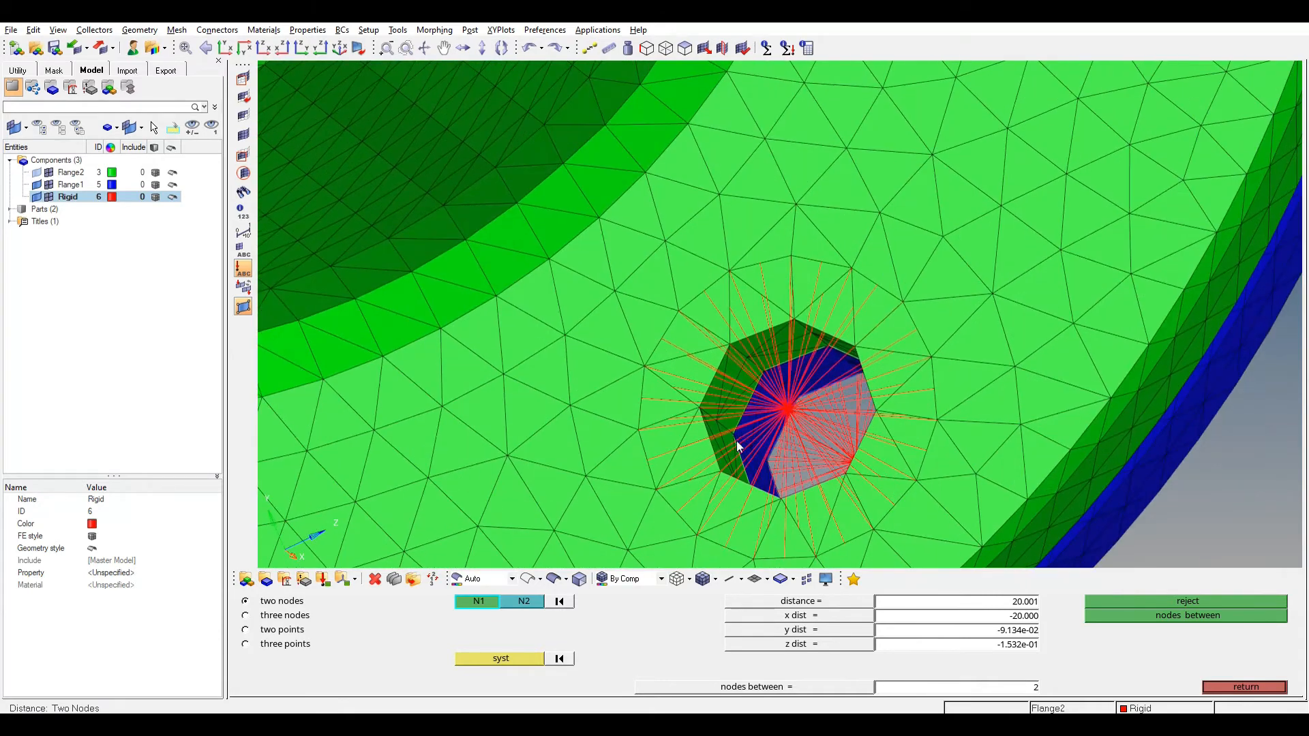
right_click_drag(737, 442, 637, 336, "ctrl")
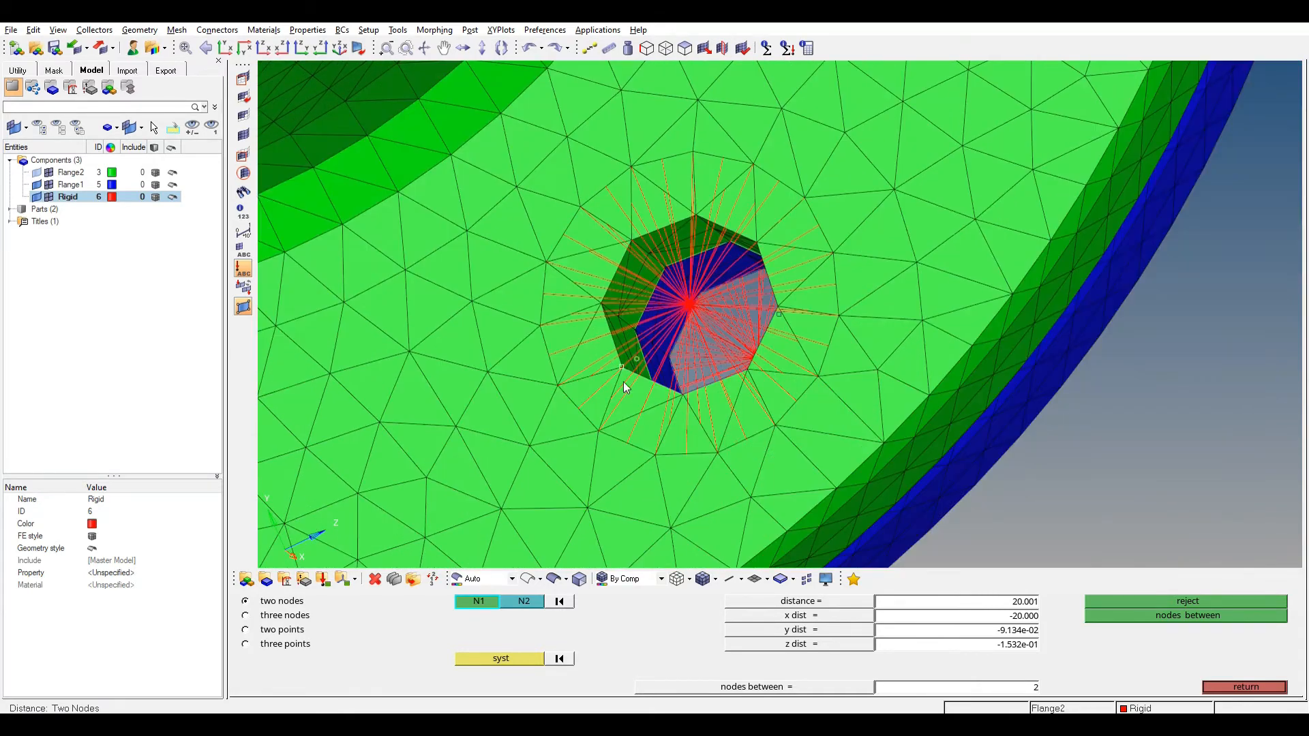
left_click_drag(621, 379, 635, 394, "ctrl")
scroll(679, 314, "up", 3)
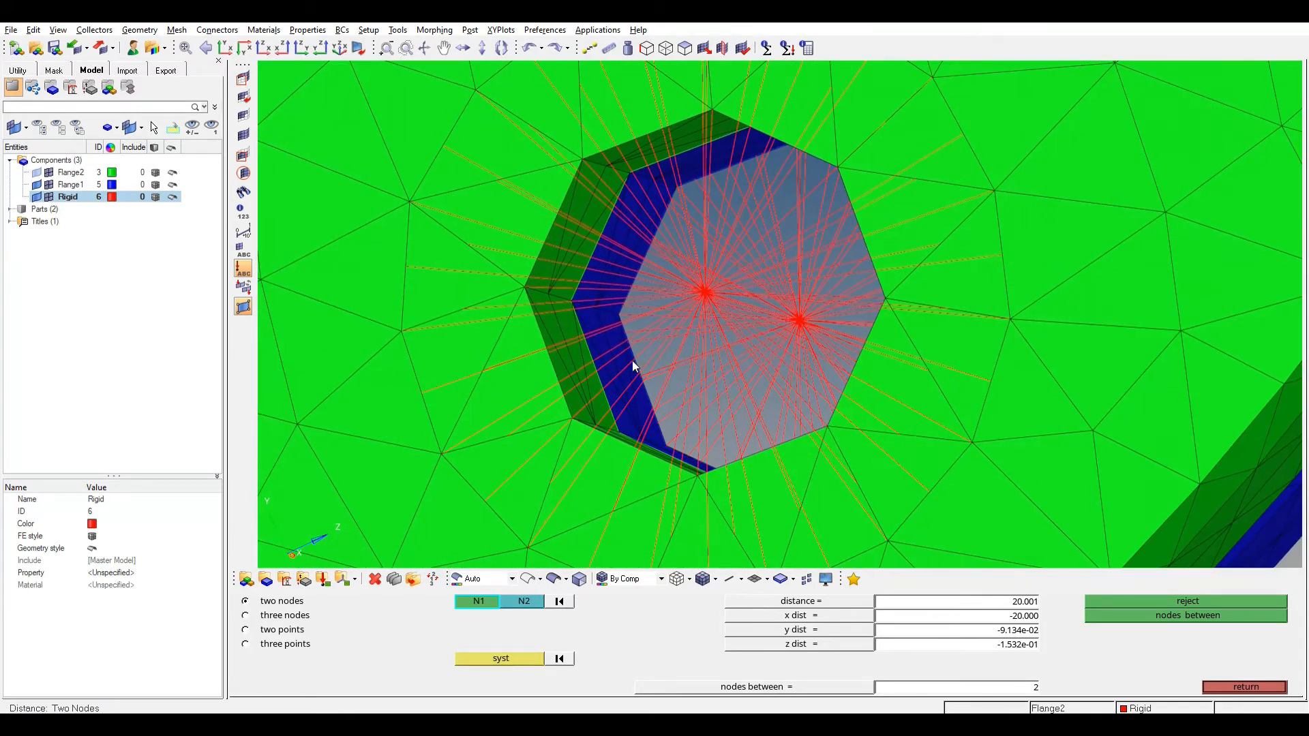
left_click(704, 293)
left_click(799, 320)
scroll(723, 313, "down", 5)
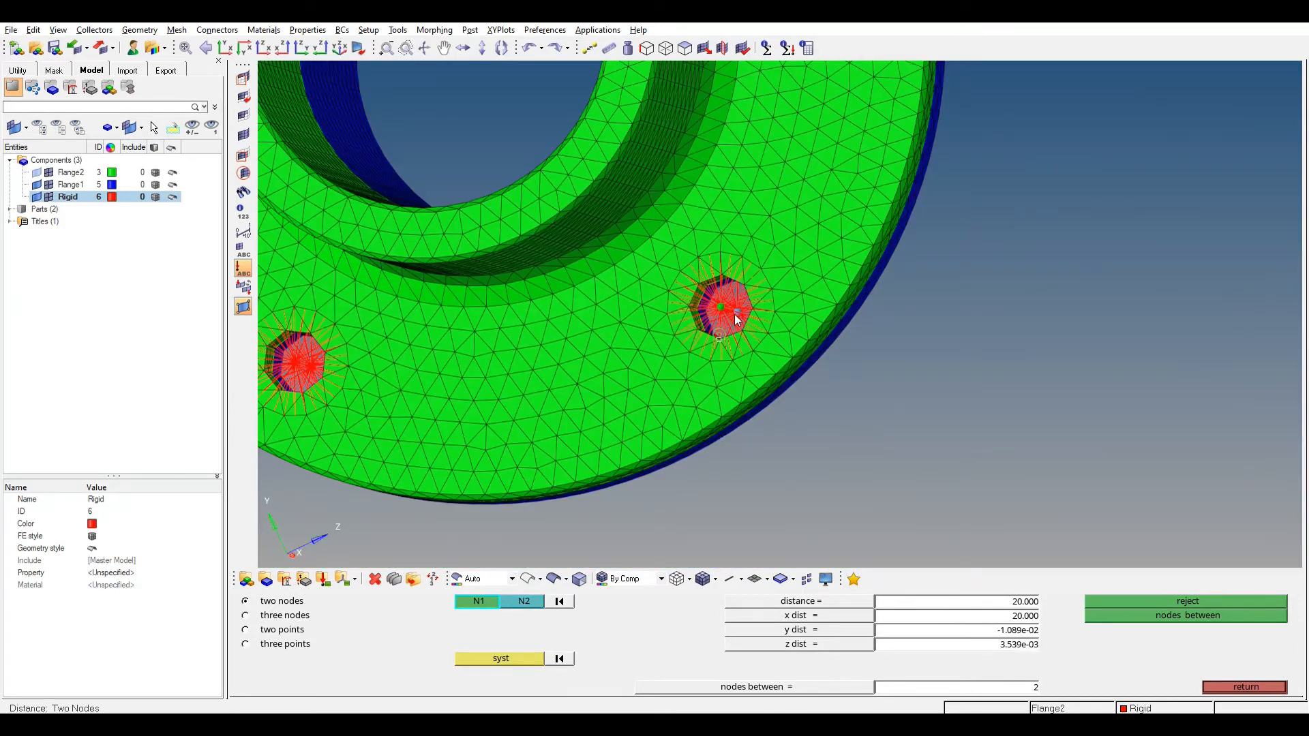
scroll(734, 307, "up", 5)
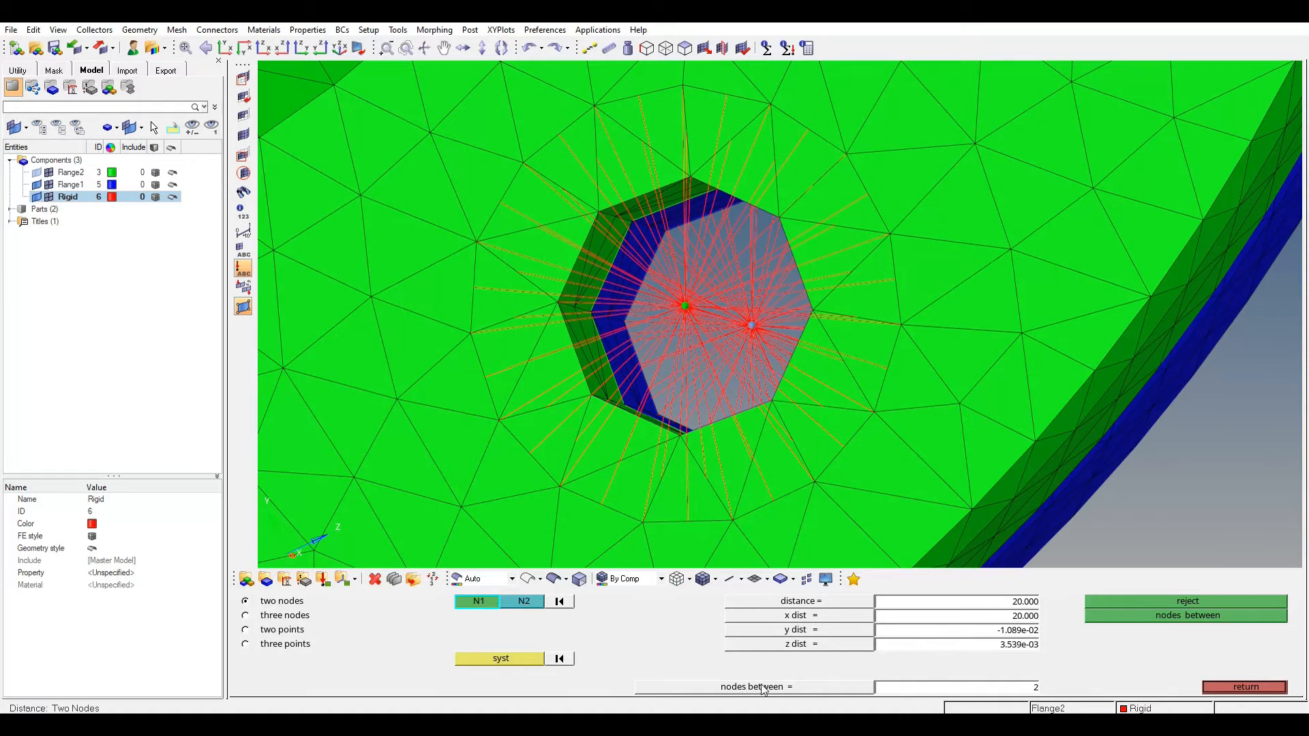
left_click(1035, 688)
left_click(1188, 619)
Step: Create 2 intermediate nodes between the paired rigid centre nodes in the other bolt holes
scroll(744, 273, "down", 5)
scroll(750, 328, "up", 3)
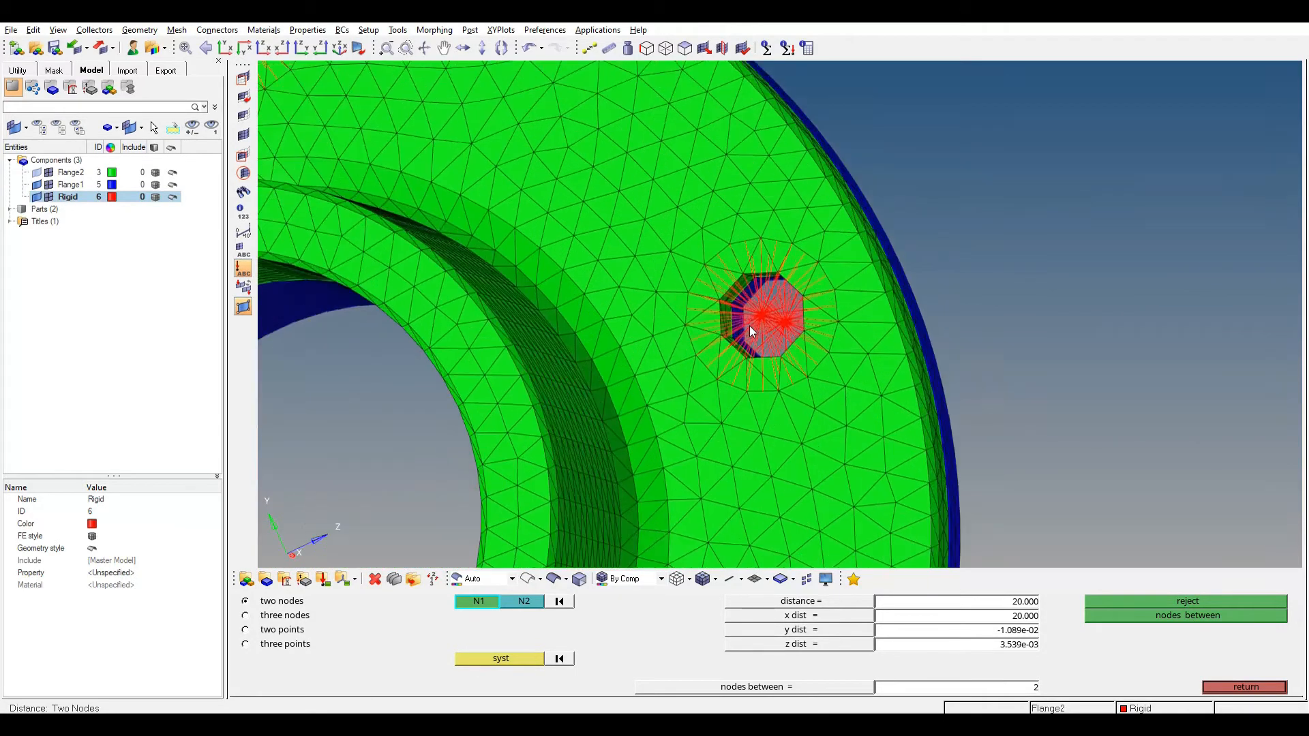
scroll(750, 327, "up", 4)
left_click(805, 270)
left_click(900, 299)
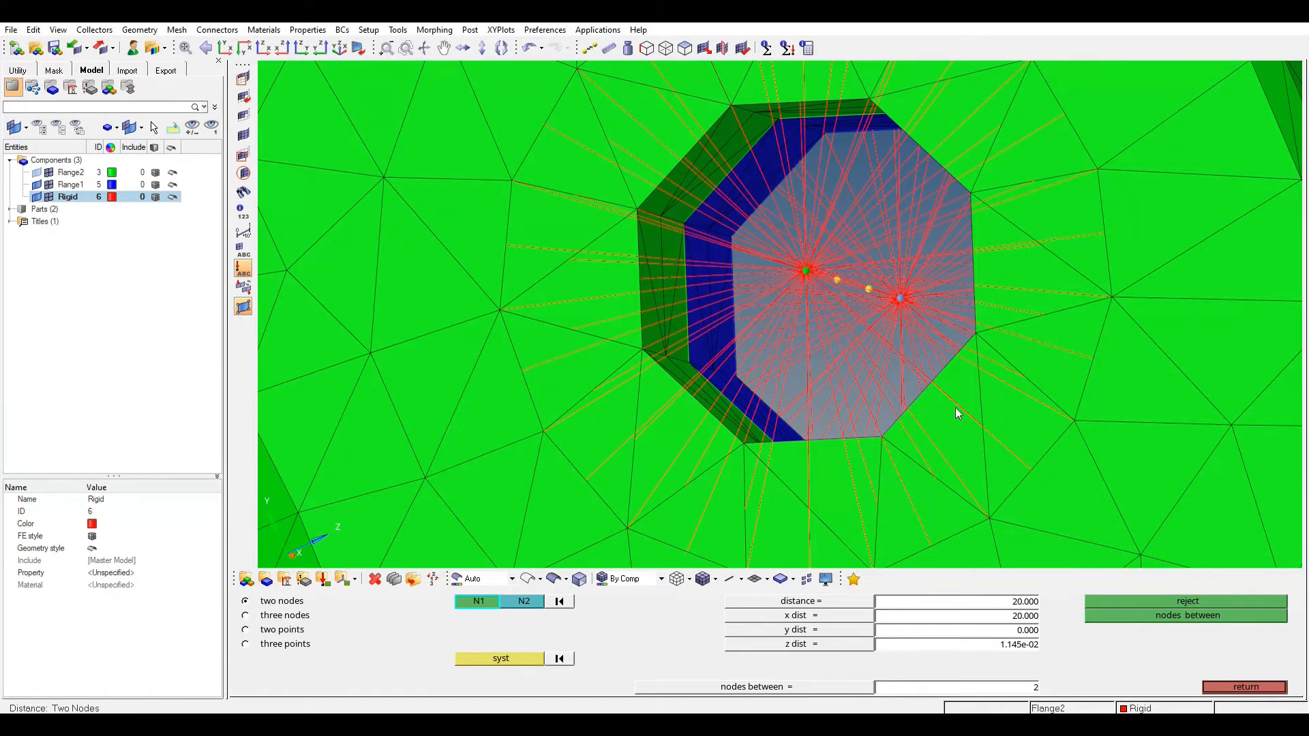
scroll(956, 407, "down", 5)
scroll(668, 275, "up", 5)
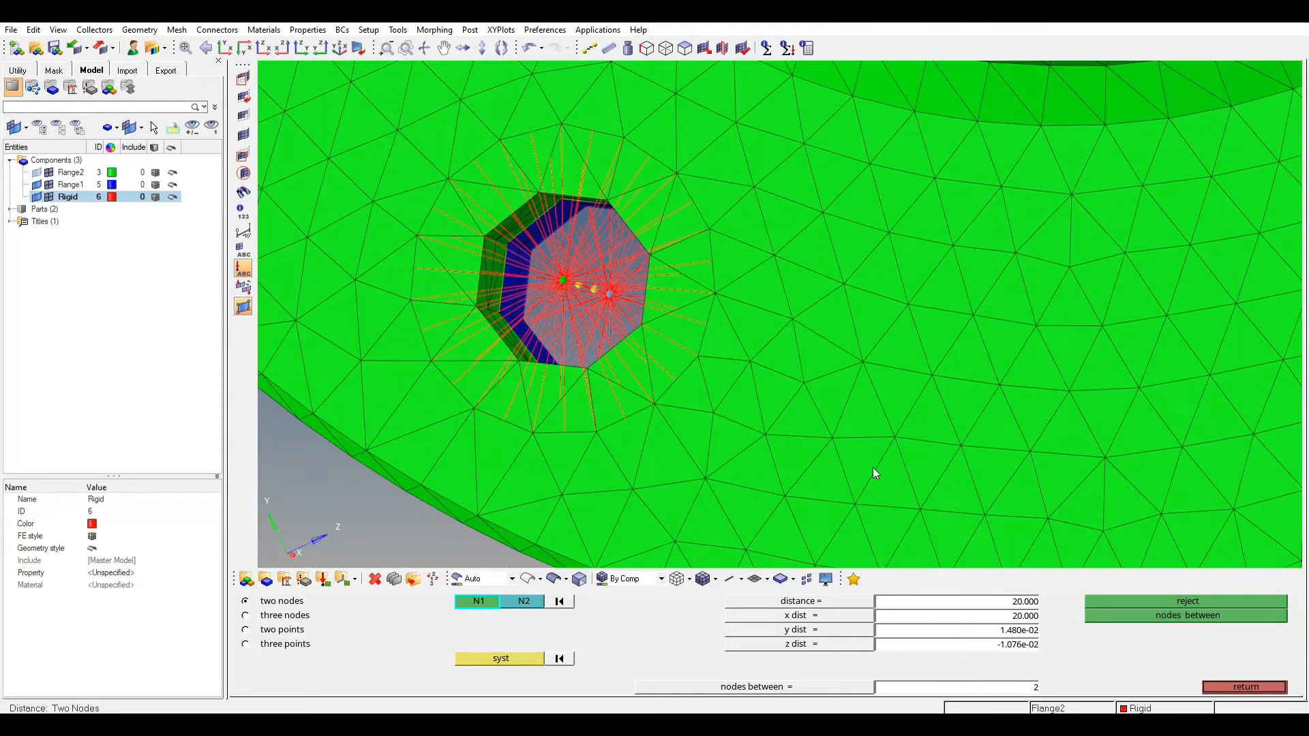
scroll(636, 431, "down", 8)
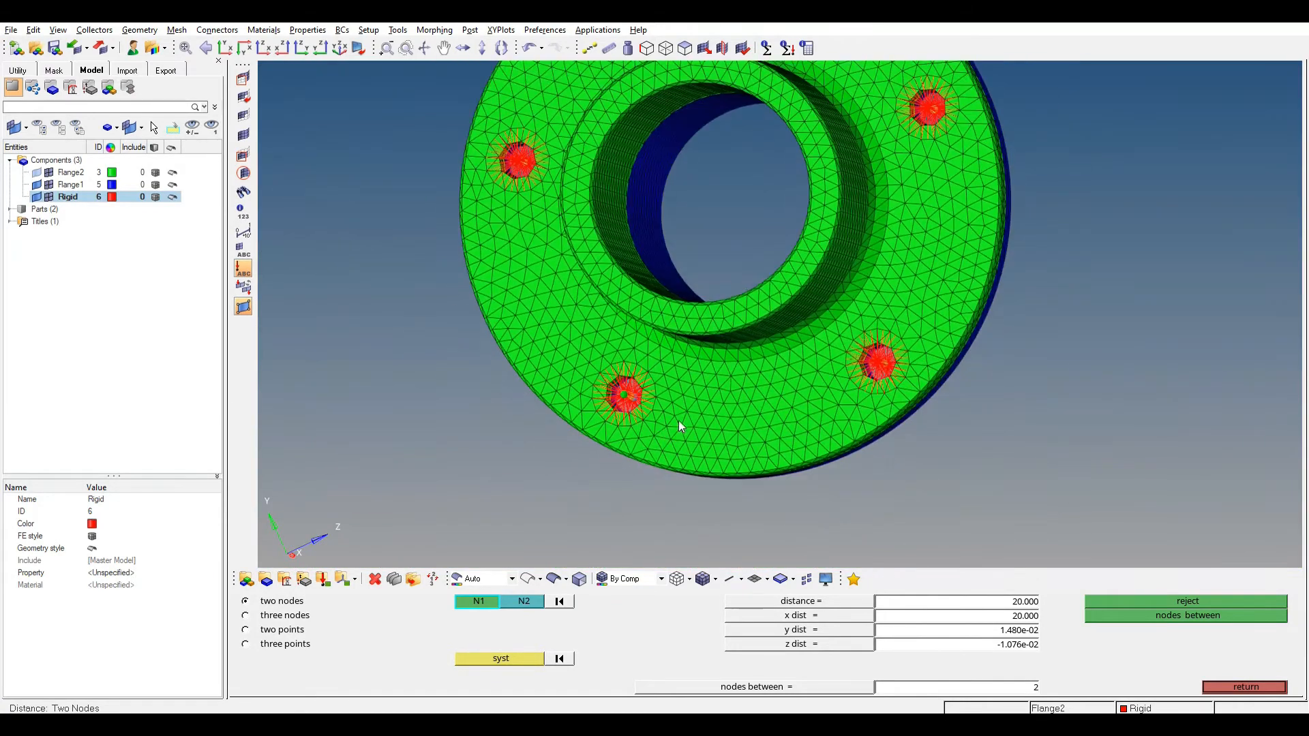
right_click_drag(816, 364, 798, 427, "ctrl")
mouse_move(747, 436)
left_mouse_down("ctrl")
mouse_move(787, 420)
mouse_move(728, 439)
left_mouse_up("ctrl")
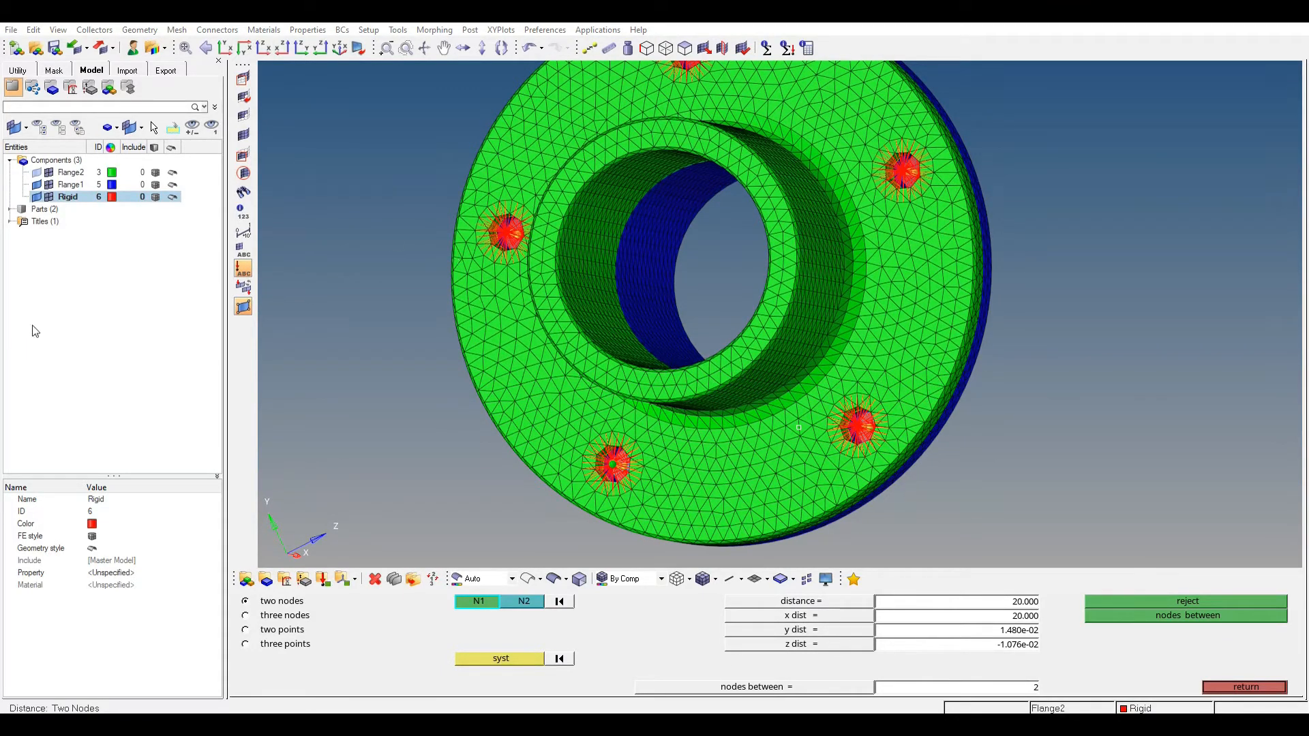
Step: Create a circular (CIRC) beam section and set its radius to 7
right_click(102, 308)
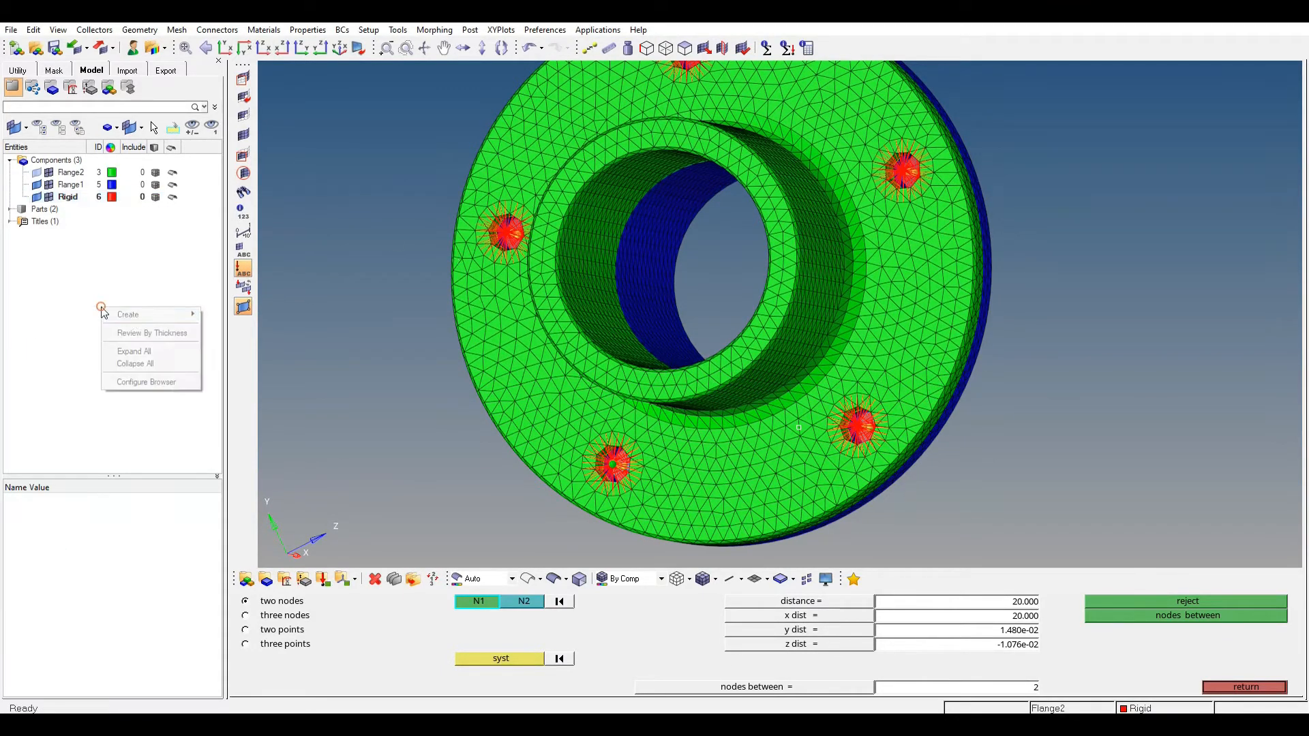
right_click(110, 268)
mouse_move(126, 277)
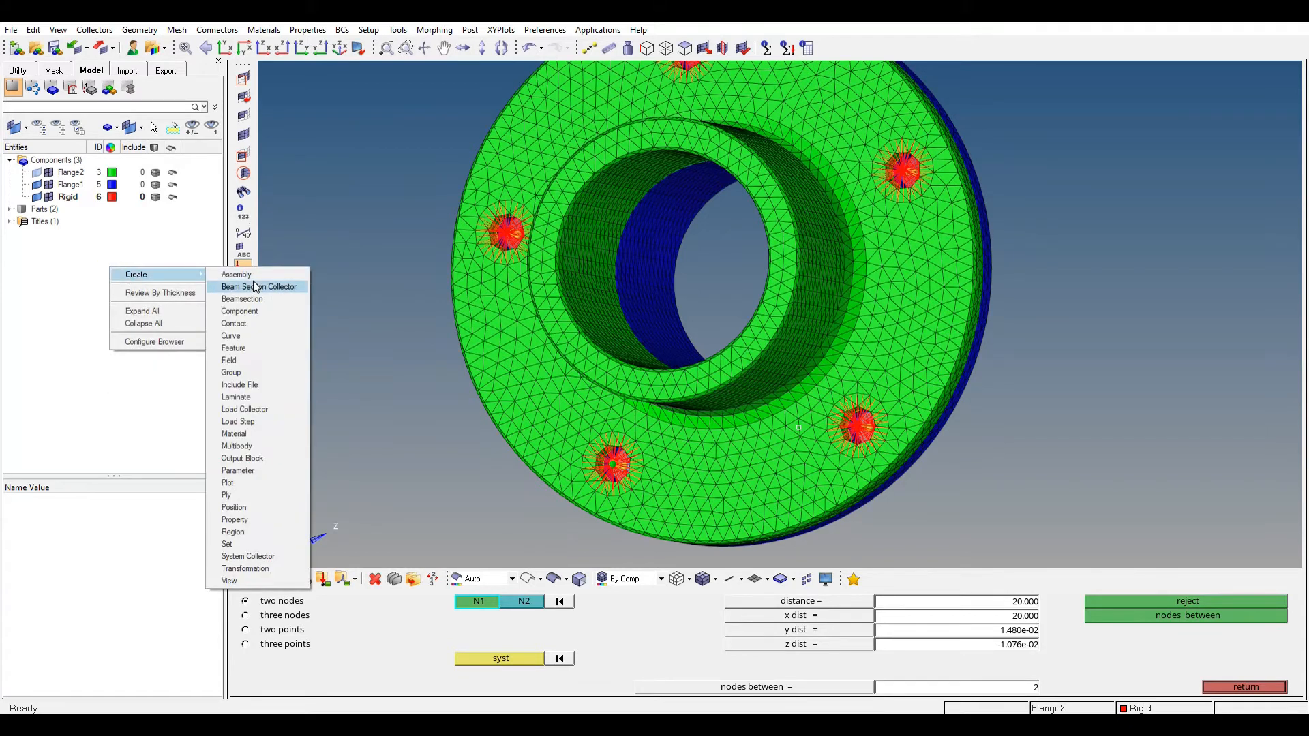
left_click(255, 298)
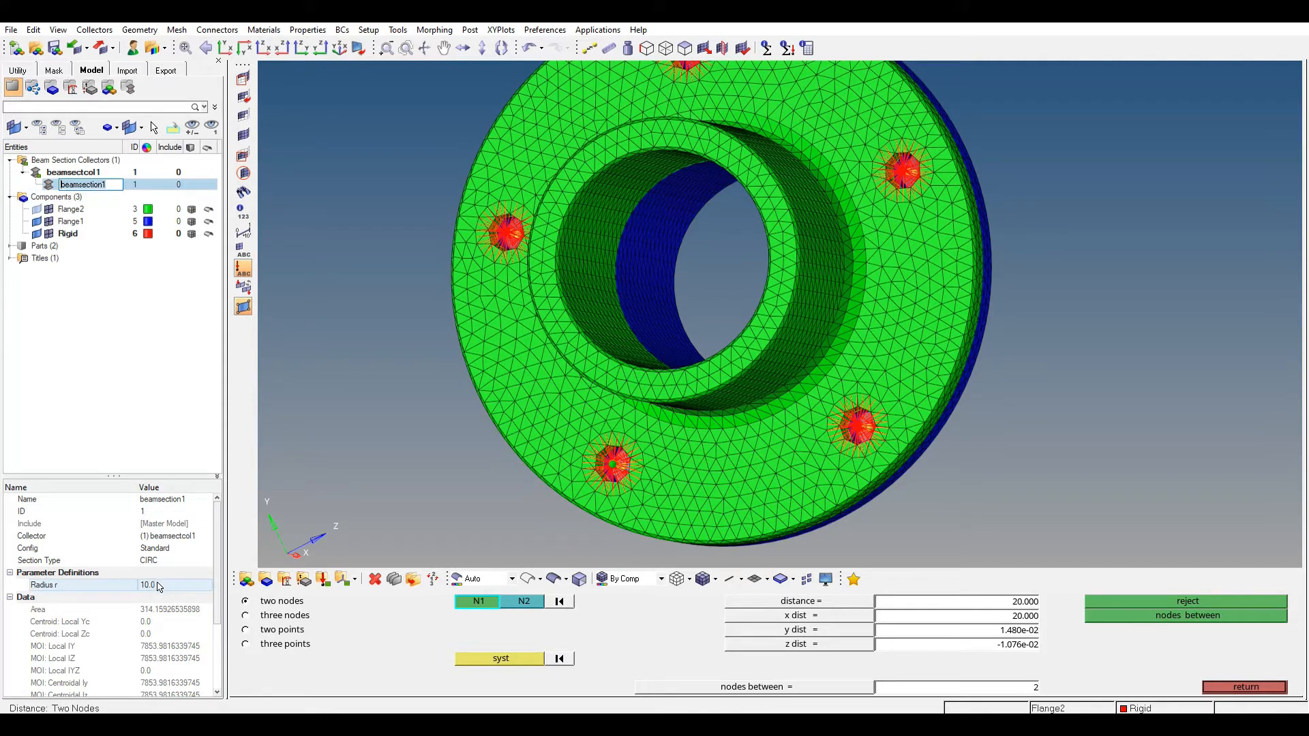
left_click(140, 294)
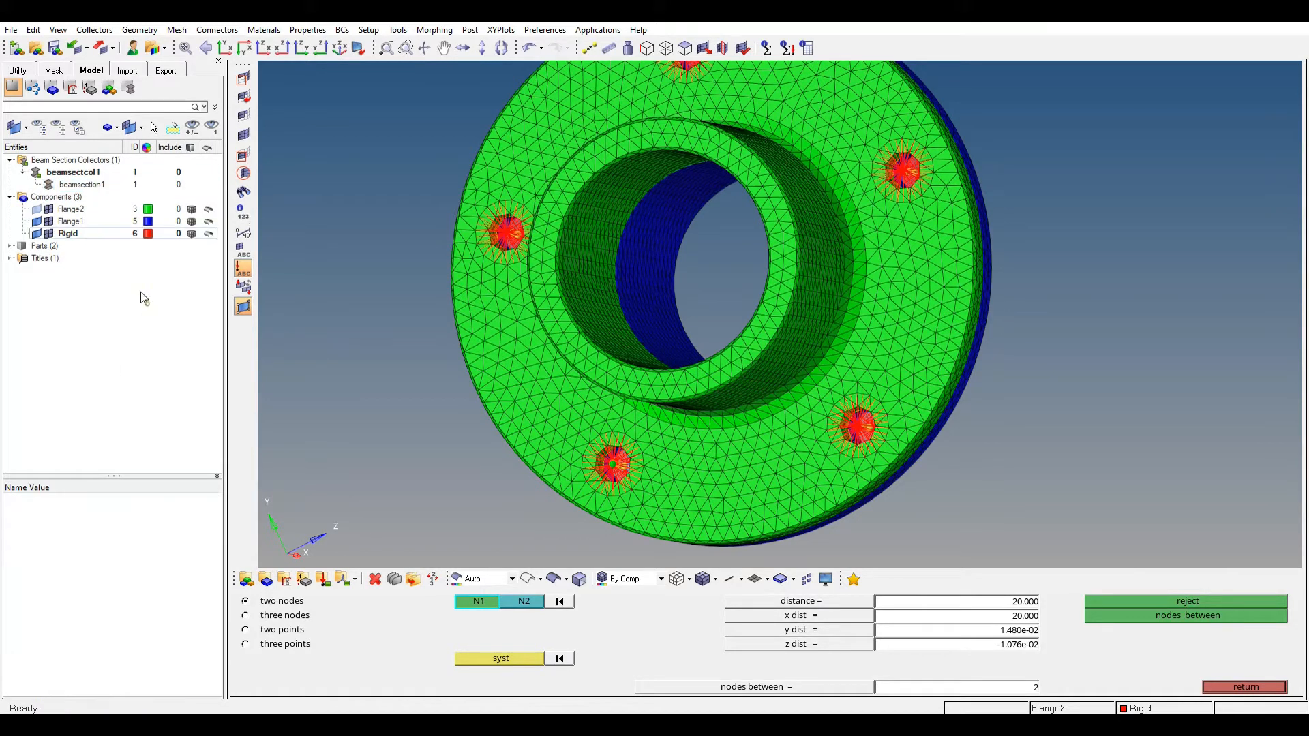
left_click(91, 185)
left_click(164, 585)
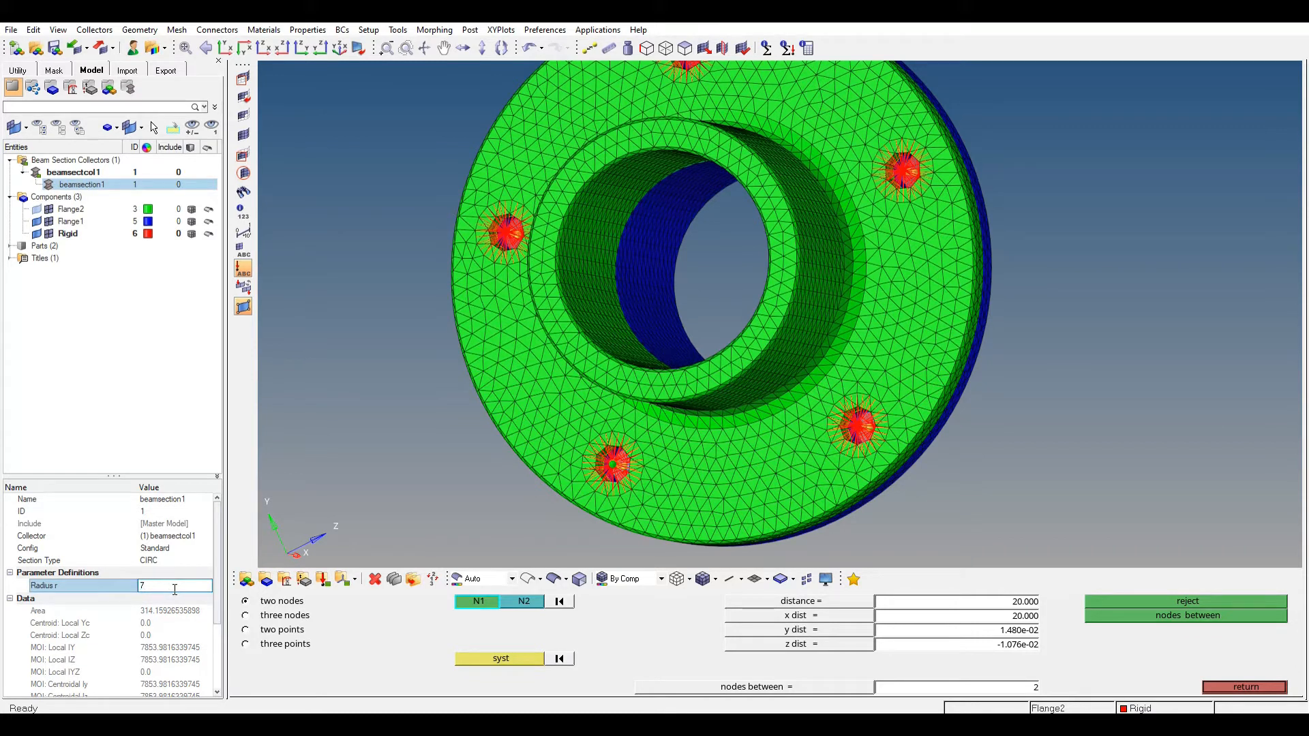
key("Return")
left_click(129, 392)
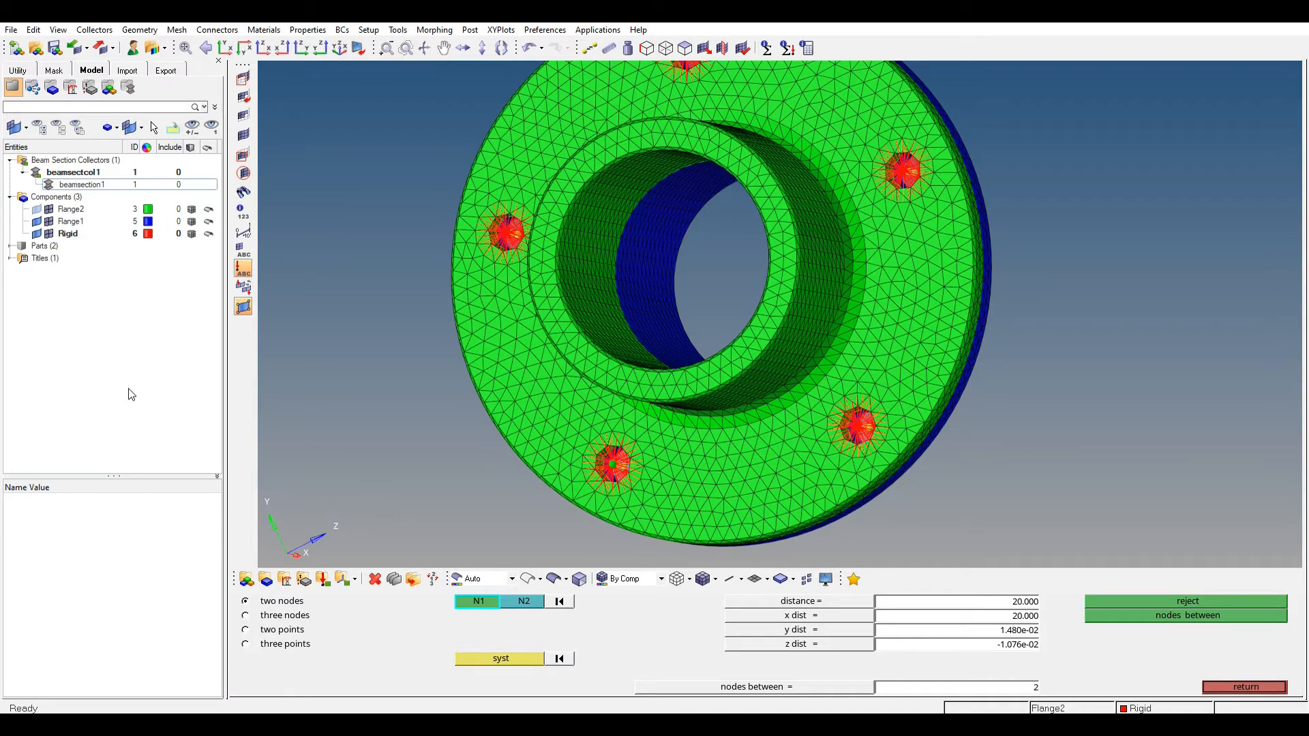
Step: Create a new property named Bolts
right_click(99, 331)
mouse_move(147, 339)
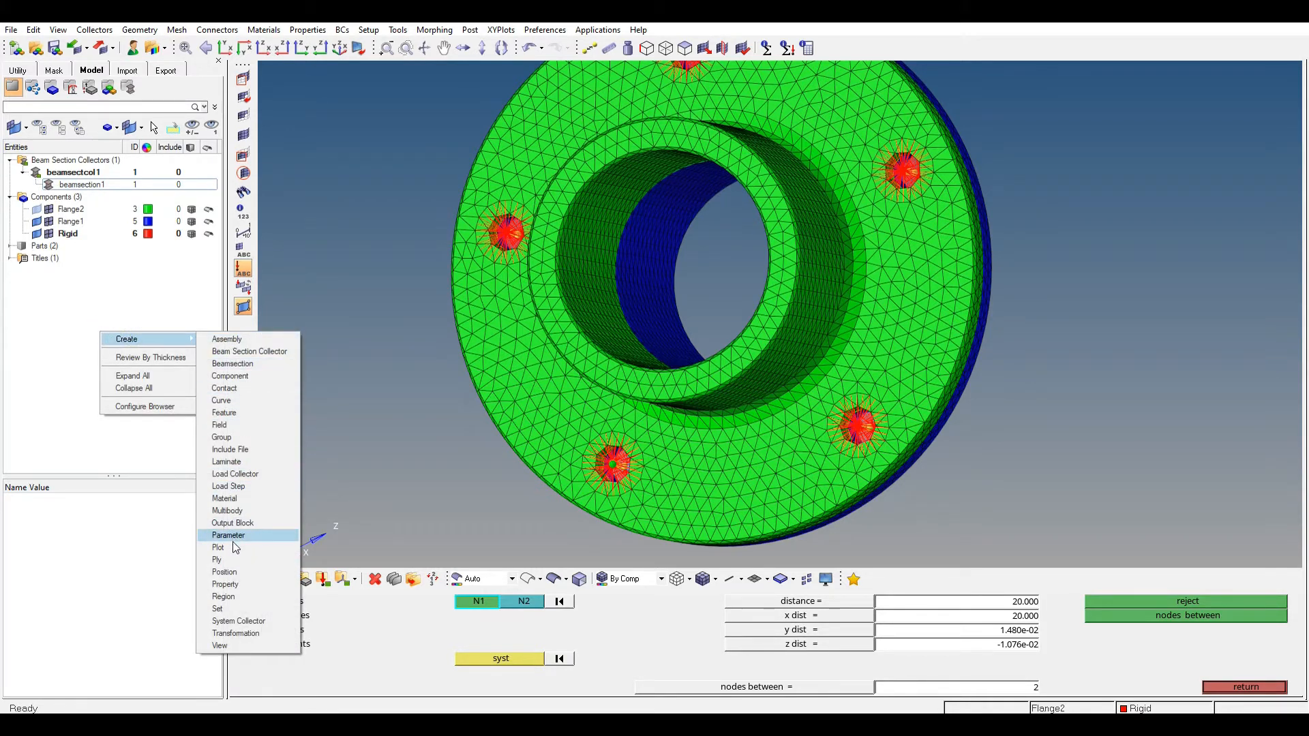
left_click(237, 584)
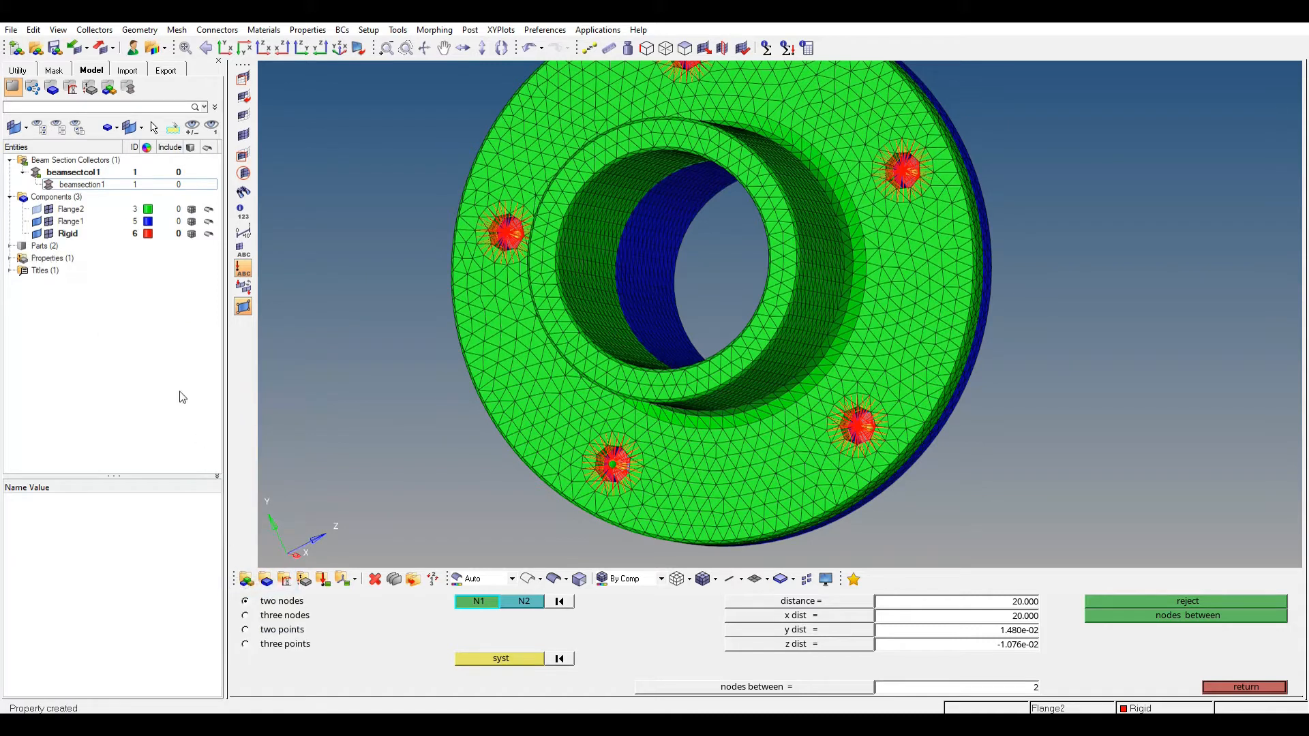
type("Bolts")
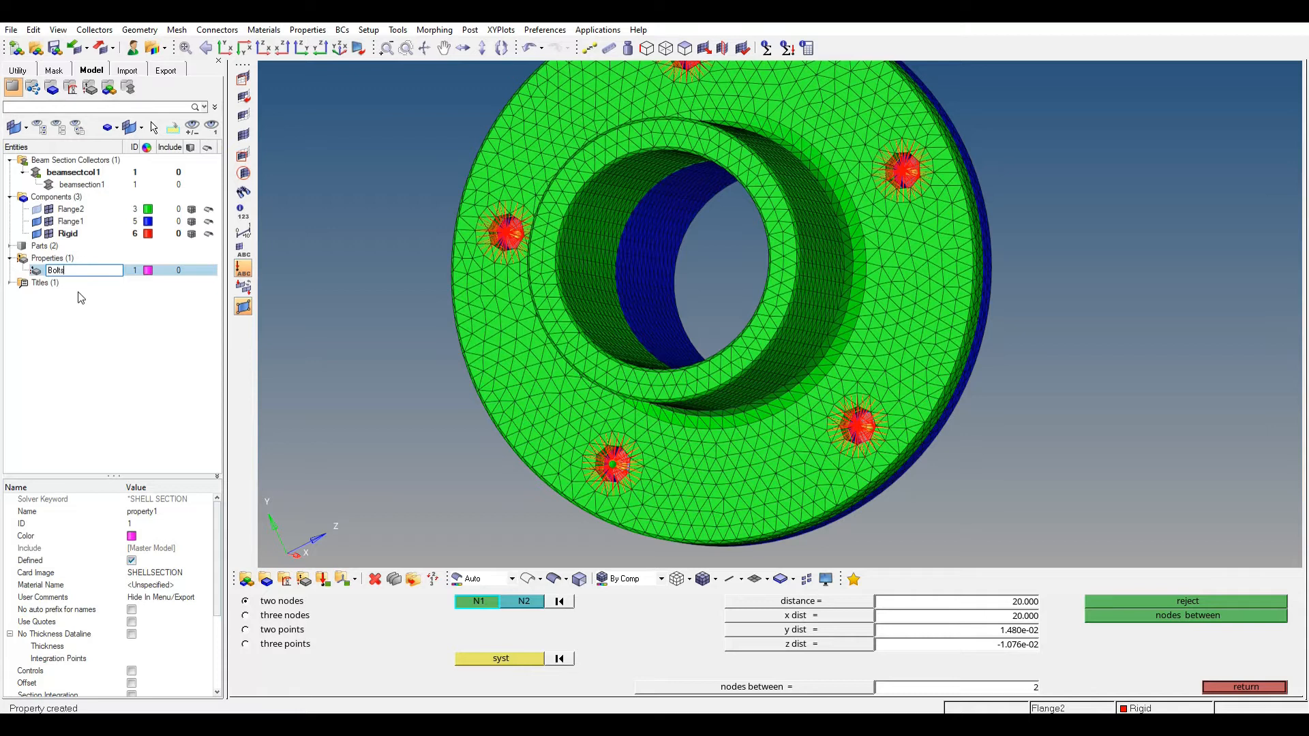
left_click(100, 348)
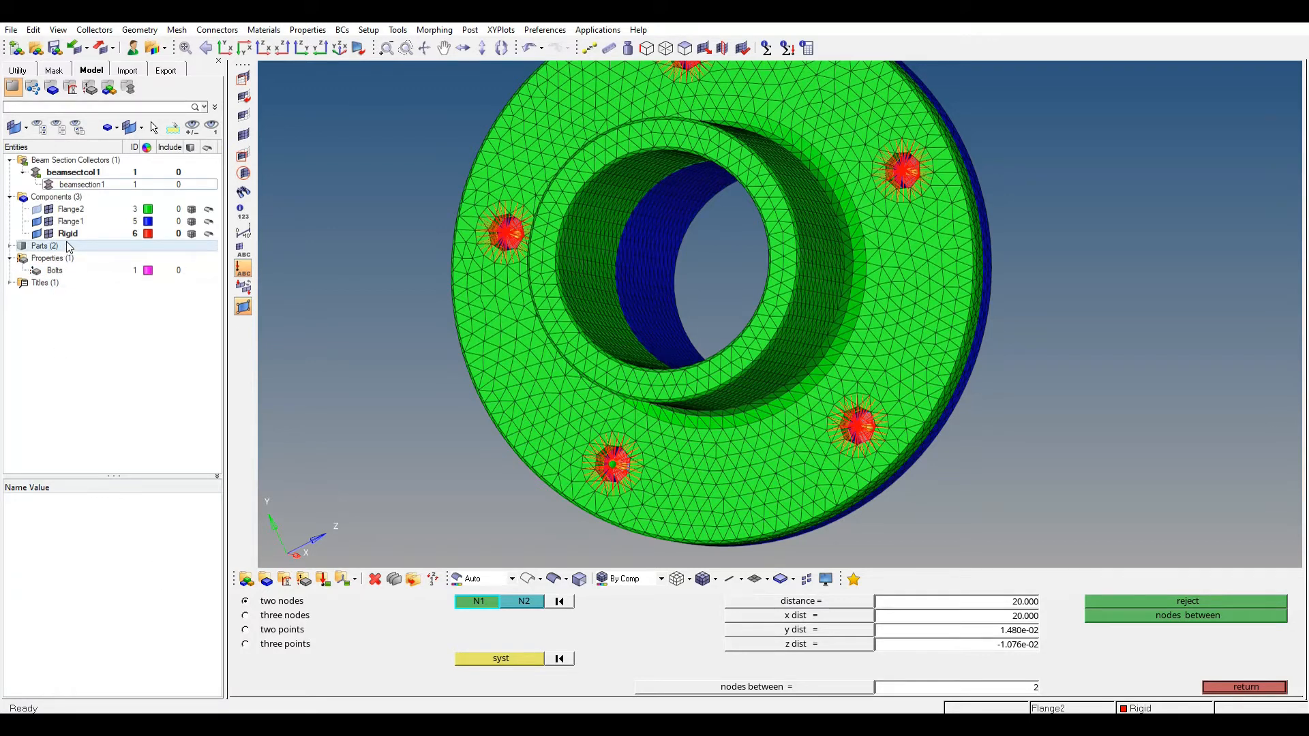
Step: Change the card image of the Bolts property to BEAMSECTION
left_click(54, 270)
left_click(167, 573)
left_click(208, 572)
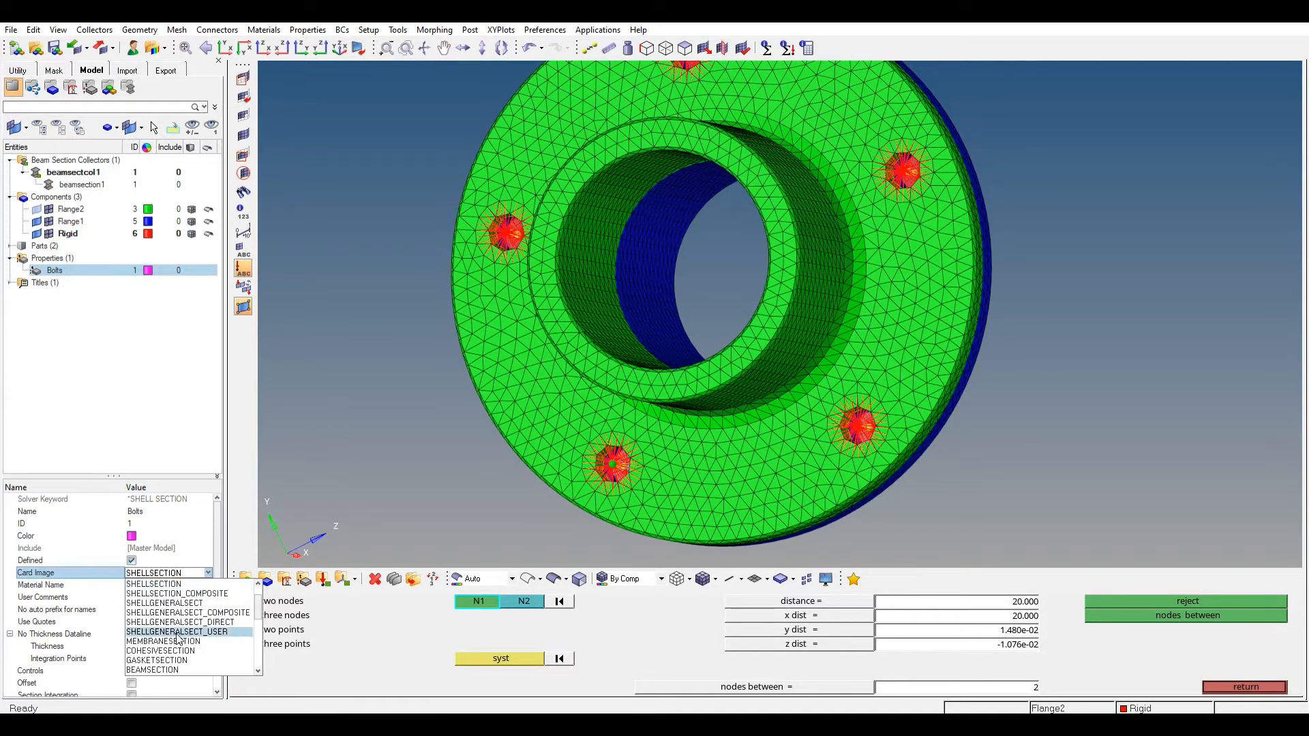
left_click(171, 670)
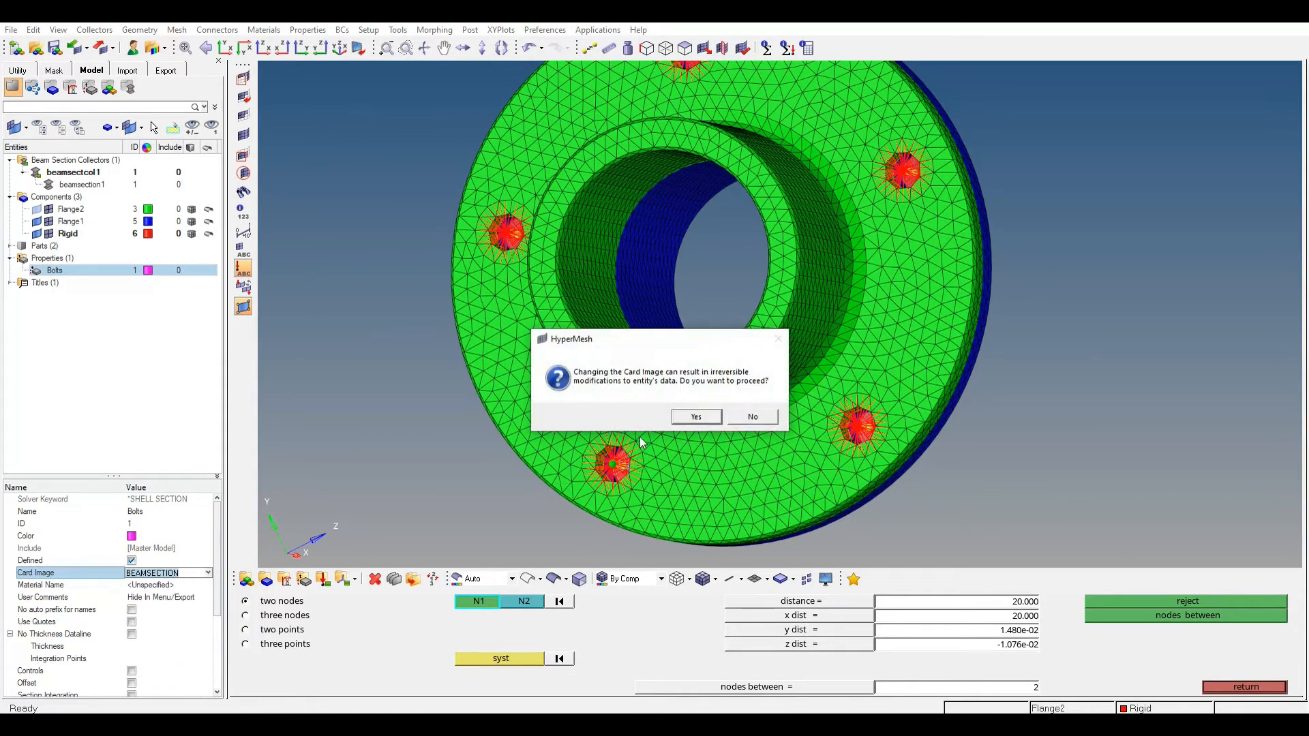
left_click(695, 418)
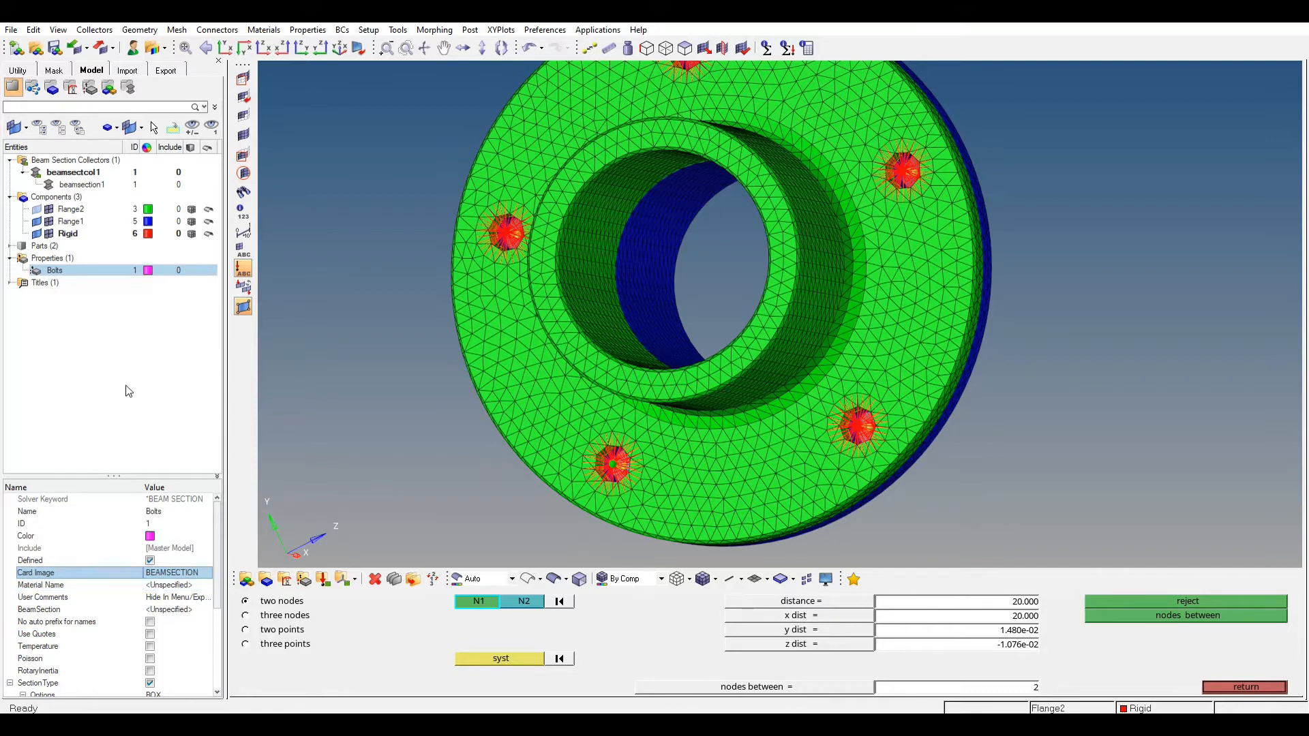
Step: Create a new material named Steel
right_click(93, 331)
mouse_move(136, 336)
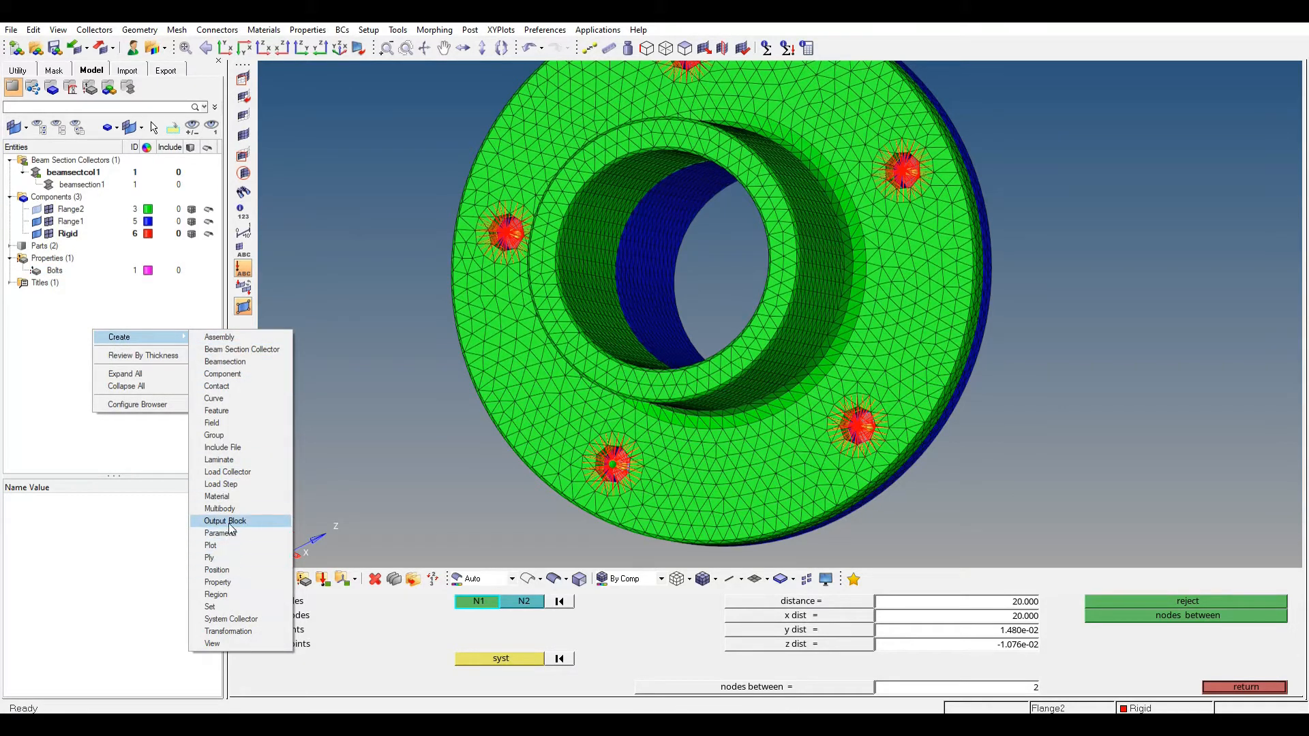
left_click(225, 497)
type("S")
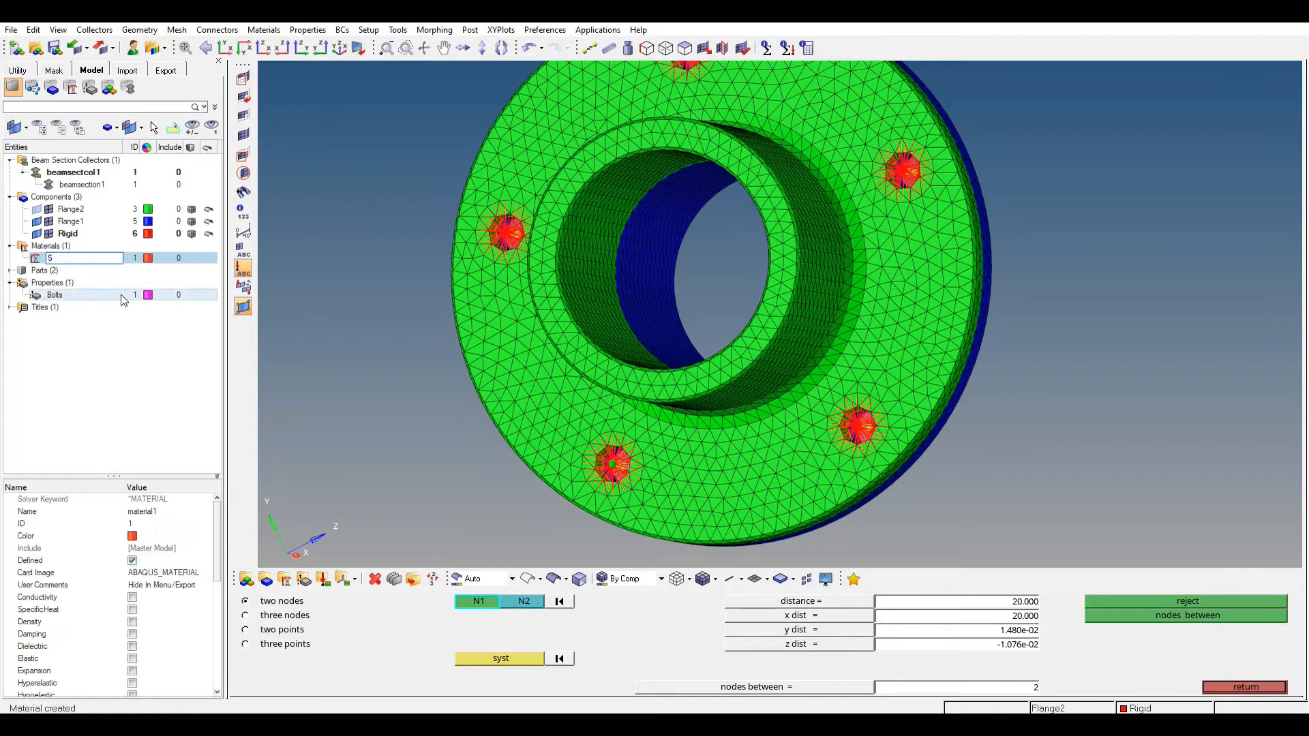
type("teel")
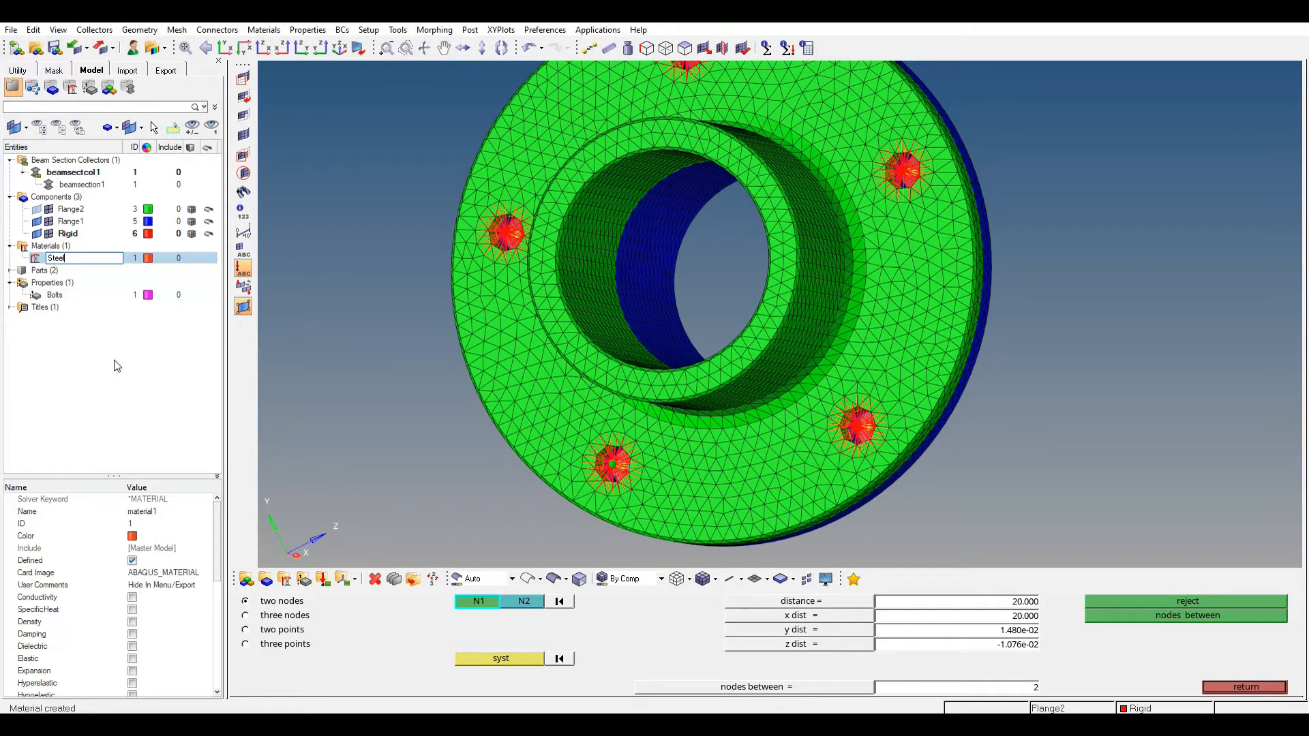
Step: Enable isotropic elastic data for the Steel material and set E to 210000 and NU to 0.3
left_click(132, 658)
scroll(134, 665, "down", 2)
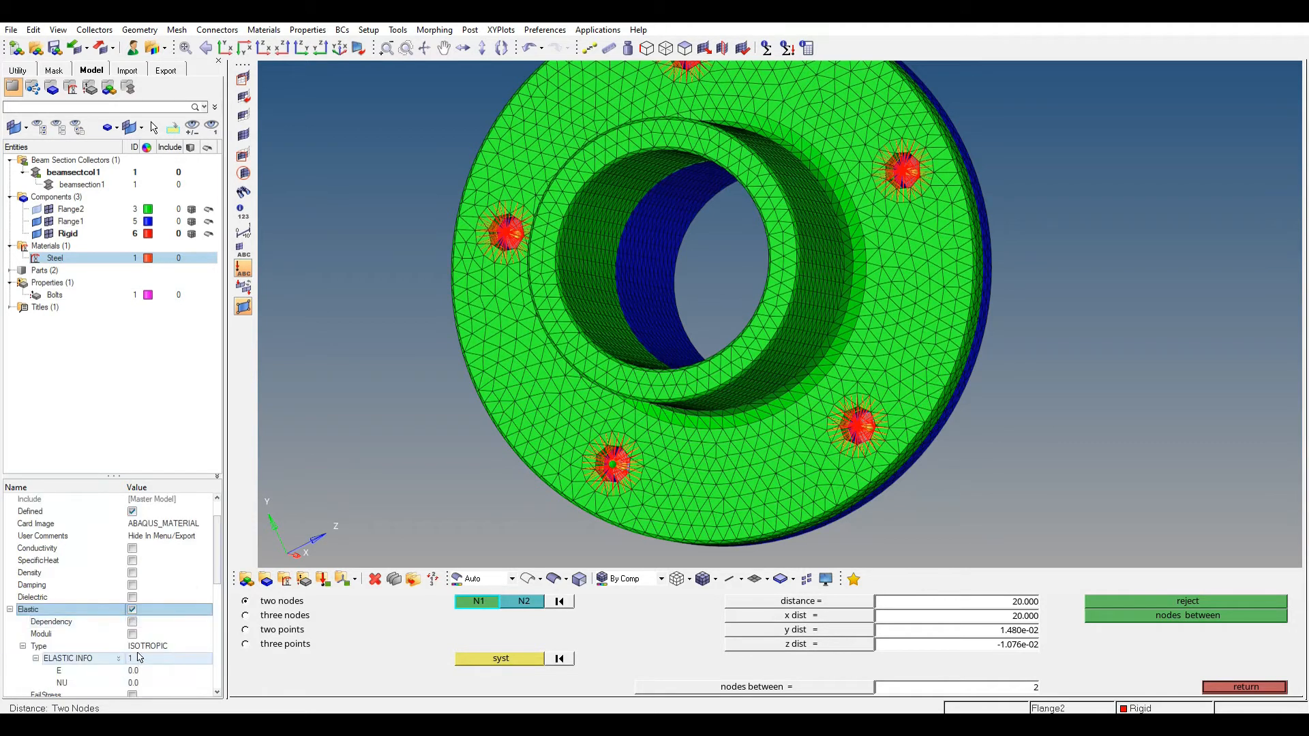
left_click(140, 672)
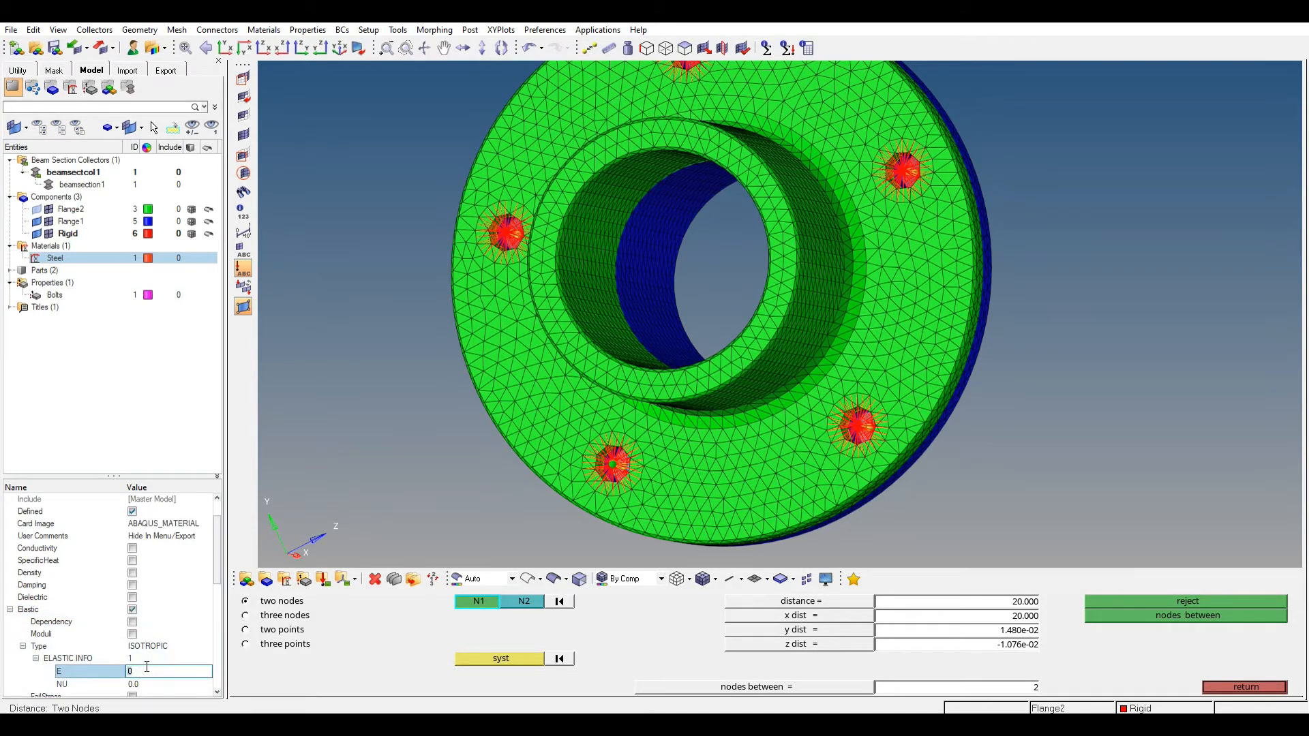
type("210000")
left_click(158, 684)
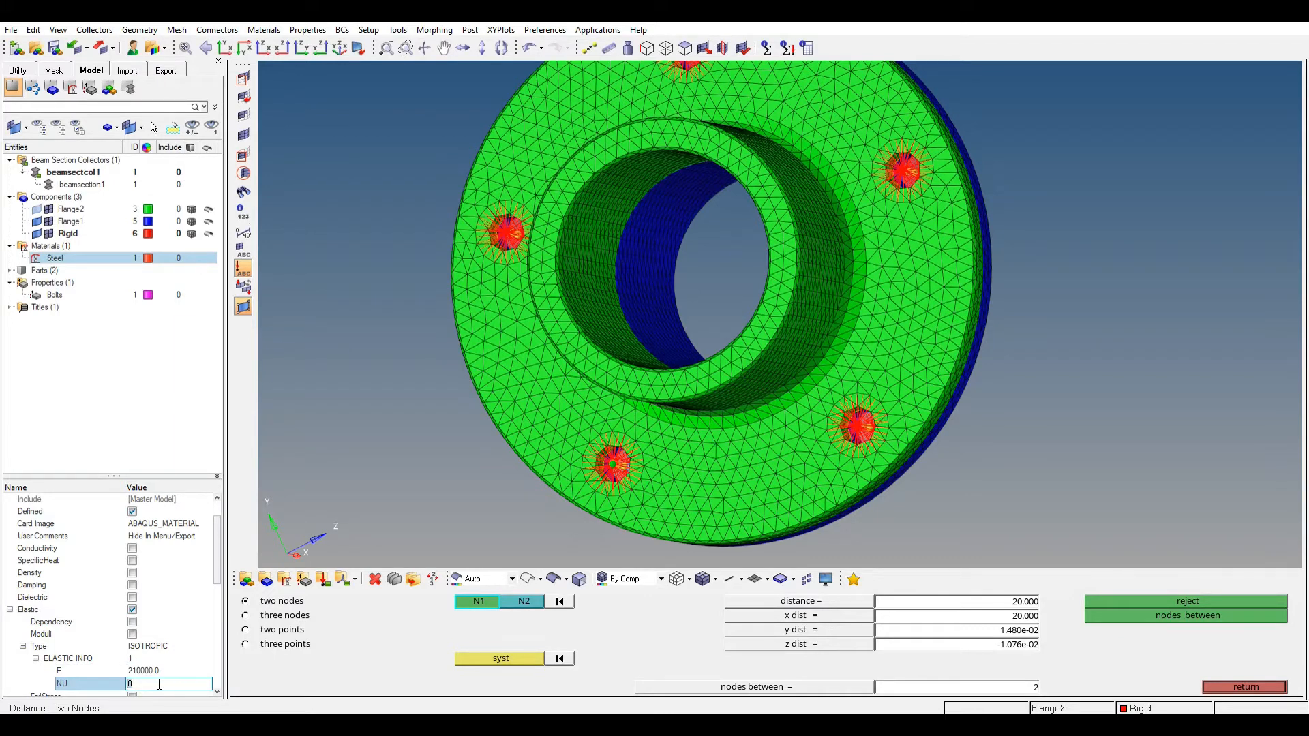
type(".3")
left_click(72, 359)
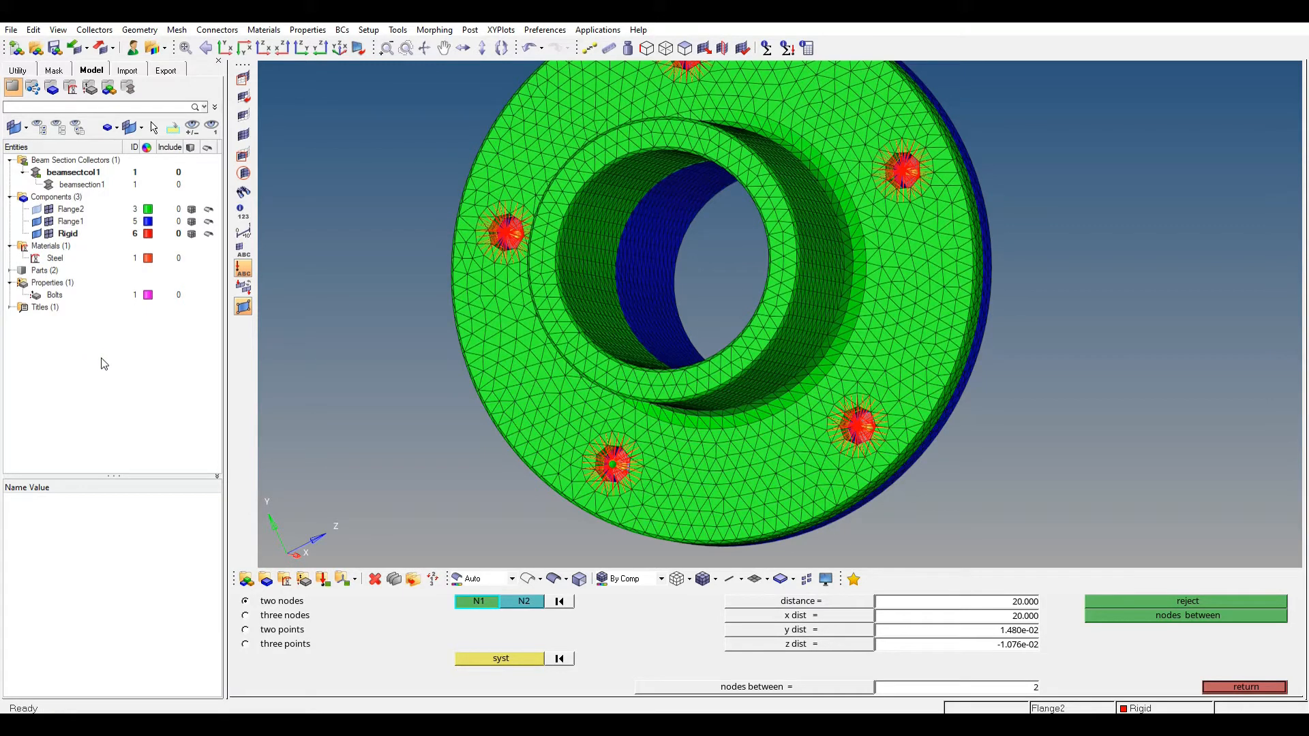
Step: Assign the Steel material to the Bolts property
left_click(84, 299)
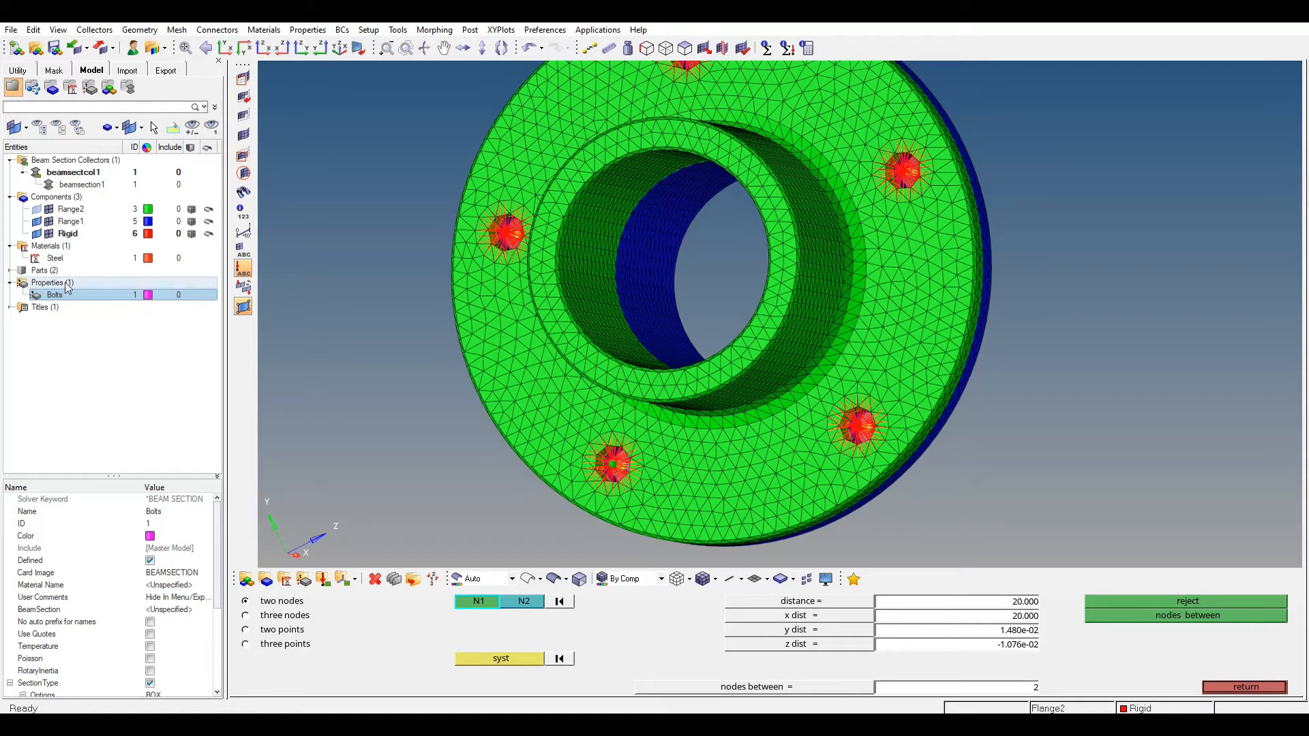
left_click(169, 587)
left_click(169, 586)
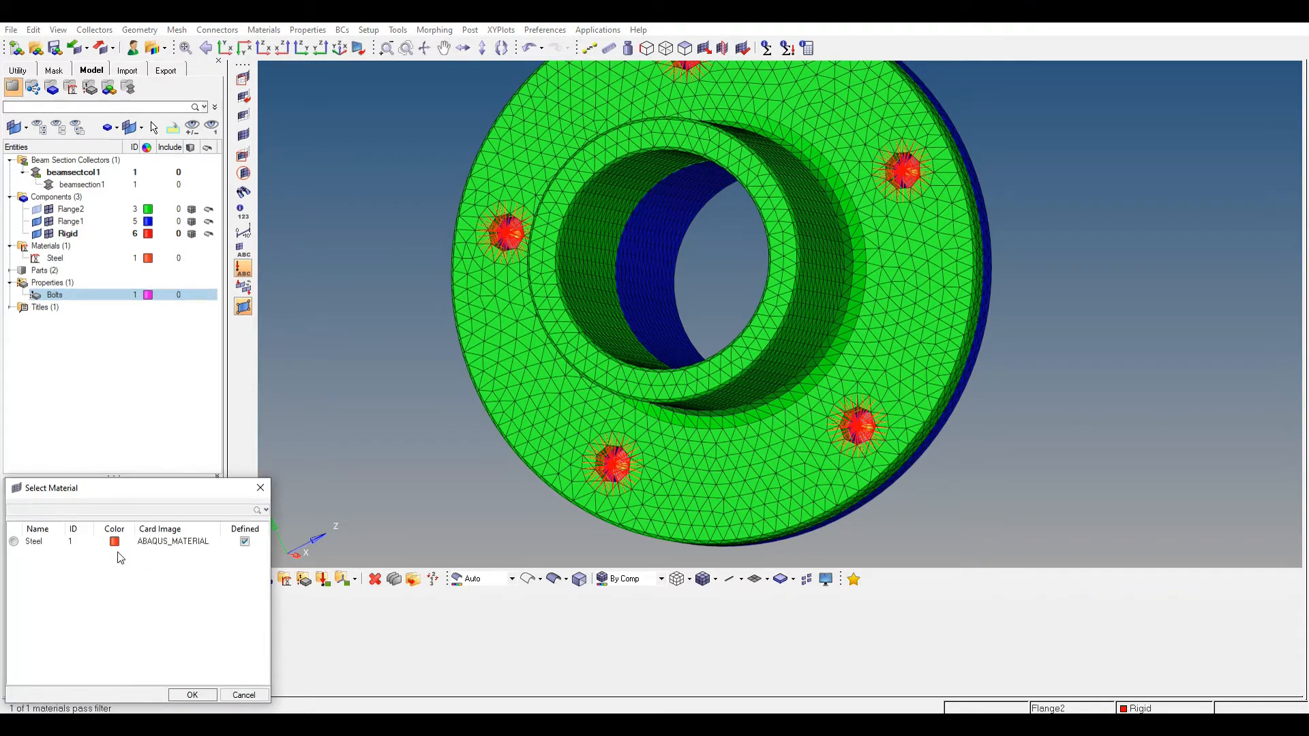
left_click(192, 695)
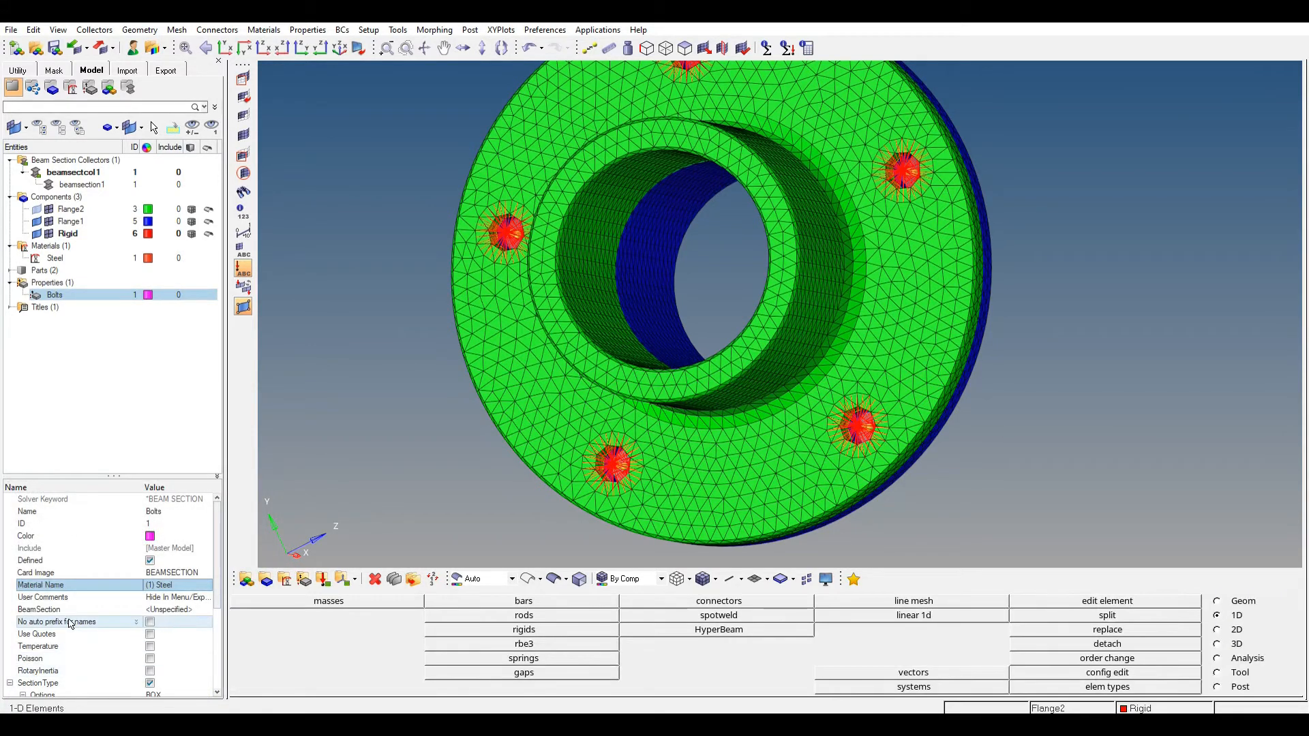
Step: Assign the circular section beamsection1 to the Bolts property and check its section type and radius
left_click(170, 610)
left_click(174, 610)
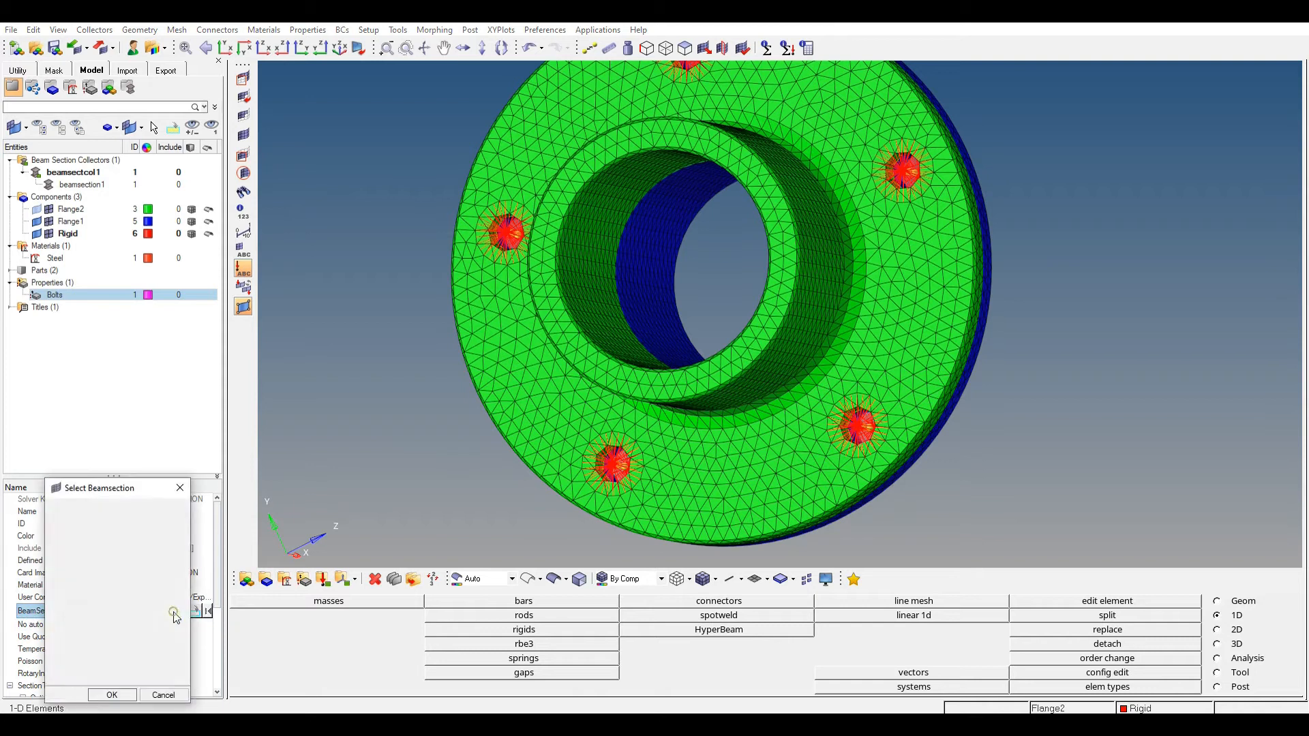
left_click(90, 542)
left_click(126, 695)
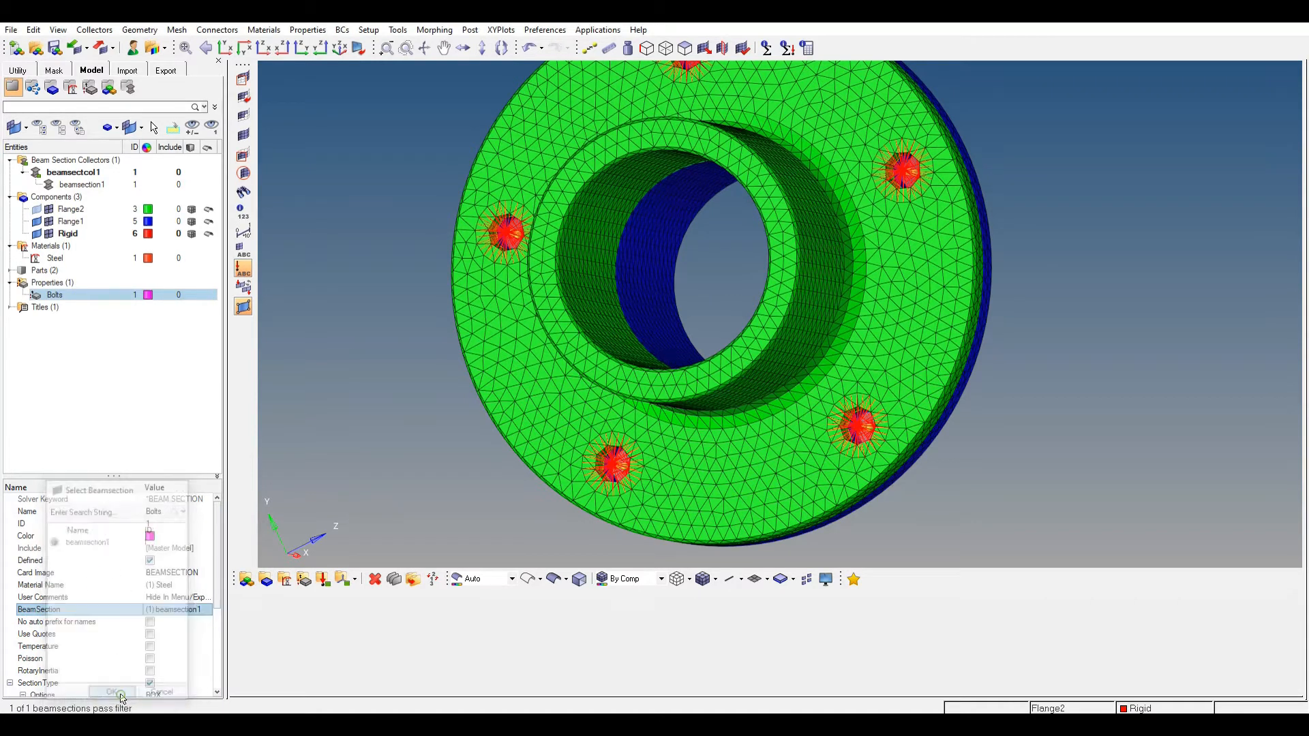
scroll(171, 665, "down", 3)
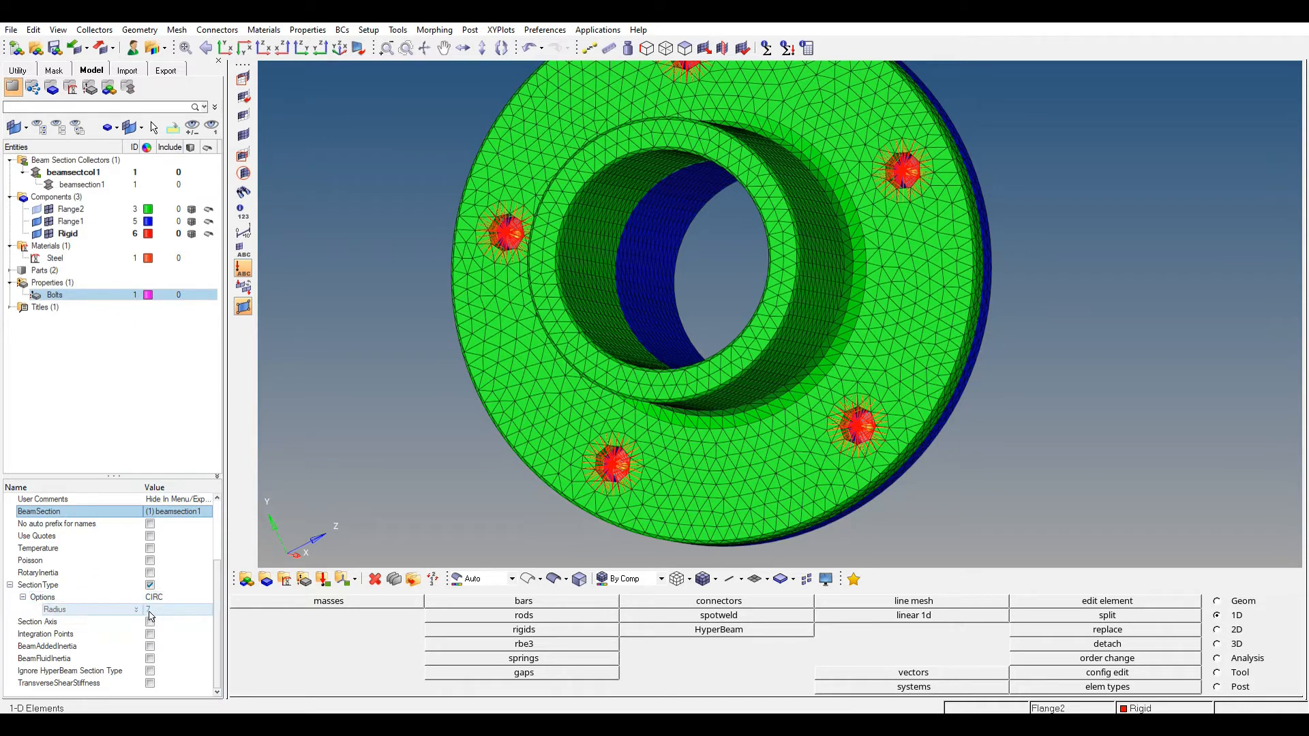
left_click(124, 366)
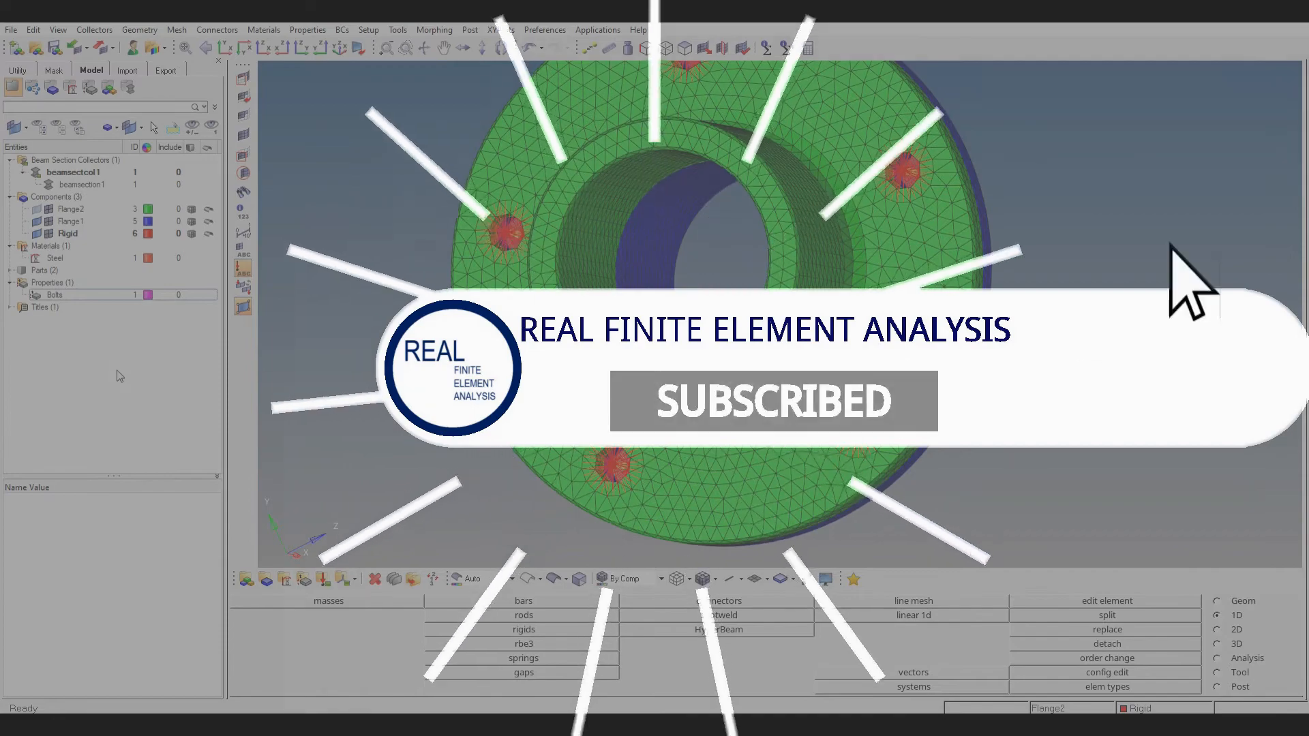
Step: Create another property with its default name and change its card image to SOLIDSECTION
right_click(82, 344)
mouse_move(105, 349)
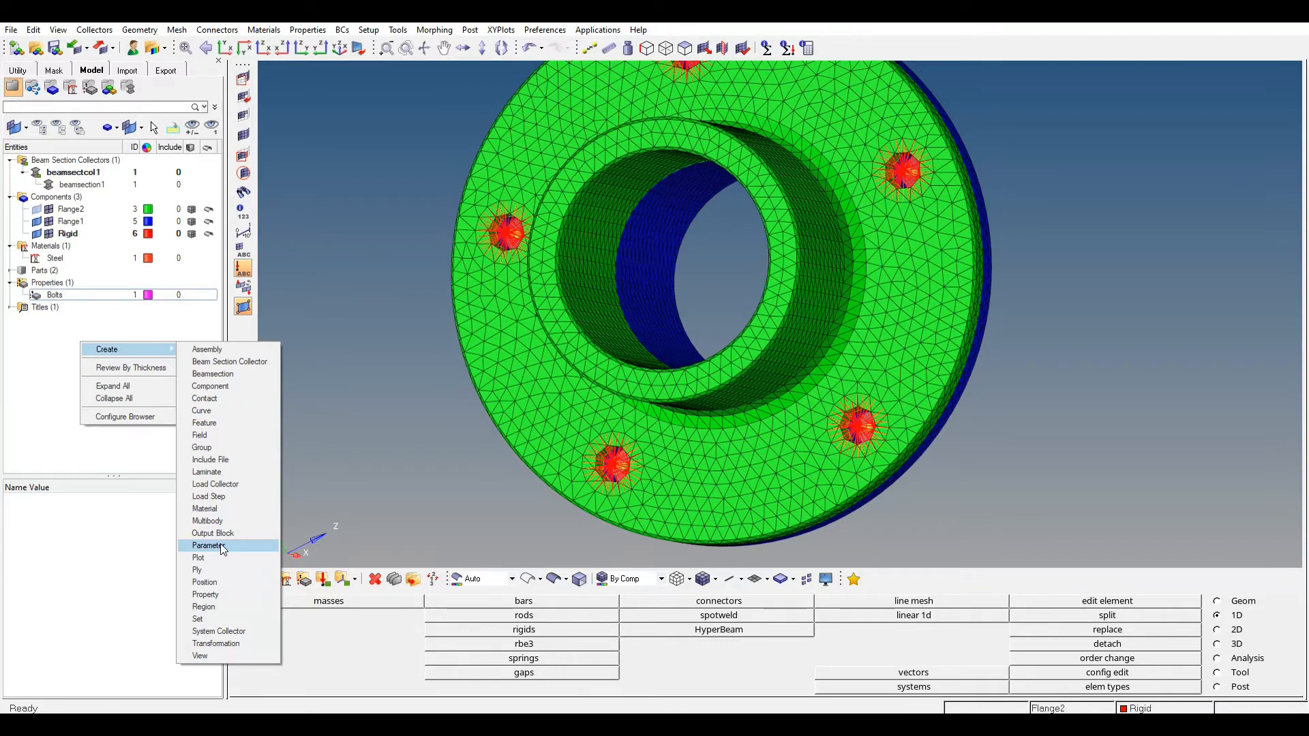
left_click(205, 594)
left_click(163, 573)
left_click(168, 573)
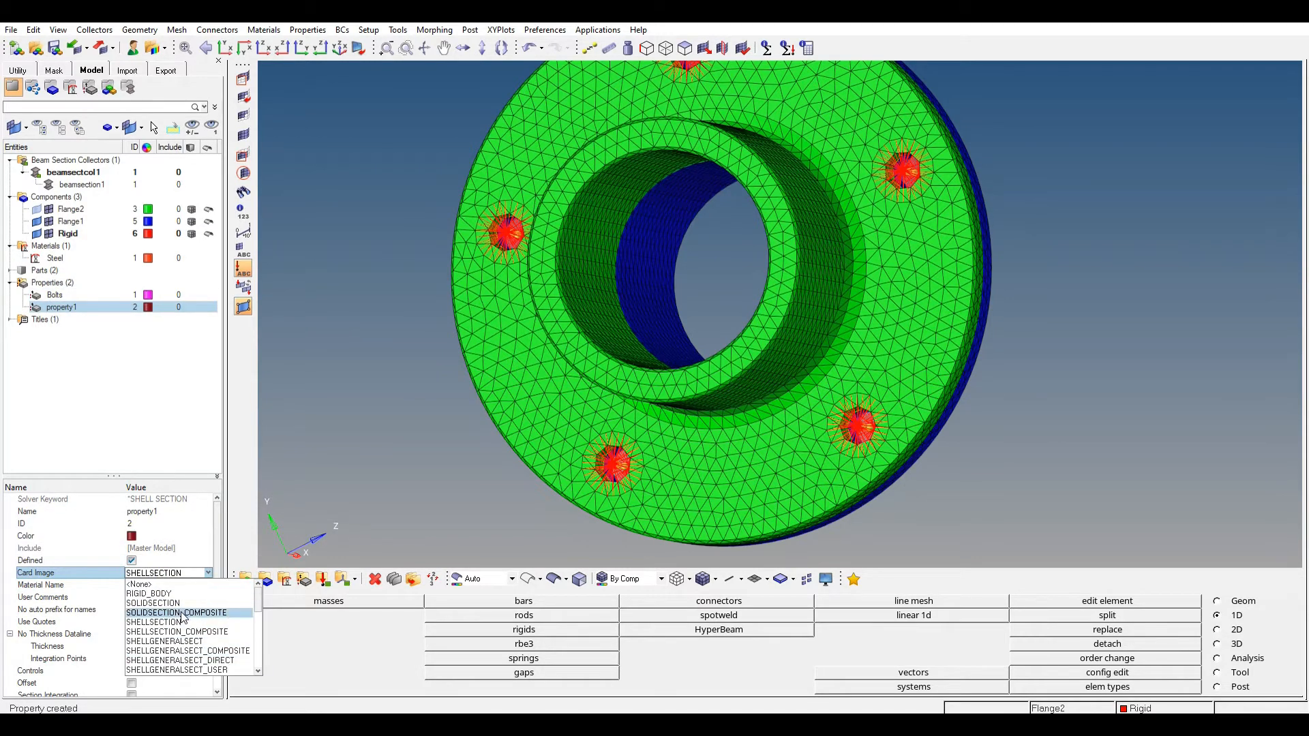
left_click(165, 604)
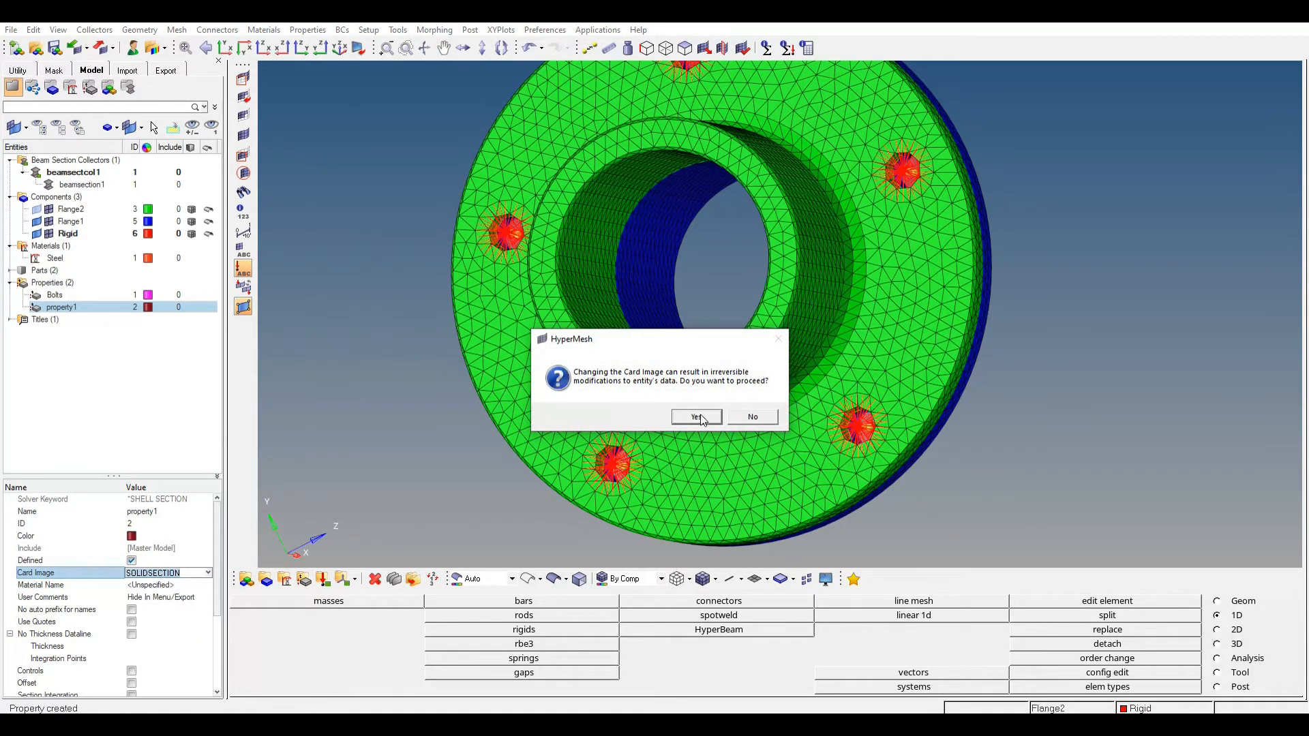
left_click(697, 416)
Step: Assign the Steel material to the new solid section property
left_click(154, 586)
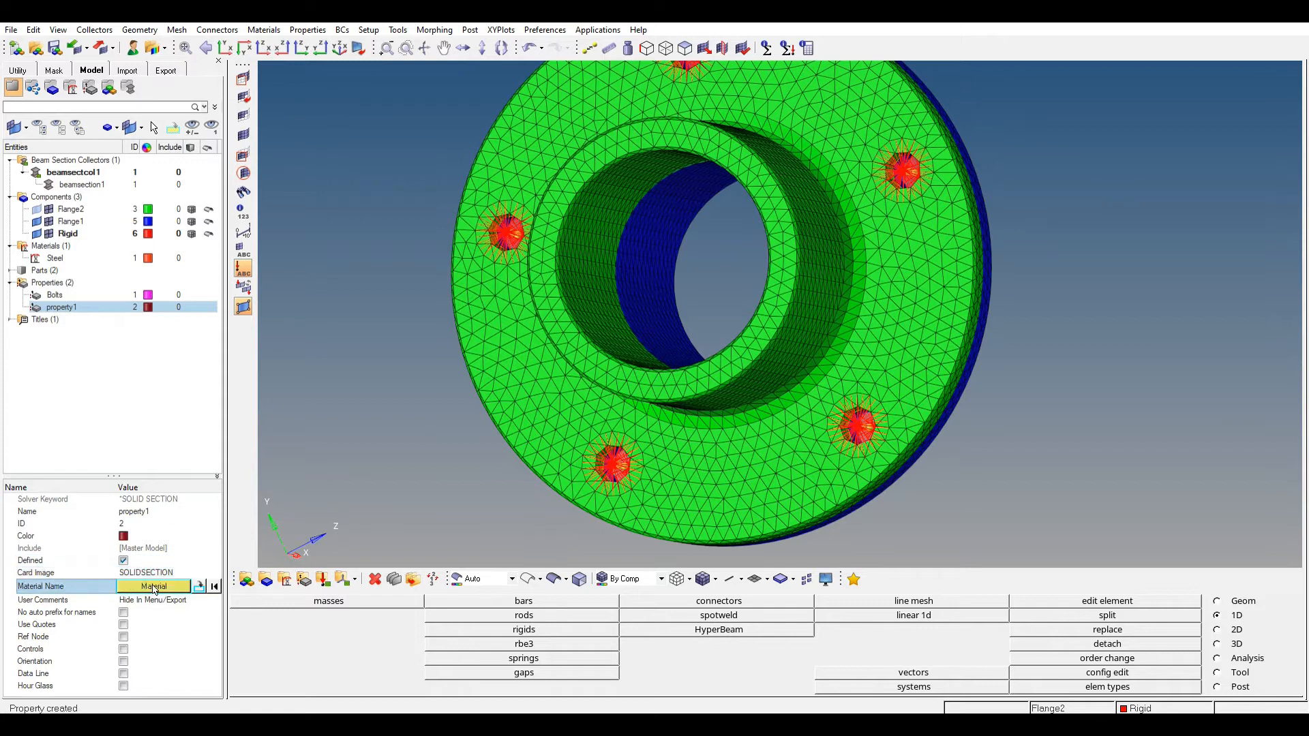
left_click(154, 587)
left_click(39, 543)
left_click(194, 694)
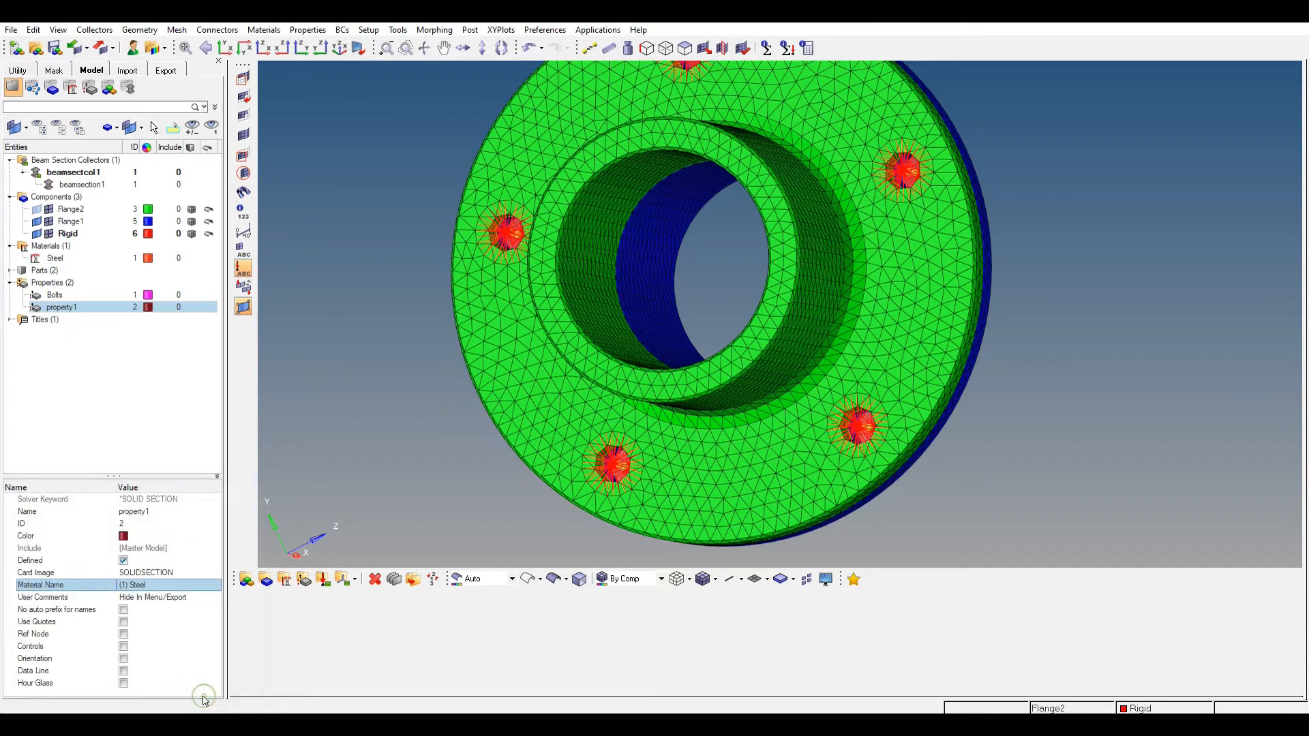
left_click(132, 393)
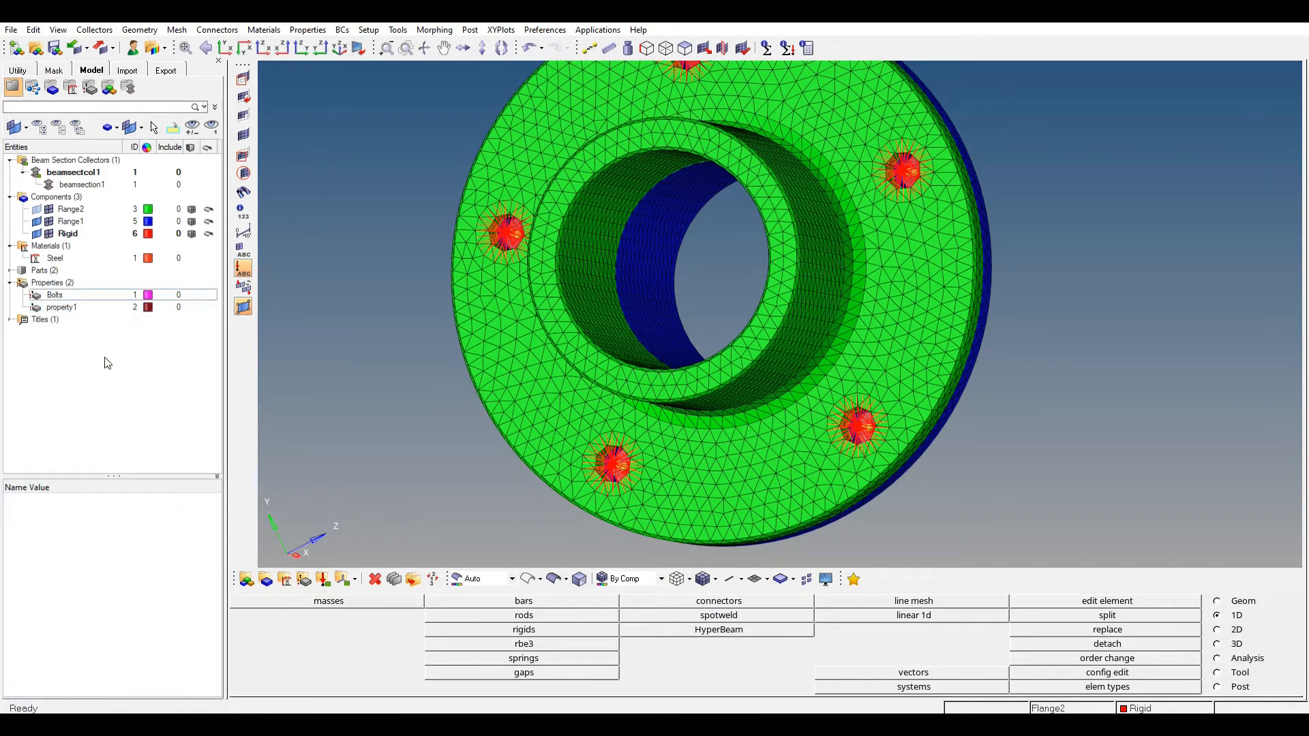
Step: Assign the solid section property property1 to both the Flange1 and Flange2 components and check the assignment on Flange1
left_click(75, 222)
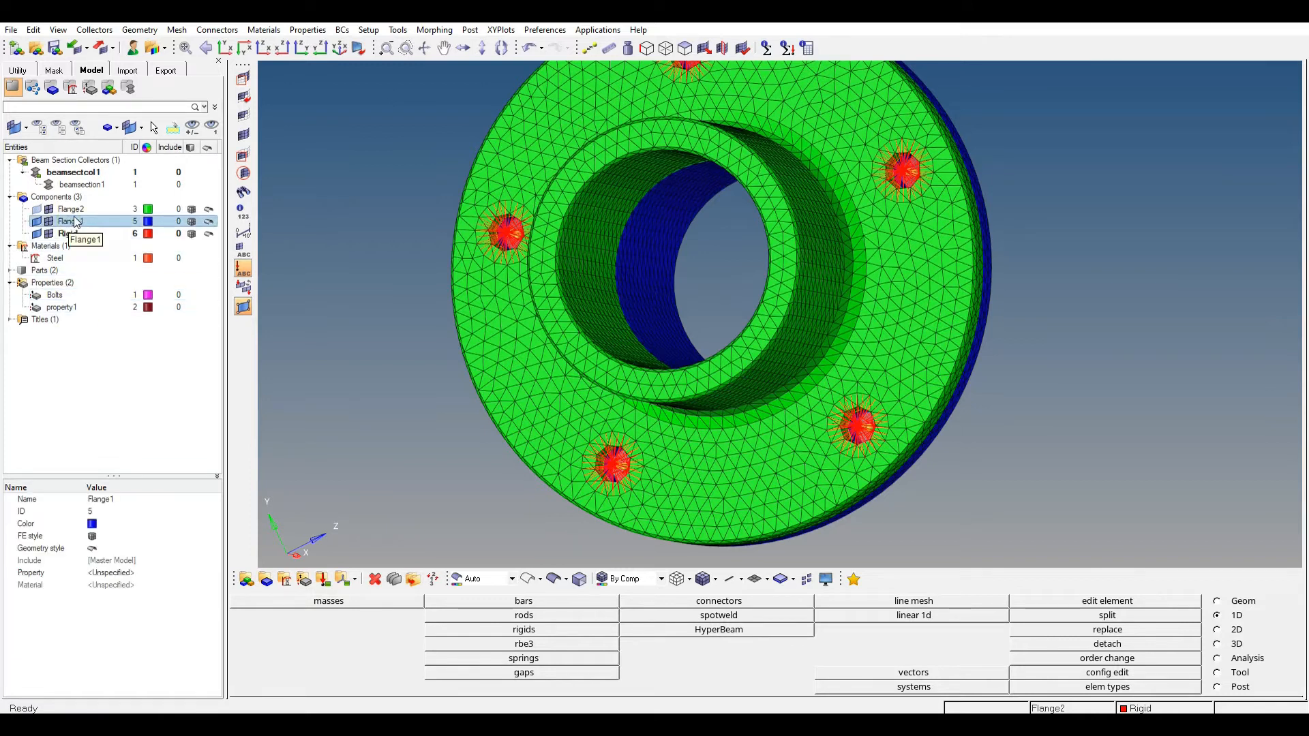
left_click(77, 211, "ctrl")
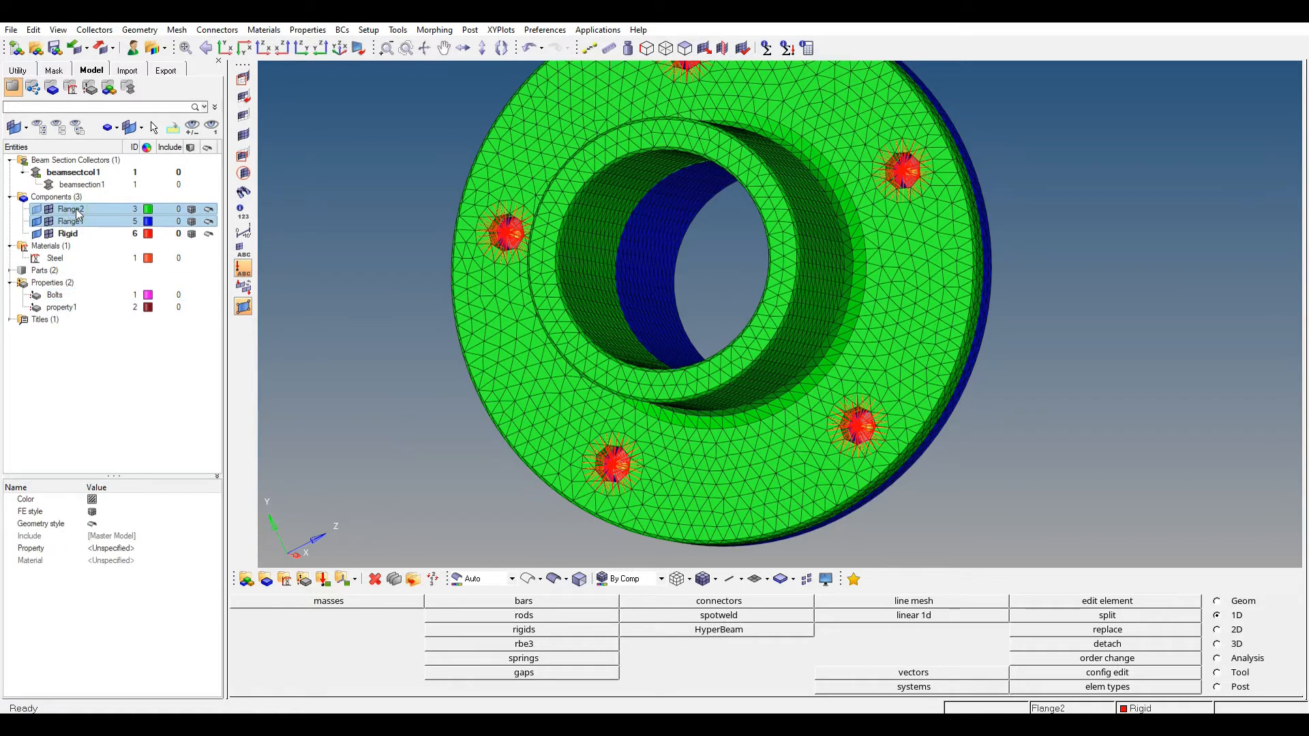
left_click(172, 550)
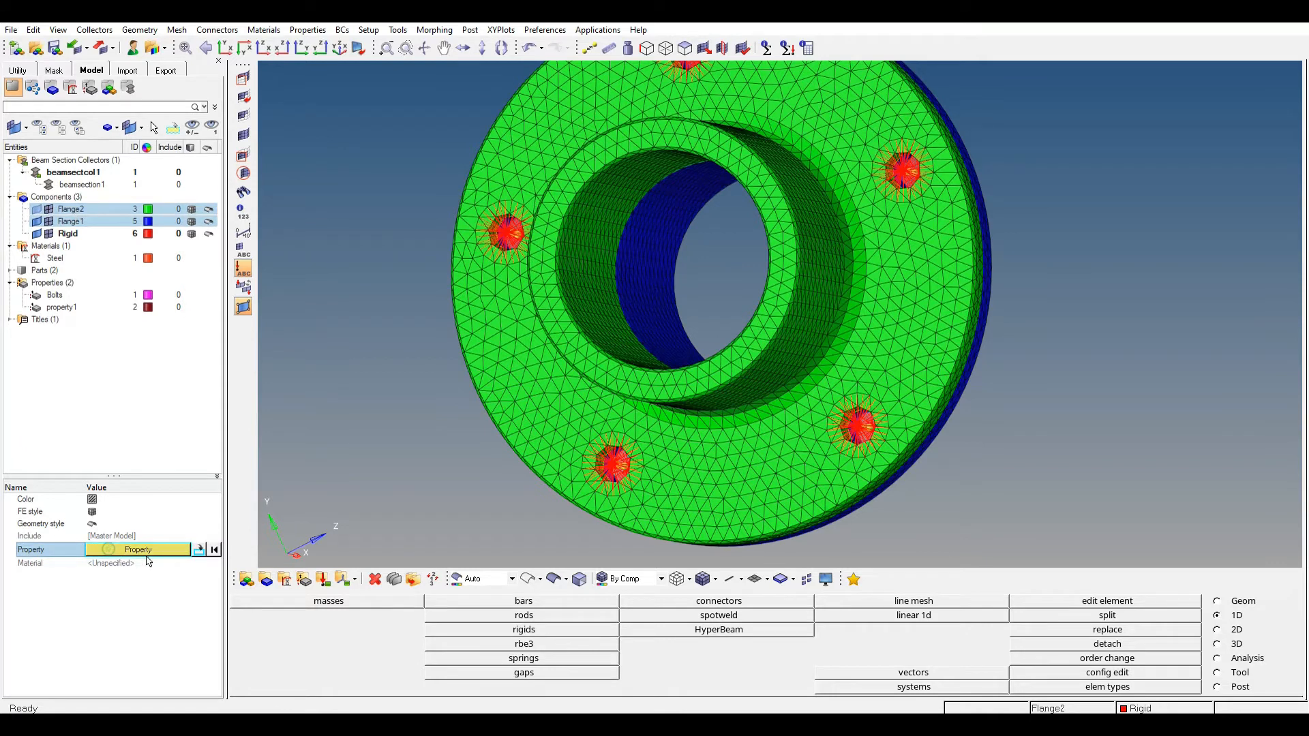
left_click(39, 553)
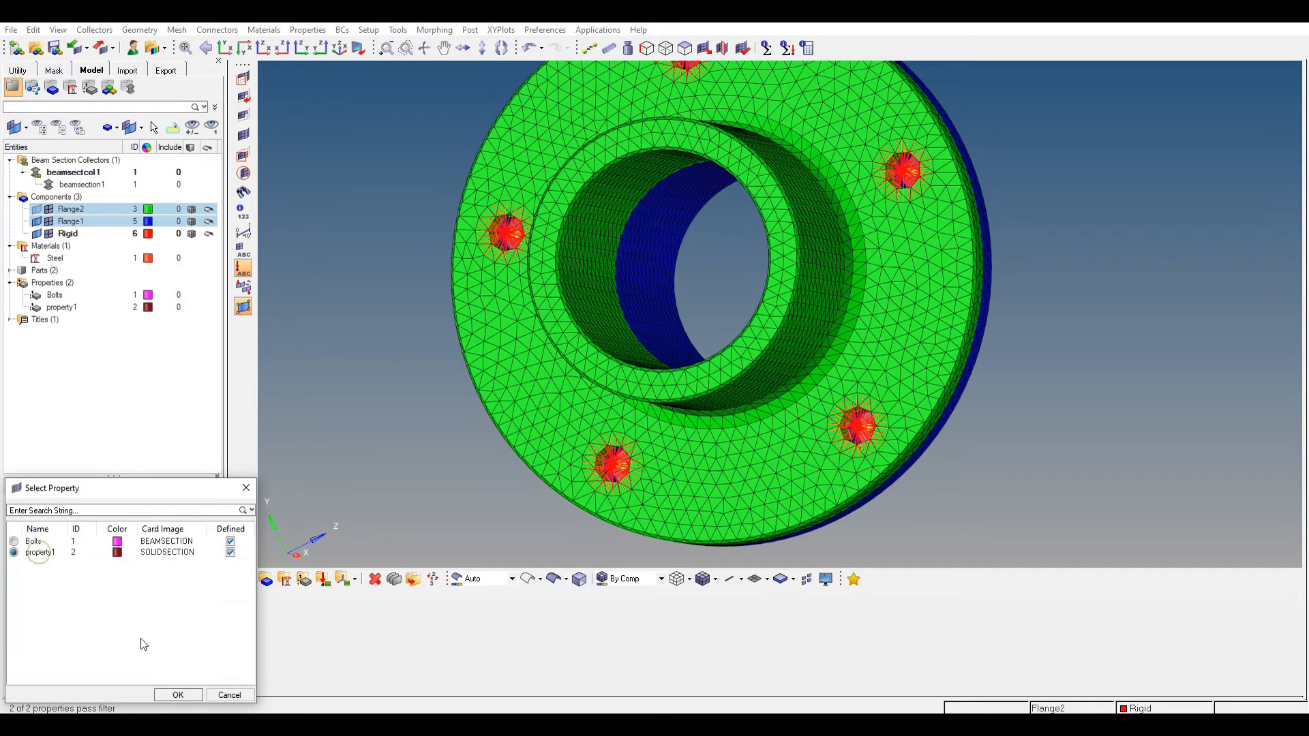
left_click(179, 696)
left_click(133, 369)
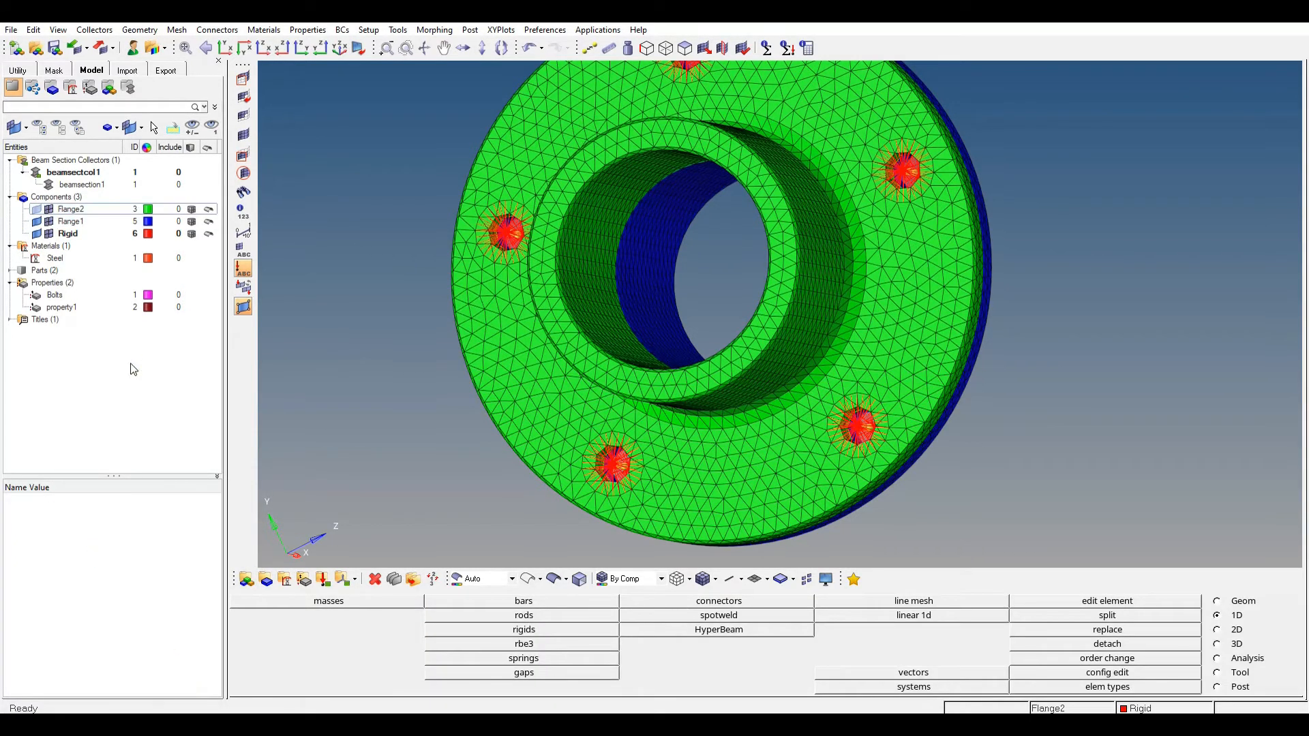
left_click(71, 221)
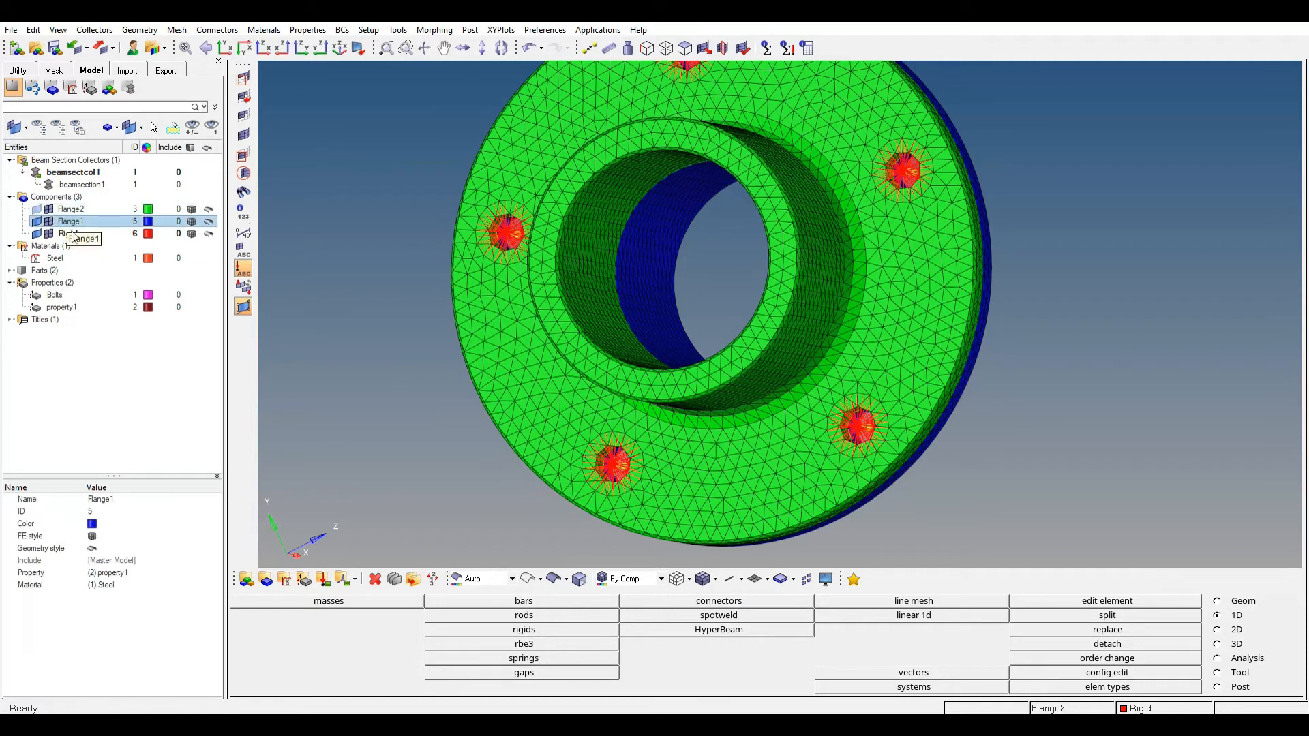
left_click(65, 209, "ctrl")
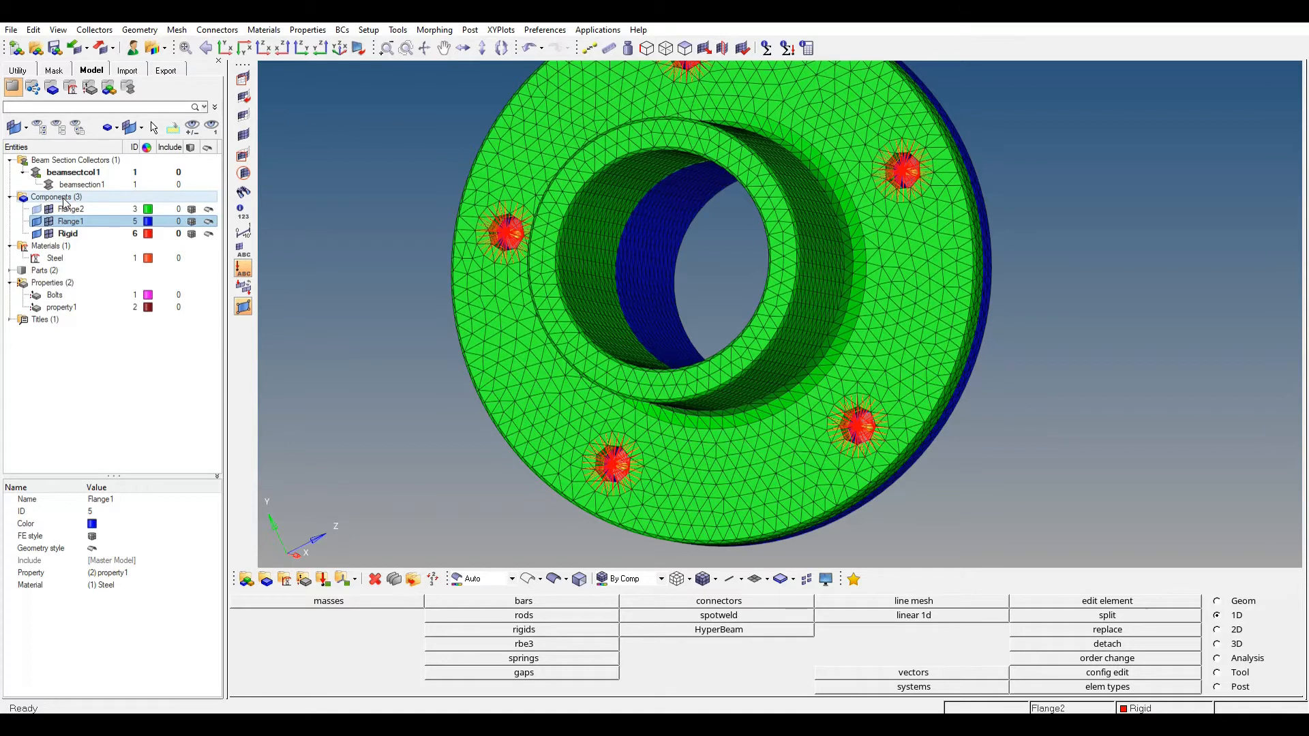
Step: Create a new component named Bolts
right_click(64, 201)
left_click(82, 212)
type("Bolt")
key("Return")
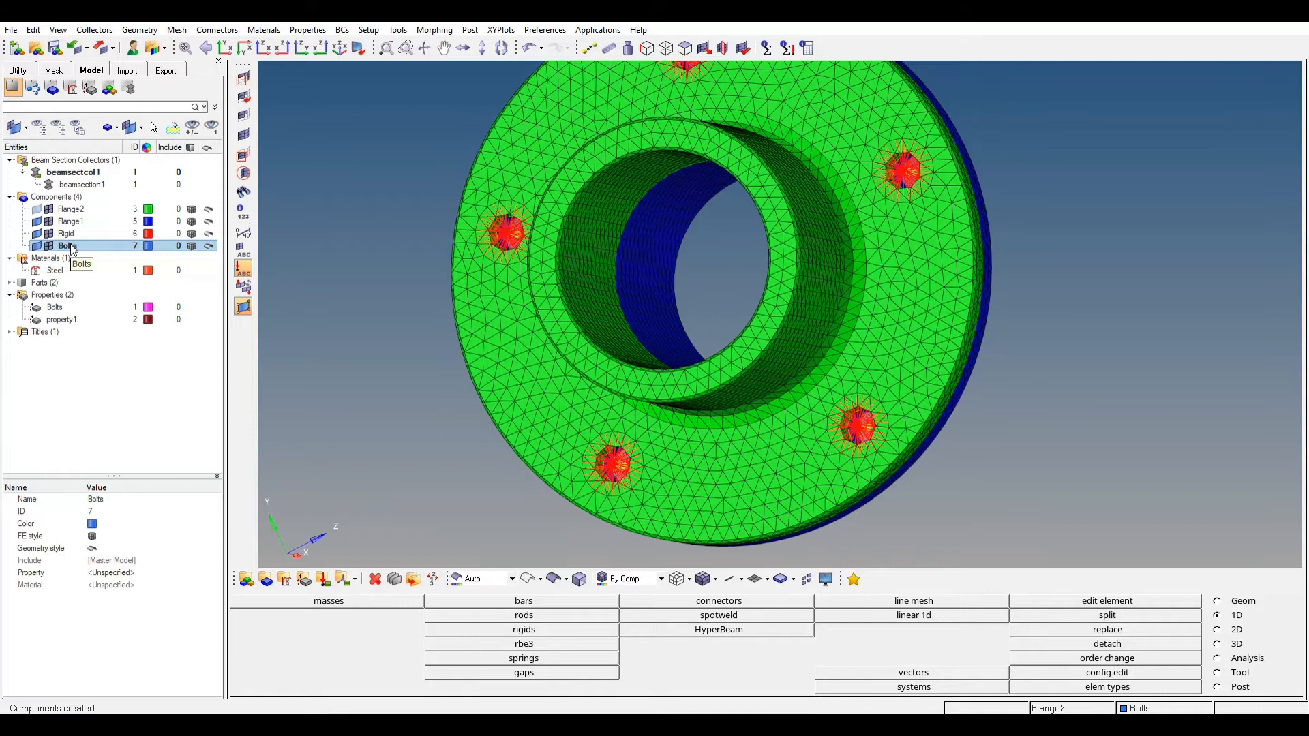
Step: Isolate the Rigid and Bolts components so only the rigid spiders and intermediate nodes are displayed
left_click(71, 236, "ctrl")
right_click(71, 236)
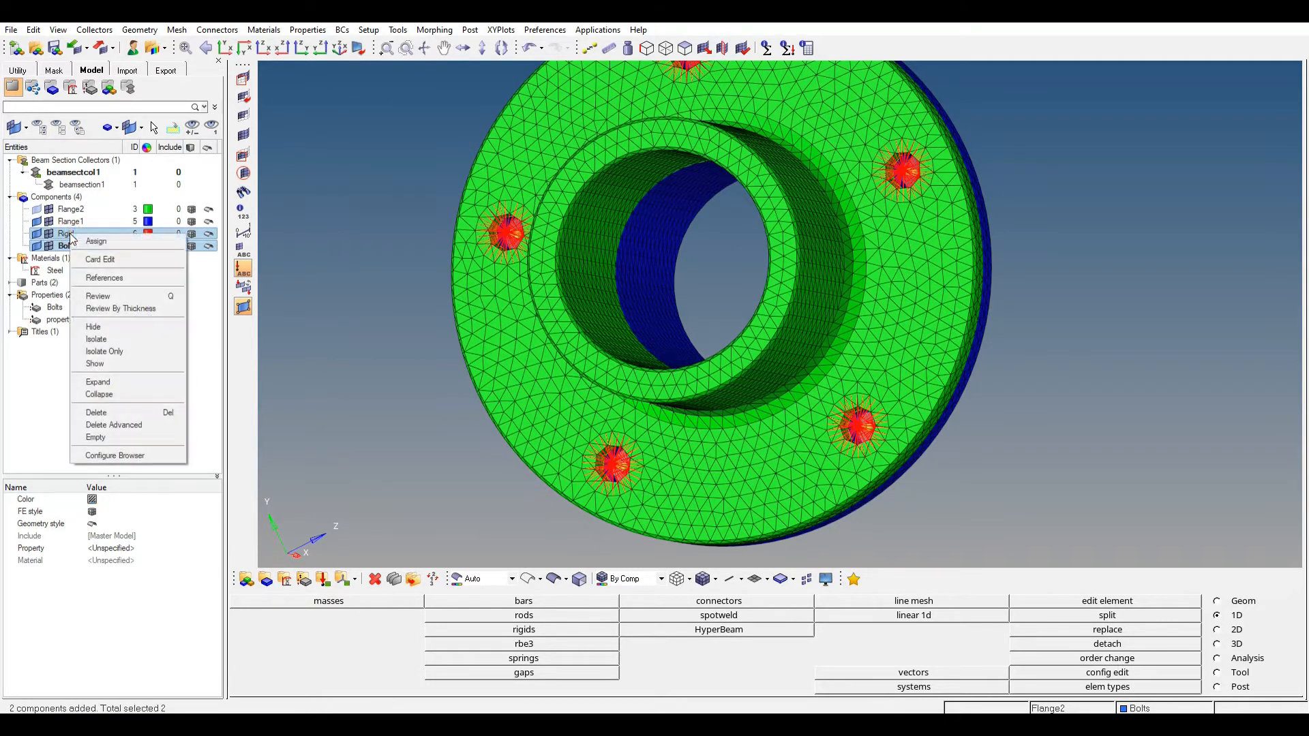
left_click(103, 360)
left_click_drag(508, 293, 594, 219, "ctrl")
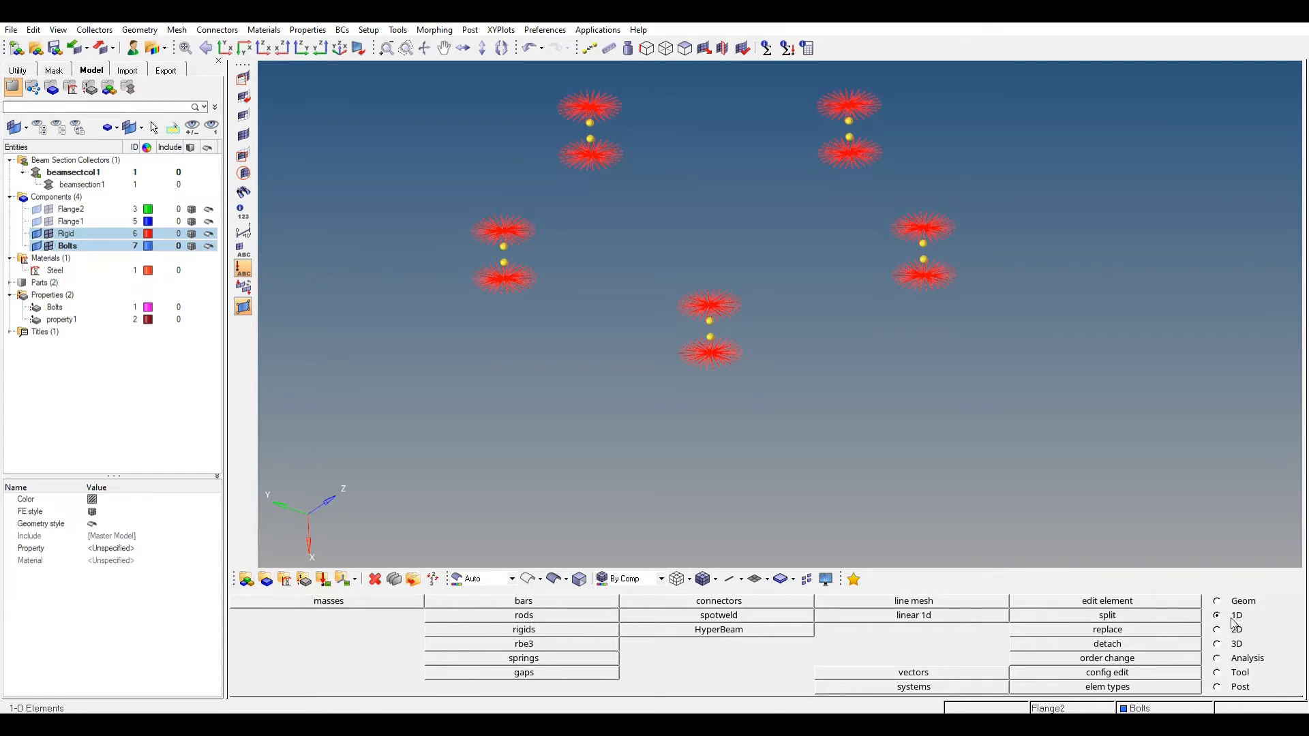
Step: Try to create a bar2 element from one lower rigid's centre node to the adjacent intermediate node, using a rigid rim node for direction
left_click(521, 601)
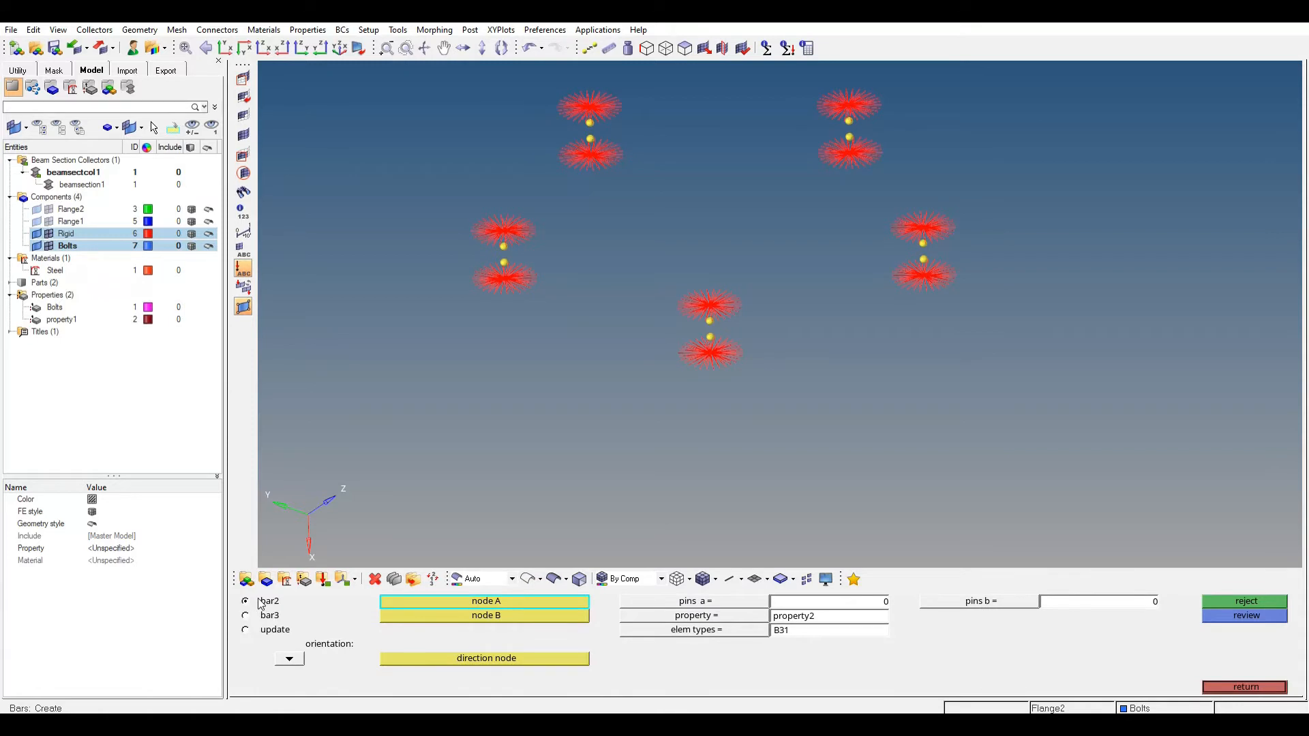
scroll(476, 290, "up", 5)
right_click_drag(491, 210, 509, 279, "ctrl")
left_click_drag(472, 359, 497, 370, "ctrl")
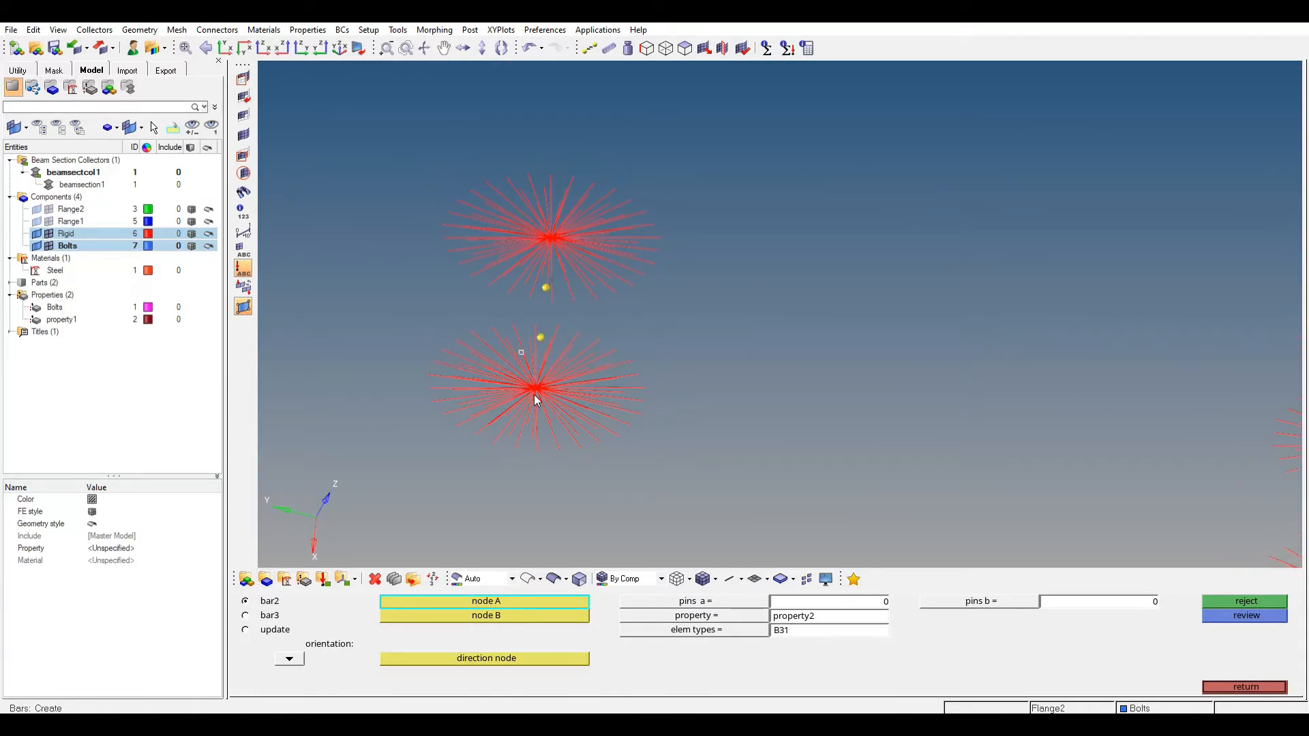
left_click_drag(571, 400, 566, 399, "ctrl")
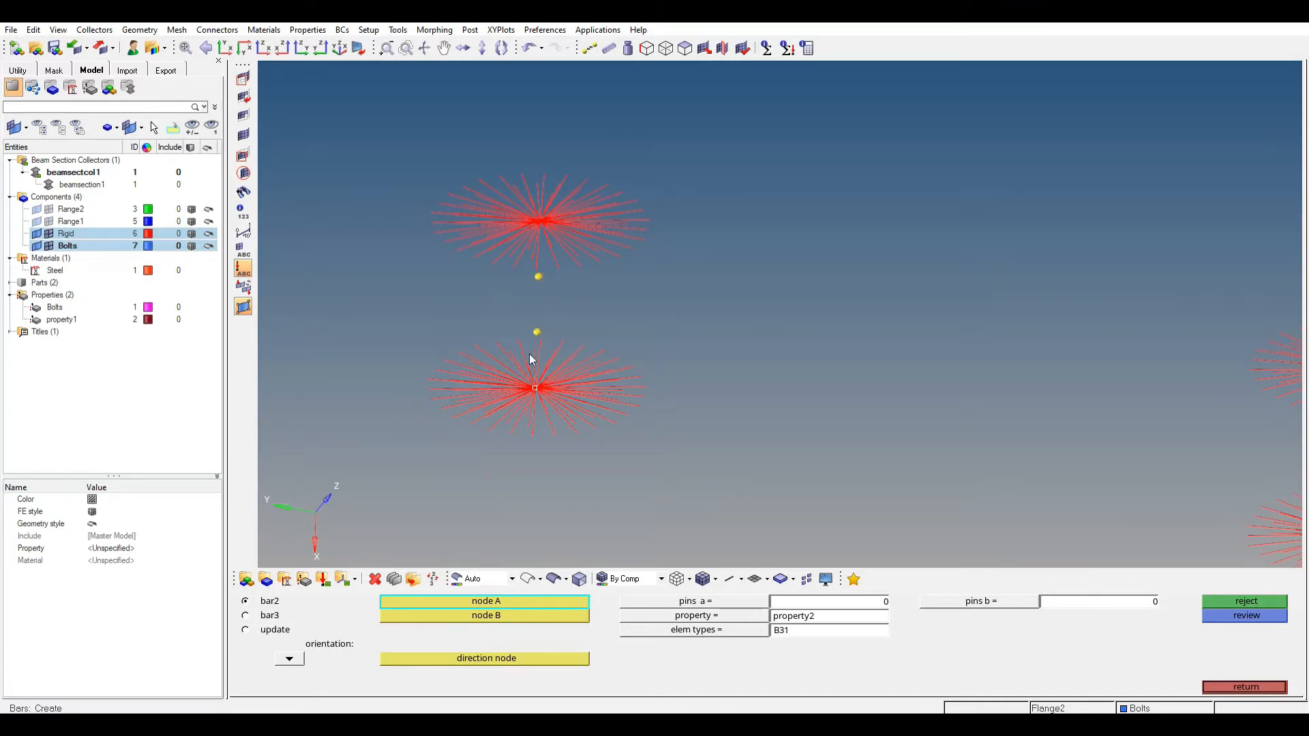
left_click_drag(536, 382, 549, 407, "ctrl")
left_click(535, 388)
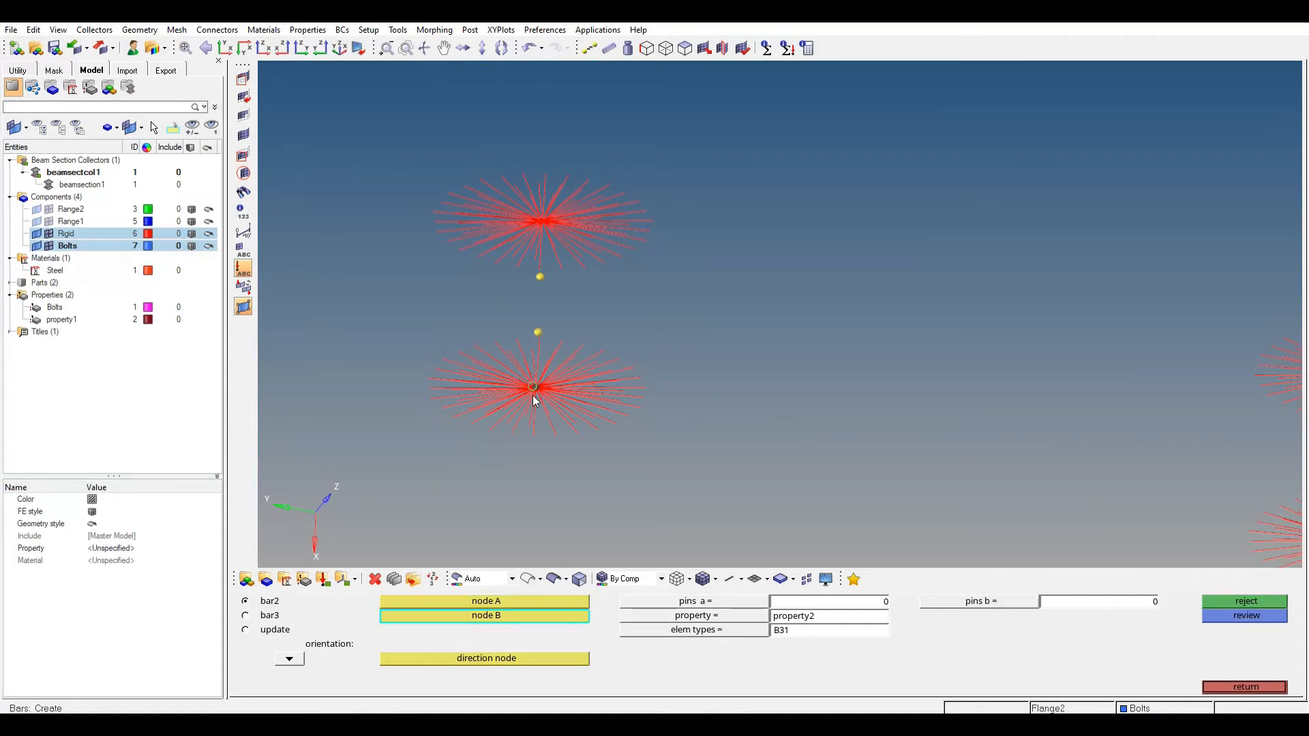
left_click(539, 333)
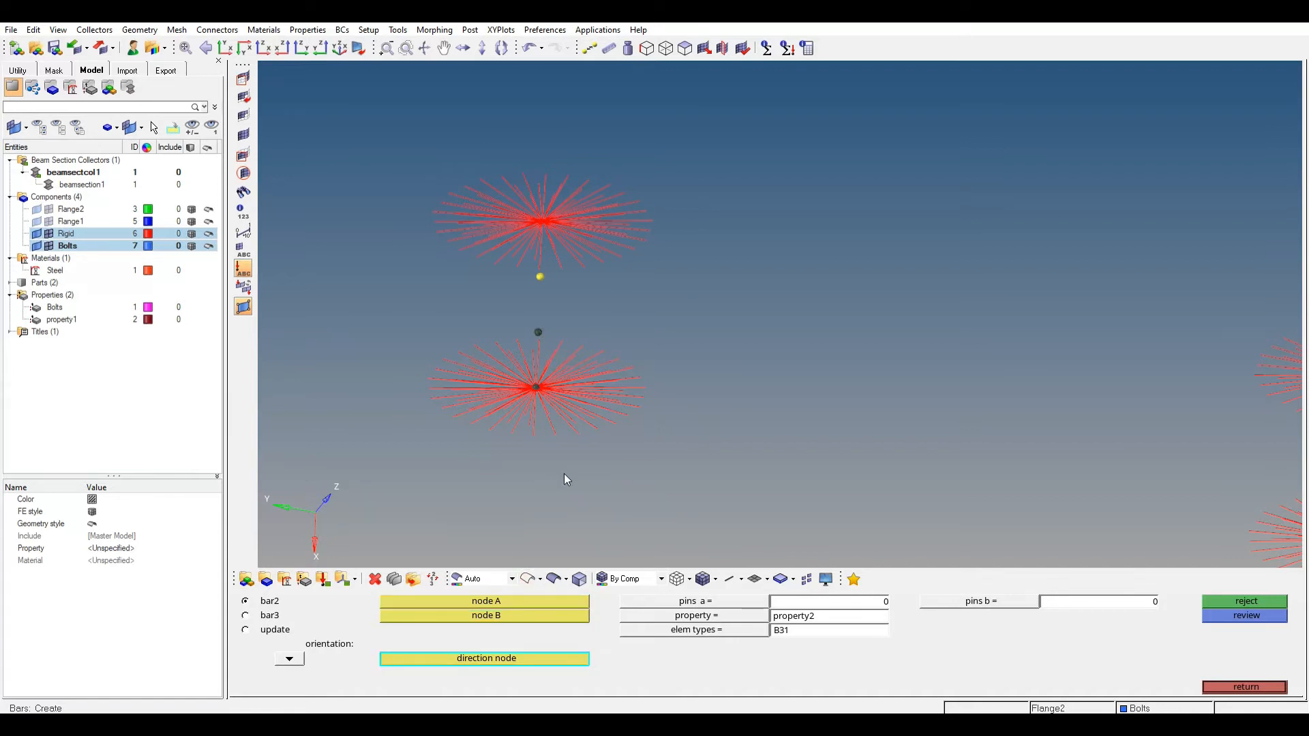
scroll(456, 407, "up", 2, "ctrl")
right_click_drag(549, 342, 516, 402, "ctrl")
scroll(515, 403, "down", 1, "ctrl")
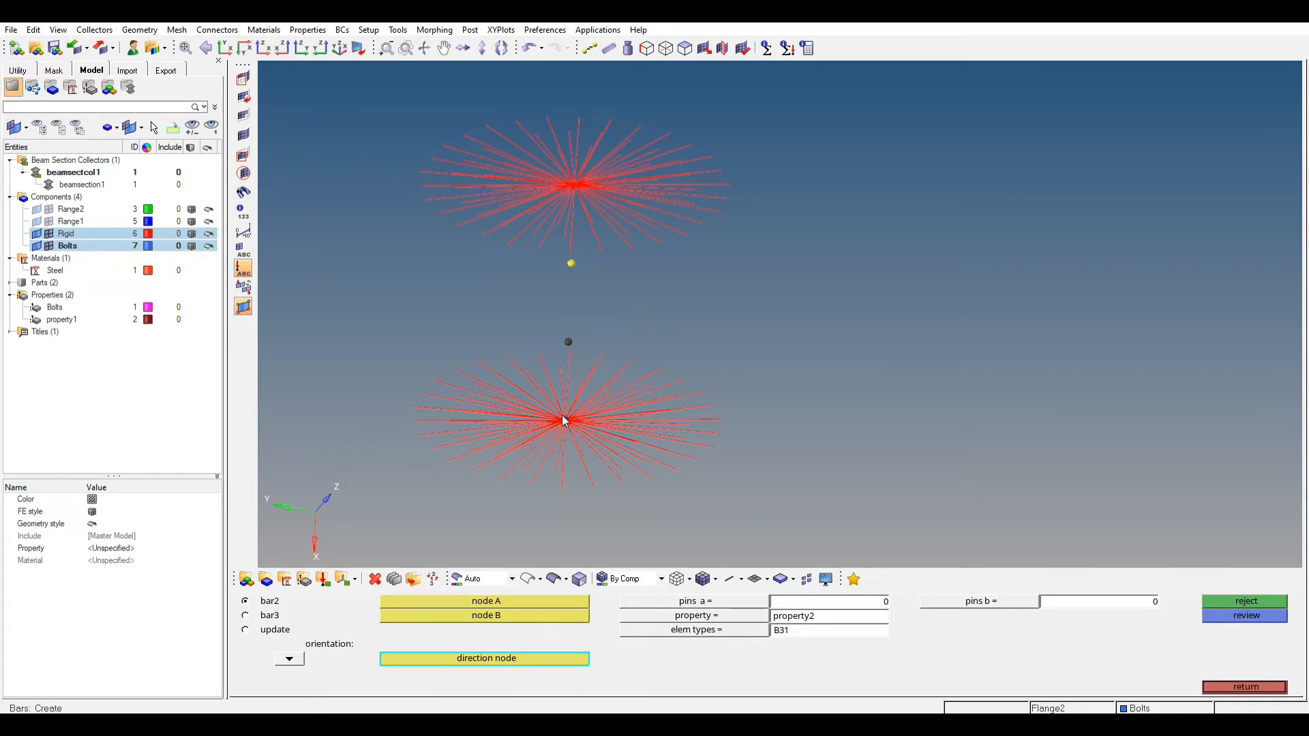
left_click(412, 408)
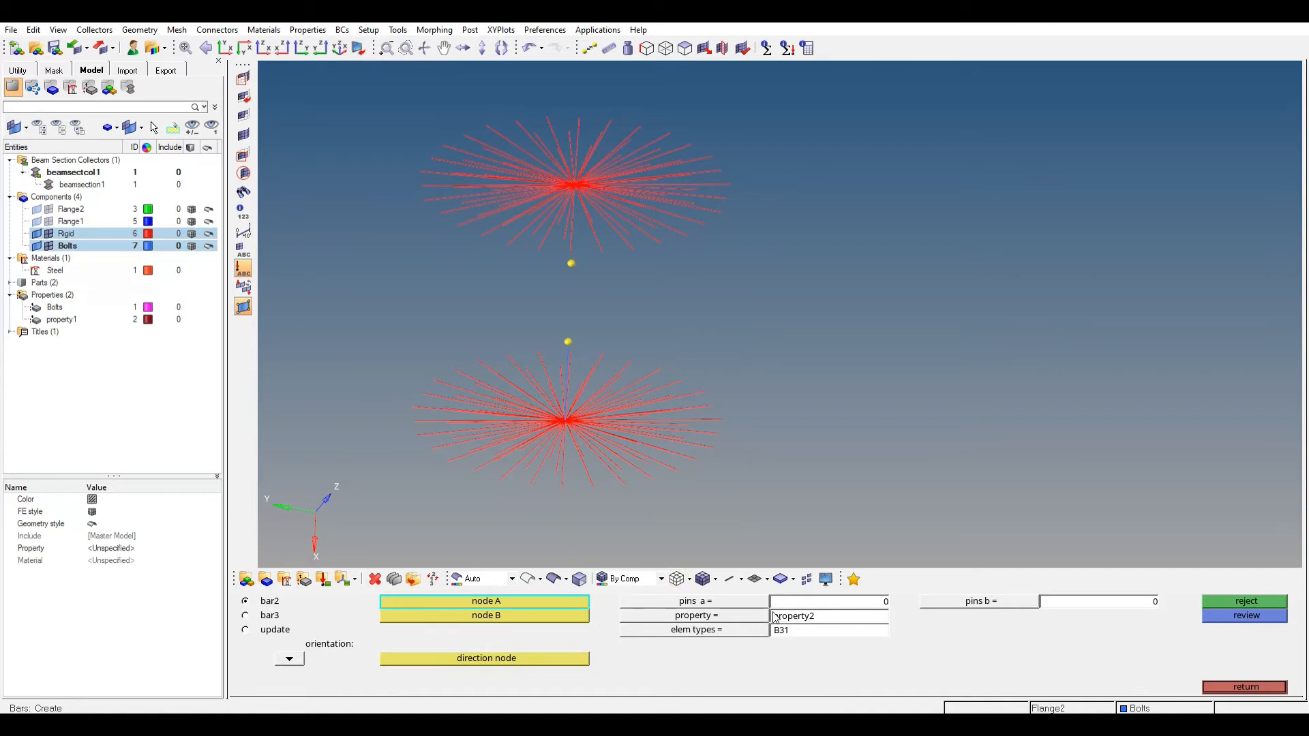
Step: Set the bar property to Bolts and create a bar2 element from the lower rigid's centre to the adjacent intermediate node, oriented by a rim node
left_click(737, 616)
left_click(329, 602)
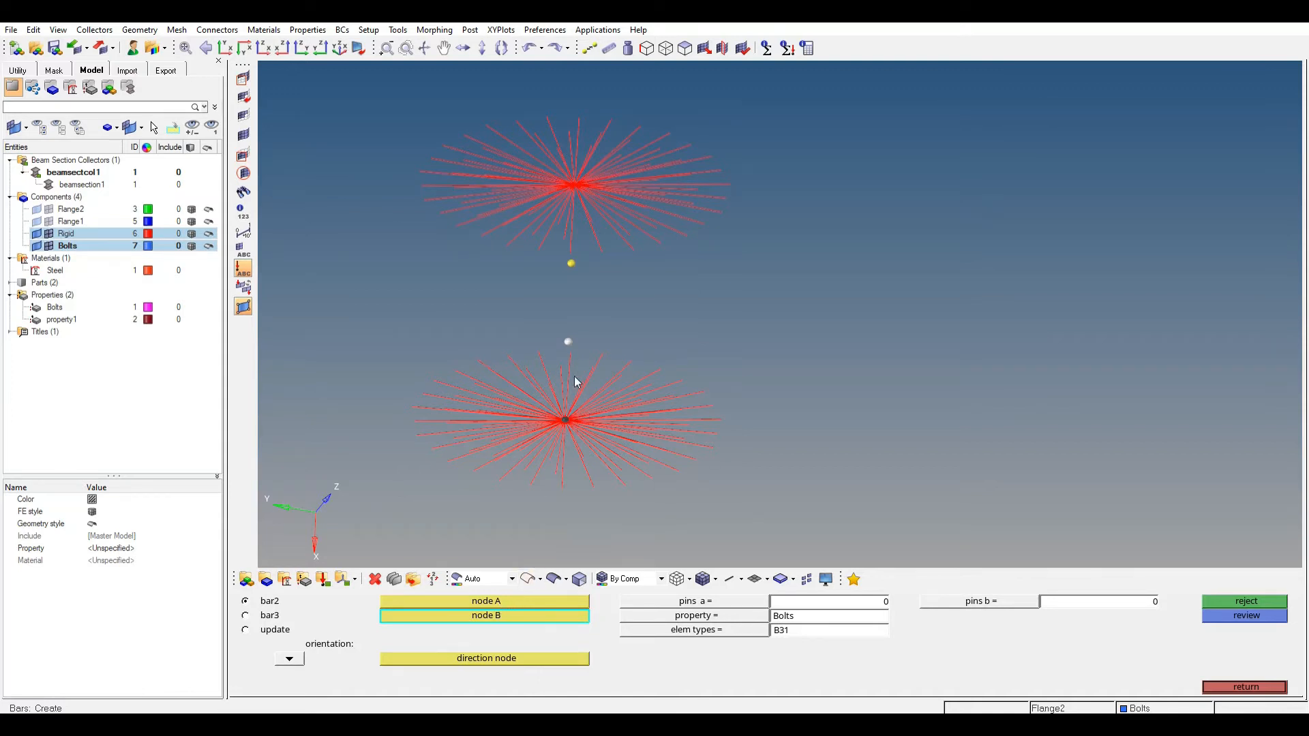
left_click(570, 343)
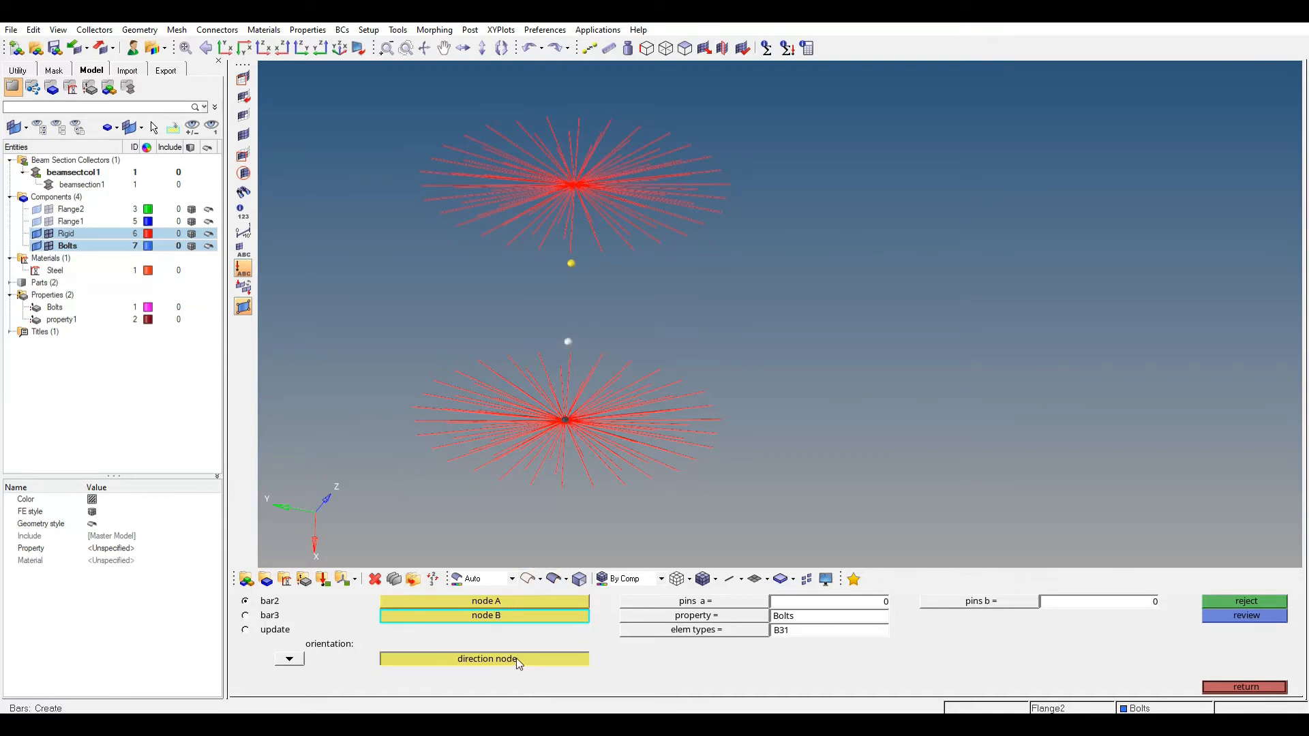
left_click(411, 407)
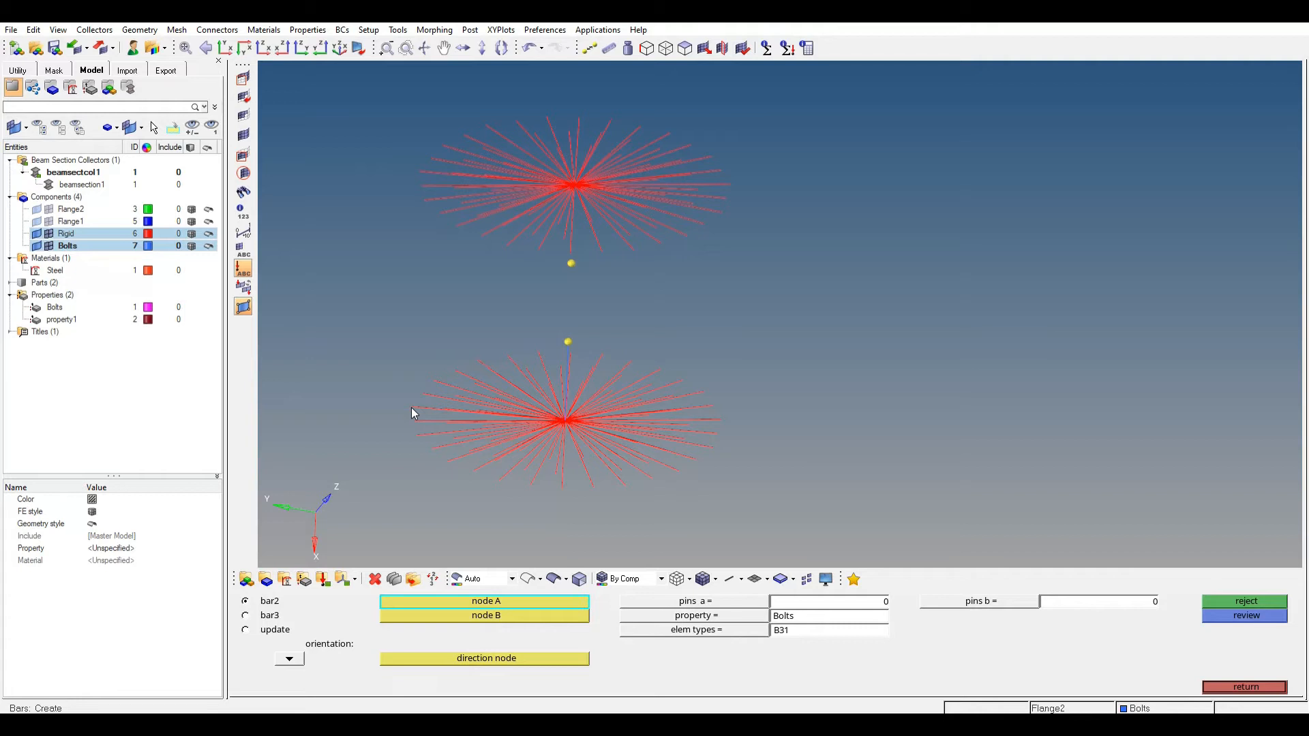
Step: Check the bar's circular section in the traditional and detailed 1D element representation, and restore the traditional representation
left_click(743, 581)
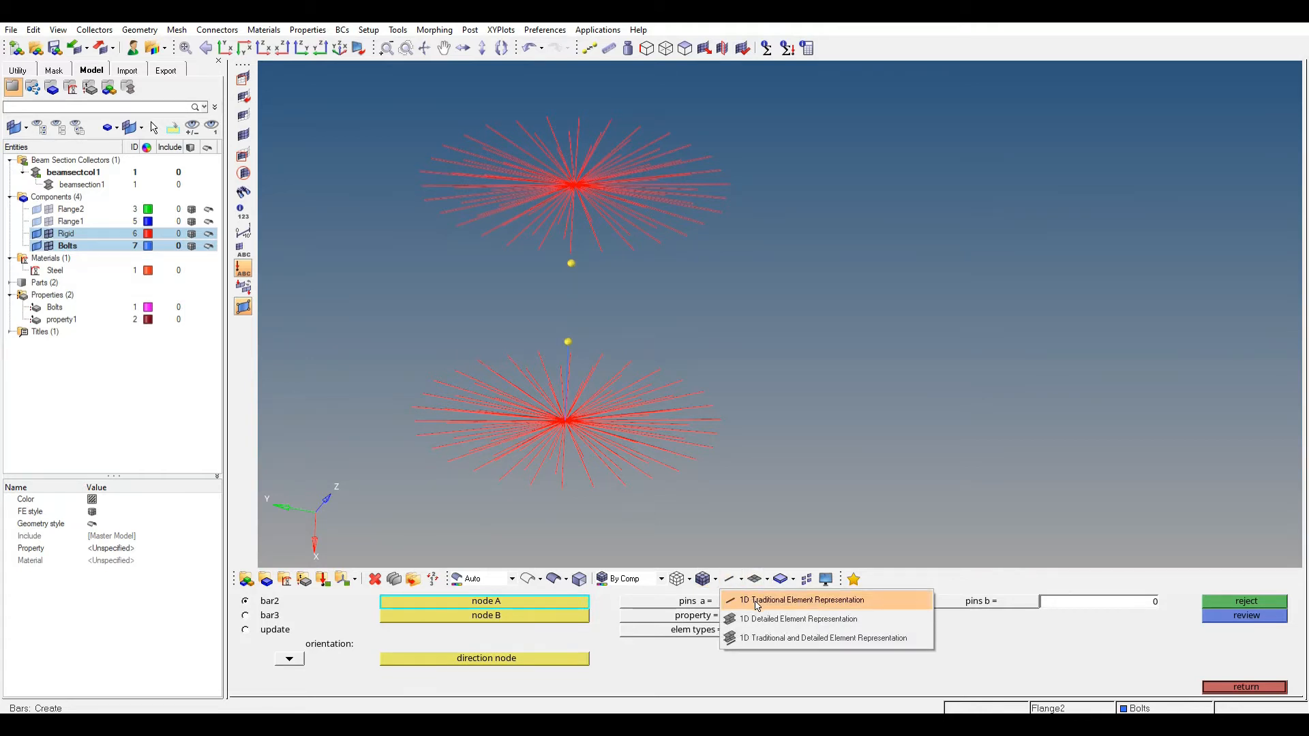
left_click(771, 638)
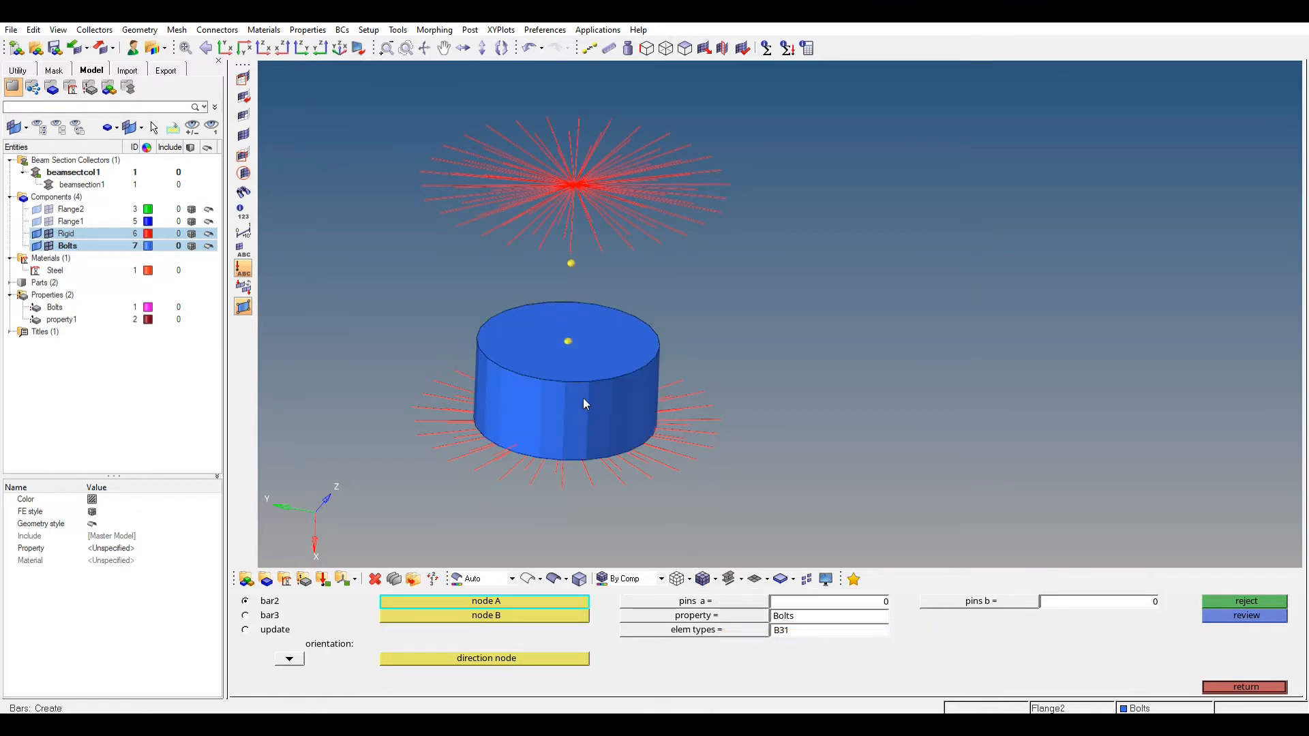
mouse_move(613, 314)
left_mouse_down("ctrl")
mouse_move(623, 365)
mouse_move(614, 290)
mouse_move(611, 312)
left_mouse_up("ctrl")
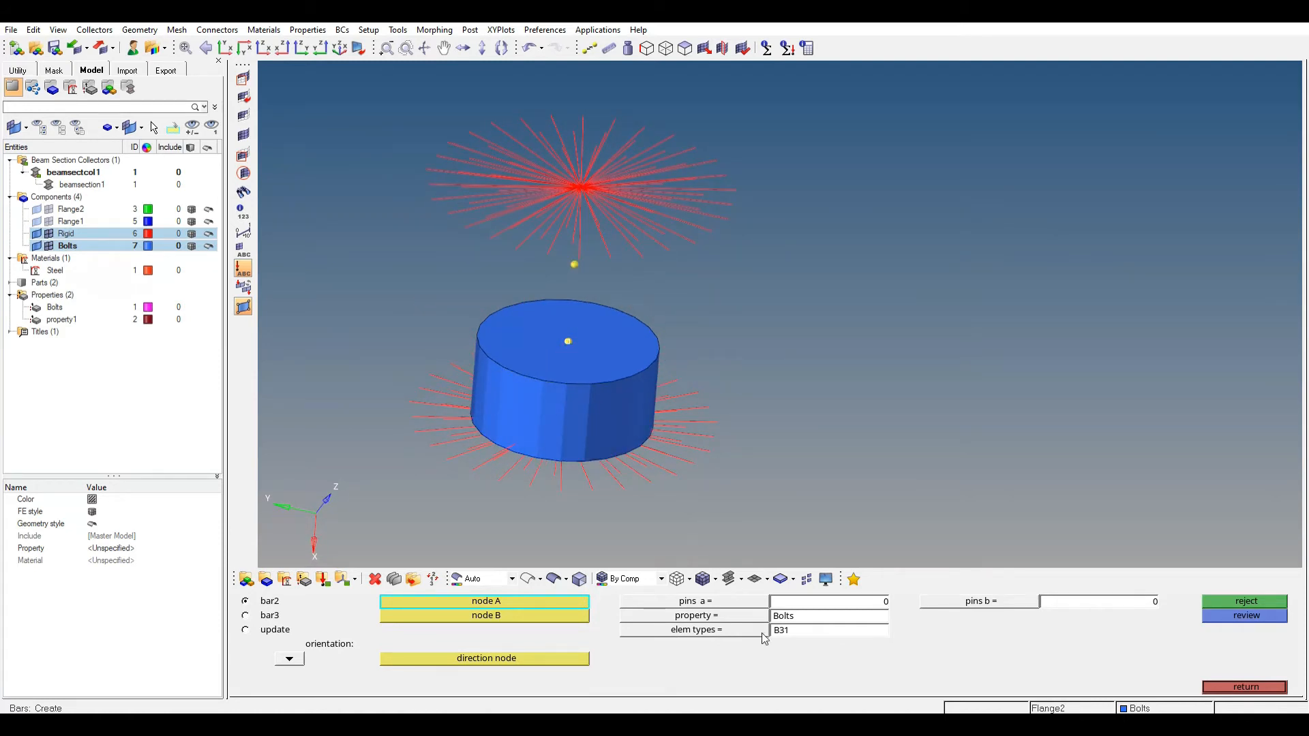
left_click(742, 580)
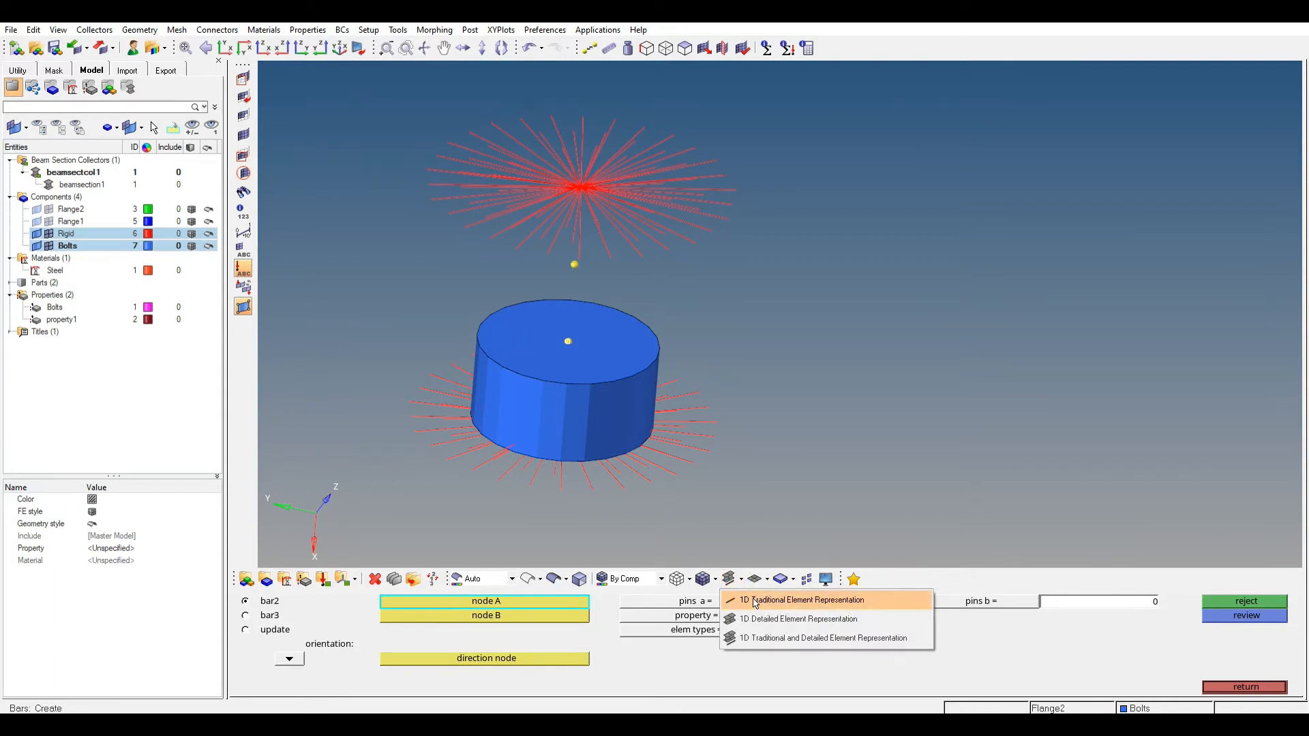
left_click(764, 600)
Step: Create bars between the two intermediate nodes and from the upper intermediate node to the upper rigid's centre, oriented by a lower rim node
left_click_drag(588, 426, 588, 407, "ctrl")
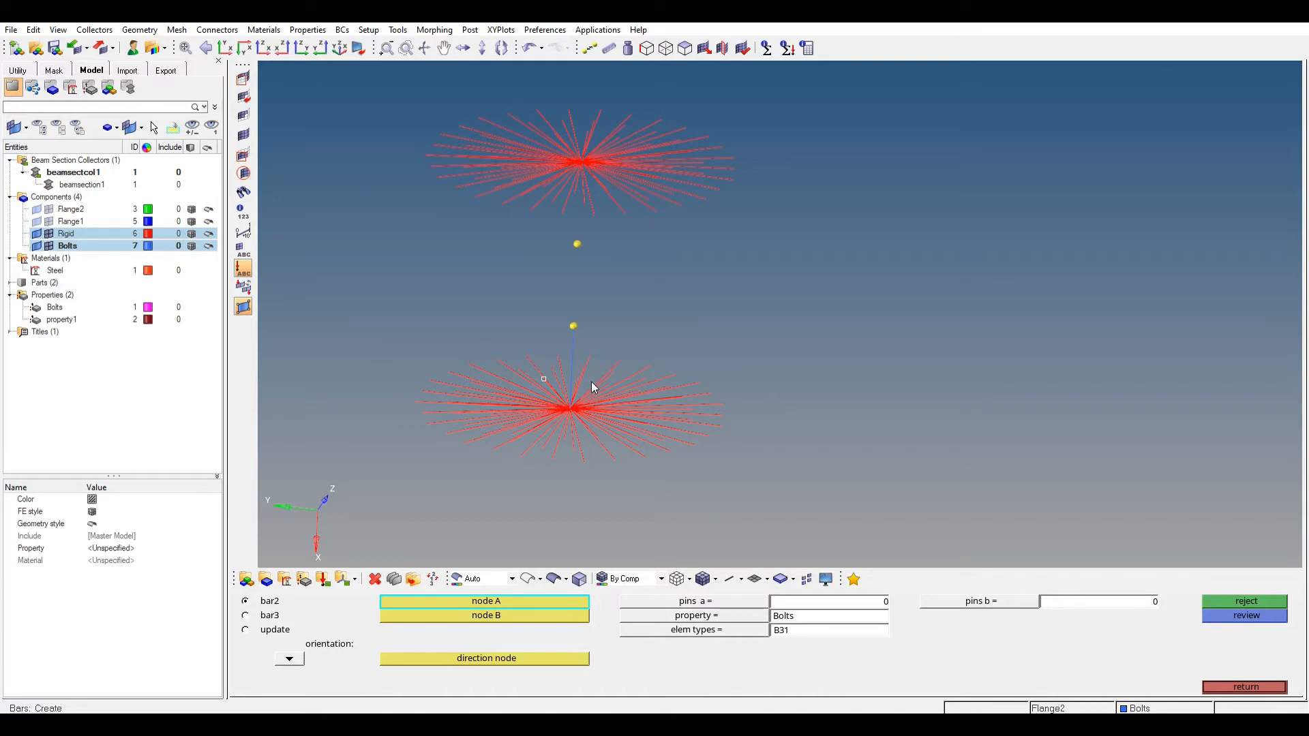
left_click(573, 327)
left_click(581, 246)
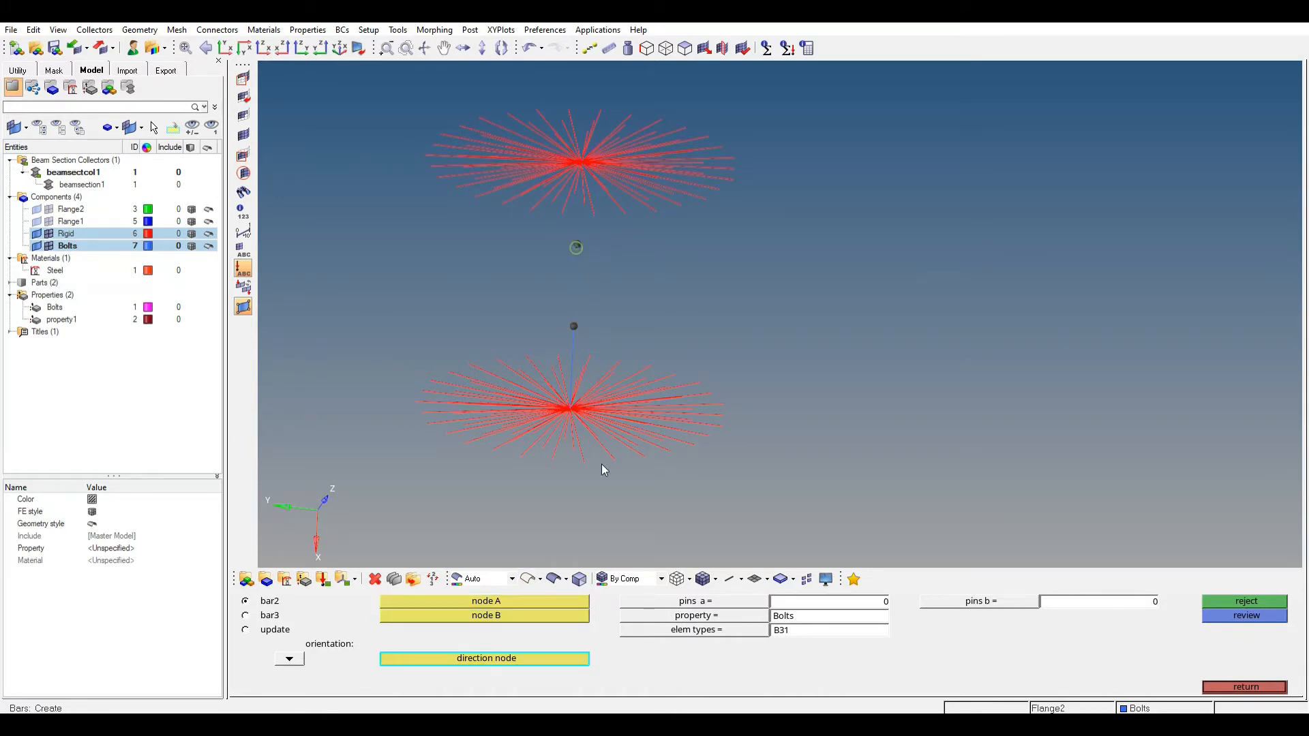
middle_click(415, 401)
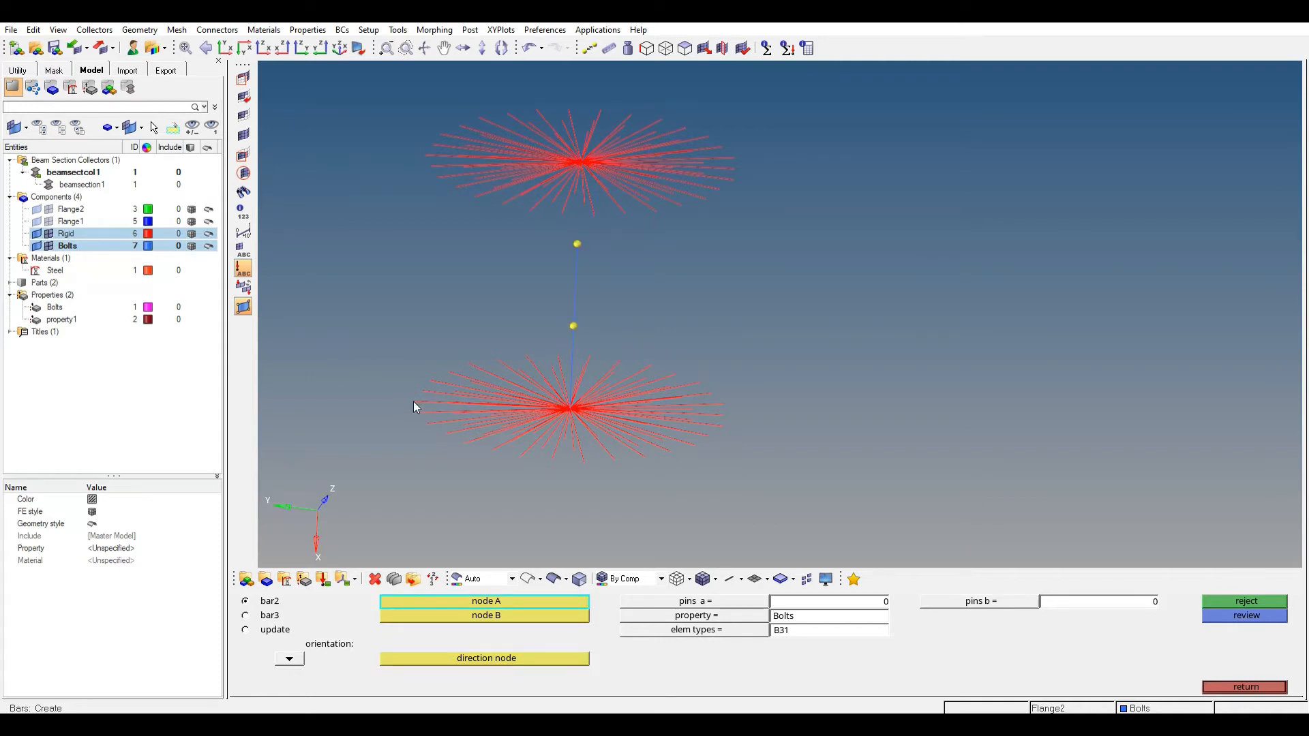
left_click(579, 247)
left_click(581, 163)
middle_click(418, 406)
Step: Check the bars at all five bolt holes in traditional and detailed 1D representation, restore the traditional representation, and finish creating bars
scroll(457, 382, "down", 5)
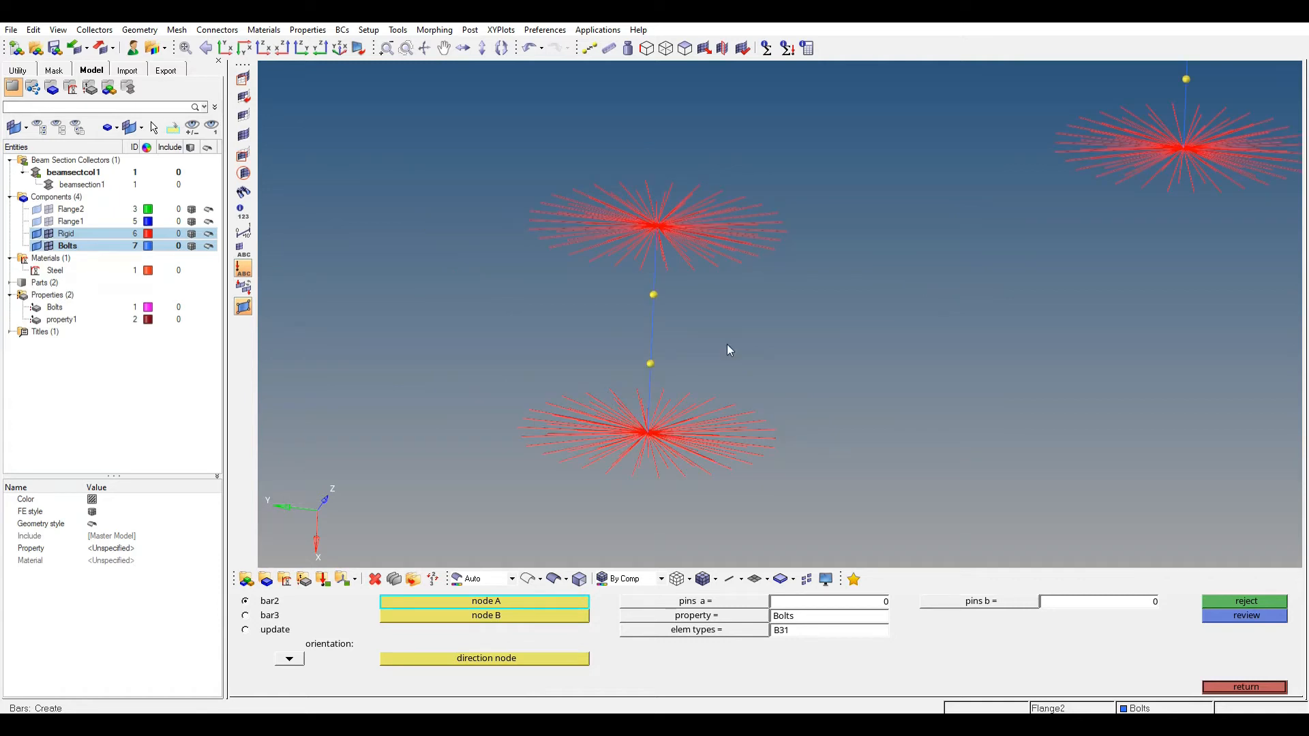
scroll(745, 378, "down", 4)
right_click_drag(675, 393, 782, 454, "ctrl")
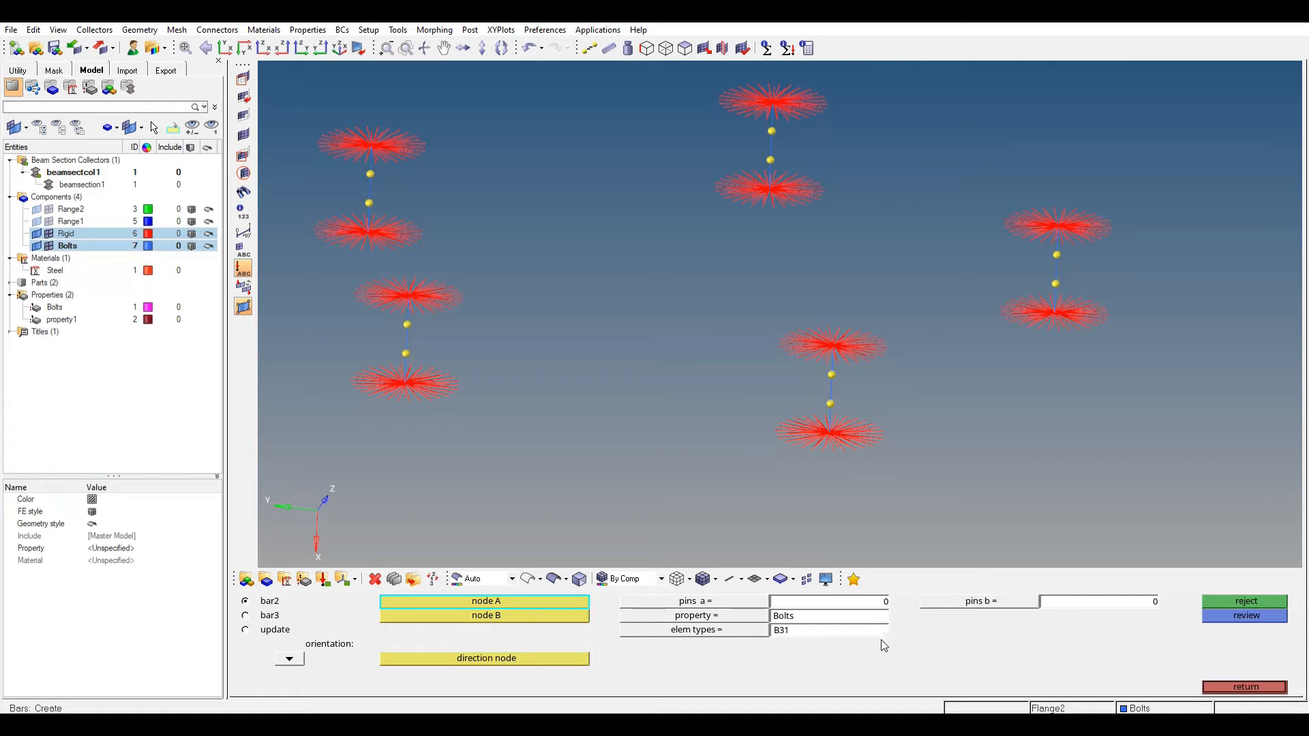
left_click(740, 579)
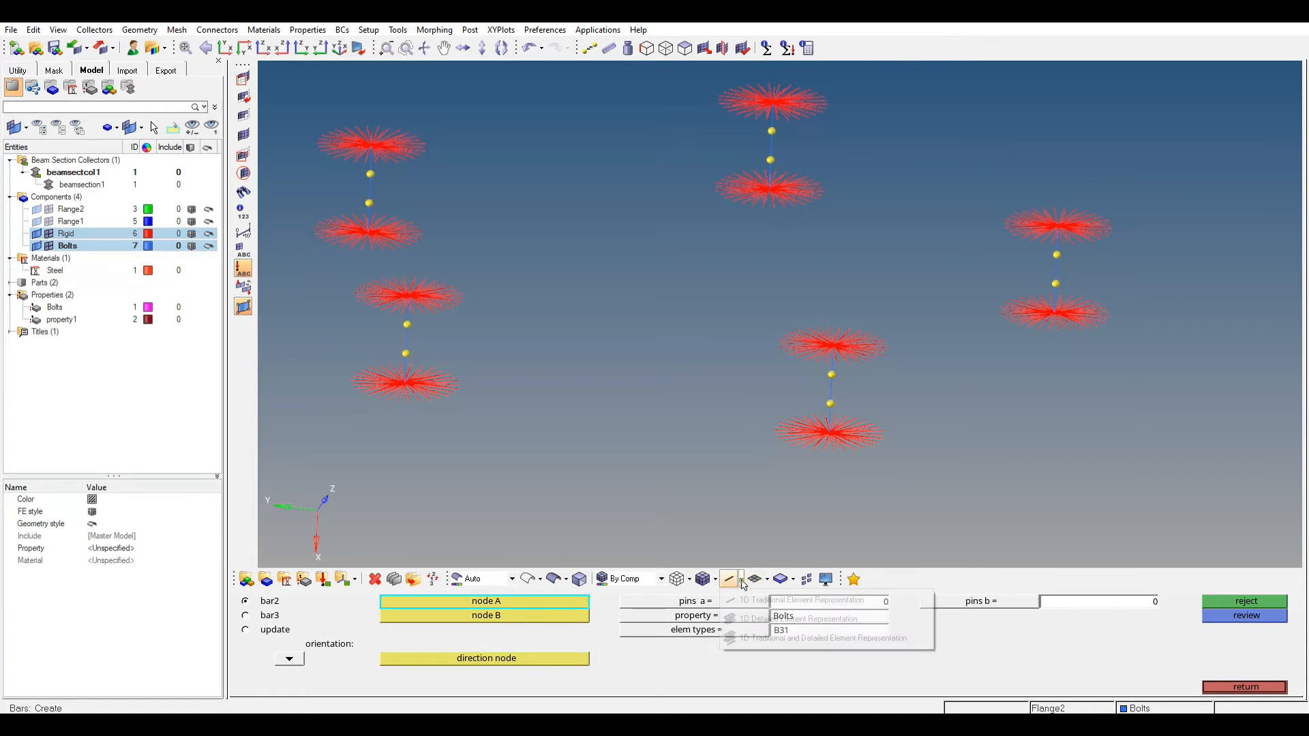
left_click(761, 641)
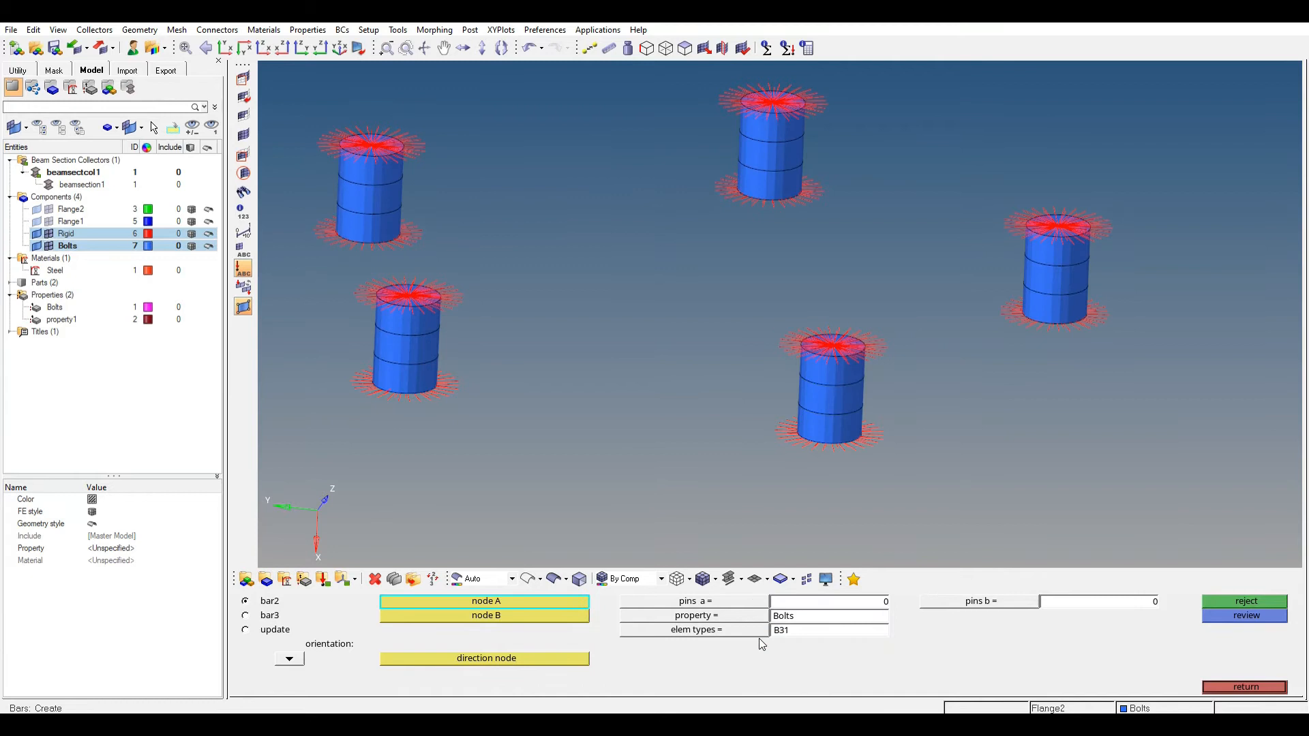
left_click(742, 581)
left_click(756, 600)
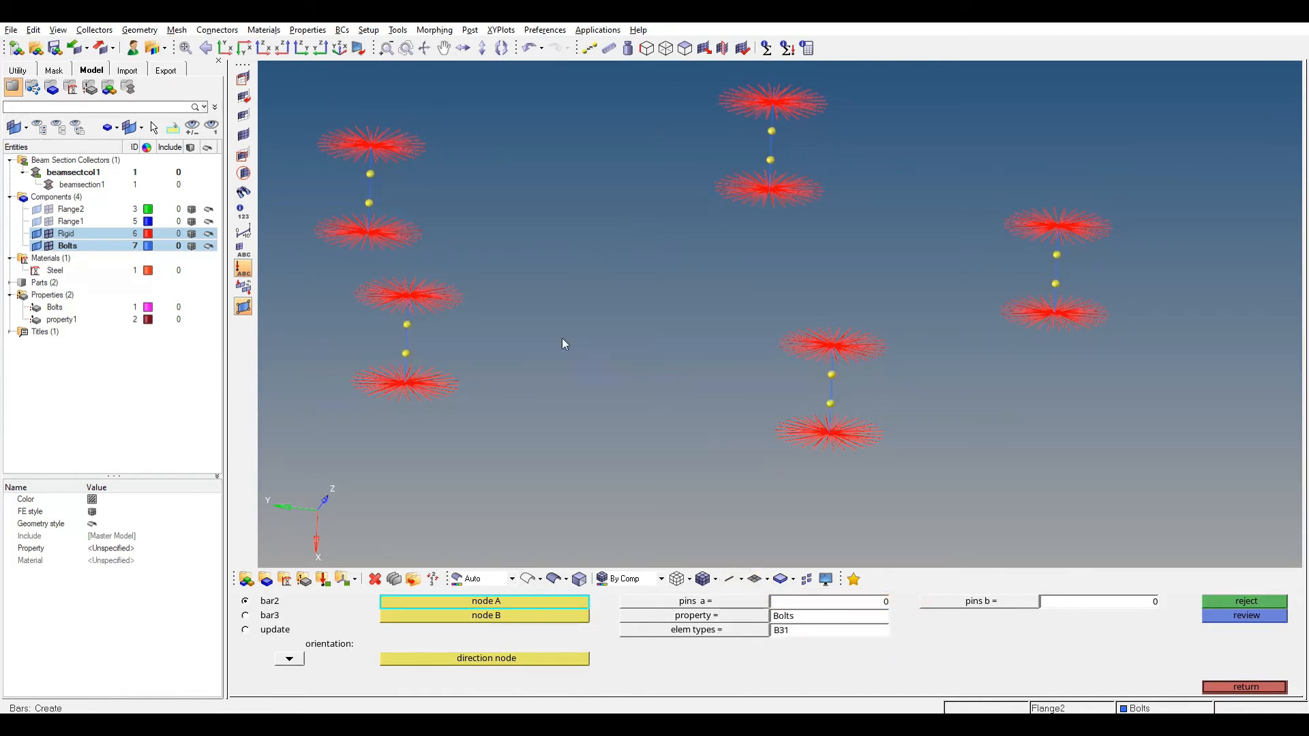
right_click_drag(545, 238, 578, 273, "ctrl")
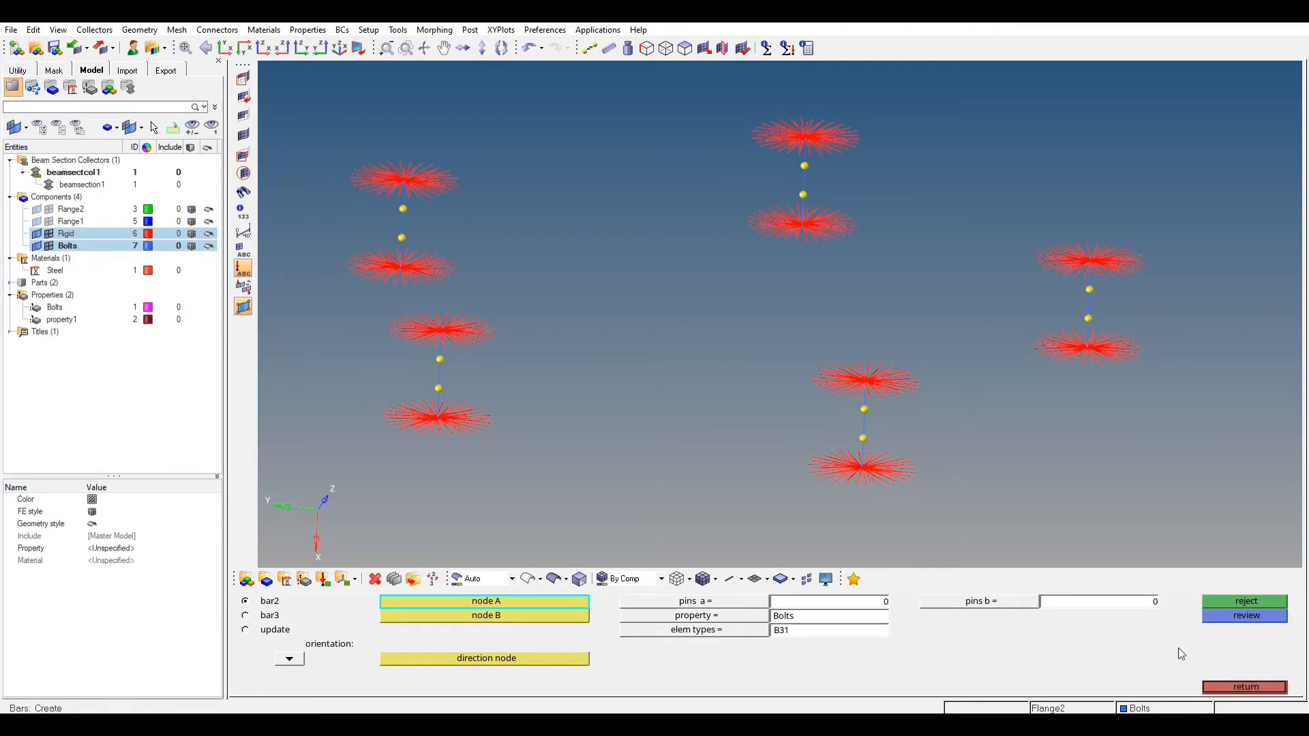
left_click(1245, 686)
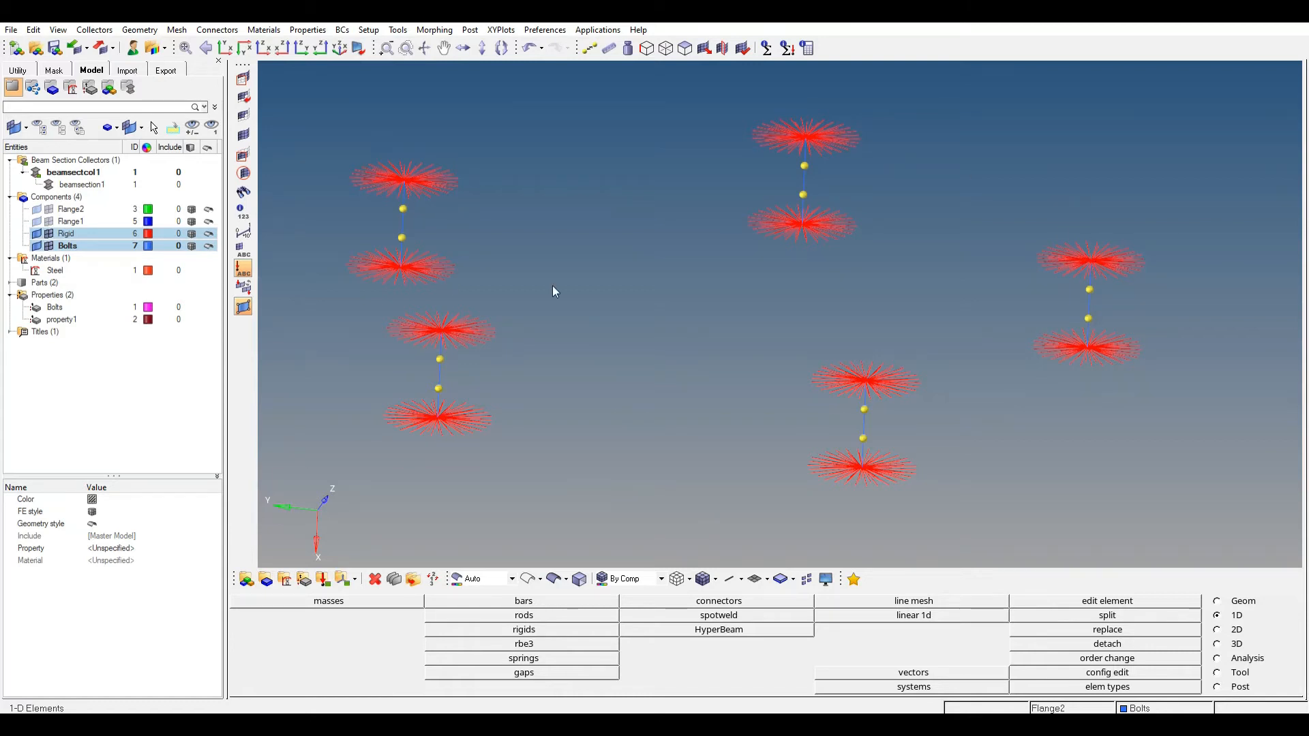
Step: Select the centre nodes of the five upper rigids for translation and duplicate them
left_click(1218, 674)
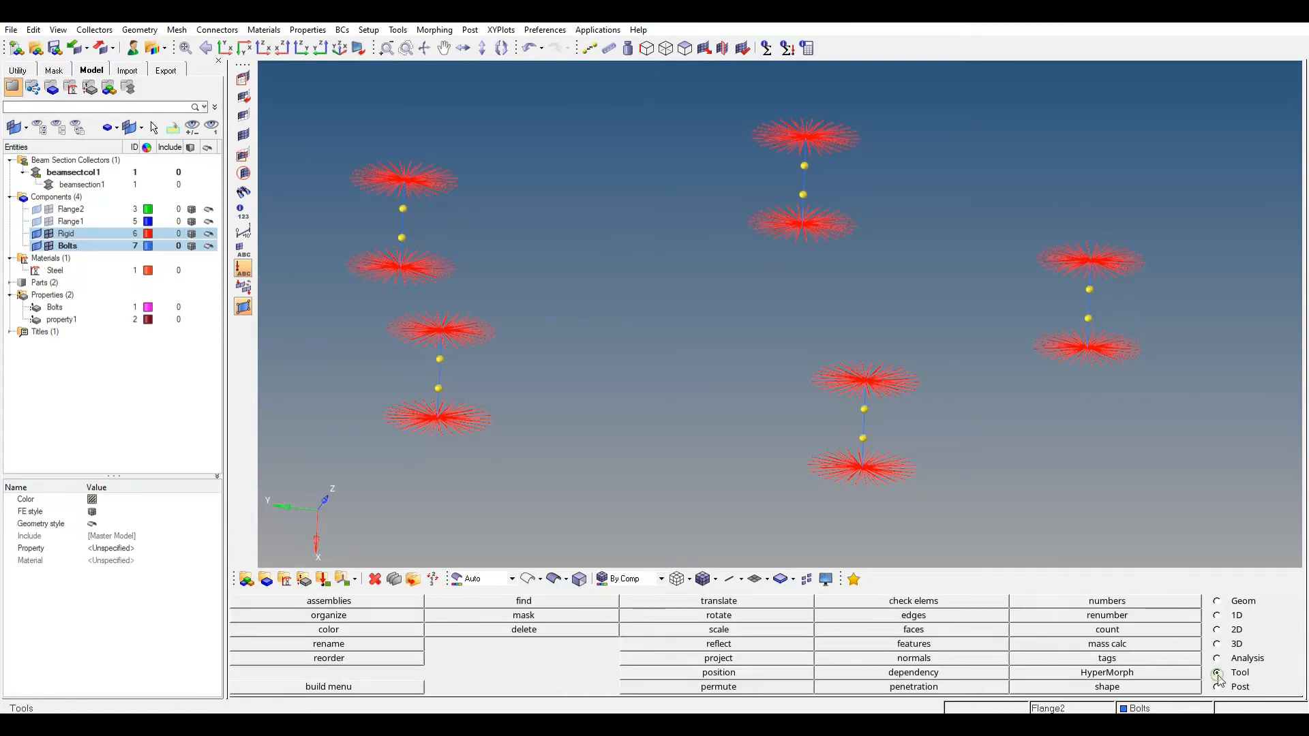
left_click(722, 601)
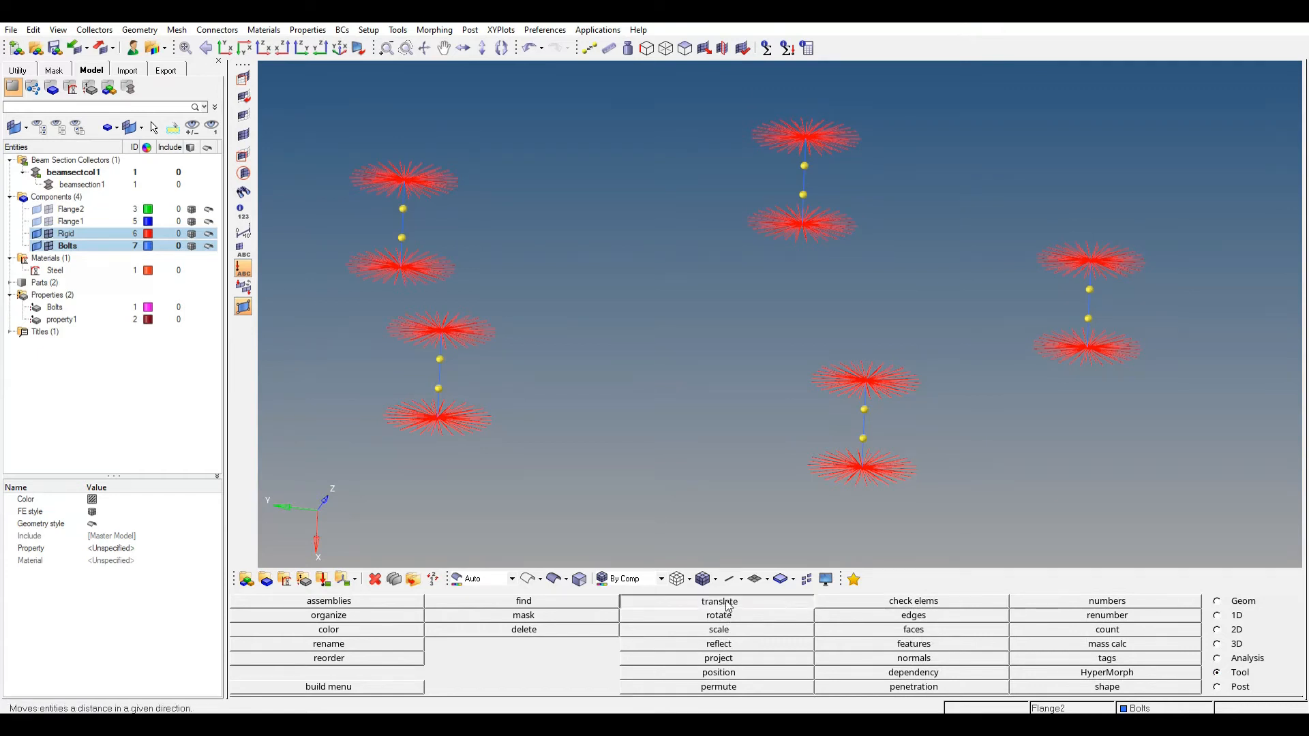
left_click(442, 332)
left_click(865, 379)
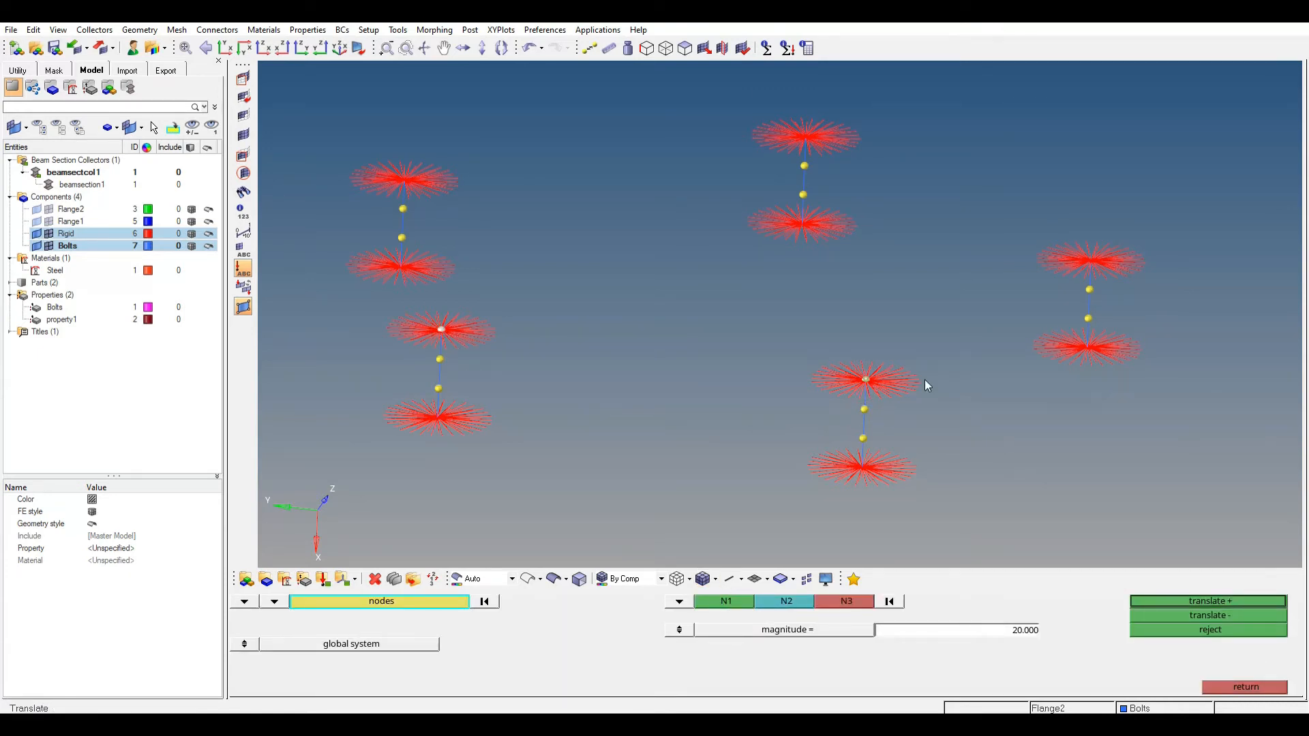
left_click(1089, 263)
left_click(802, 127)
left_click(404, 183)
left_click(415, 602)
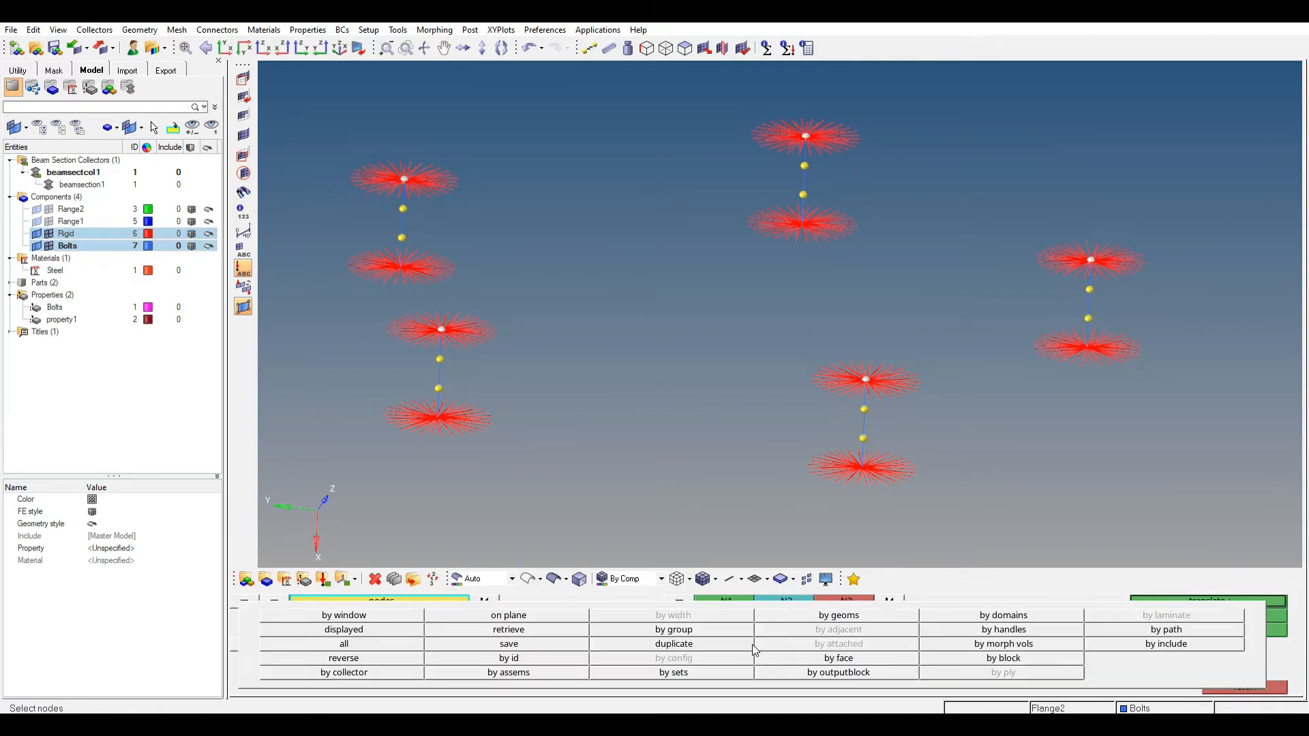
left_click(731, 648)
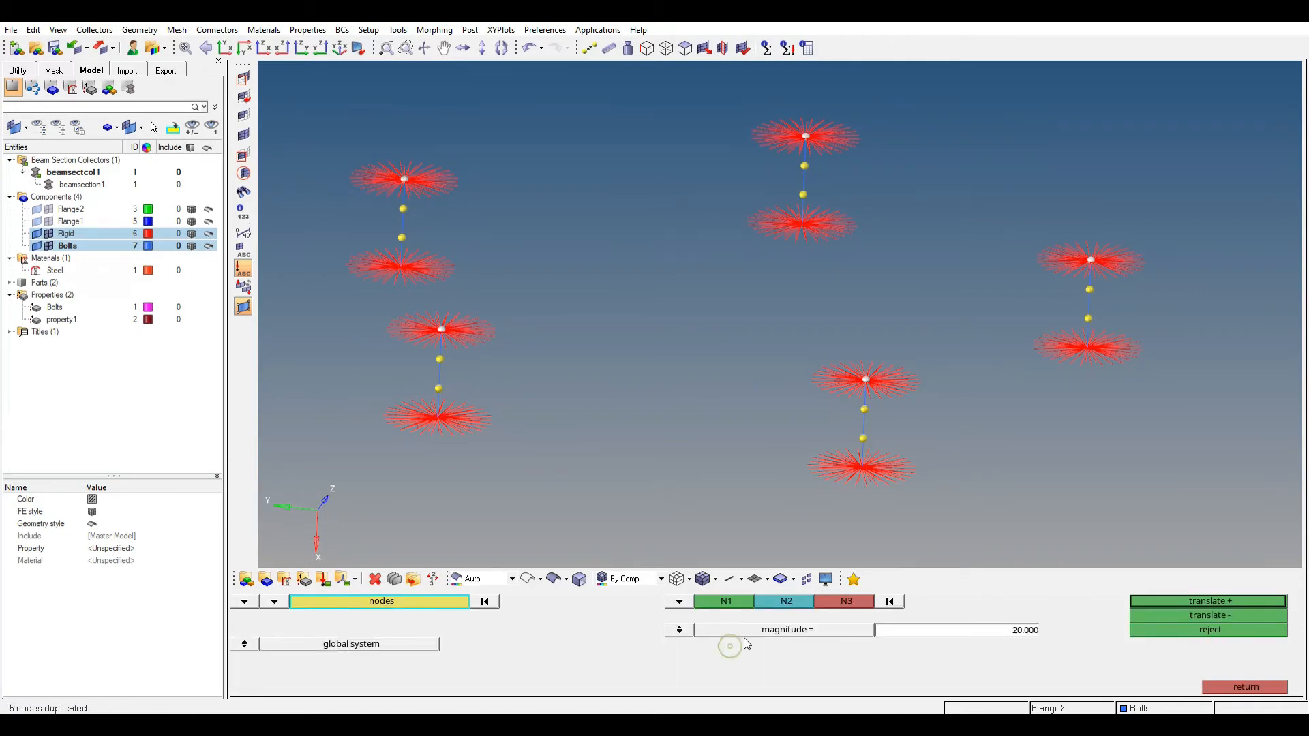
Step: Translate the duplicated nodes by 20 above the upper rigids, normal to the plane through three of their rim nodes
left_click(729, 604)
left_click(813, 381)
left_click(913, 390)
left_click(844, 139)
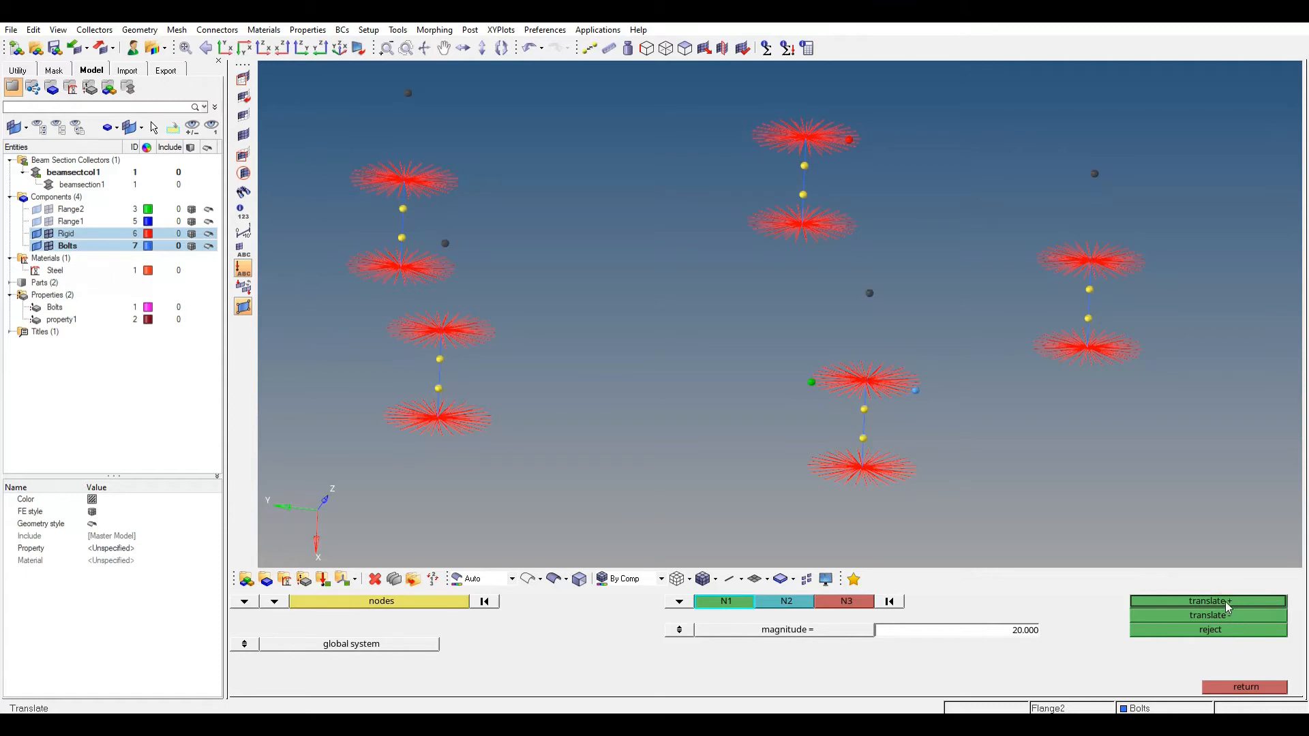
left_click_drag(875, 381, 893, 380, "ctrl")
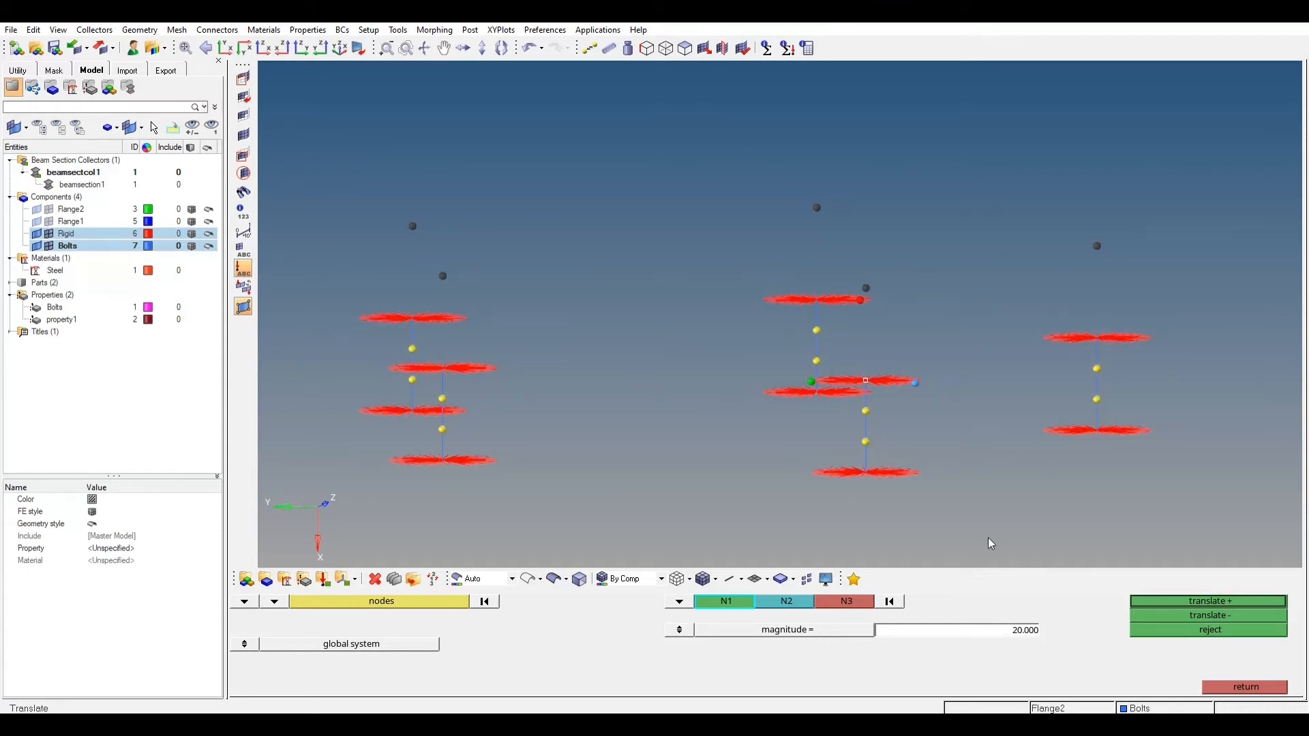
left_click_drag(890, 390, 867, 386, "ctrl")
left_click(1215, 689)
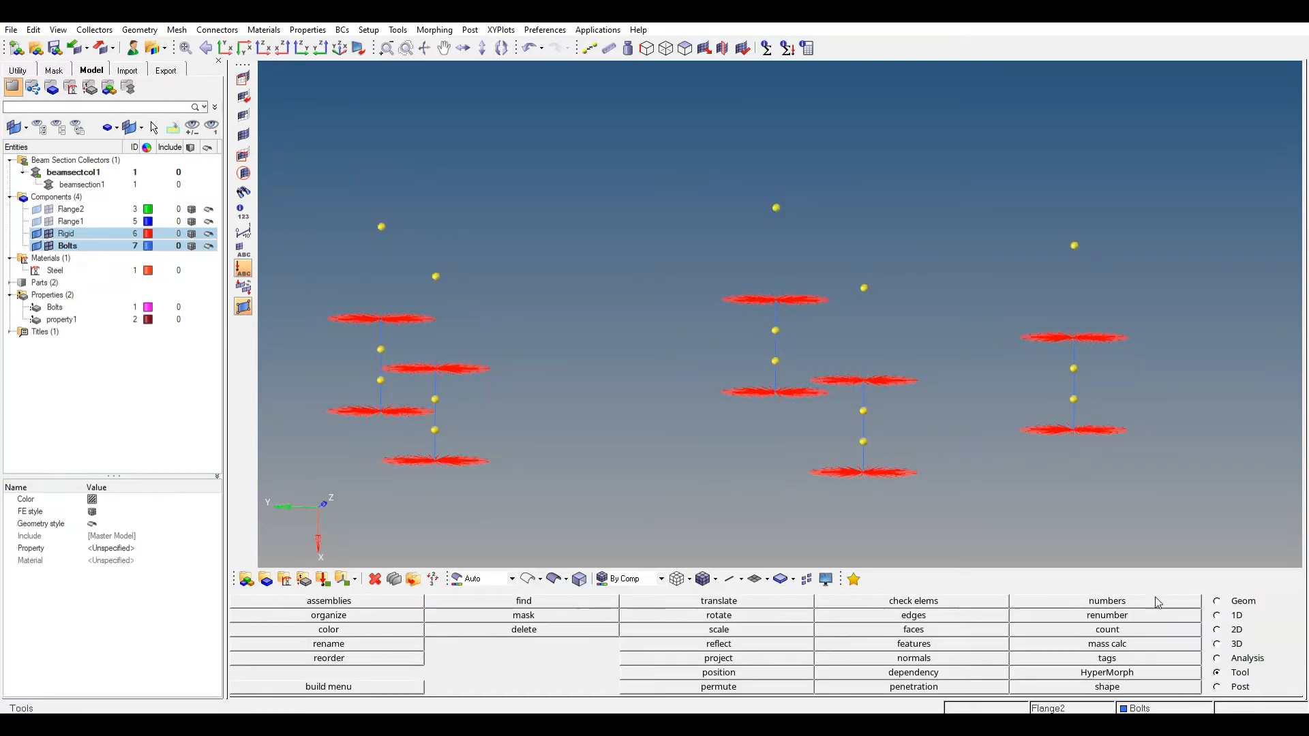
Step: Show the Flange1 and Flange2 meshes again and inspect the offset nodes above the bolt holes
left_click(49, 221)
left_click(48, 208)
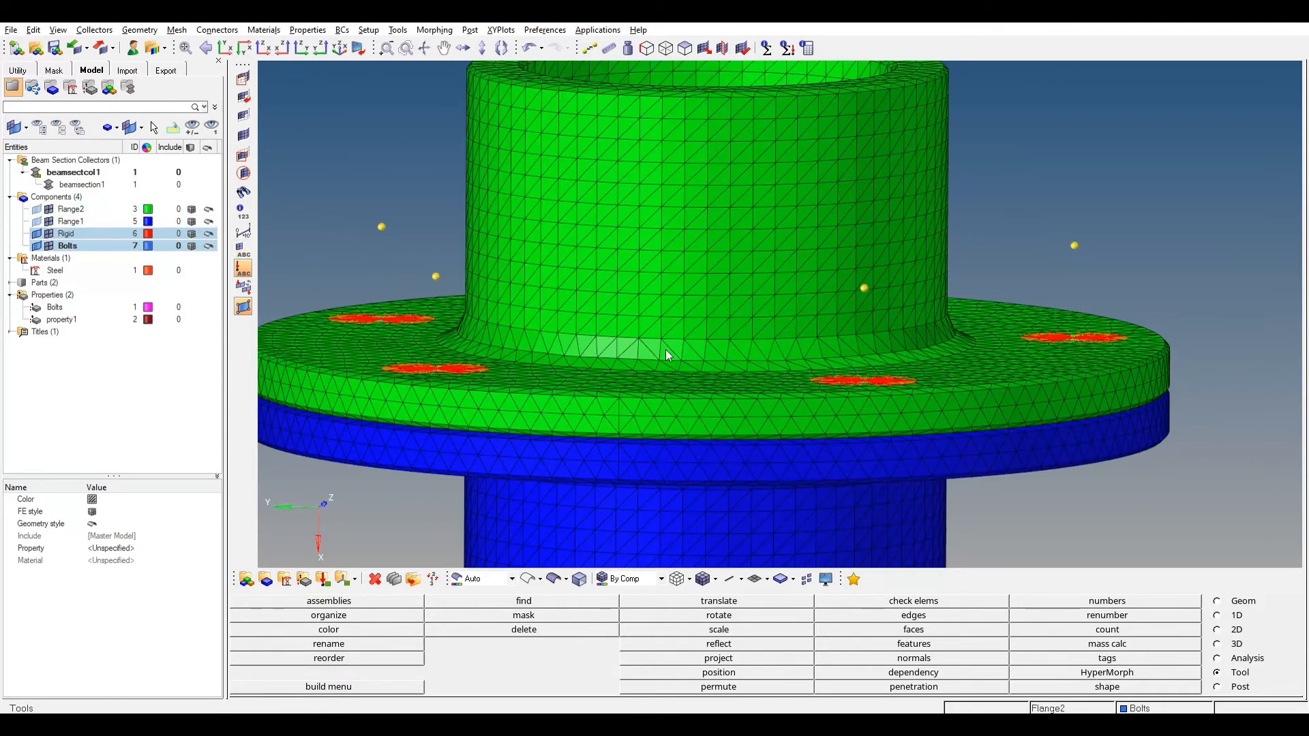
left_click_drag(617, 308, 709, 390, "ctrl")
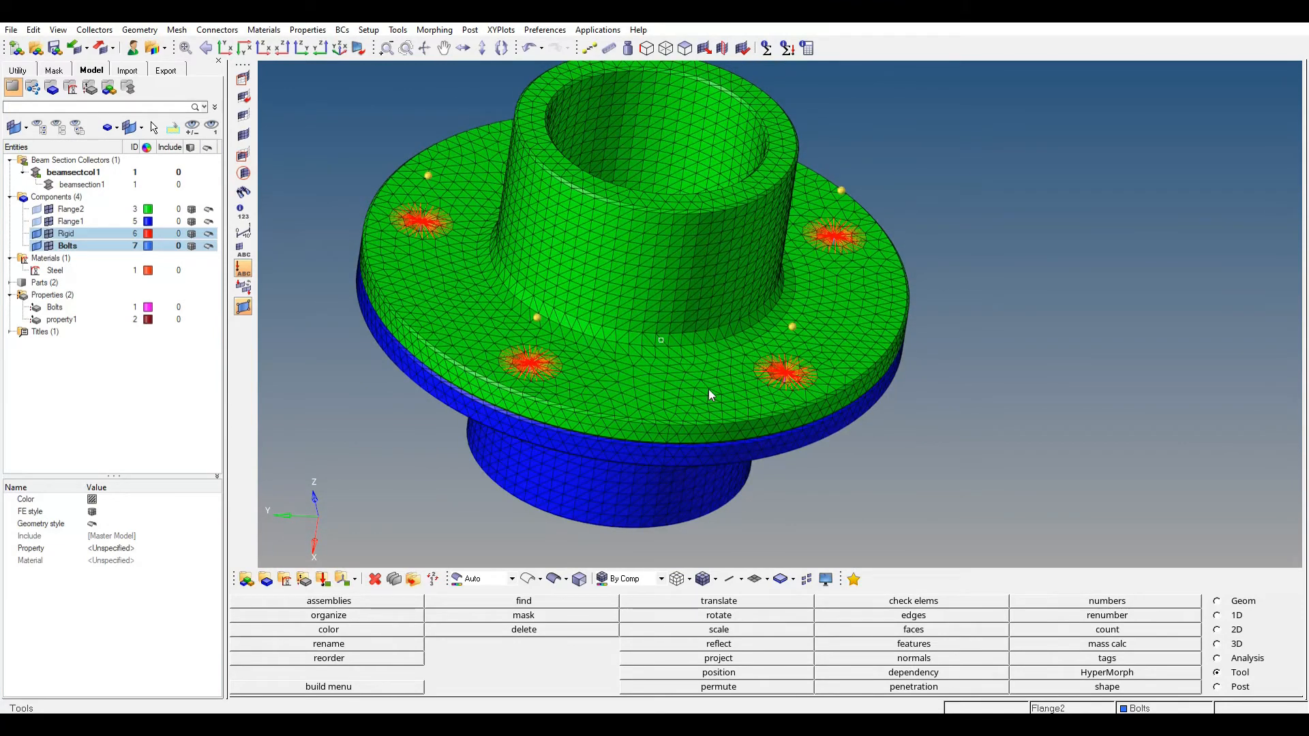
mouse_move(722, 292)
left_mouse_down("ctrl")
mouse_move(719, 328)
mouse_move(711, 274)
left_mouse_up("ctrl")
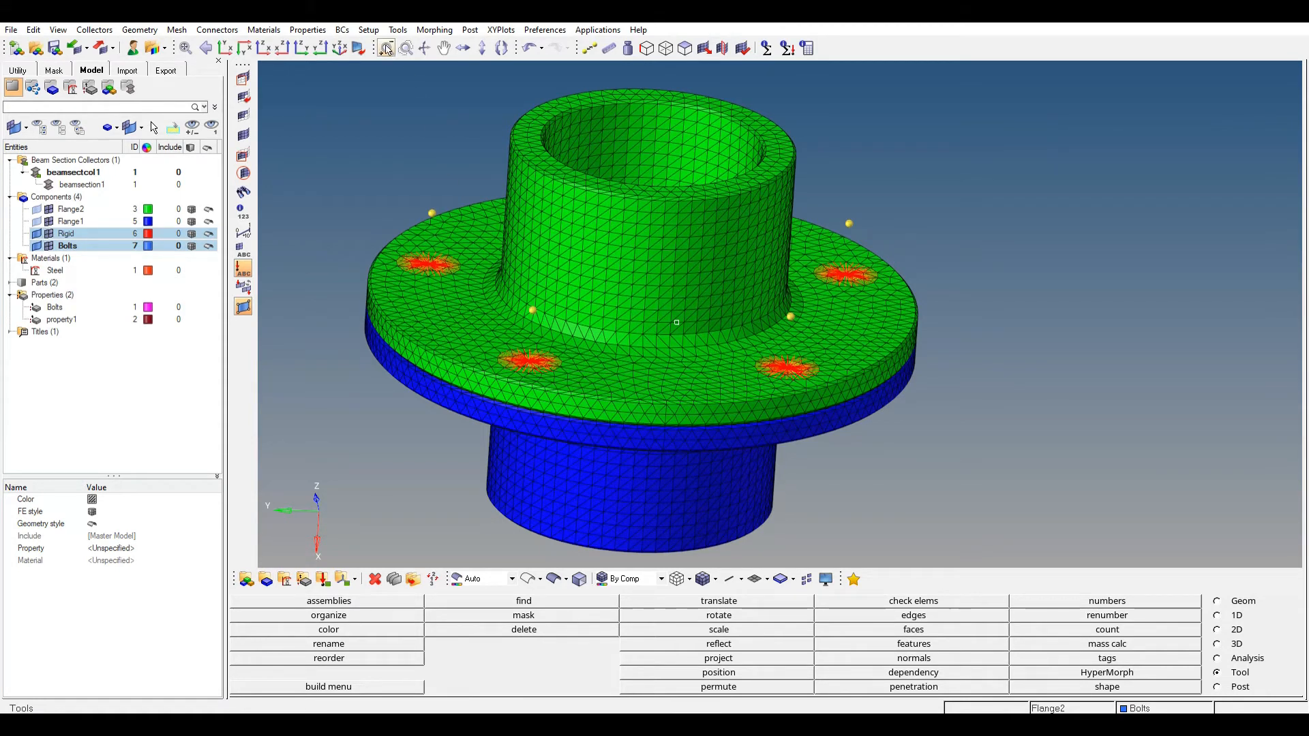
Step: Bring up the surface list of the Contact Manager and hide the Flange2 mesh
left_click(398, 30)
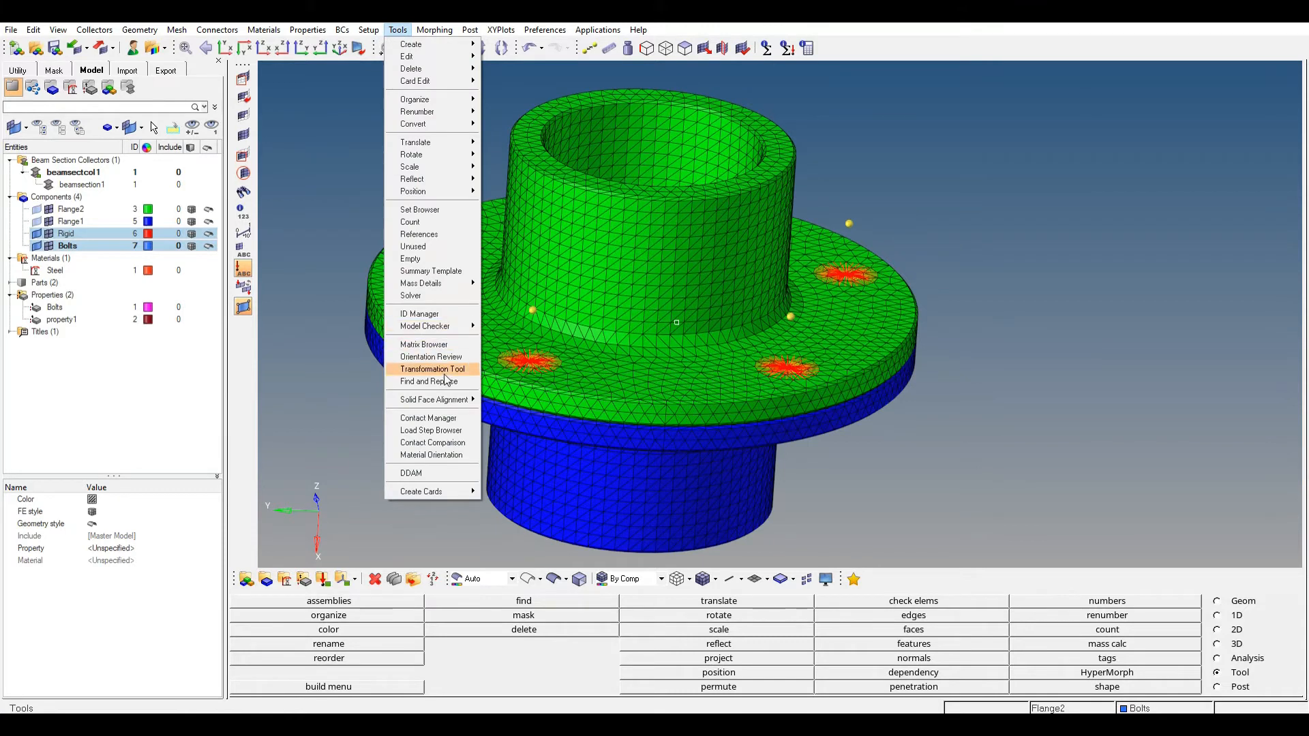
left_click(429, 418)
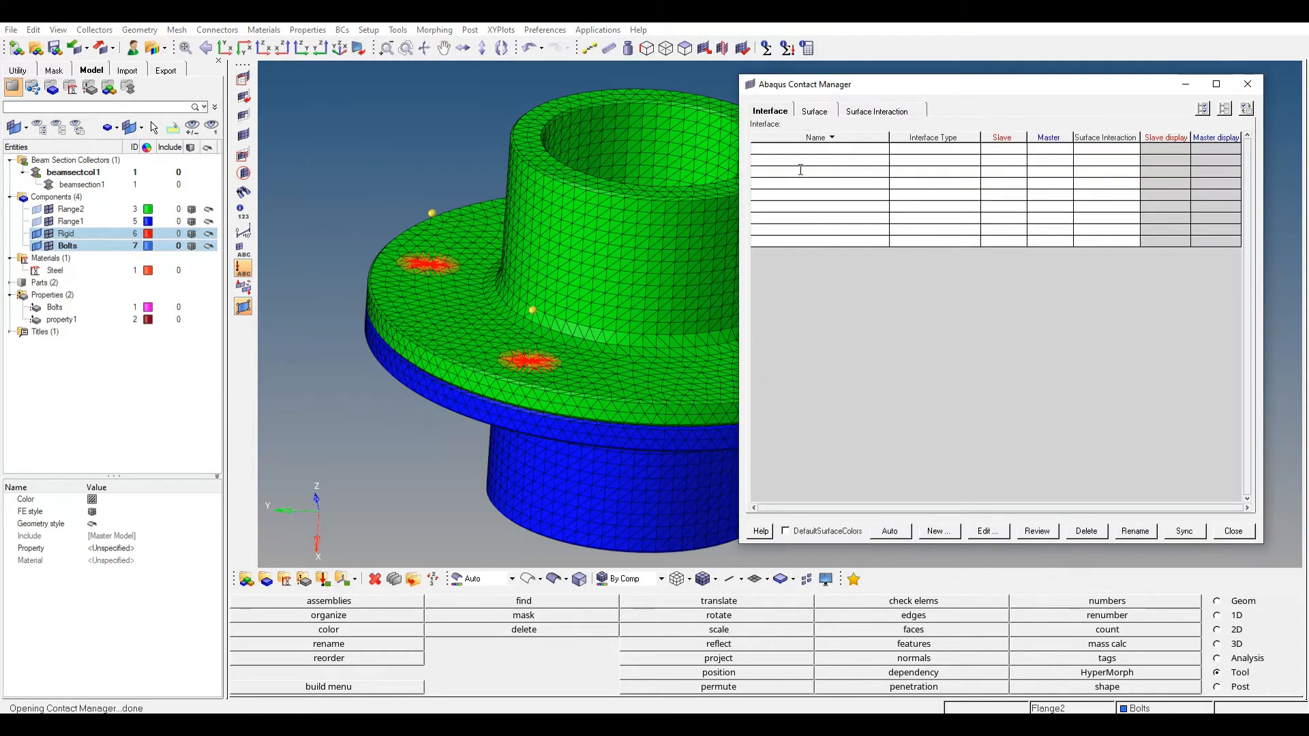
left_click(818, 113)
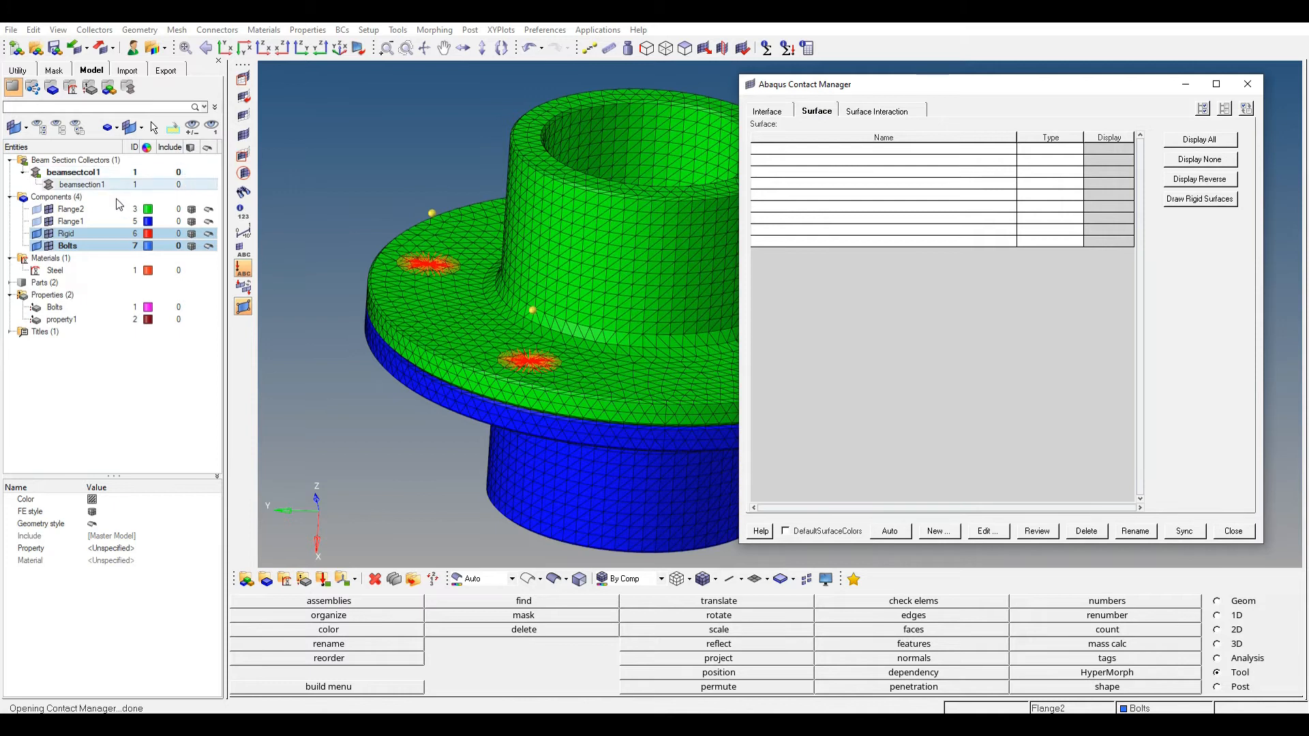
left_click(48, 210)
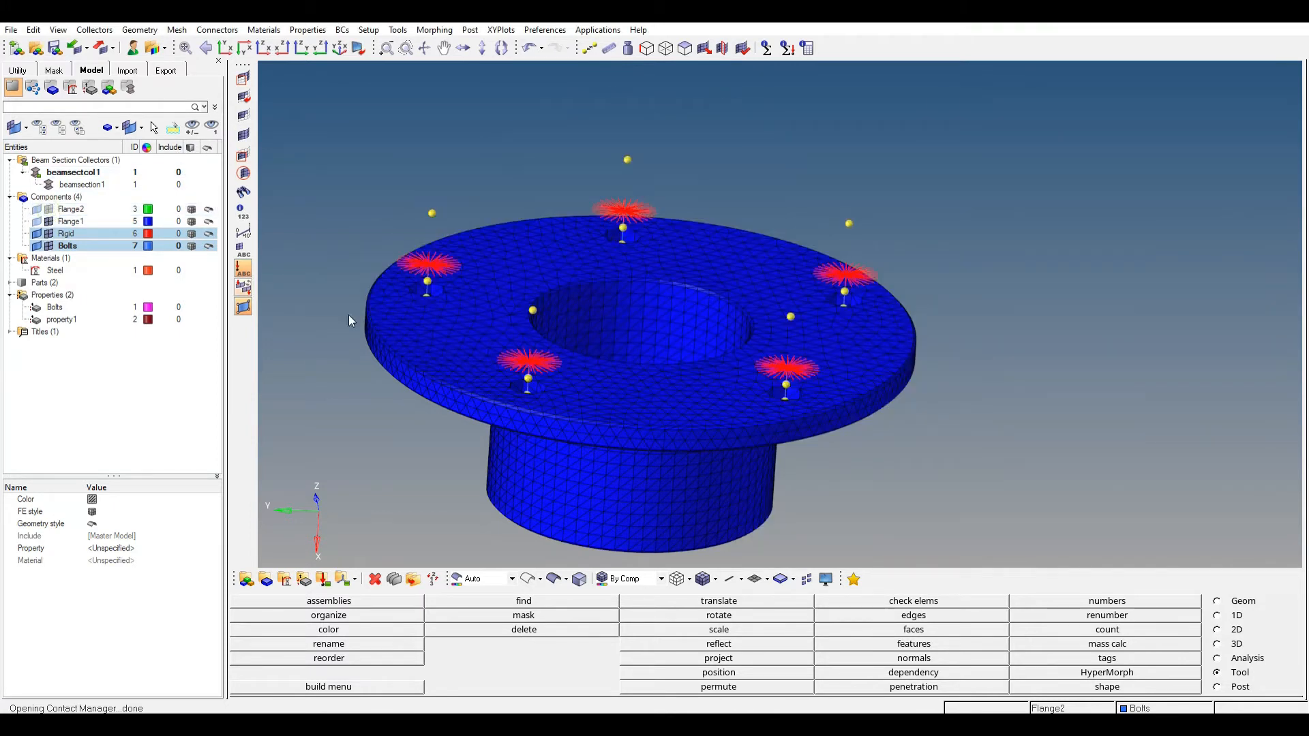
mouse_move(871, 711)
left_click(874, 672)
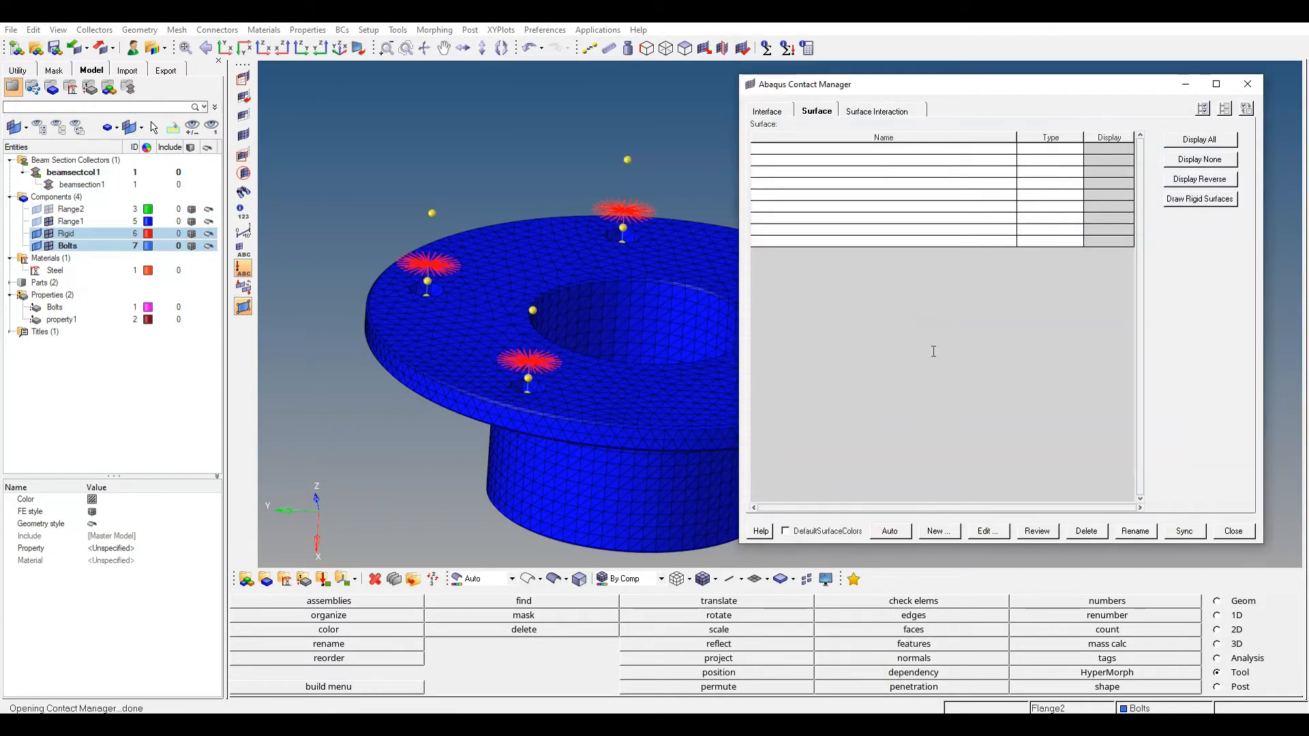
Step: Create an element-based contact surface named Flange1 with a red colour
left_click(939, 531)
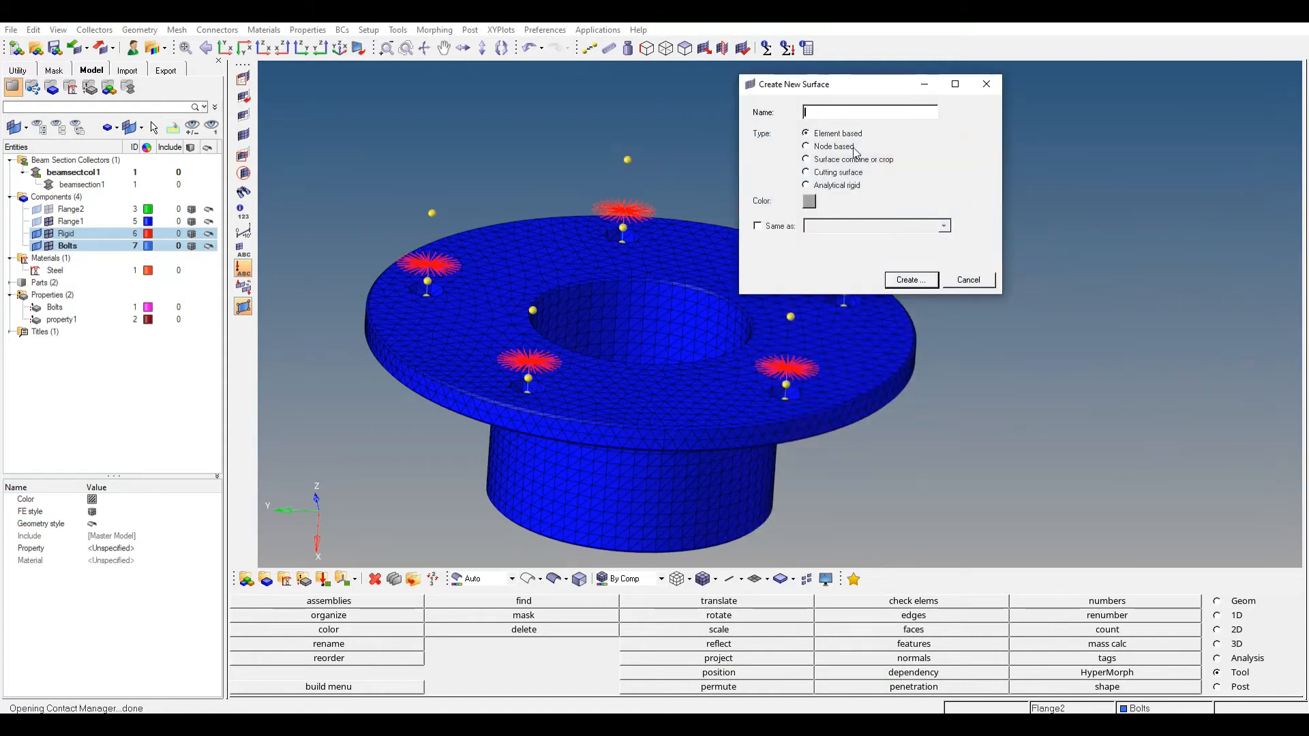
type("Flange1")
left_click(812, 202)
left_click(828, 203)
left_click(914, 280)
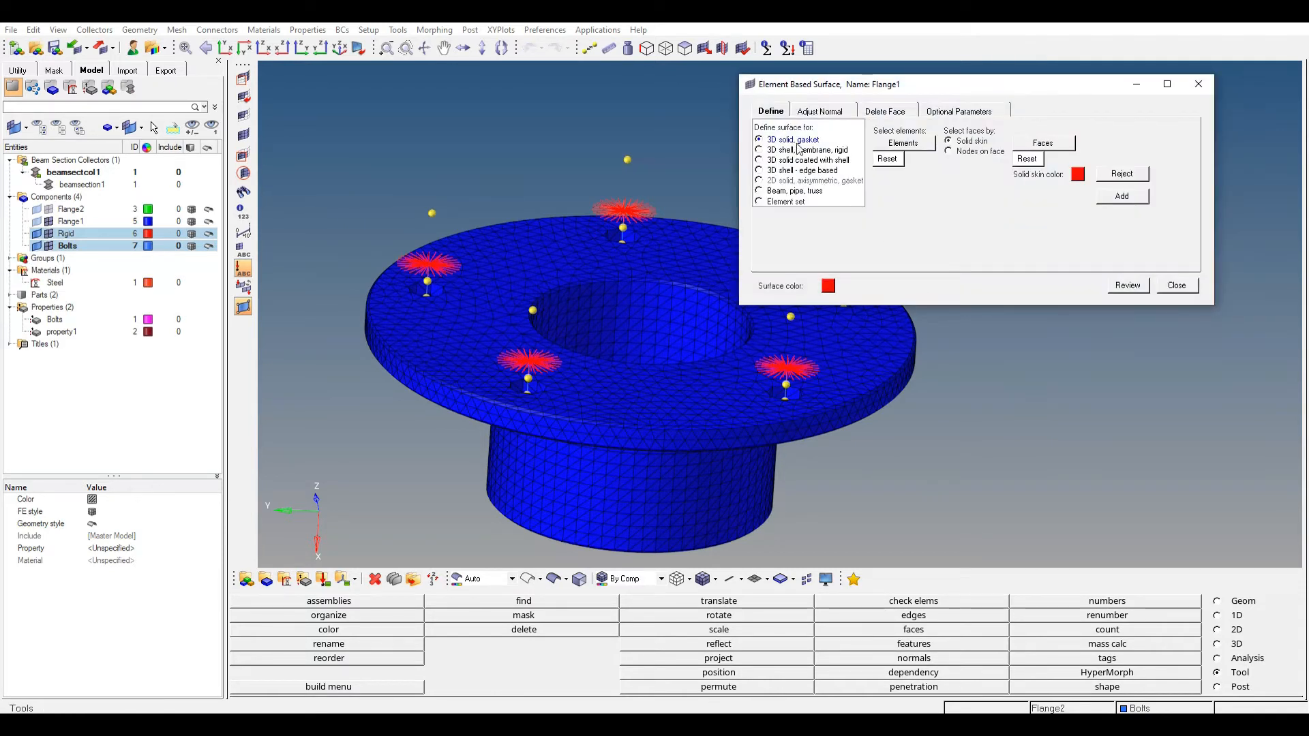
Step: Hide the rigids and assign all displayed solid elements of the lower flange to the Flange1 surface
left_click(903, 143)
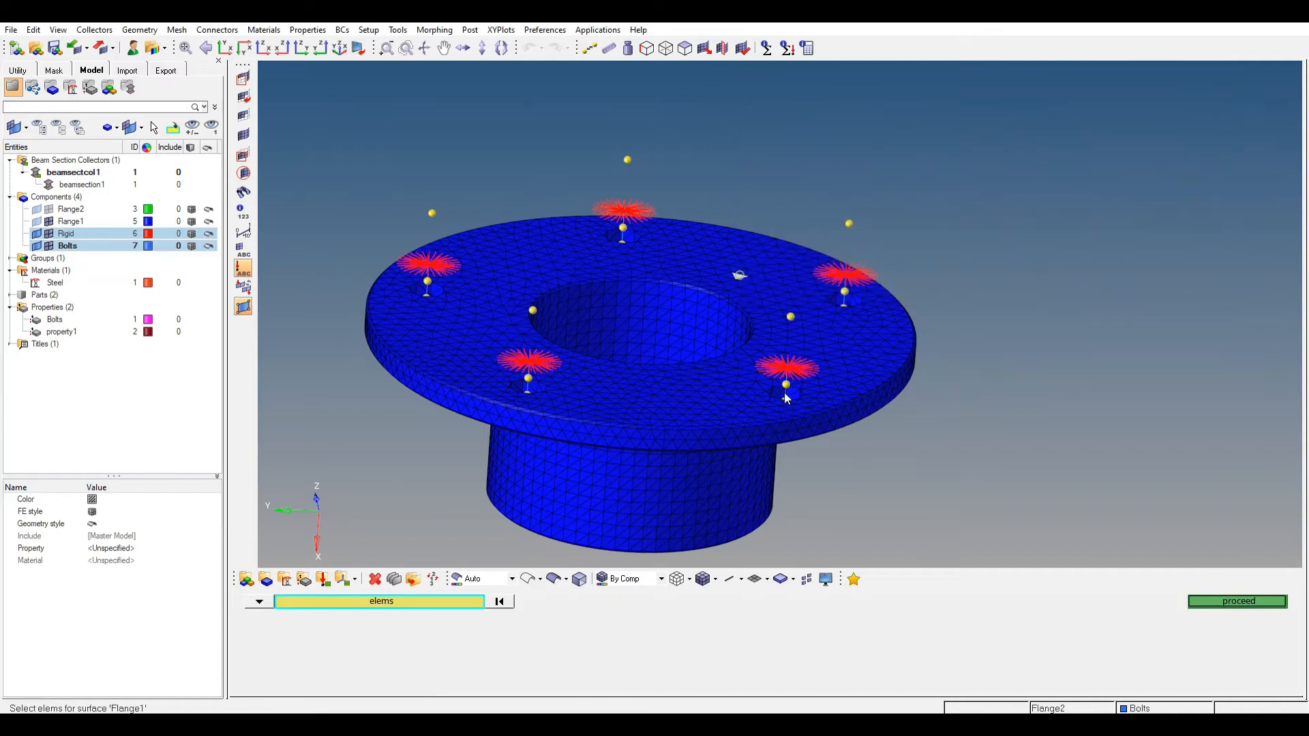
left_click(475, 604)
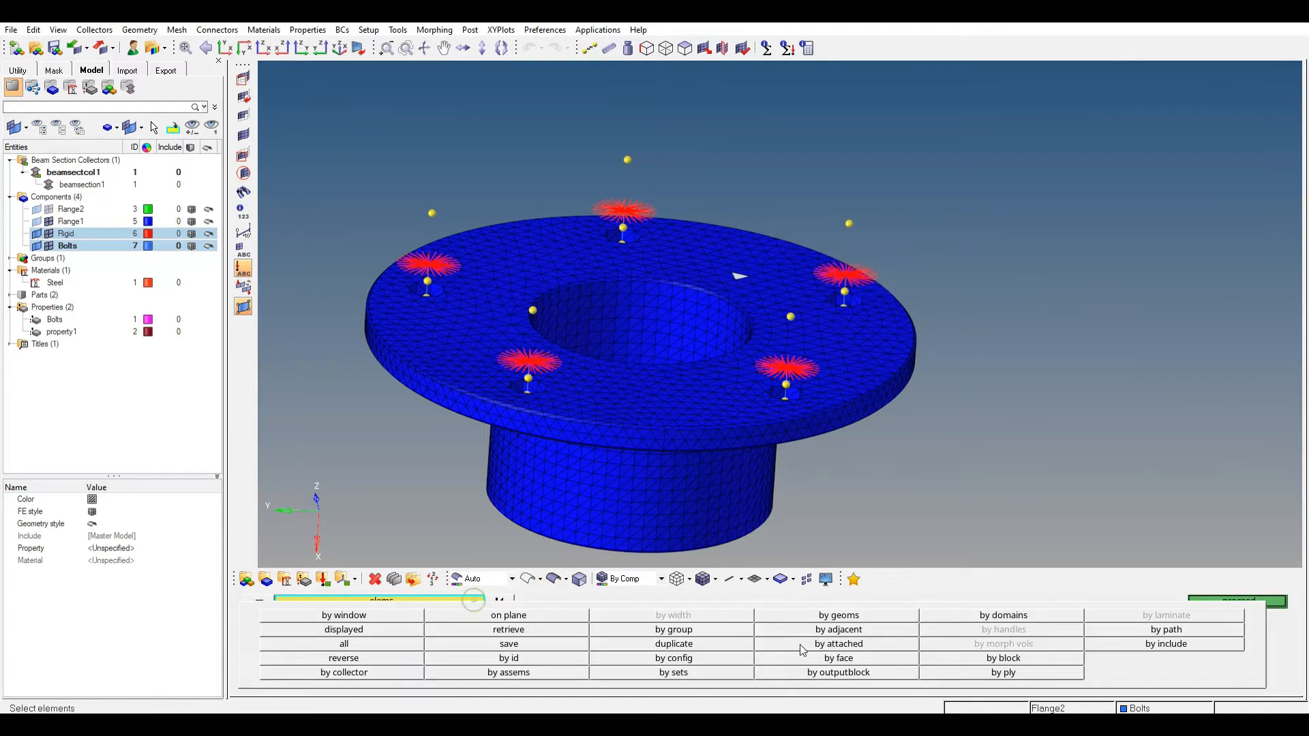
left_click(863, 634)
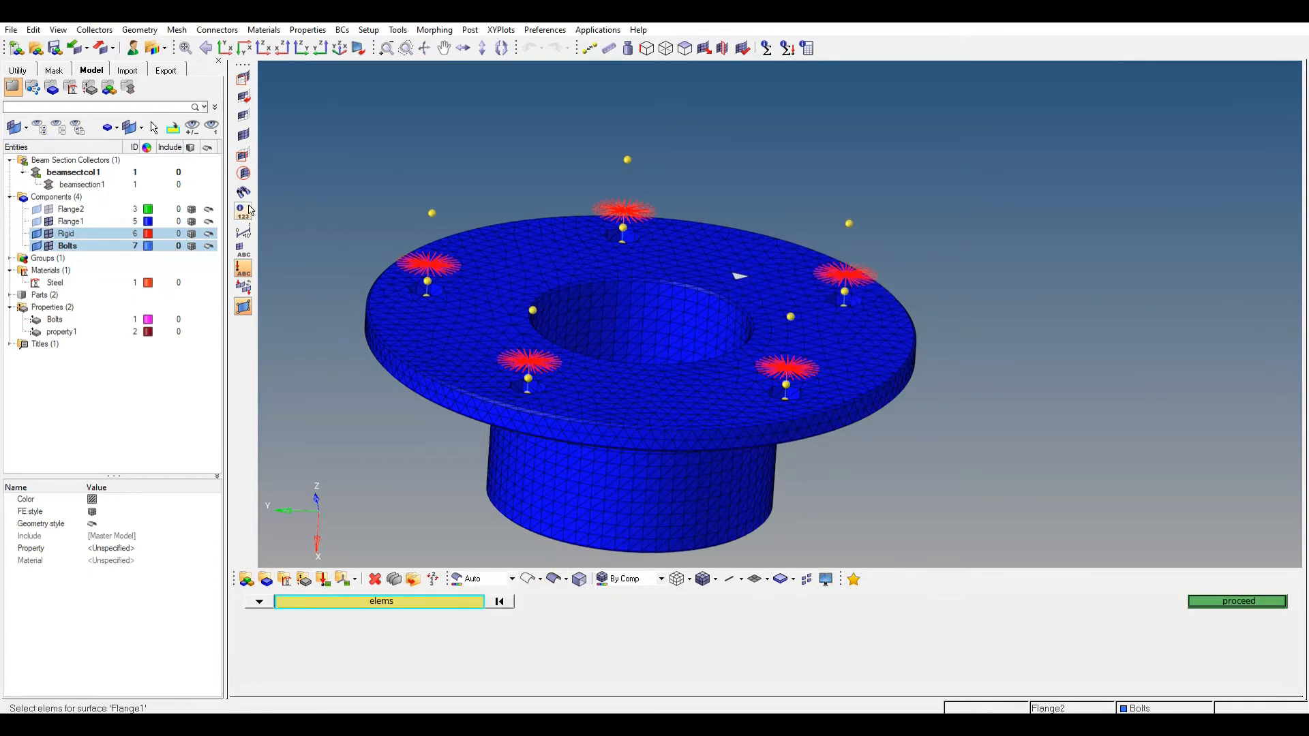
left_click(50, 234)
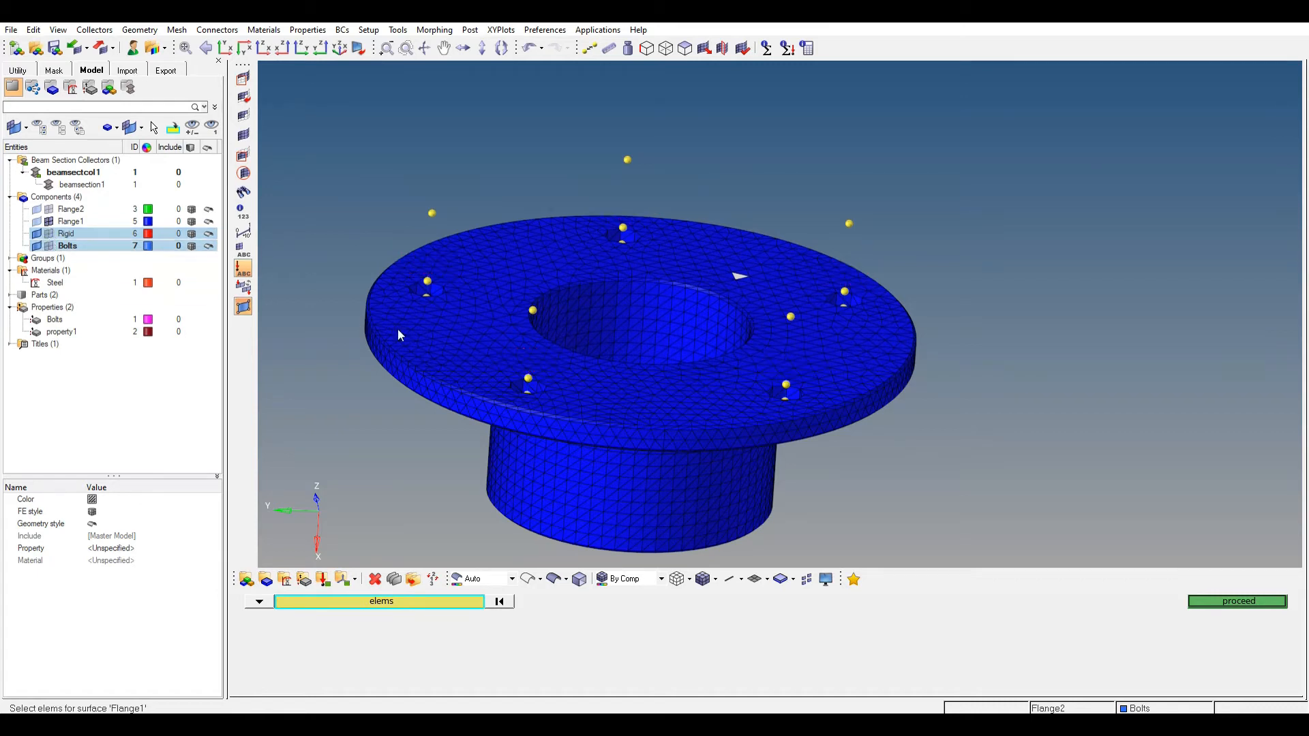
left_click(419, 603)
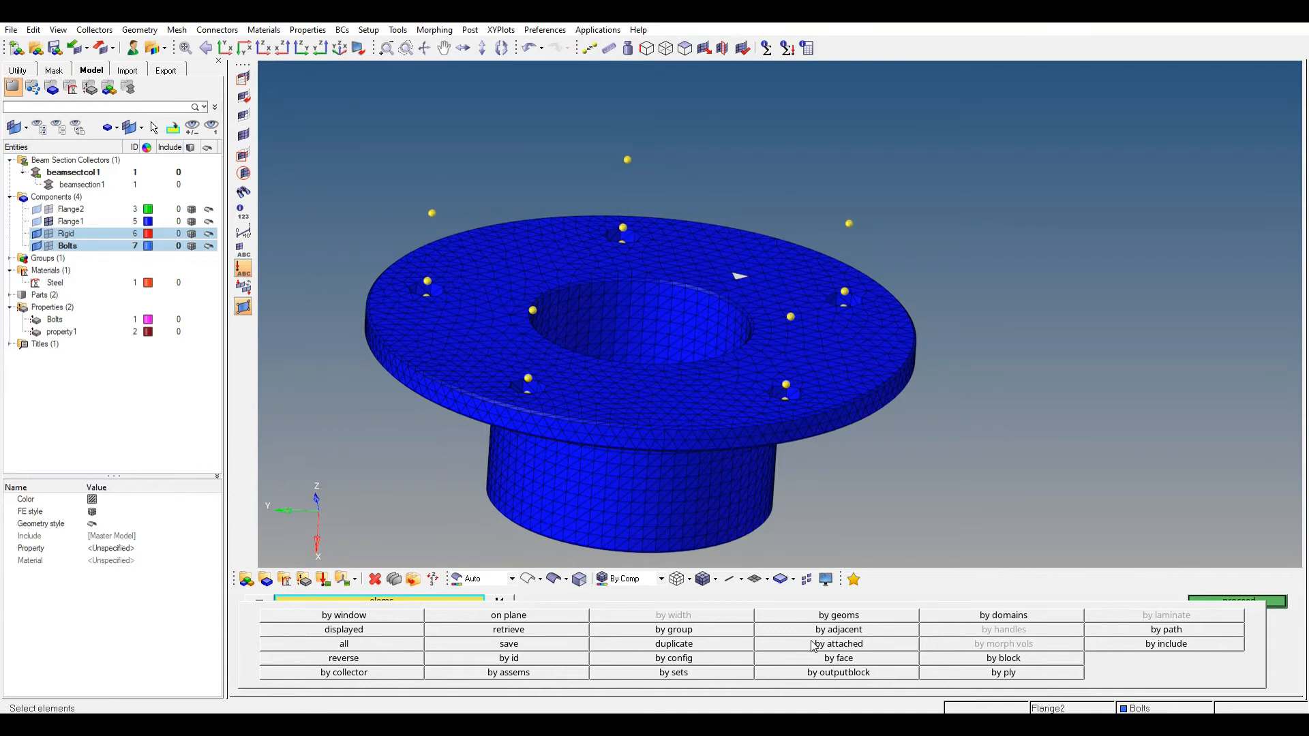
left_click(416, 630)
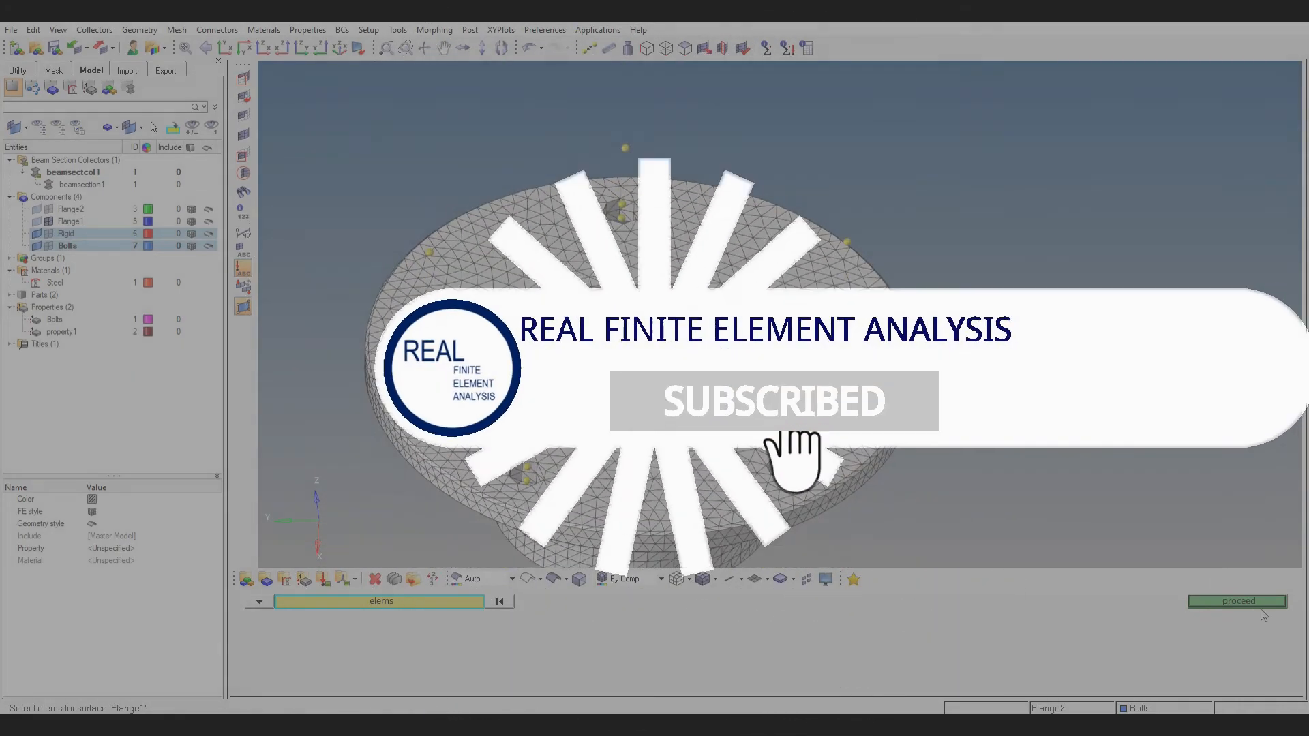
left_click(1258, 603)
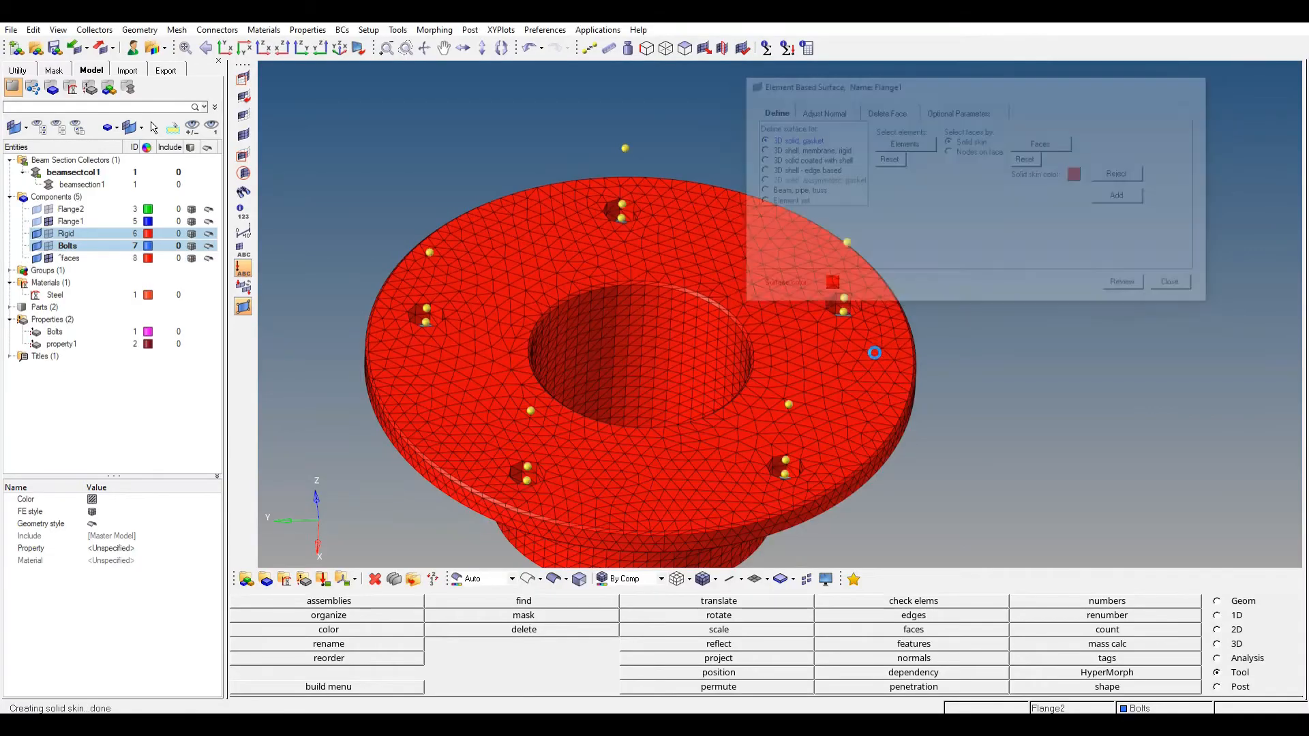
Step: Select the lower flange's flat mating face by face and add it to the Flange1 surface
left_click(763, 272)
left_click(454, 604)
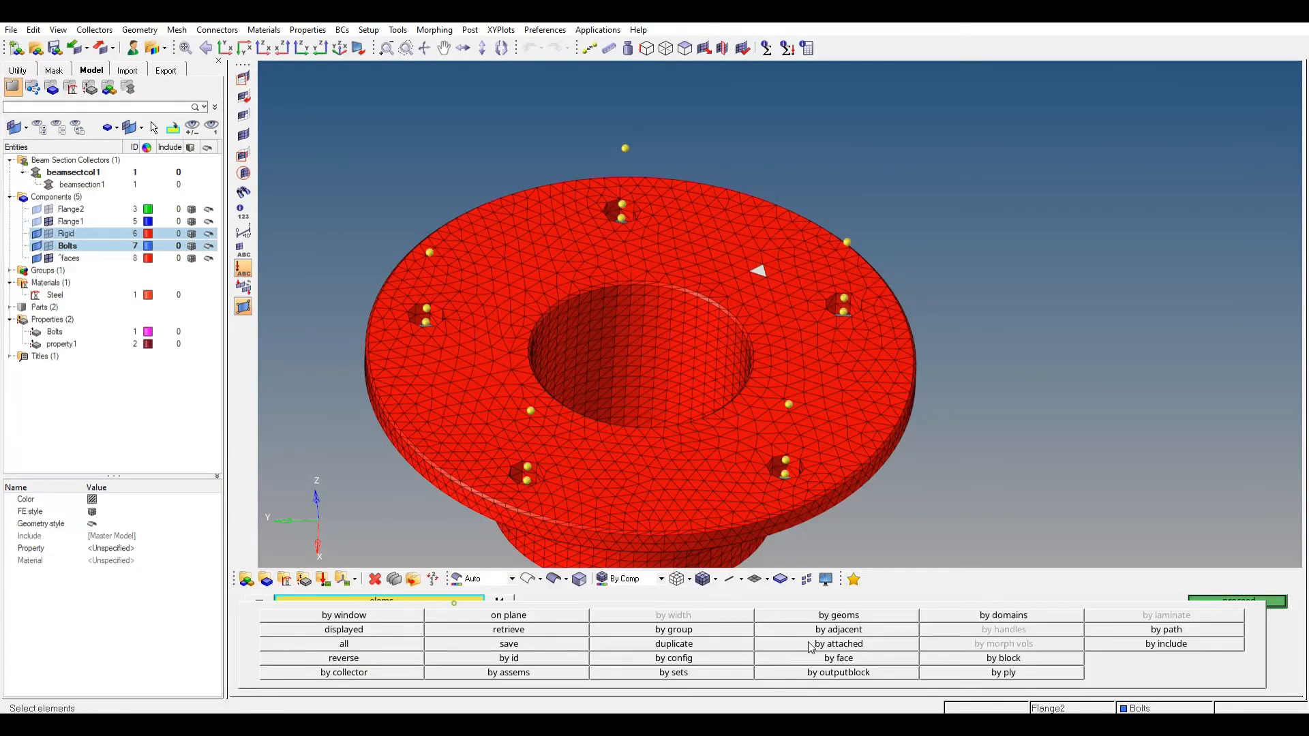
left_click(858, 659)
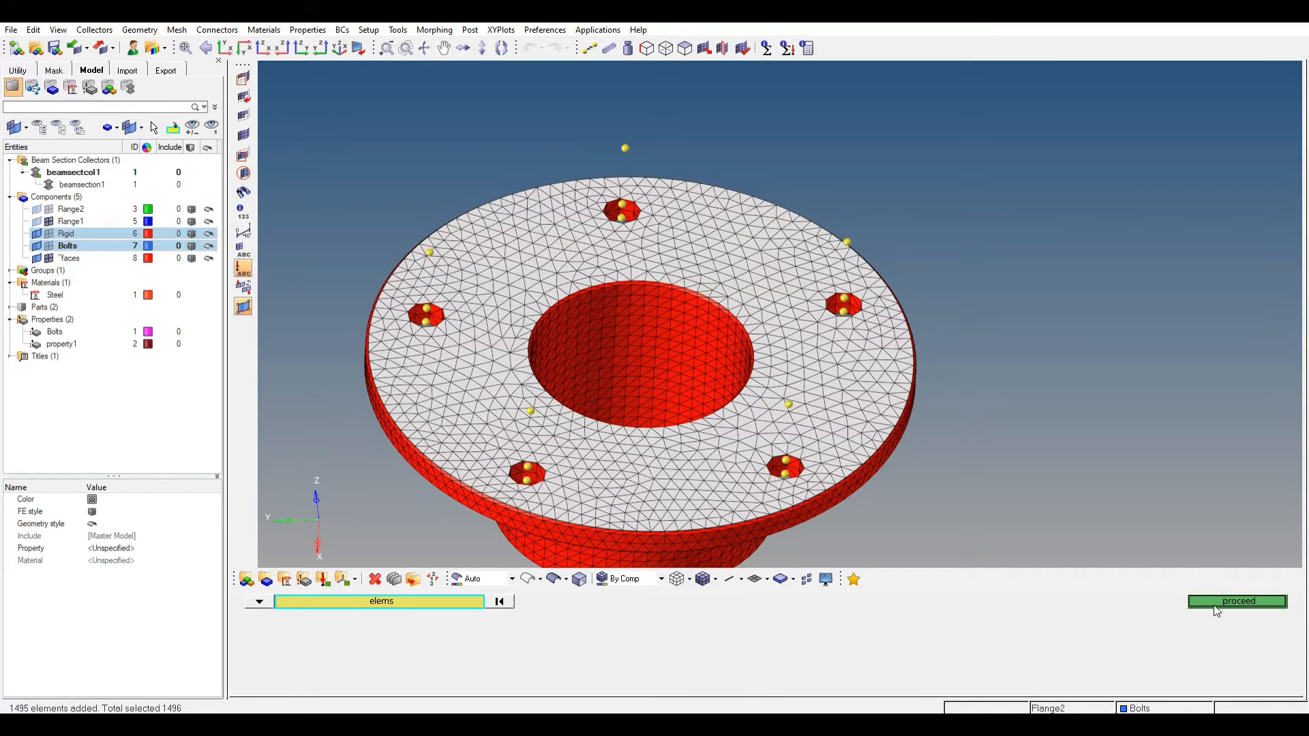
left_click(1238, 601)
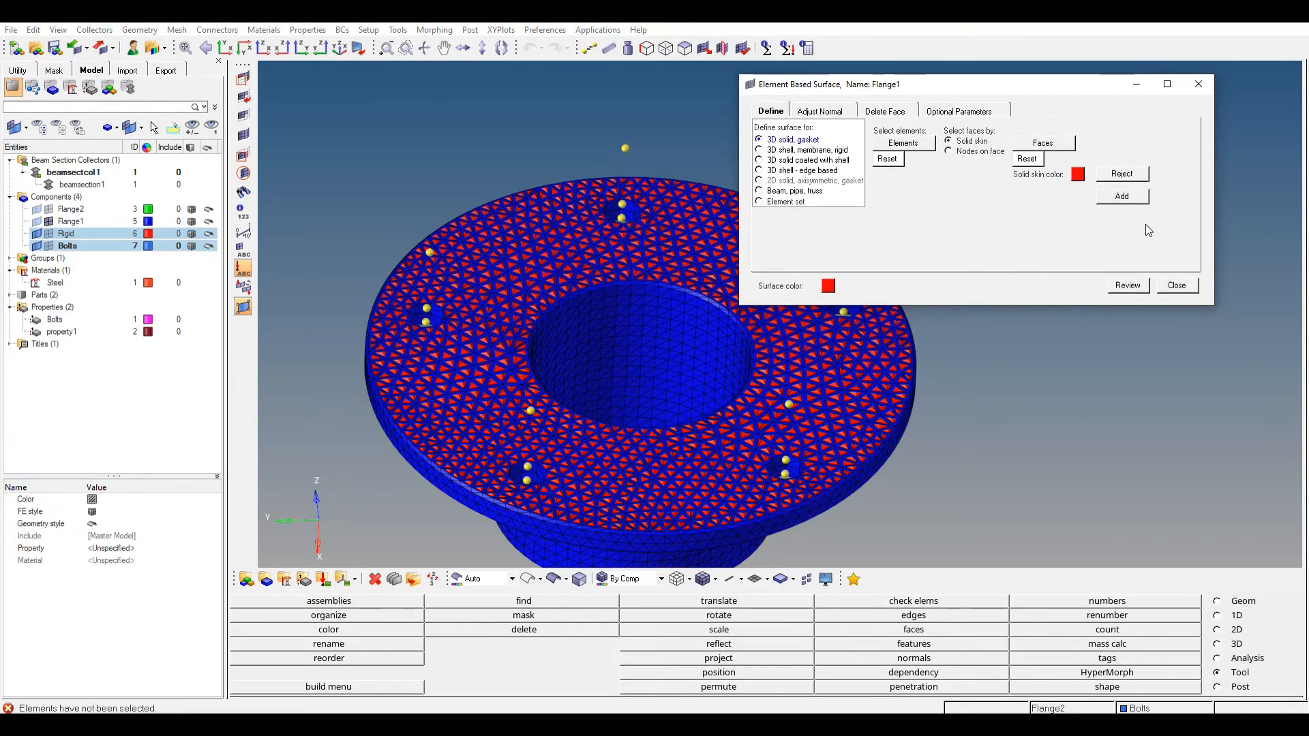
left_click(1177, 285)
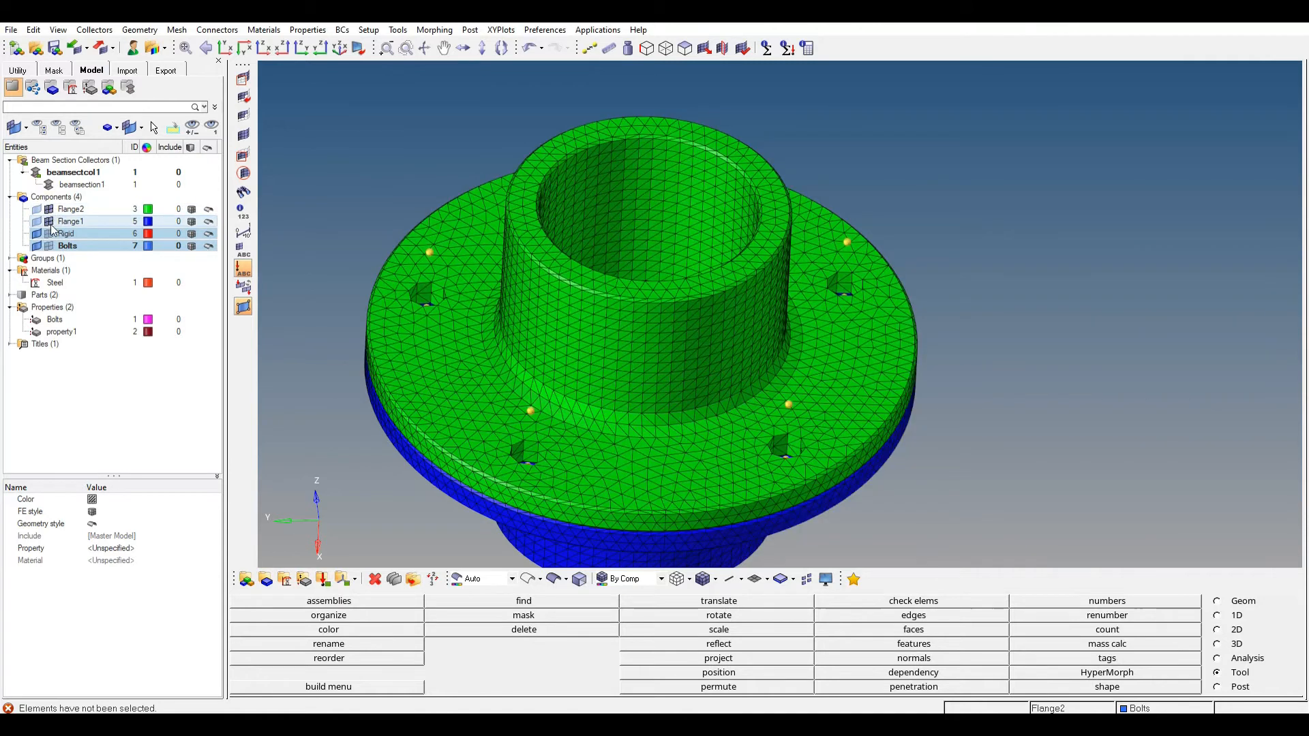
Step: Isolate the upper flange by hiding the Flange1 mesh and create an element-based contact surface named Flange2
left_click(49, 223)
mouse_move(820, 724)
left_click(880, 679)
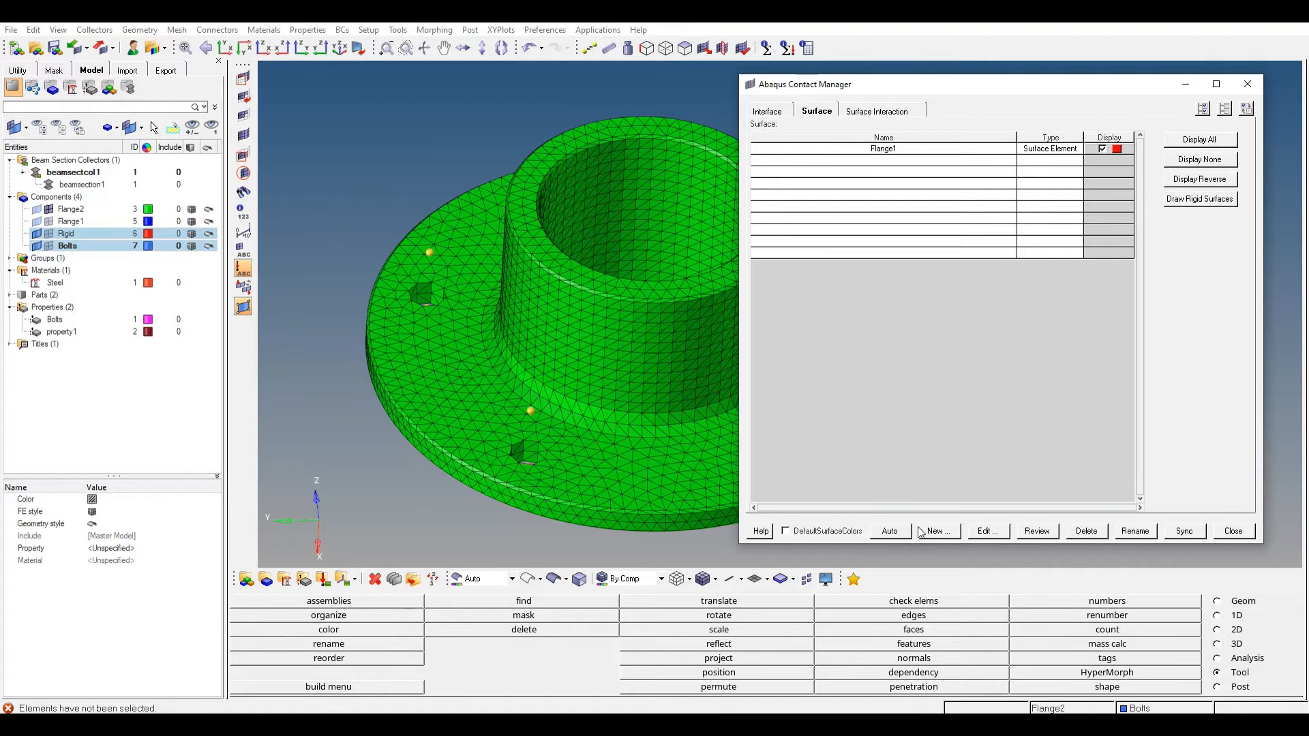
left_click(938, 531)
type("Flange2")
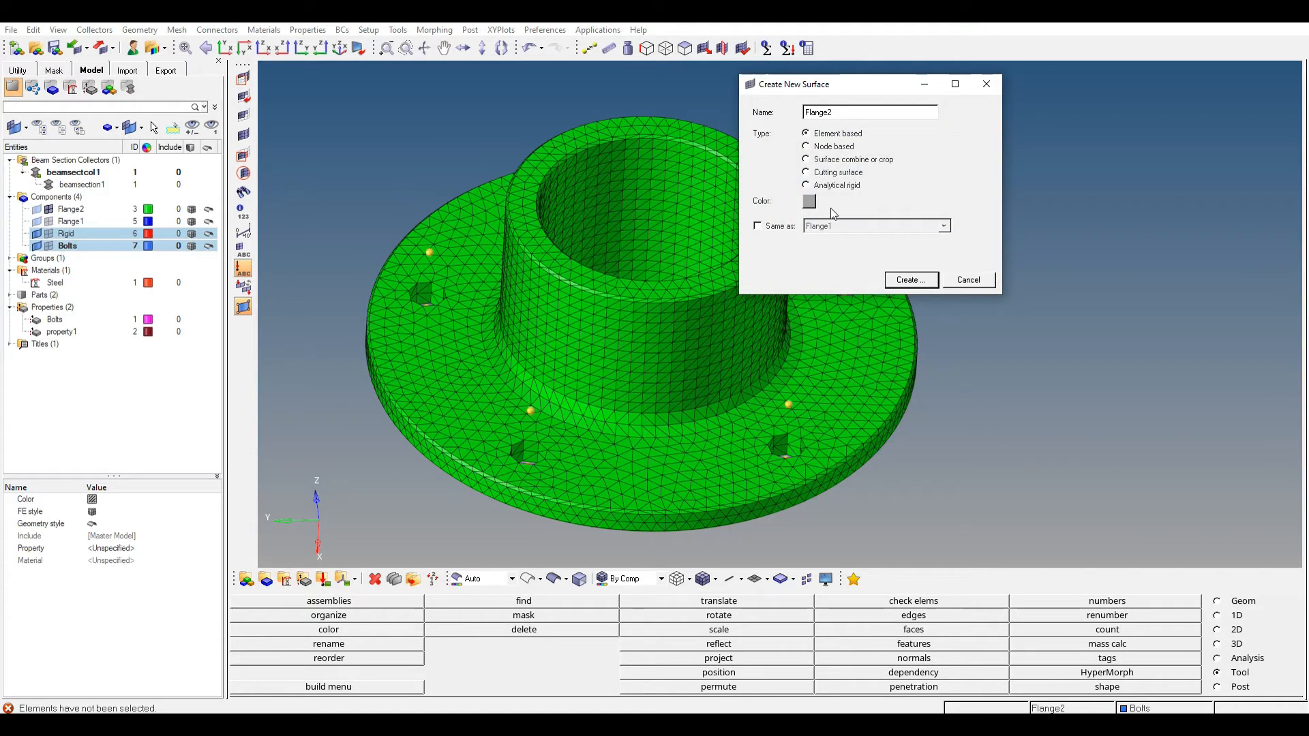
left_click(902, 281)
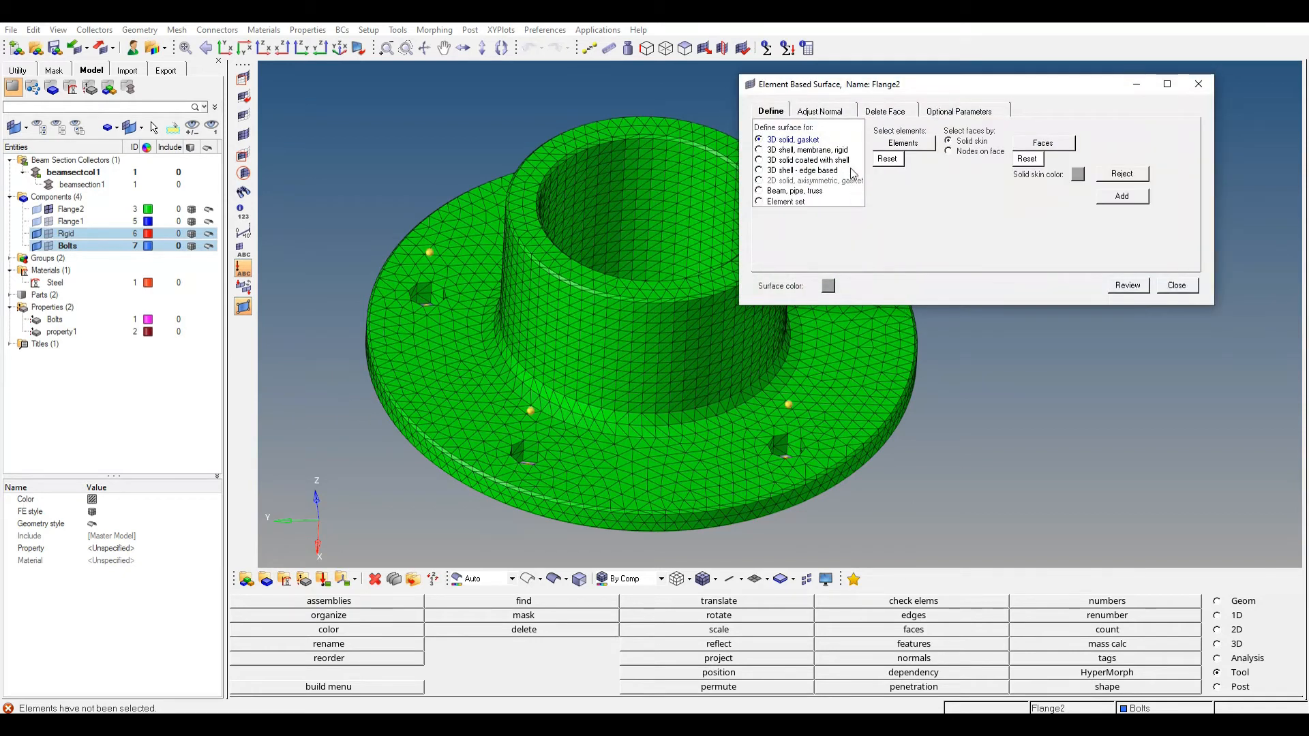
Step: Assign all attached solid elements of the upper flange to the Flange2 surface
left_click(904, 140)
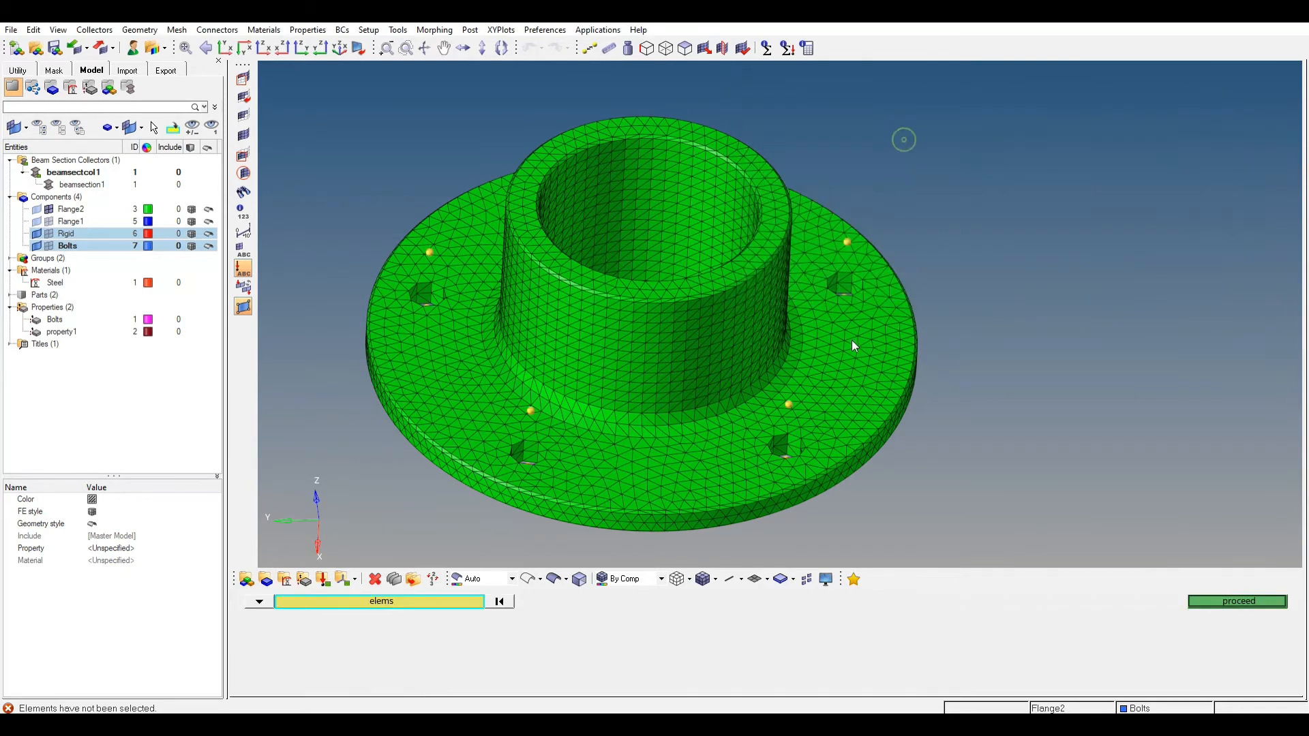
left_click(451, 604)
left_click(807, 644)
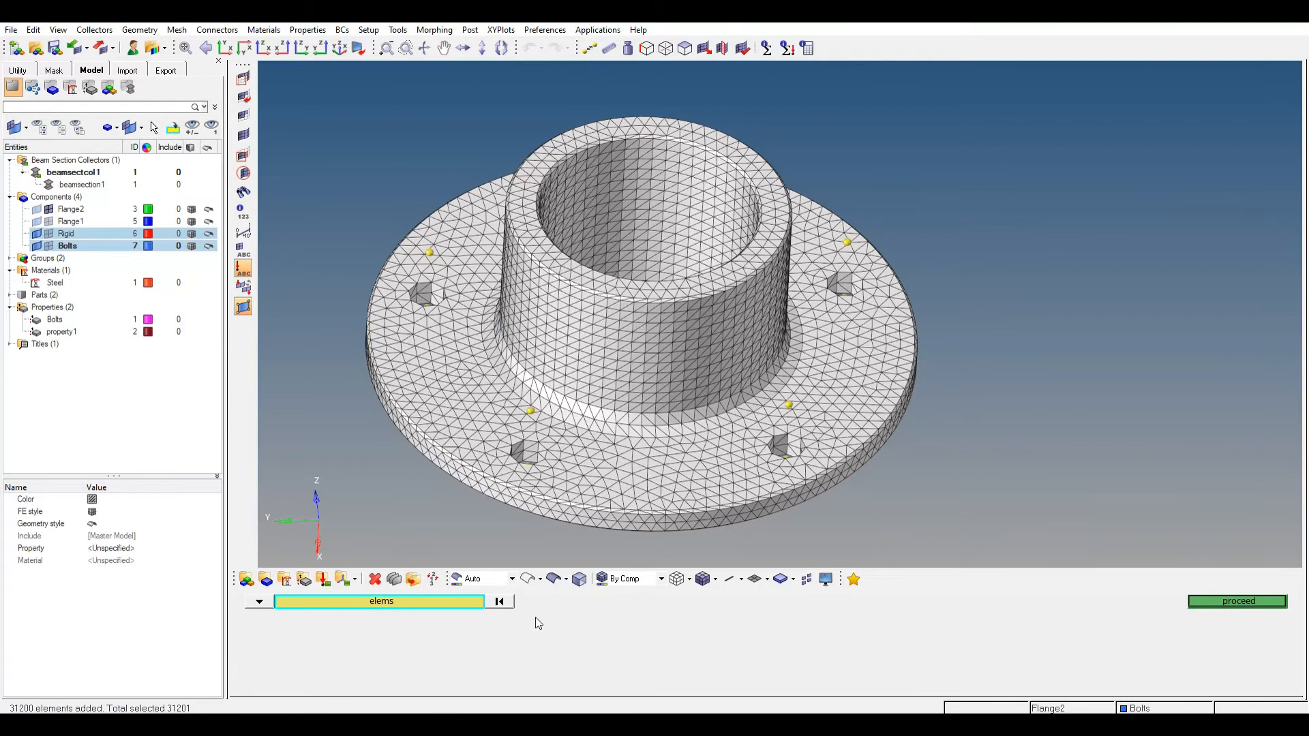
left_click(1239, 606)
Step: Select the upper flange's flat underside by face on the solid skin and add it to the Flange2 surface
left_click(1059, 140)
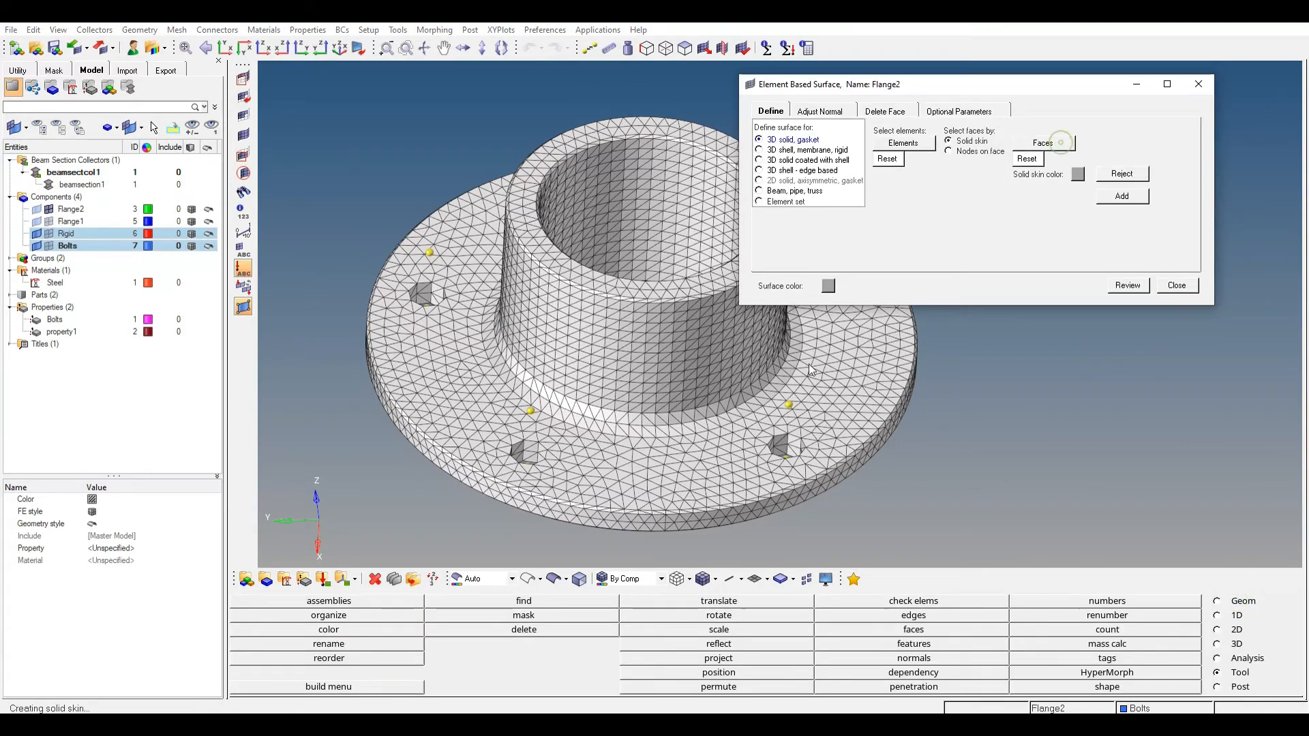
left_click_drag(735, 408, 732, 321, "ctrl")
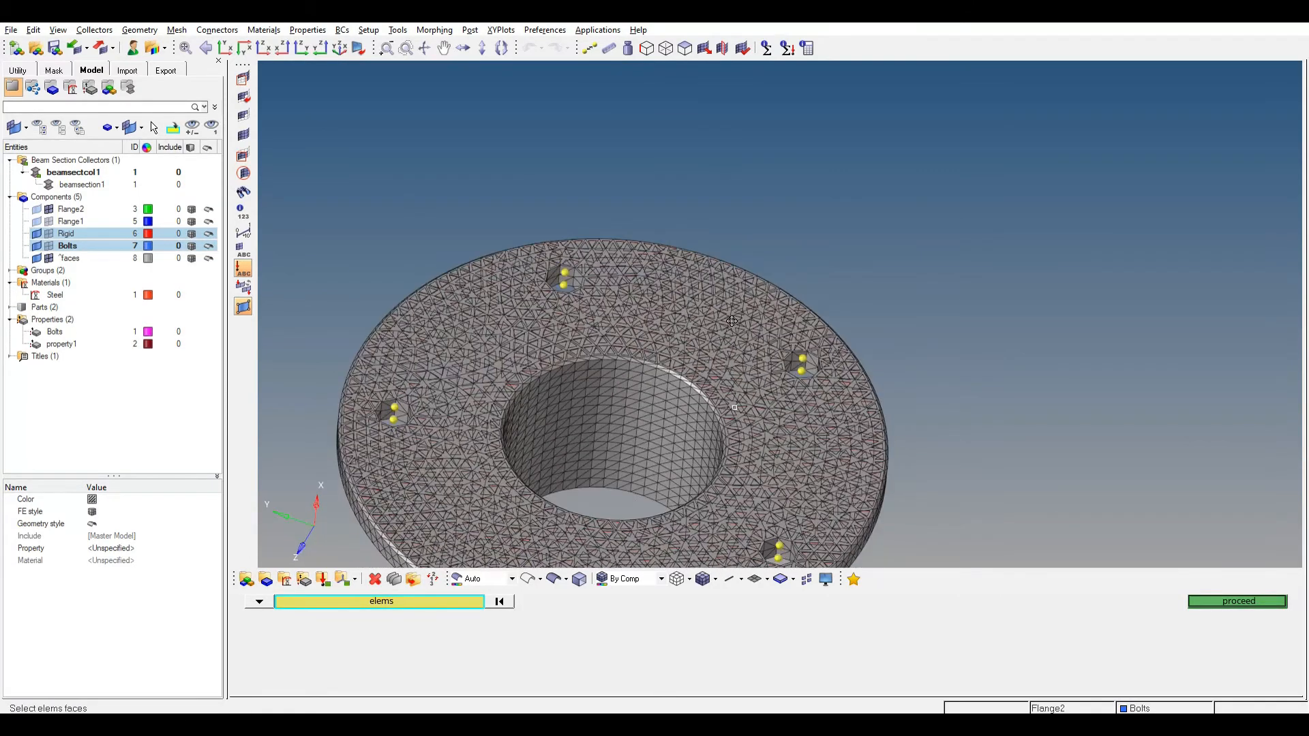
scroll(723, 384, "up", 3, "ctrl")
scroll(724, 385, "up", 3)
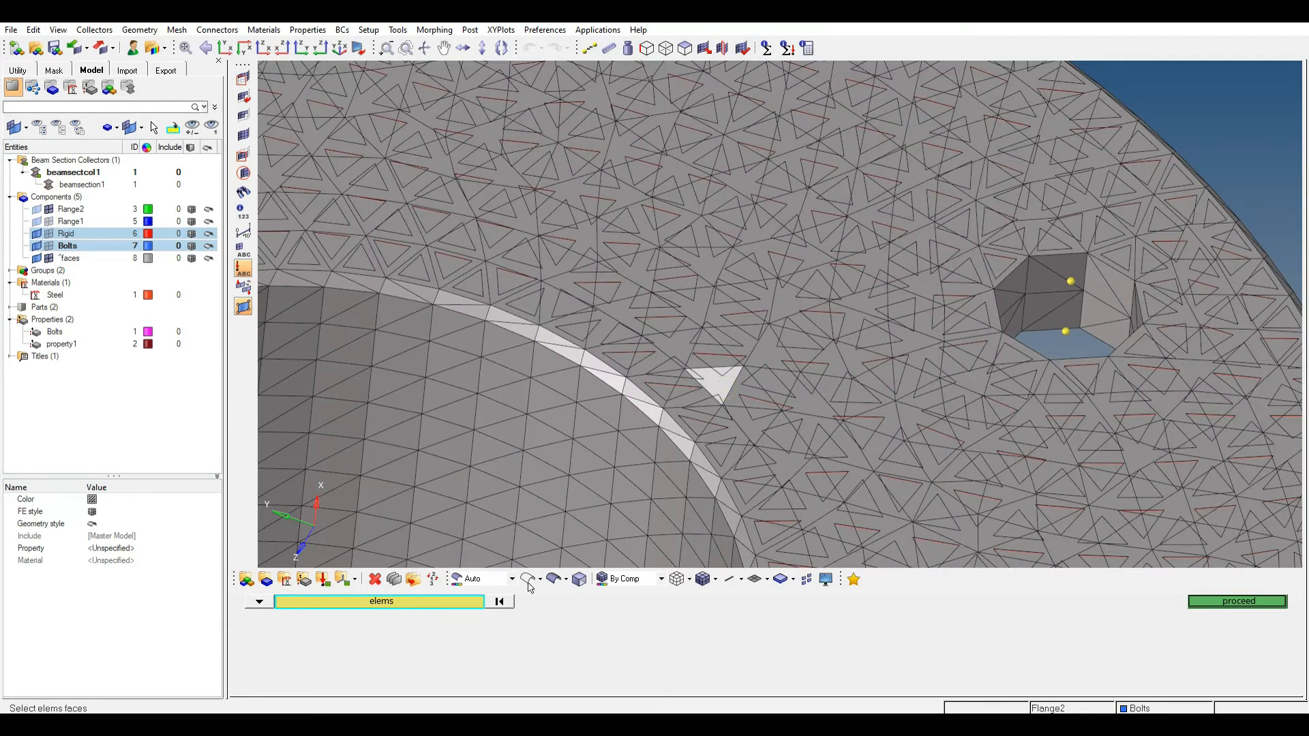
left_click(470, 603)
left_click(877, 658)
scroll(824, 394, "down", 3)
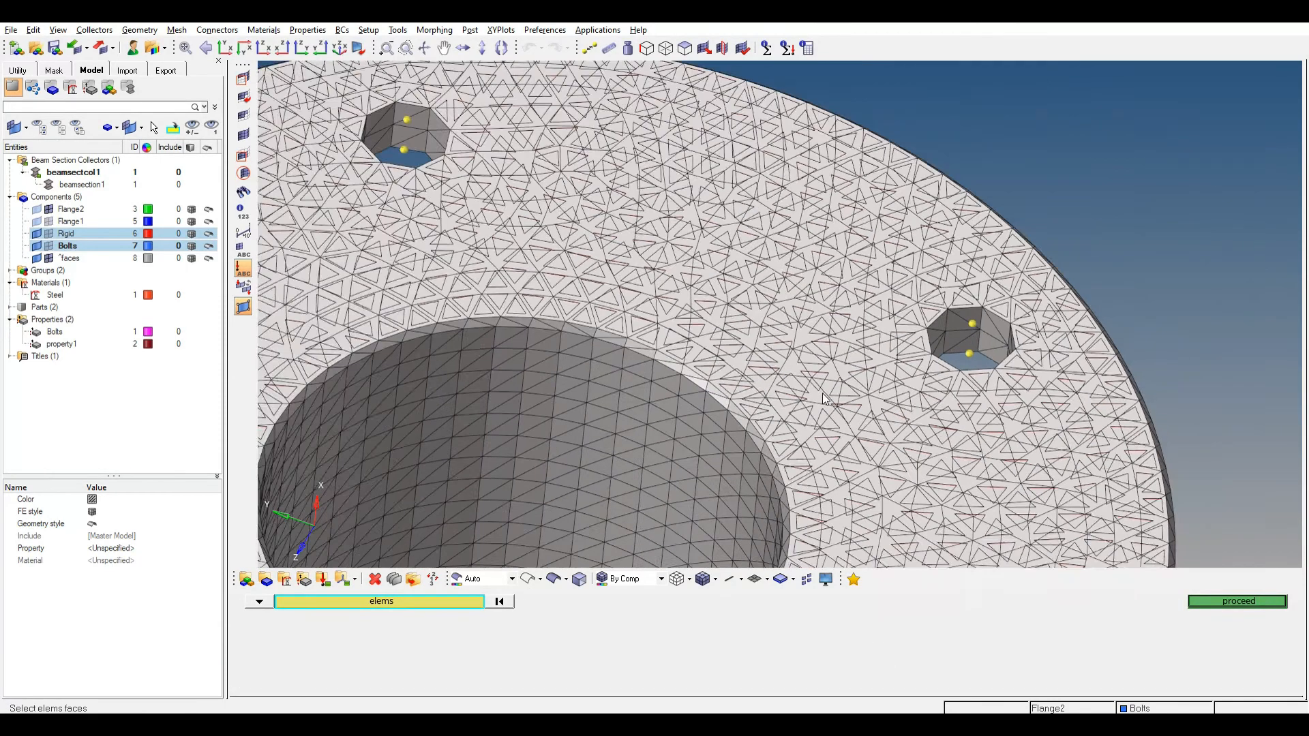
scroll(823, 399, "down", 5)
left_click(1237, 601)
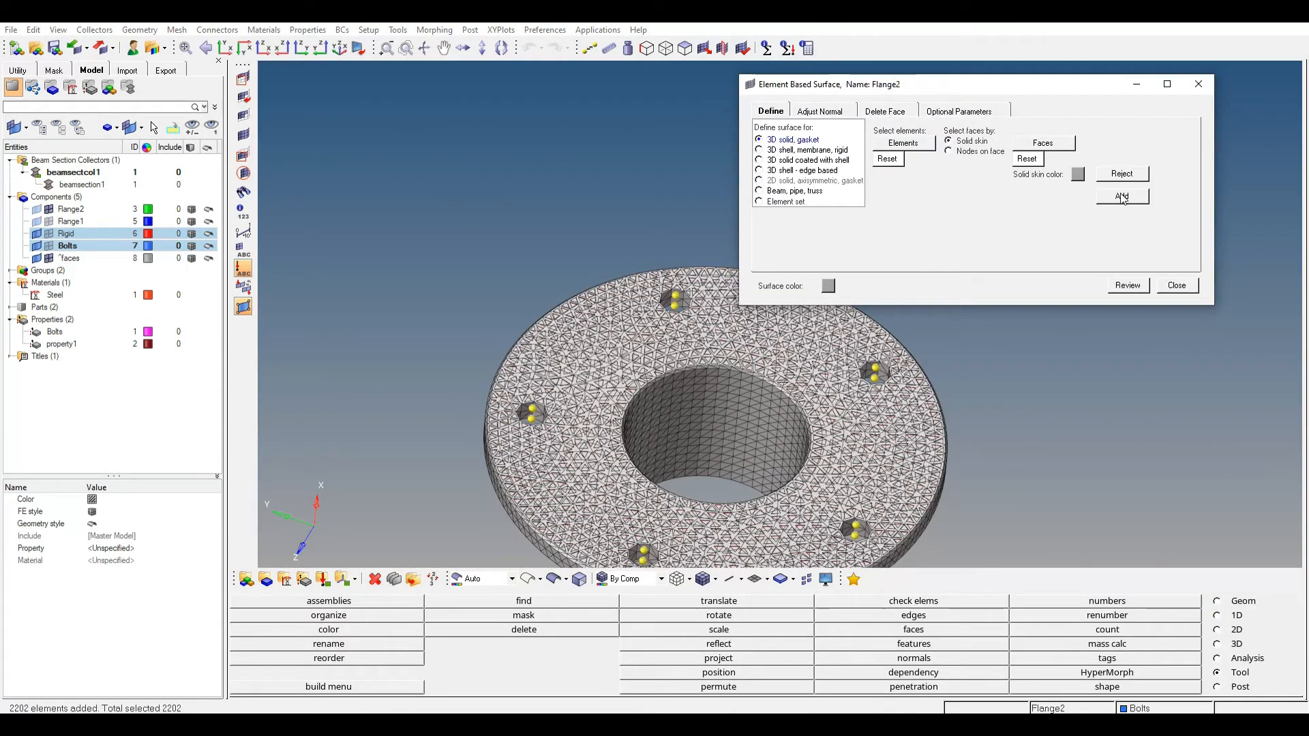
left_click(1176, 285)
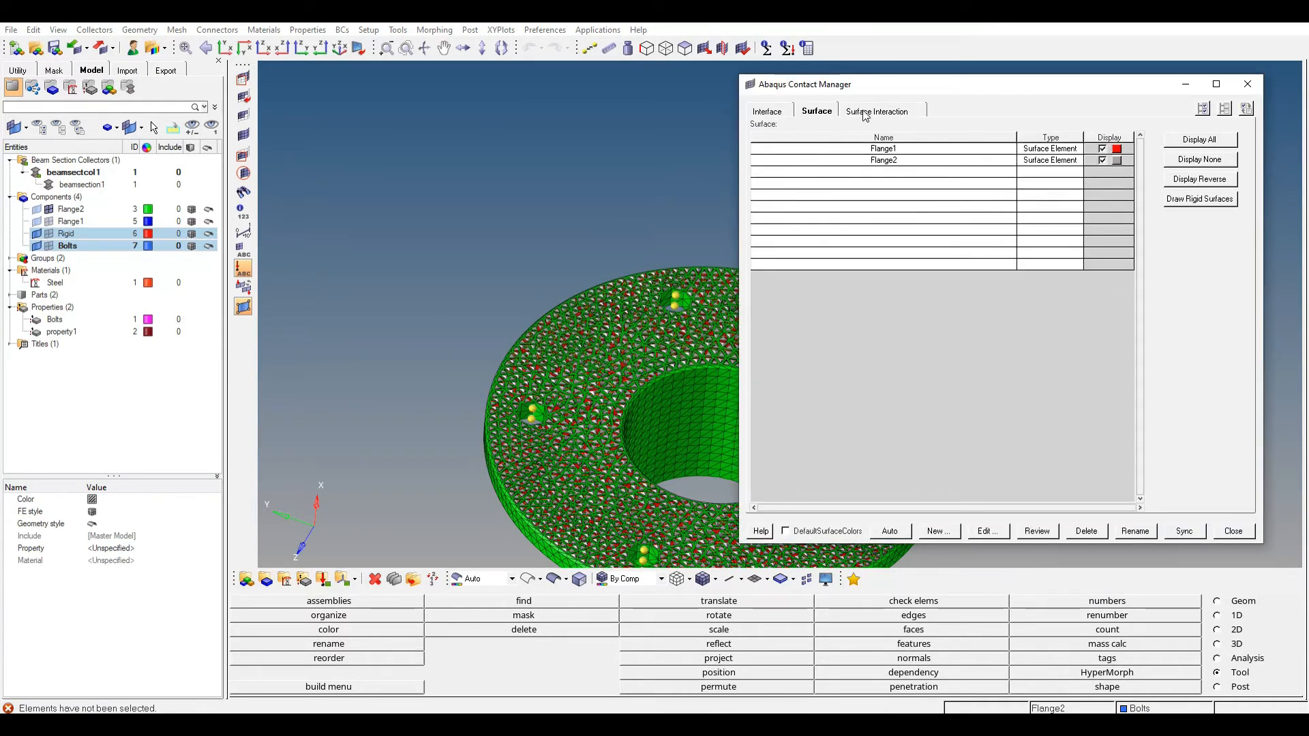
Step: Create a surface interaction named Interaction
left_click(865, 113)
left_click(937, 534)
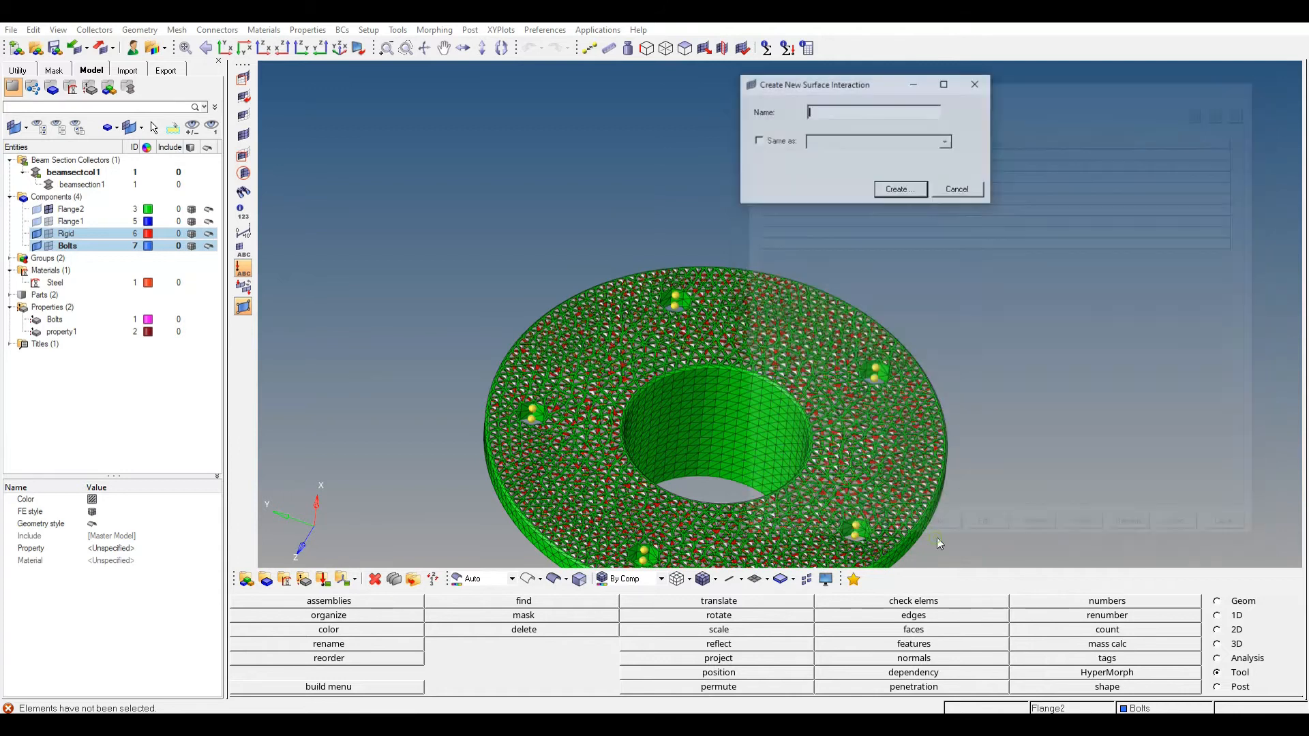
type("Interaction")
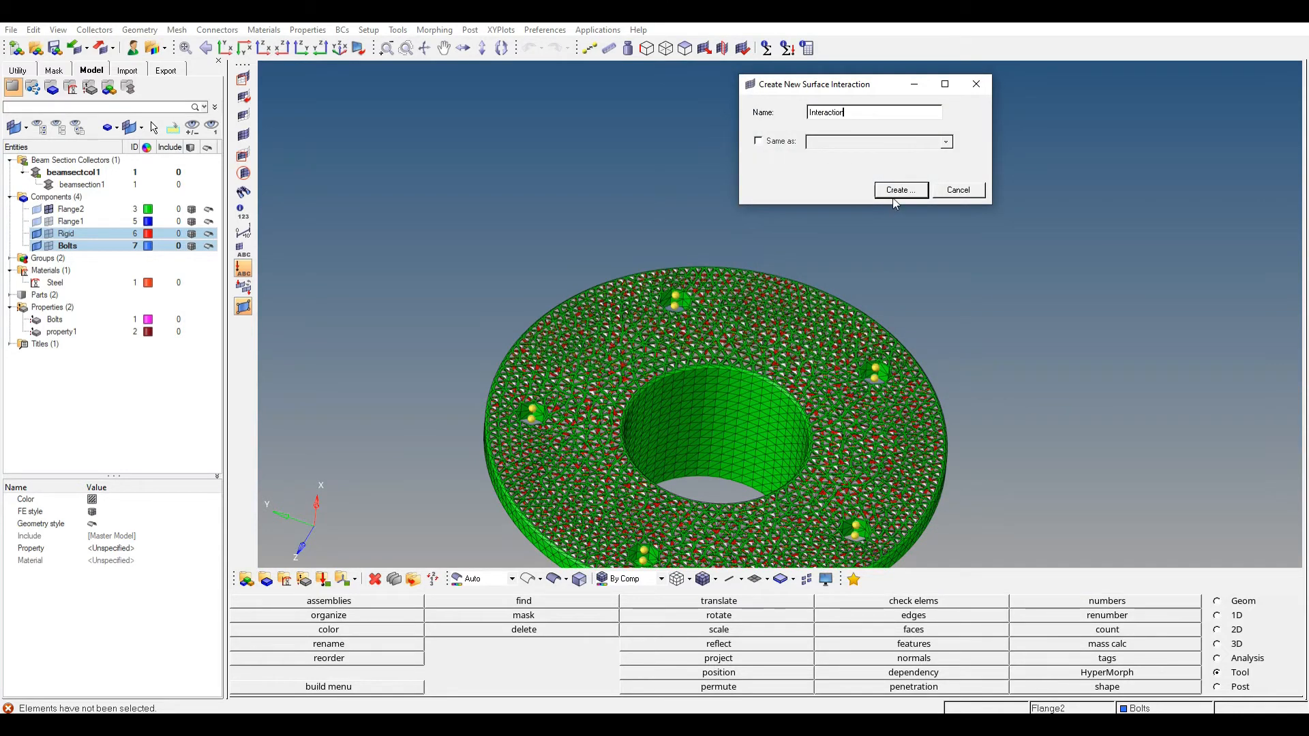
left_click(893, 195)
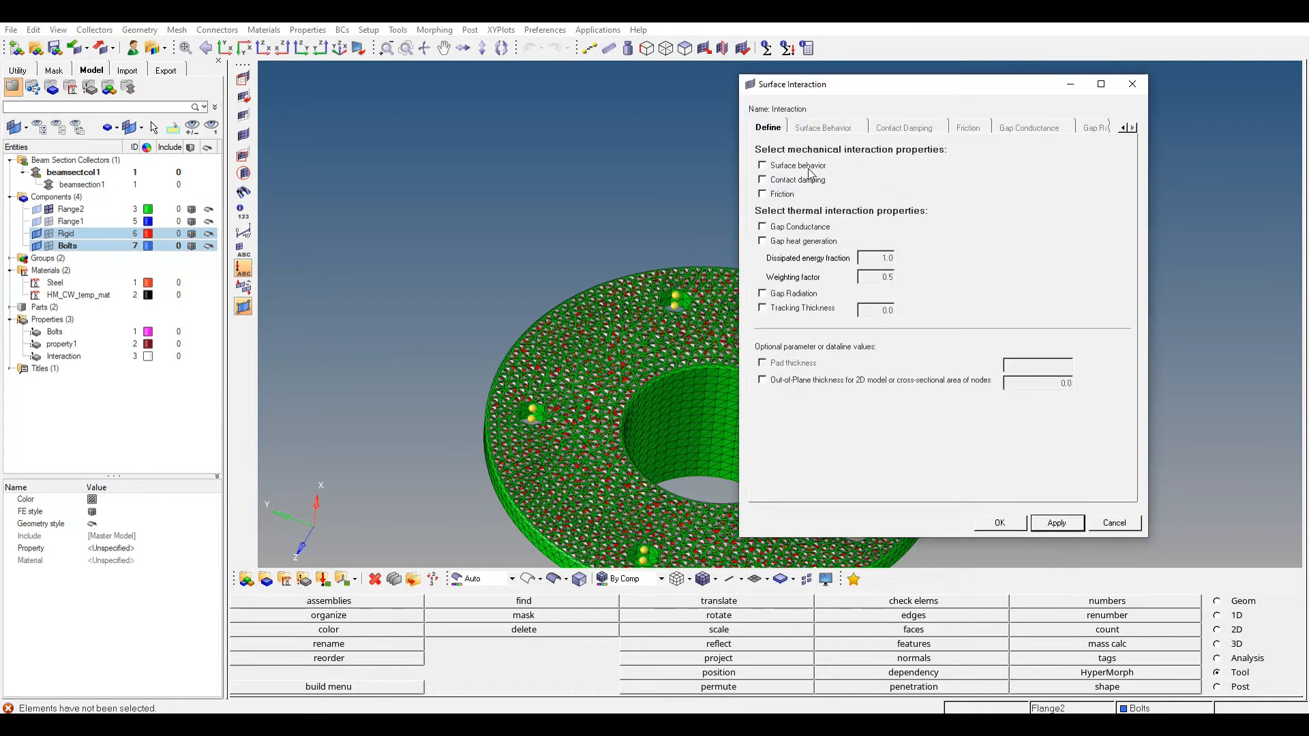
Step: Enable friction for the interaction, keeping the Default friction type, and set the friction coefficient to 0.1
left_click(787, 195)
left_click(953, 128)
left_click(849, 160)
left_click(849, 160)
left_click(767, 332)
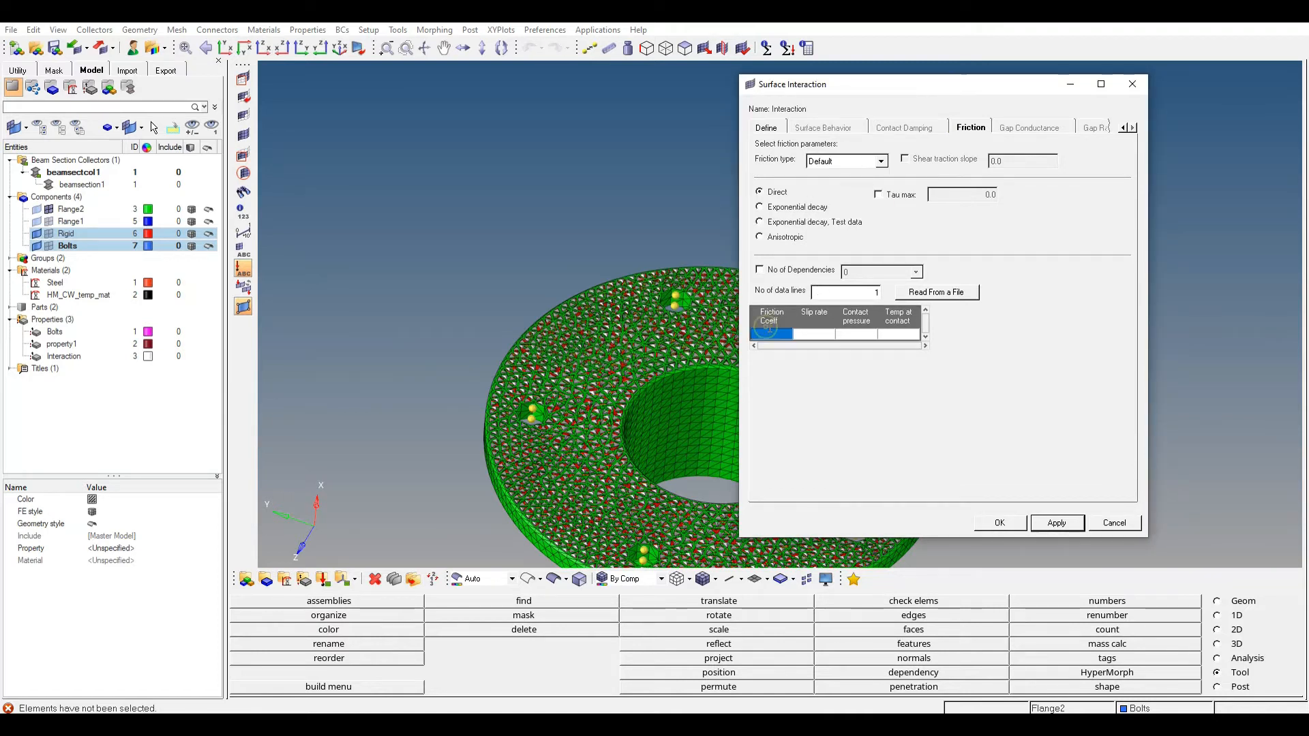
type("0.1")
left_click(999, 523)
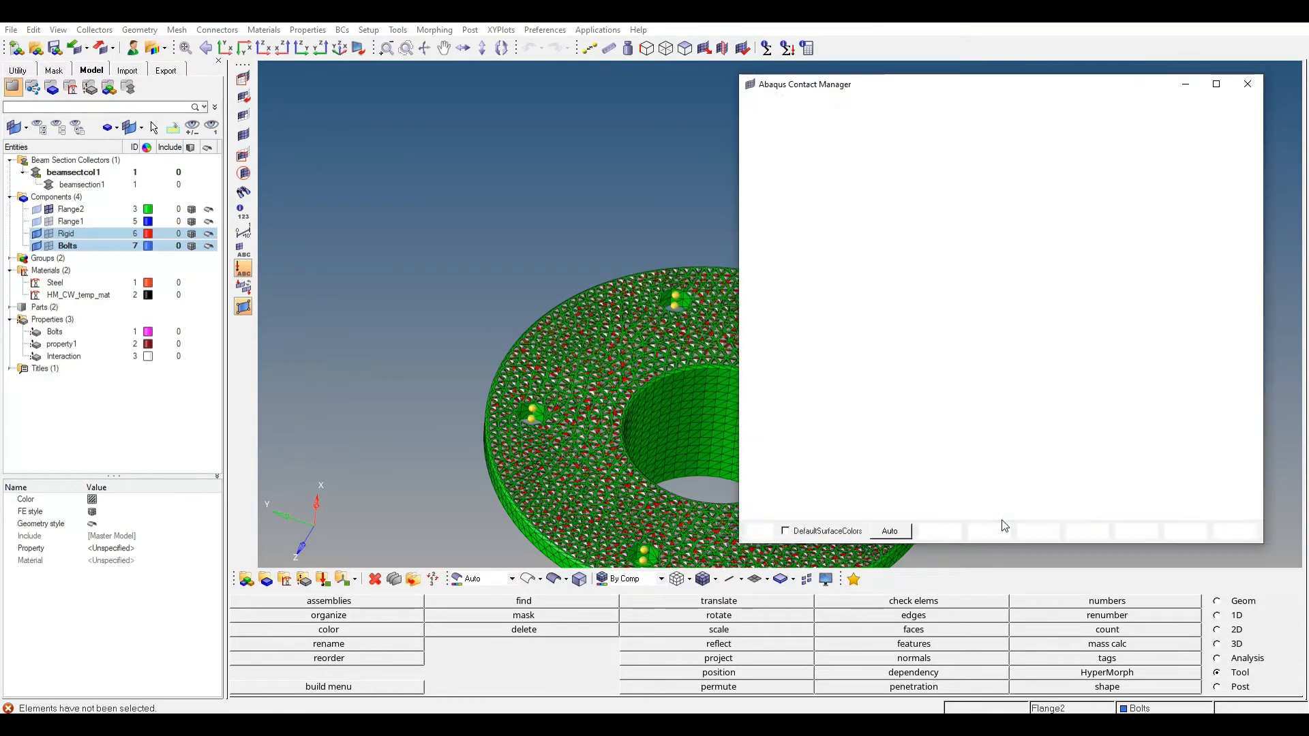
Step: Create a new contact pair interface named Contact
left_click(768, 112)
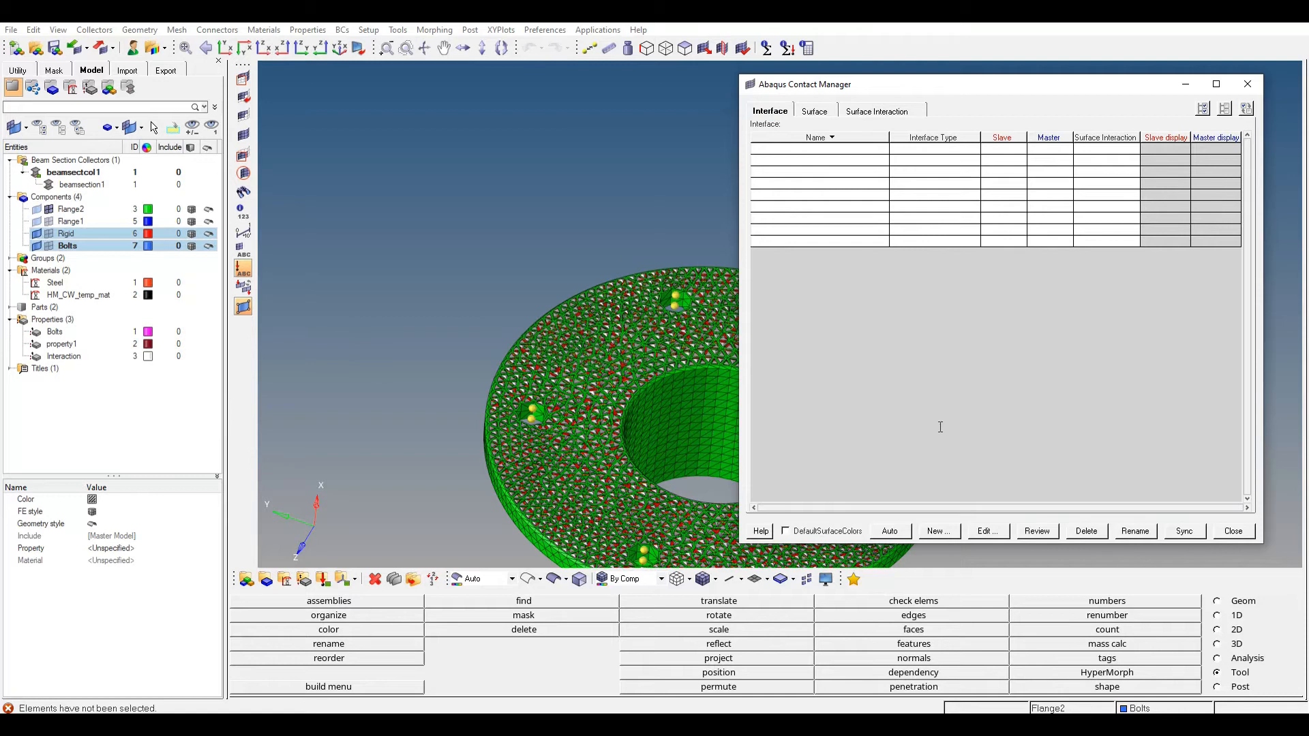
left_click(936, 531)
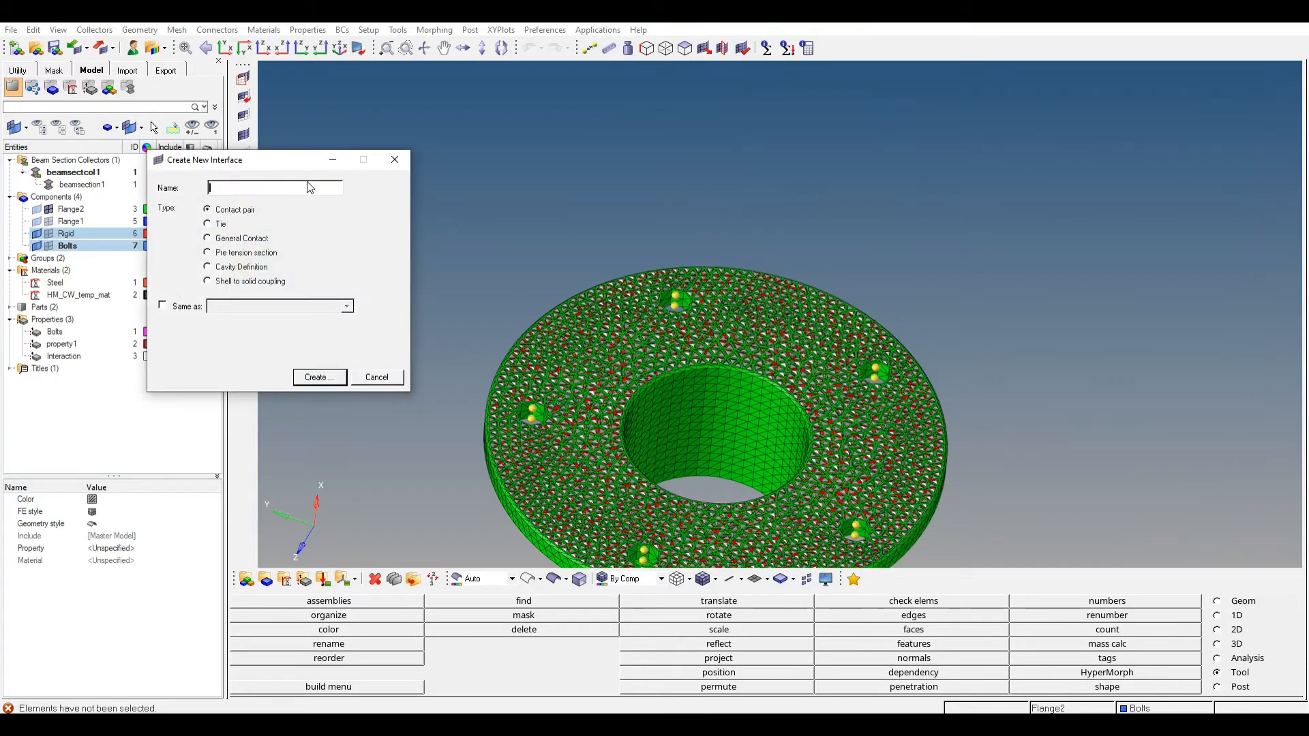
type("Co")
left_click(328, 381)
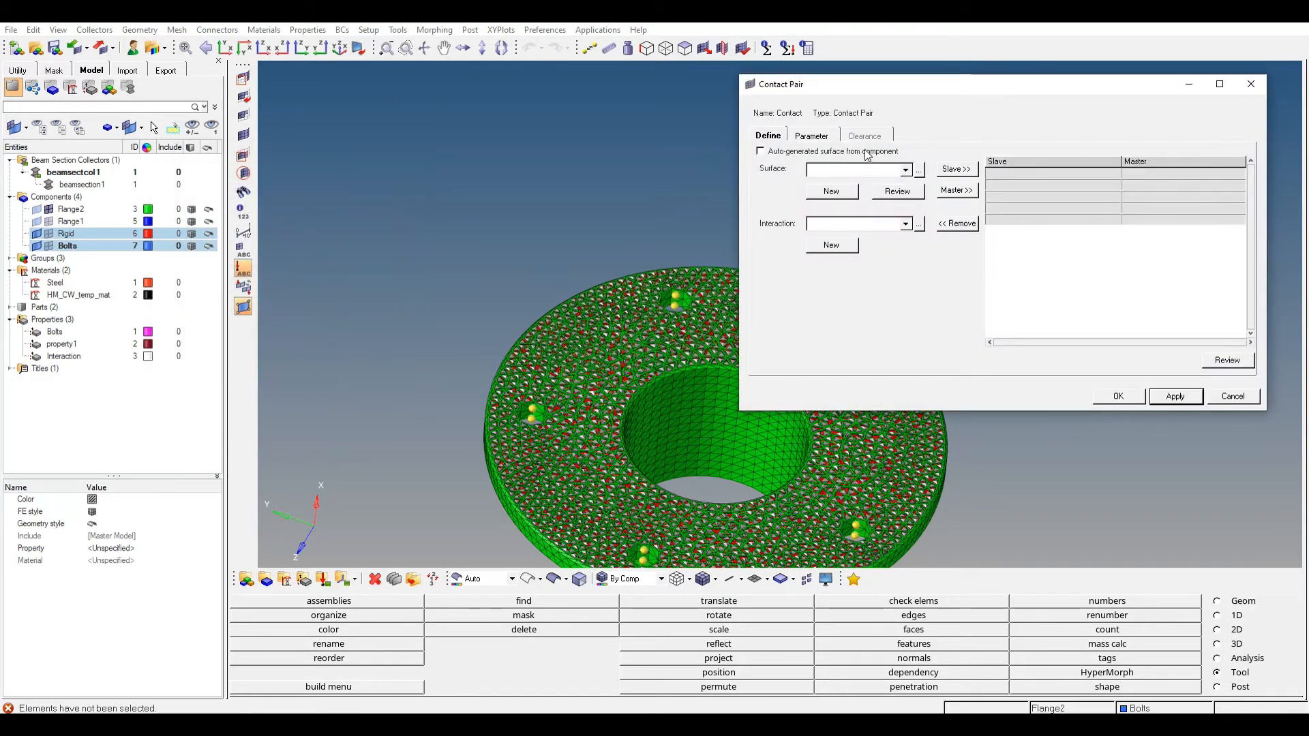
Step: Set Flange1 as slave and Flange2 as master of the contact pair, and assign the surface interaction named Interaction
left_click(906, 169)
left_click(896, 185)
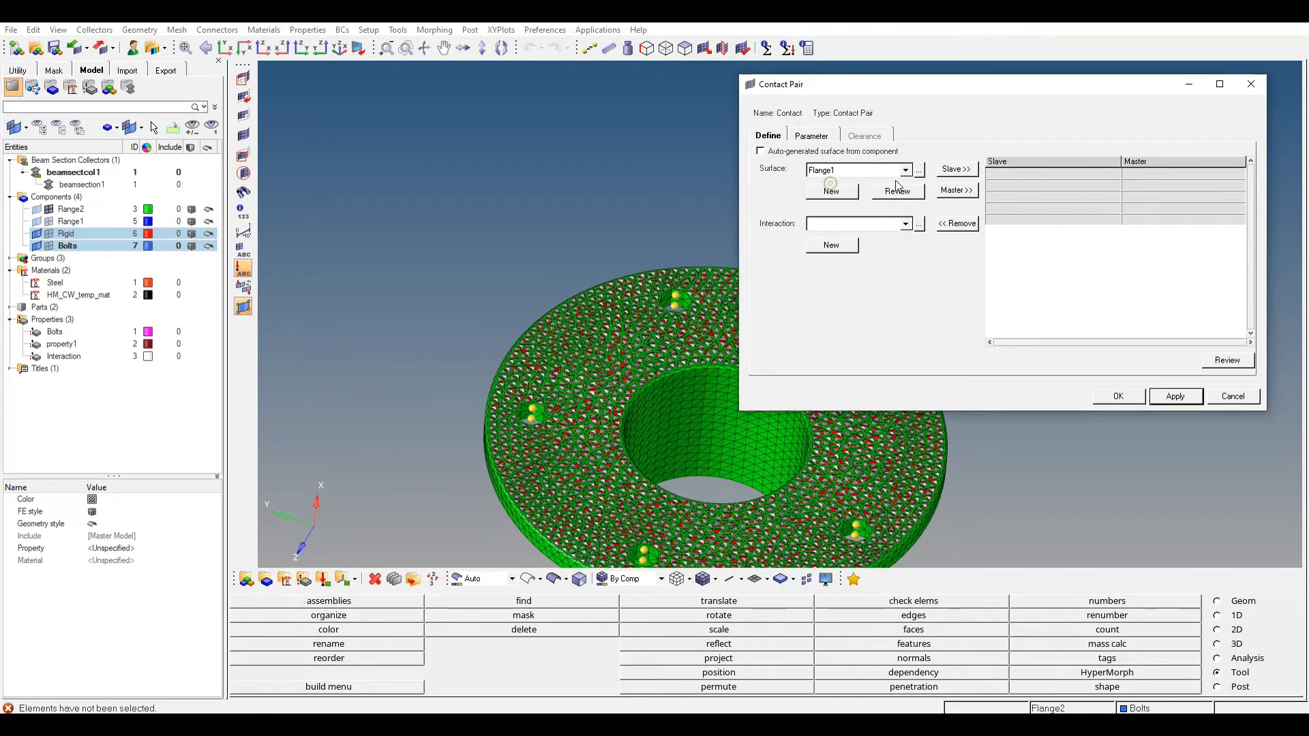
left_click(956, 171)
left_click(905, 170)
left_click(873, 193)
left_click(957, 190)
left_click(907, 224)
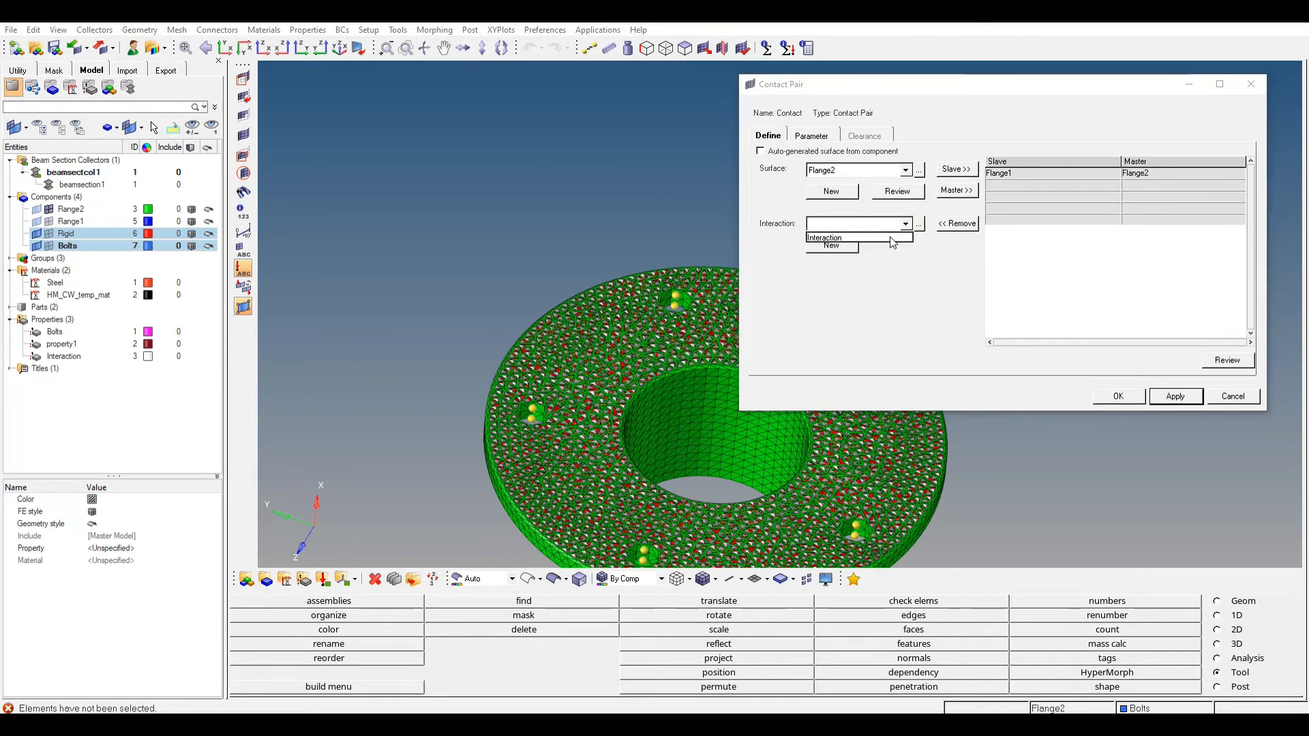
left_click(839, 237)
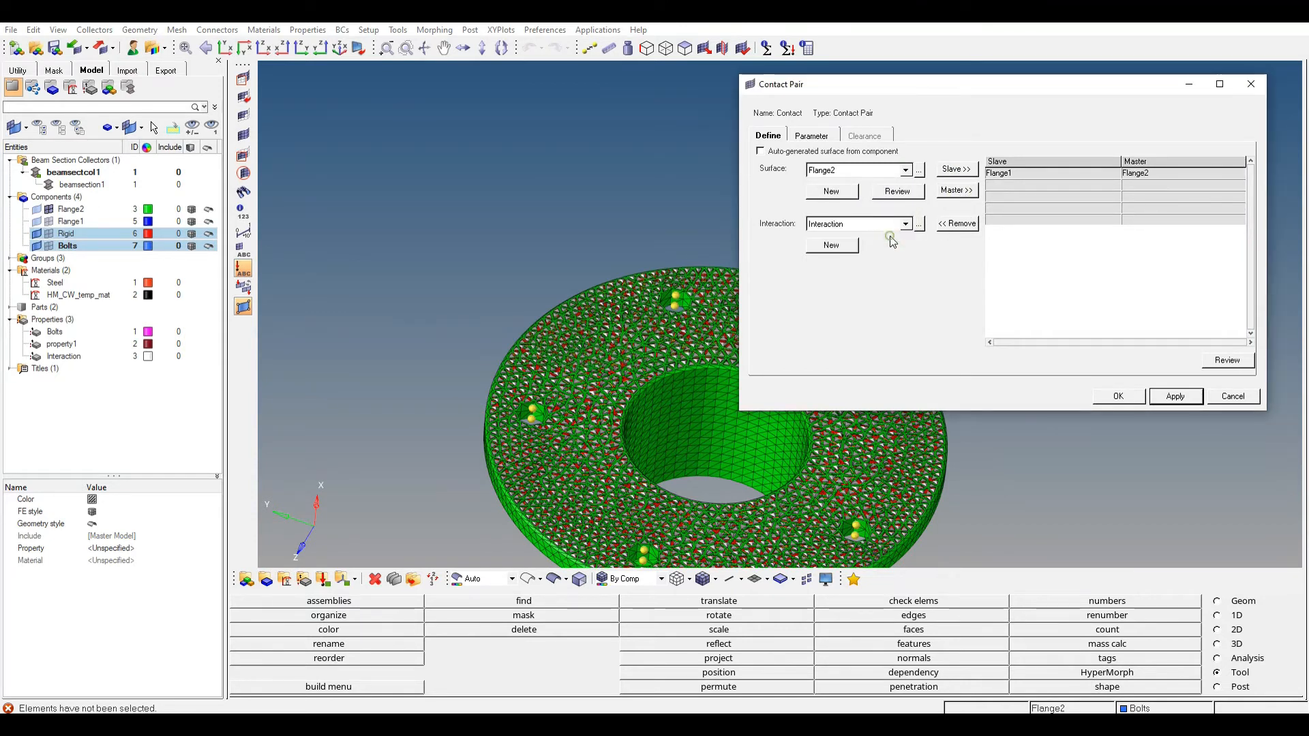
Step: Enable Adjust at 0.05 for the contact pair, set its type to SURFACE TO SURFACE, and accept the definition
left_click(819, 136)
left_click(781, 167)
left_click(848, 169)
type("0.05")
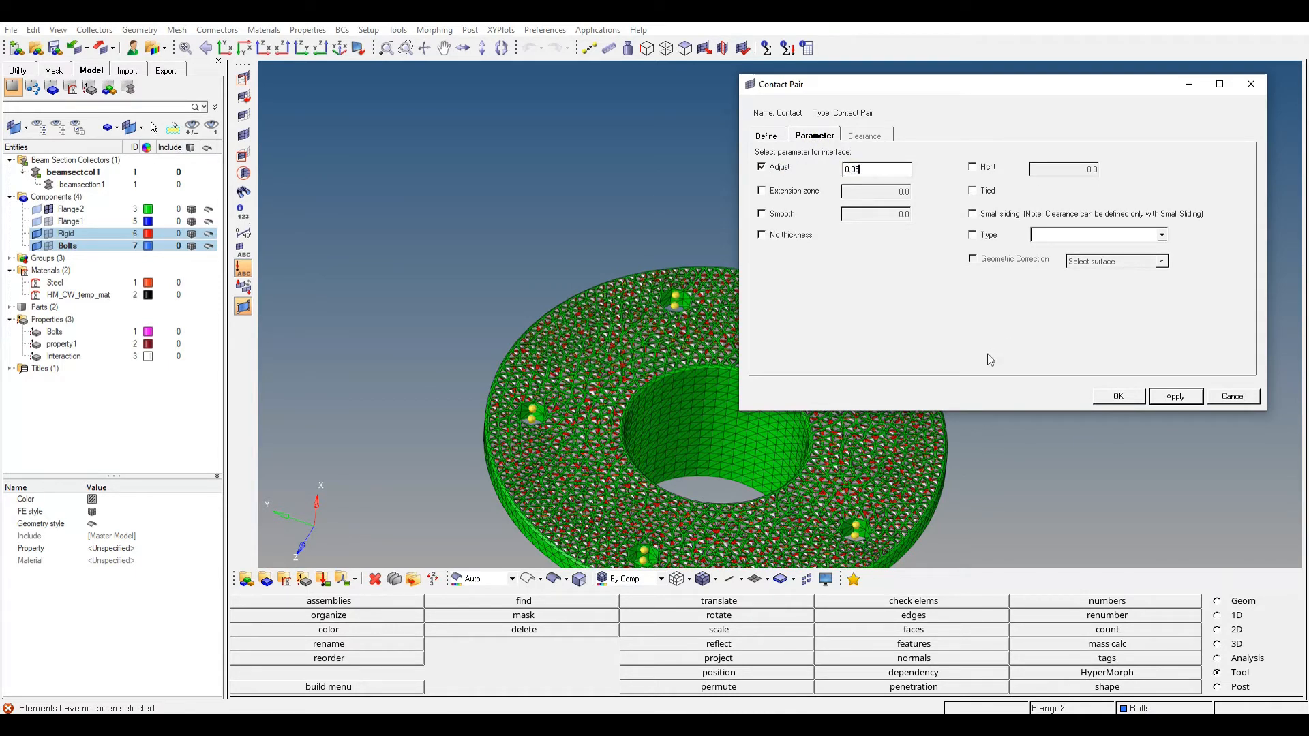
left_click(971, 235)
left_click(1053, 239)
left_click(1057, 259)
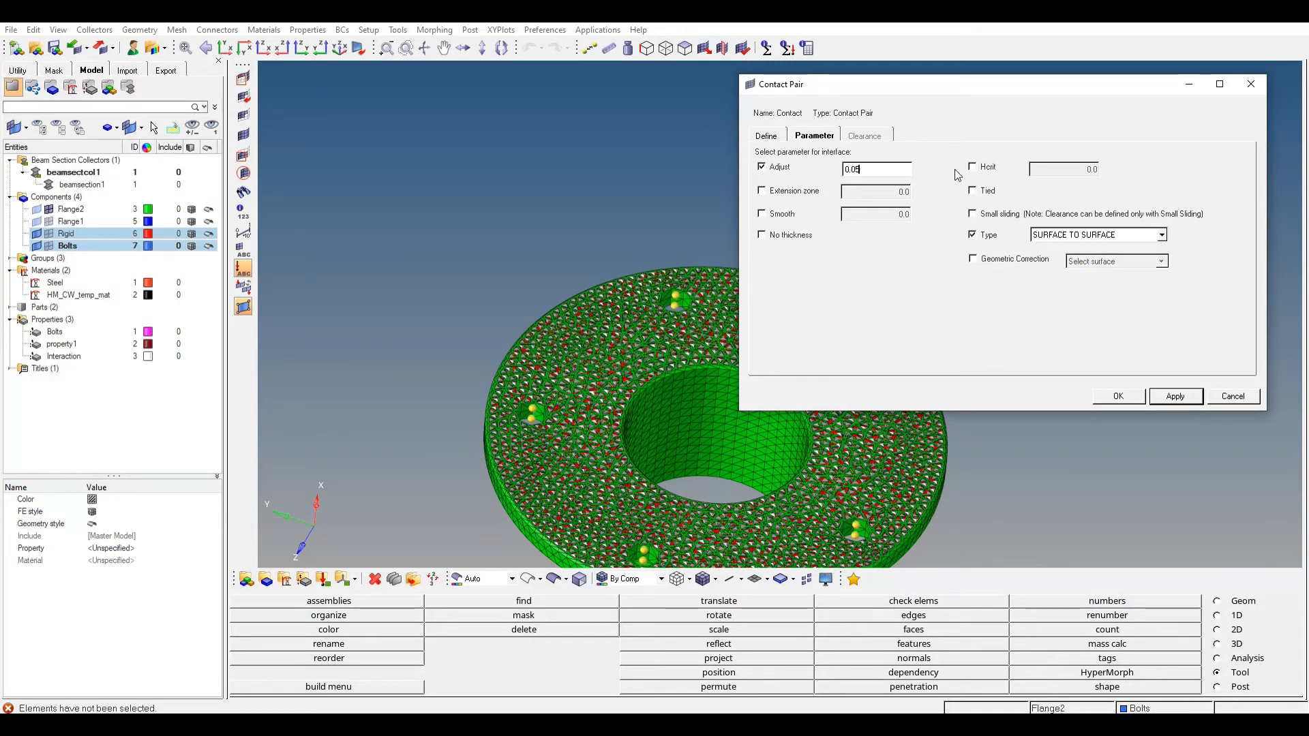
left_click(1119, 397)
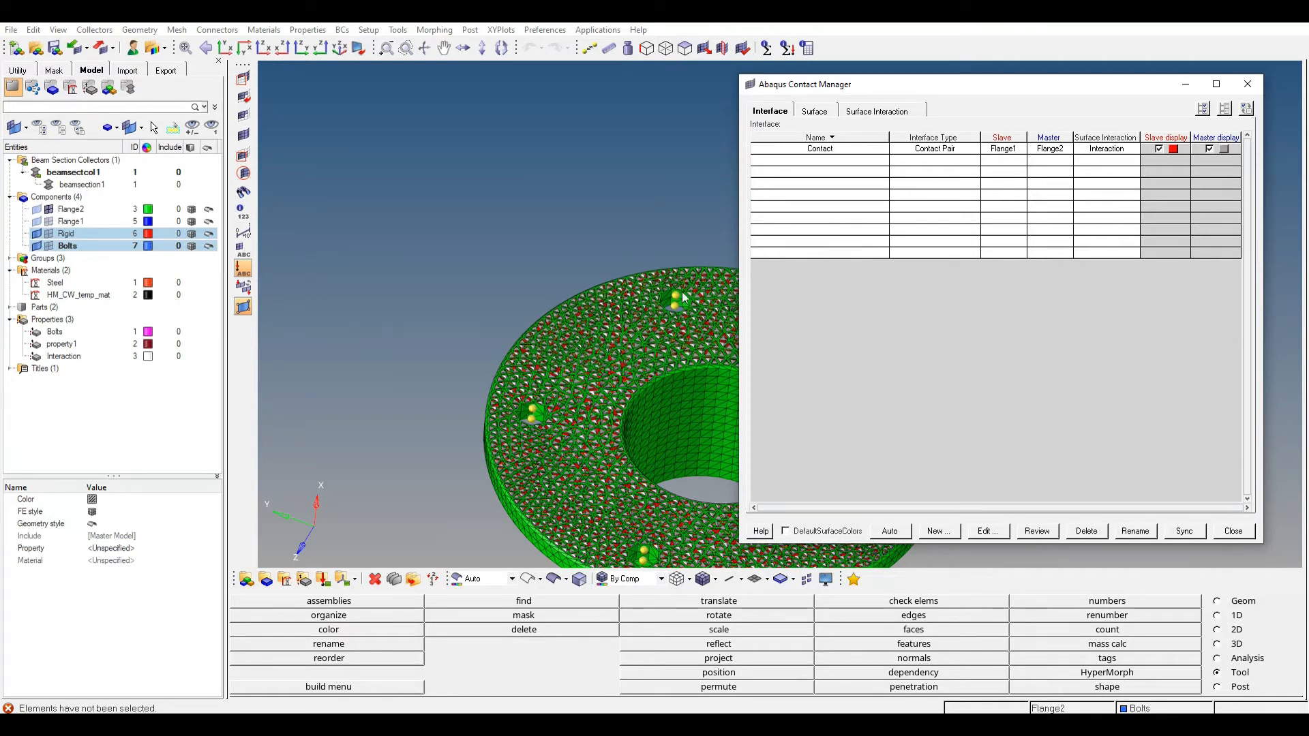
Step: Create a new interface named Preload1 of type Pre tension section
left_click(944, 536)
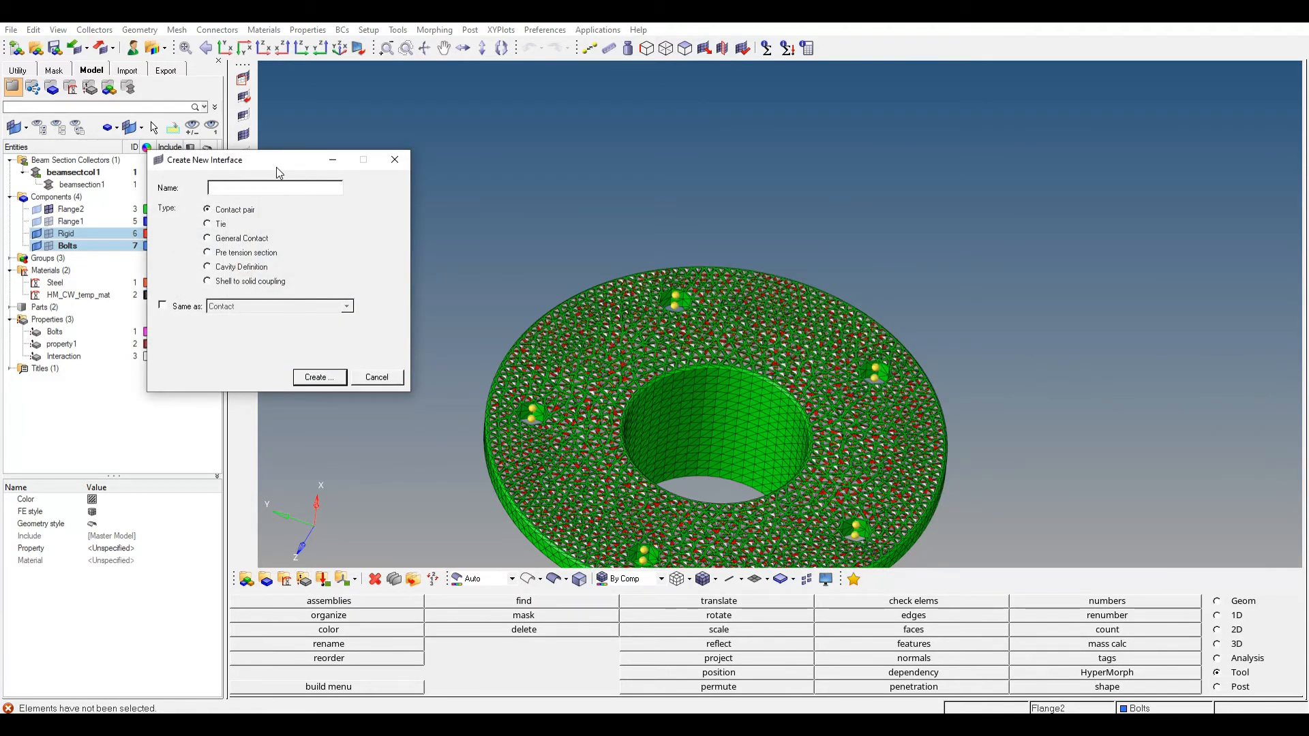
left_click_drag(276, 166, 416, 147)
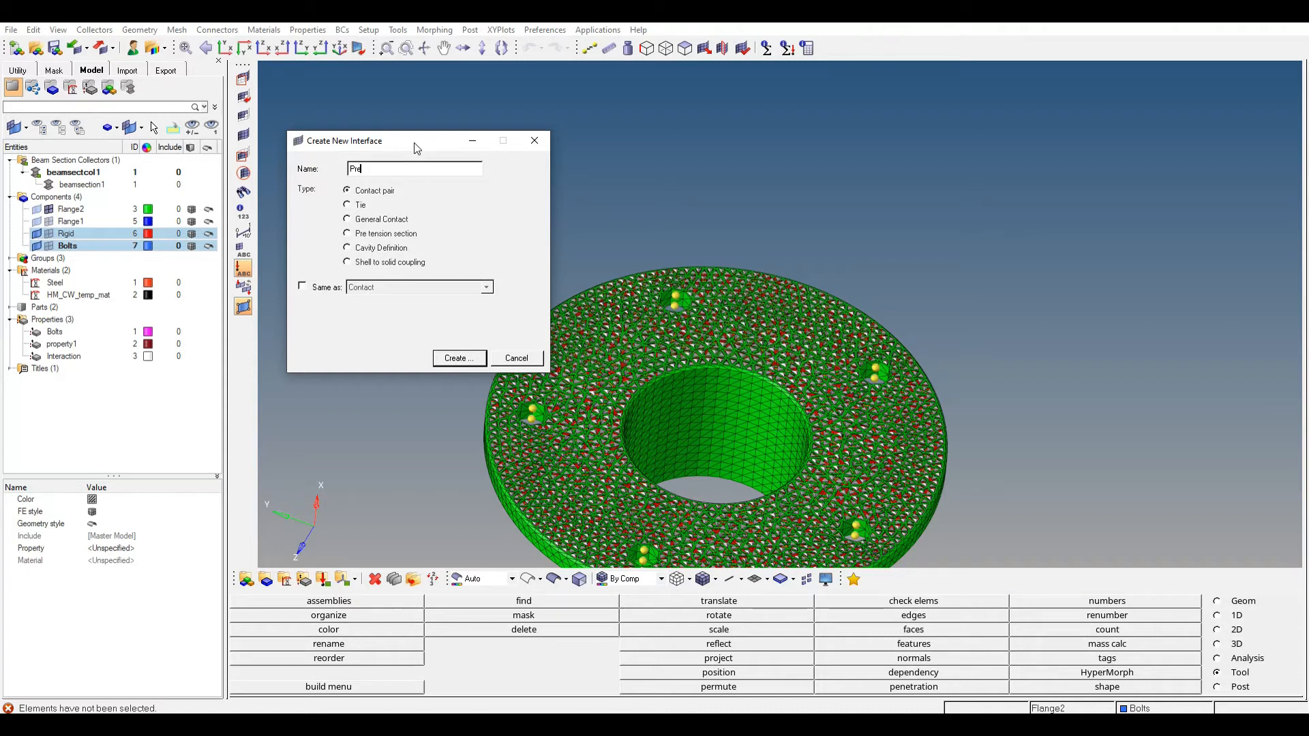
type("load1")
left_click(362, 240)
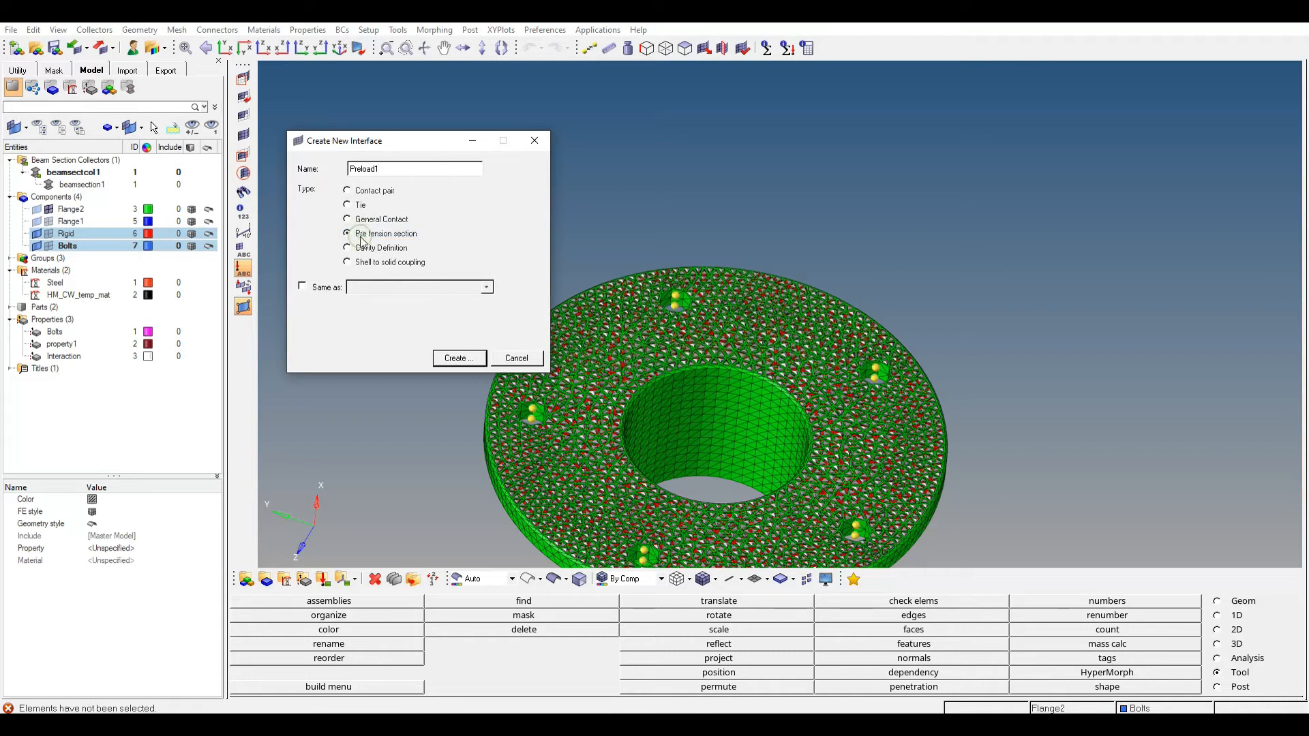
left_click(453, 358)
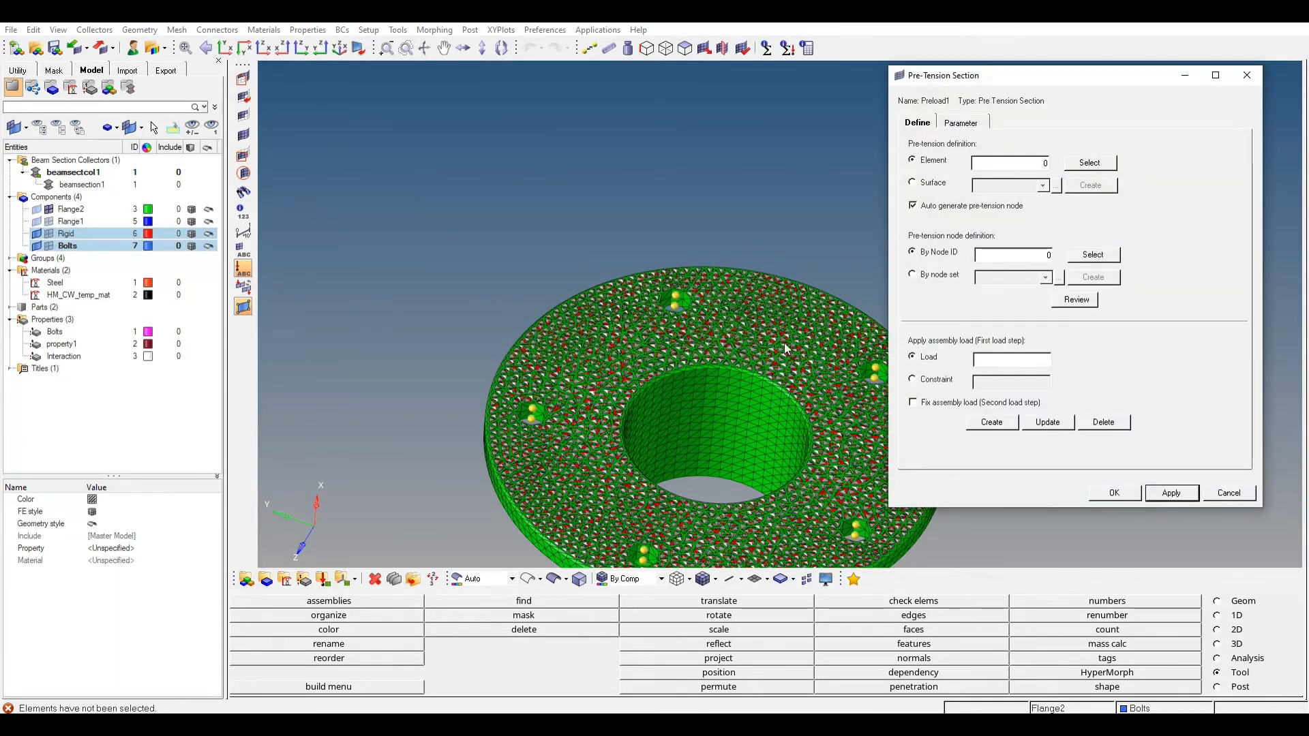
Step: Show the Rigid and Bolts elements while hiding the Flange2 elements and the contact groups, exposing a single bolt's beams
left_click_drag(755, 321, 657, 297, "ctrl")
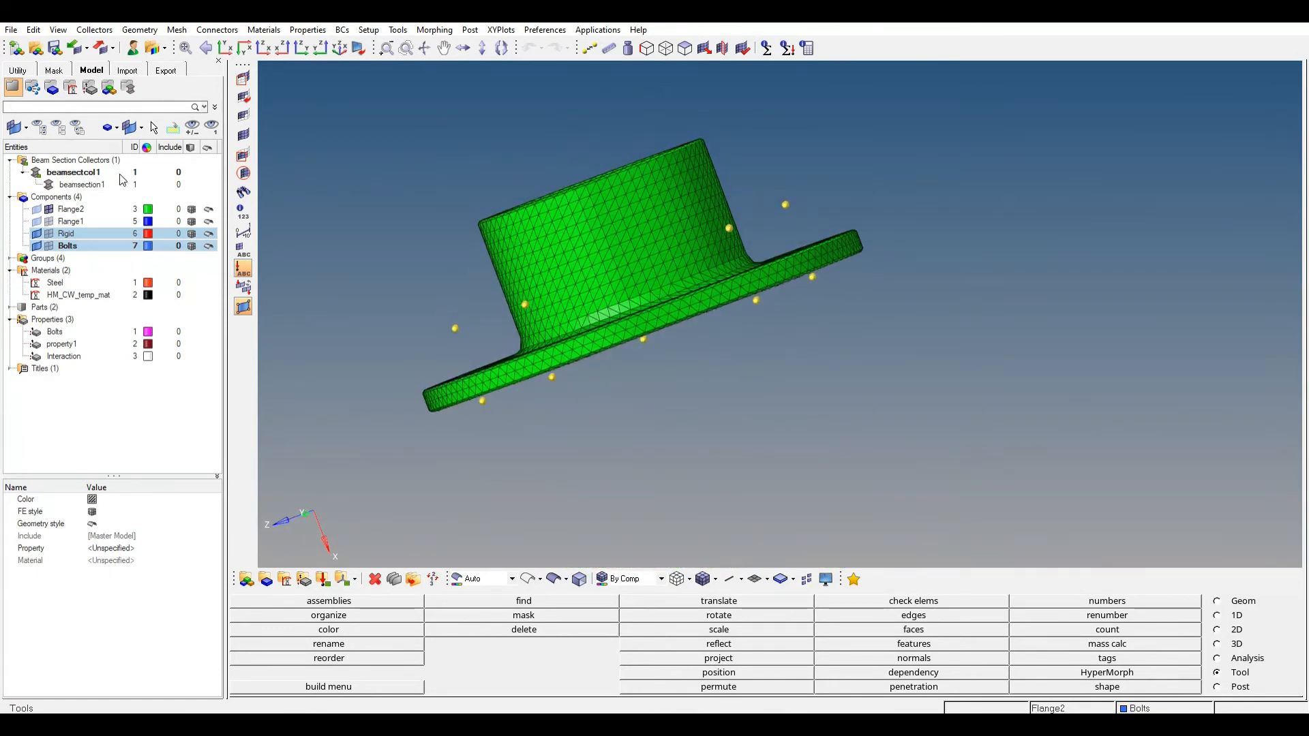
left_click(48, 246)
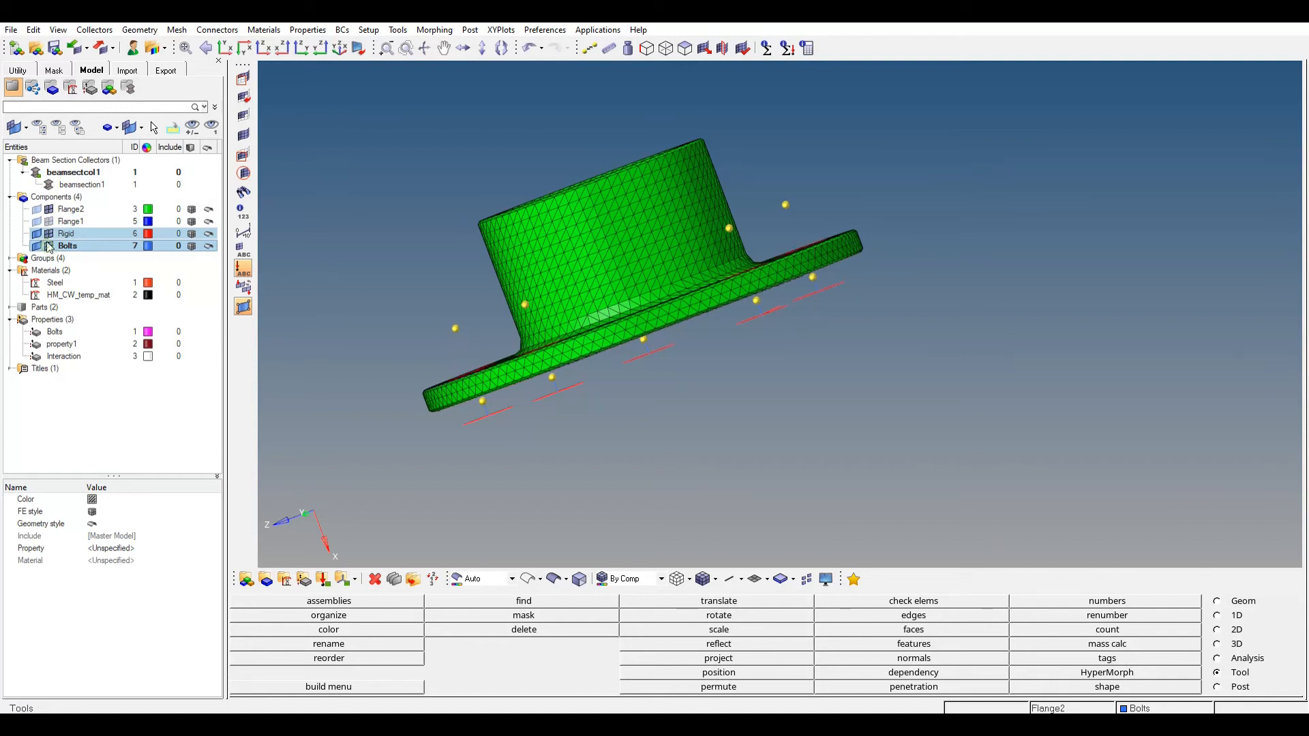
left_click(47, 209)
left_click_drag(655, 321, 580, 309, "ctrl")
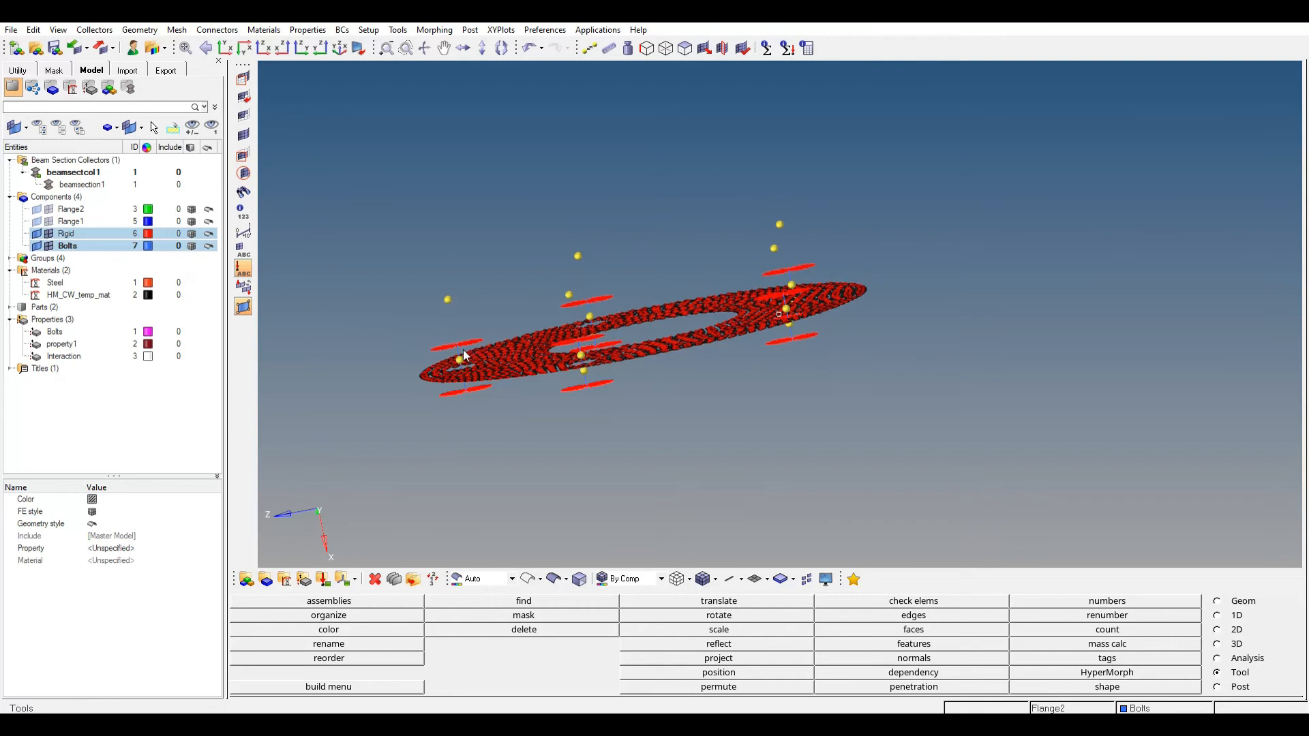
scroll(454, 360, "up", 6)
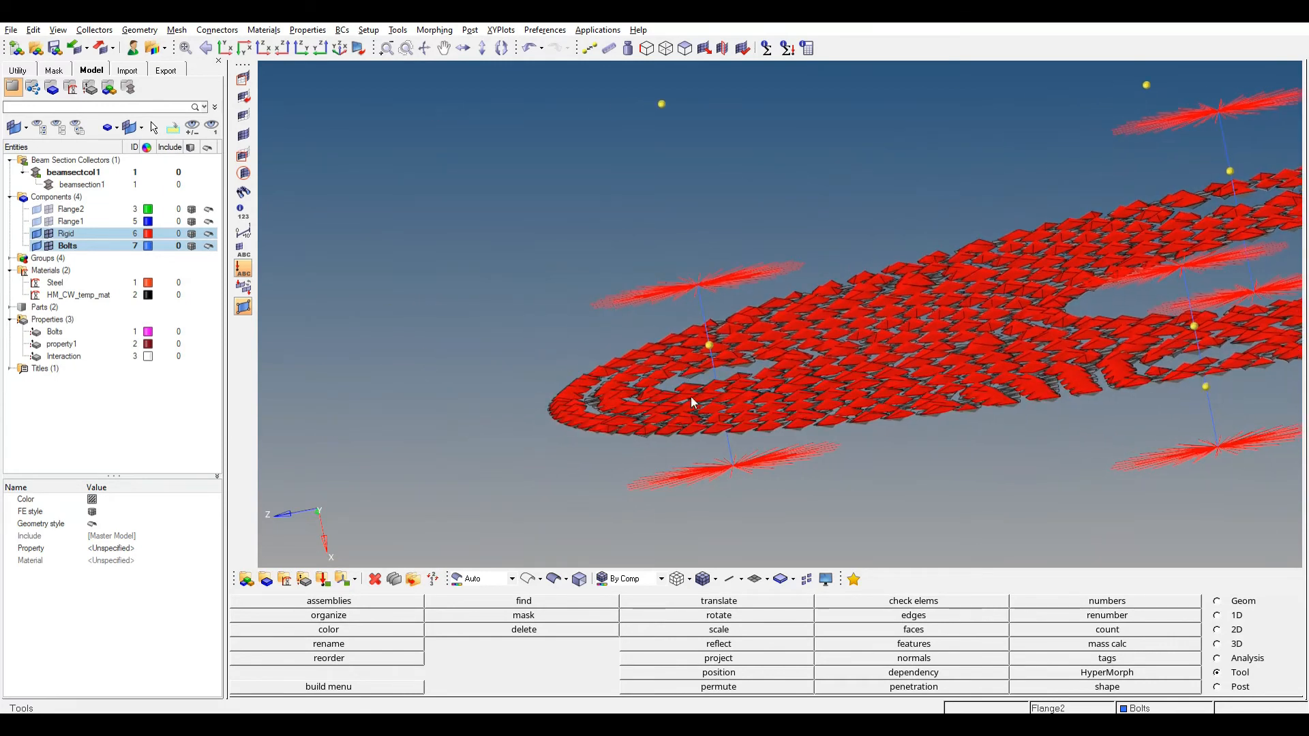
scroll(690, 395, "up", 2)
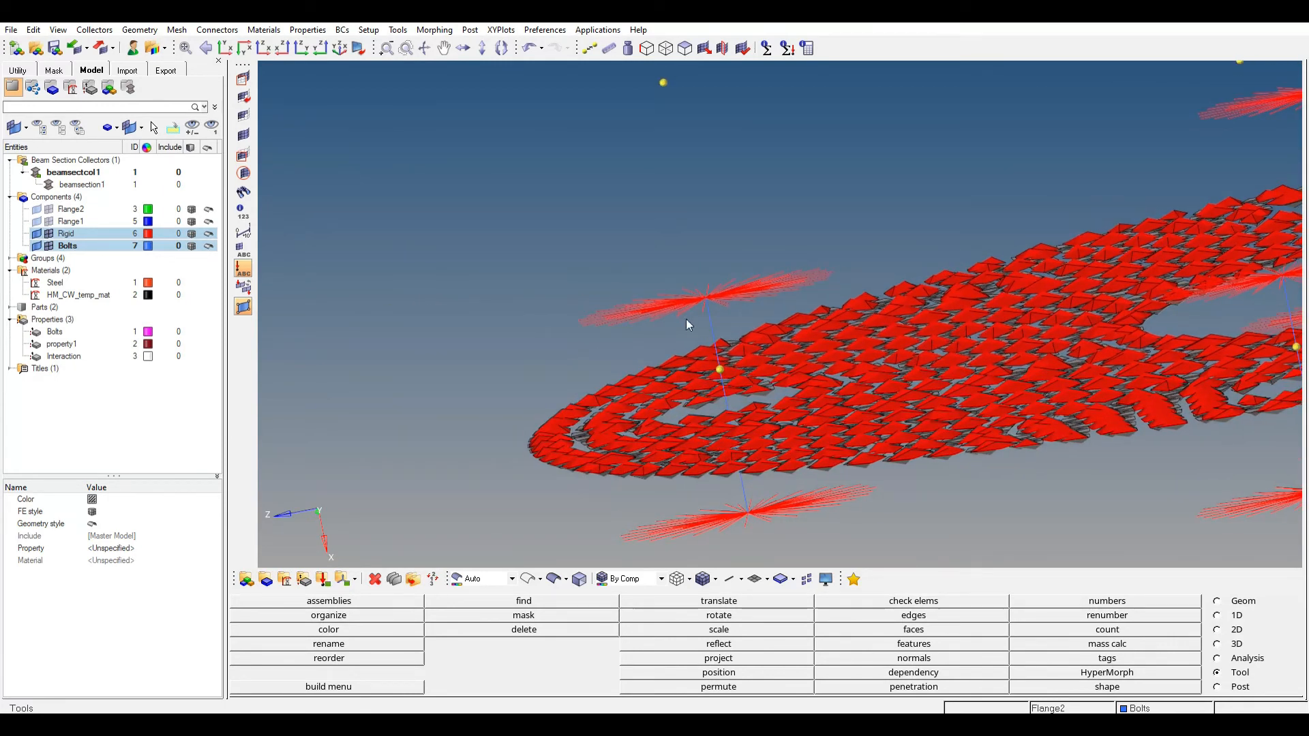
right_click(45, 259)
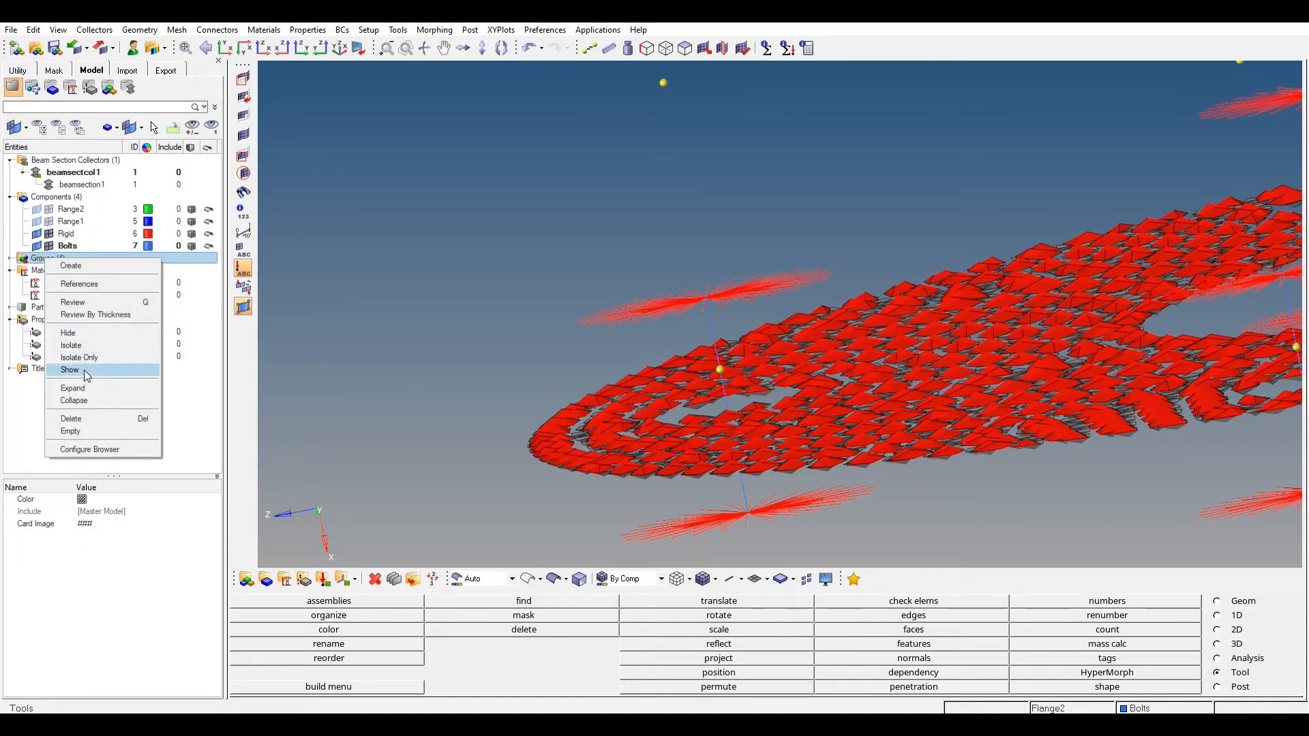
left_click(68, 332)
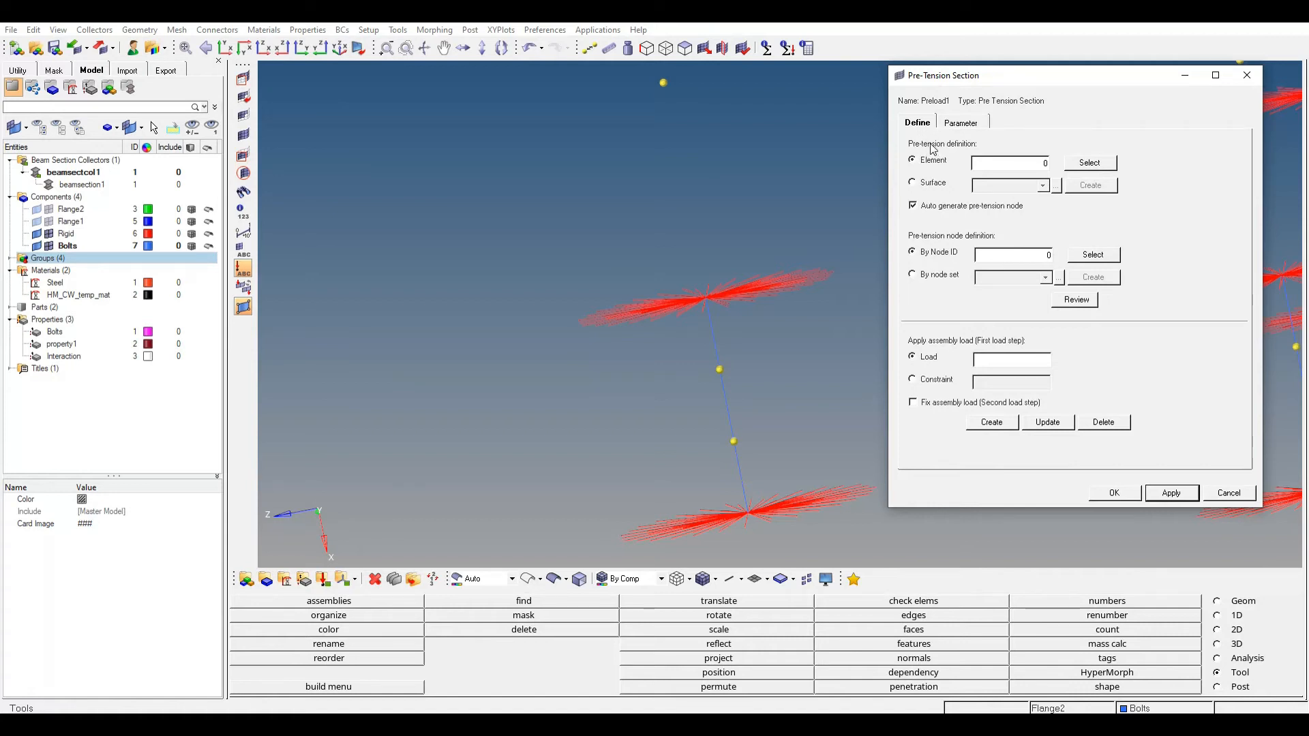
Step: Assign the middle beam element of the exposed bolt to Preload1 with an auto-generated pre-tension node, and accept the section
left_click(1087, 163)
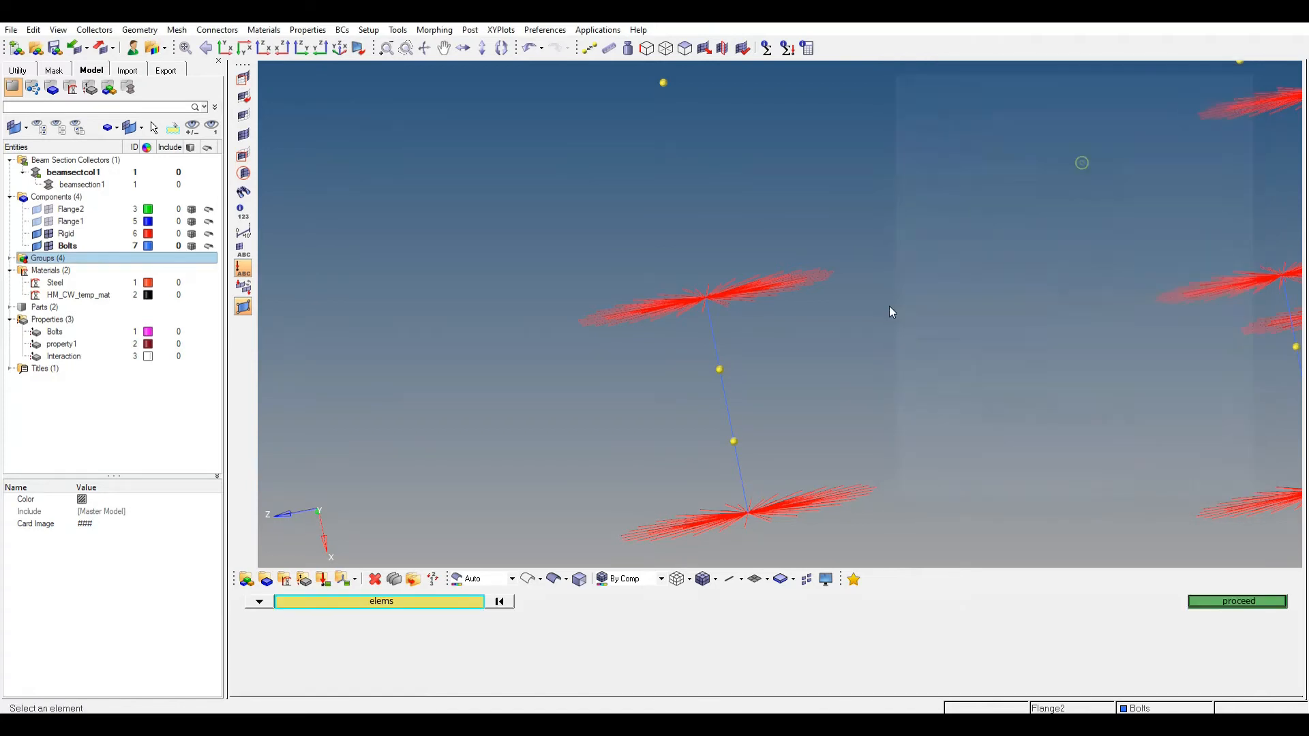
left_click(725, 399)
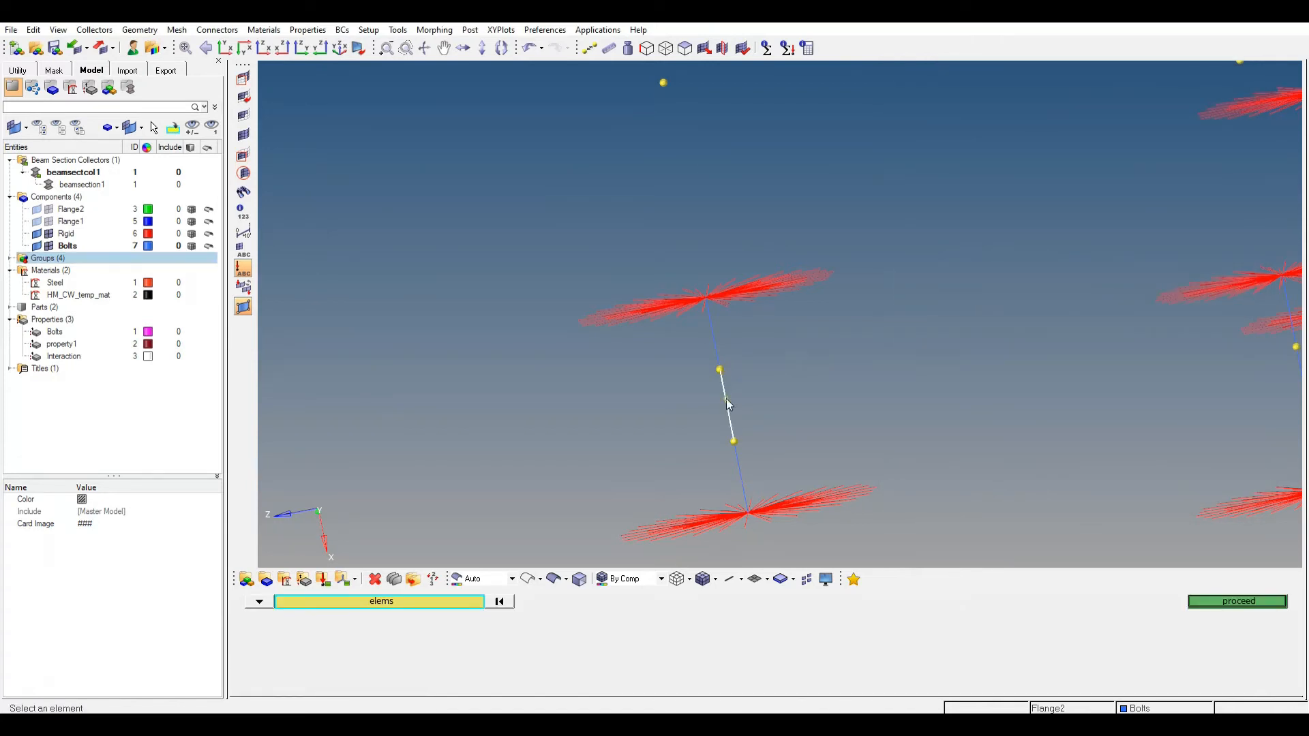
left_click(1206, 599)
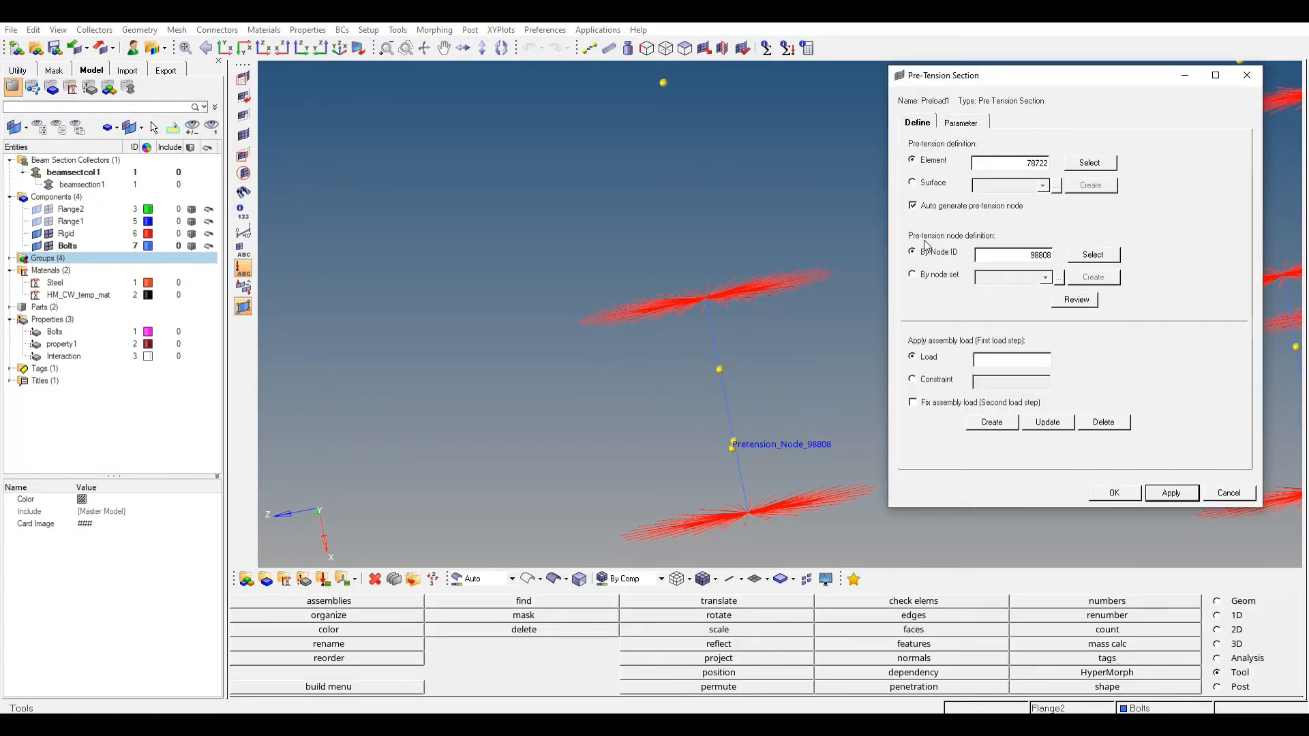
left_click(1093, 256)
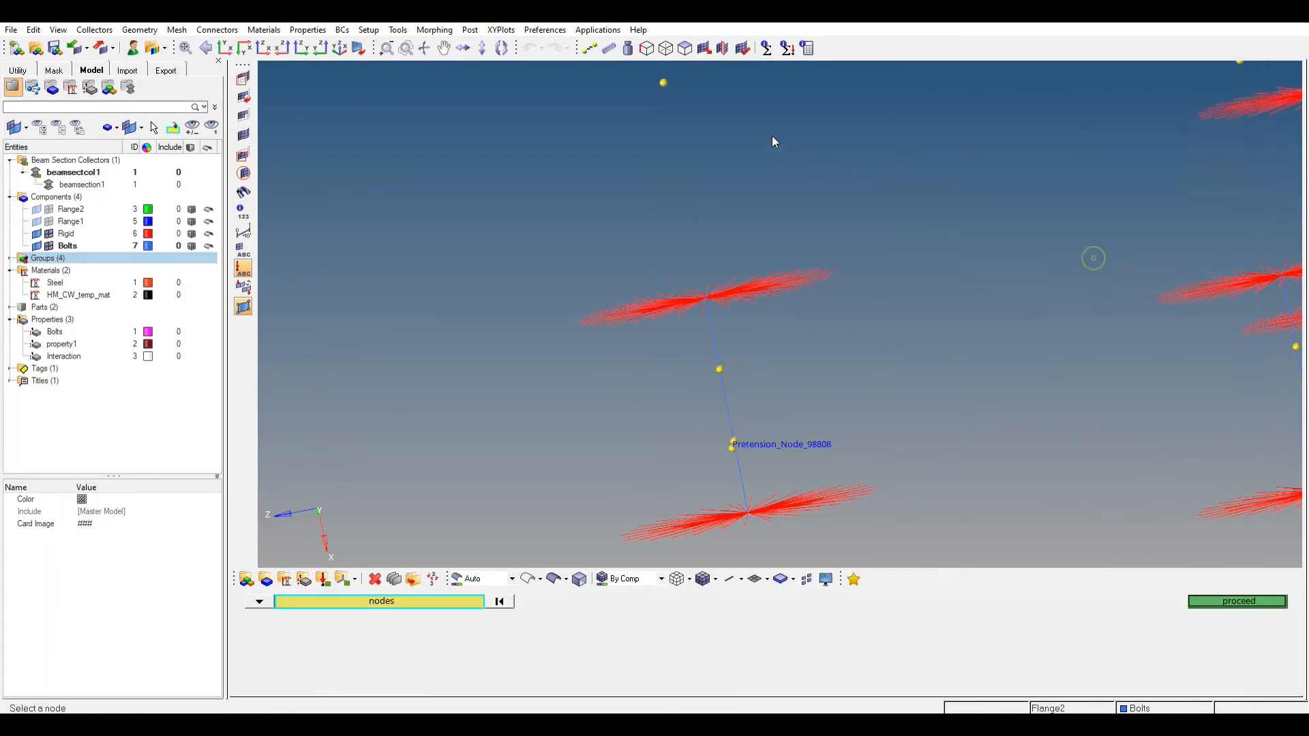
left_click(1213, 603)
left_click(1118, 488)
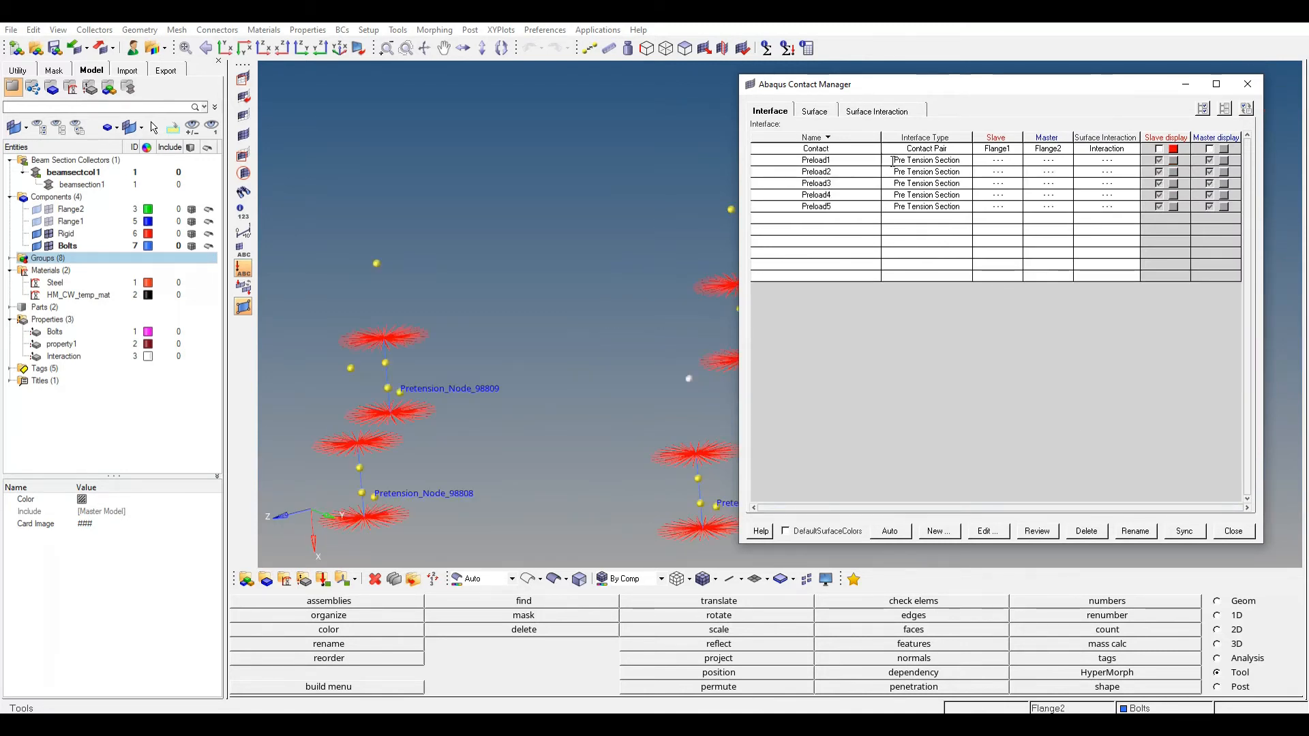
Step: Examine the pre-tension sections and their nodes on all the bolts
left_click_drag(859, 98, 1009, 522)
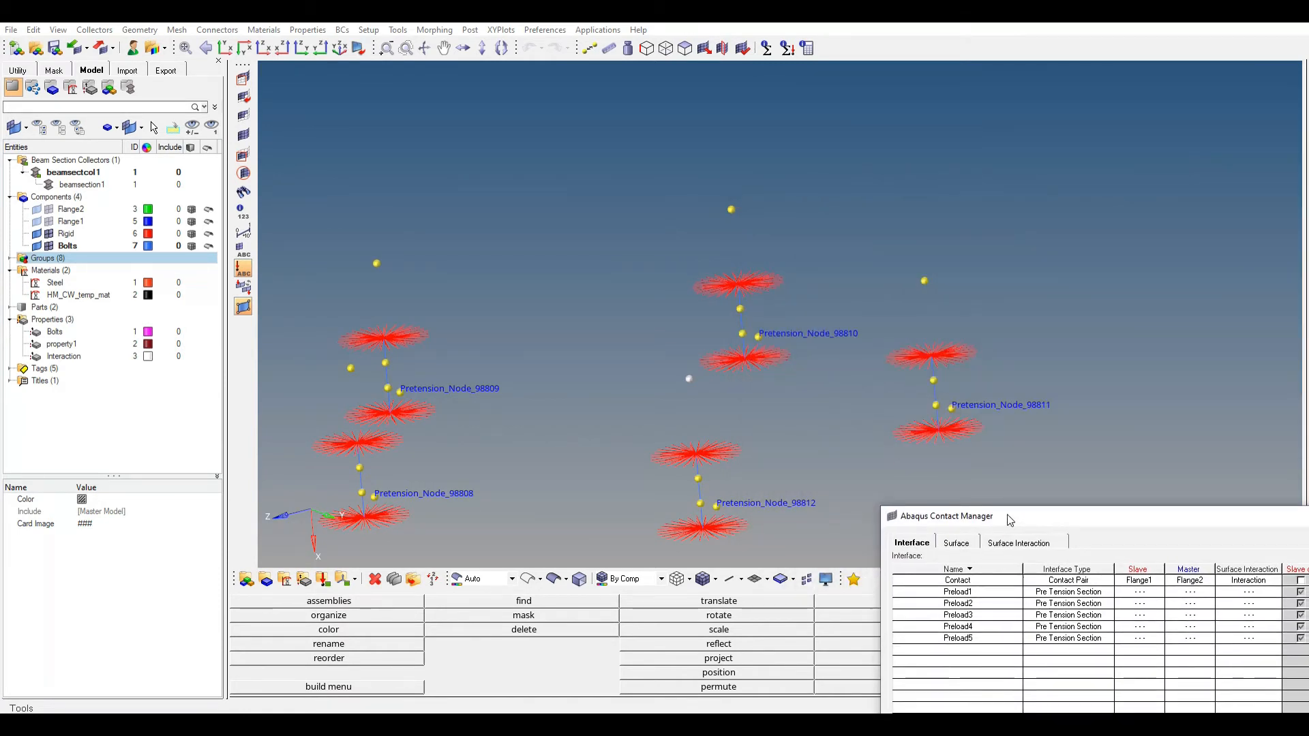
mouse_move(652, 407)
left_mouse_down("ctrl")
mouse_move(726, 318)
mouse_move(741, 410)
mouse_move(779, 468)
left_mouse_up("ctrl")
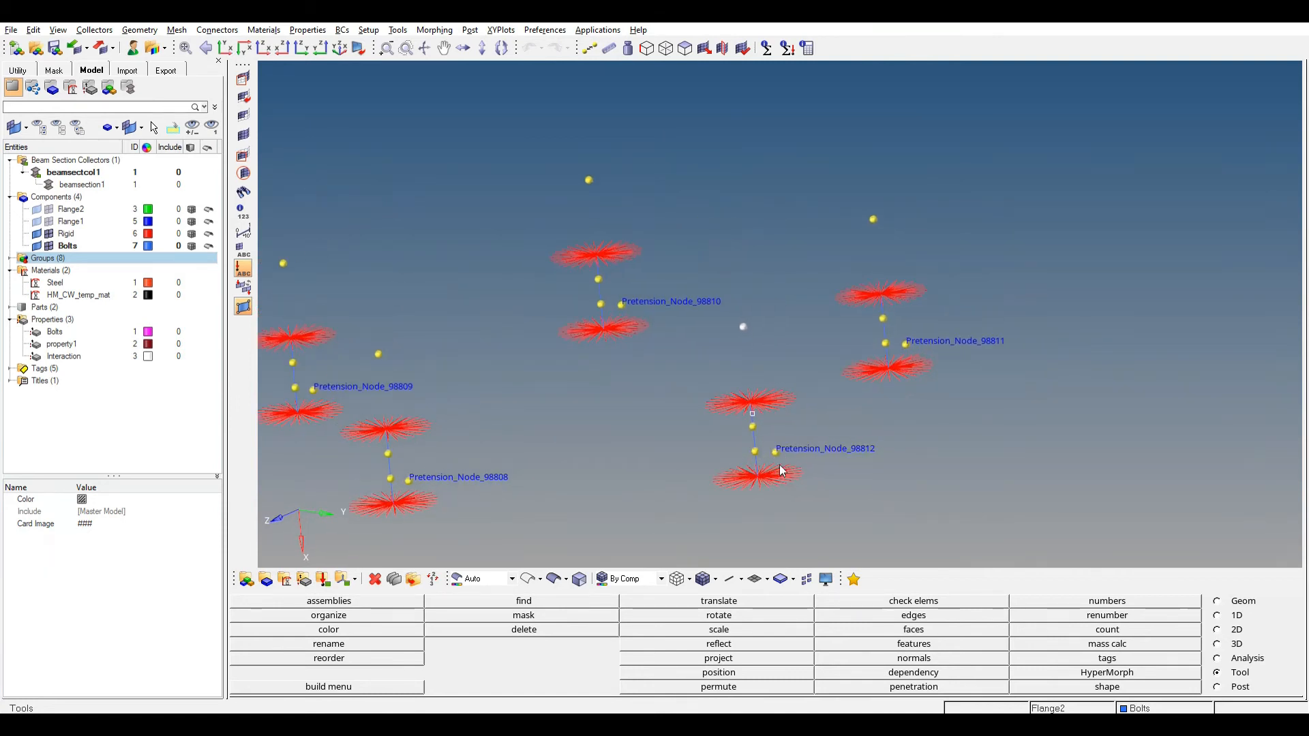
scroll(769, 479, "up", 5, "ctrl")
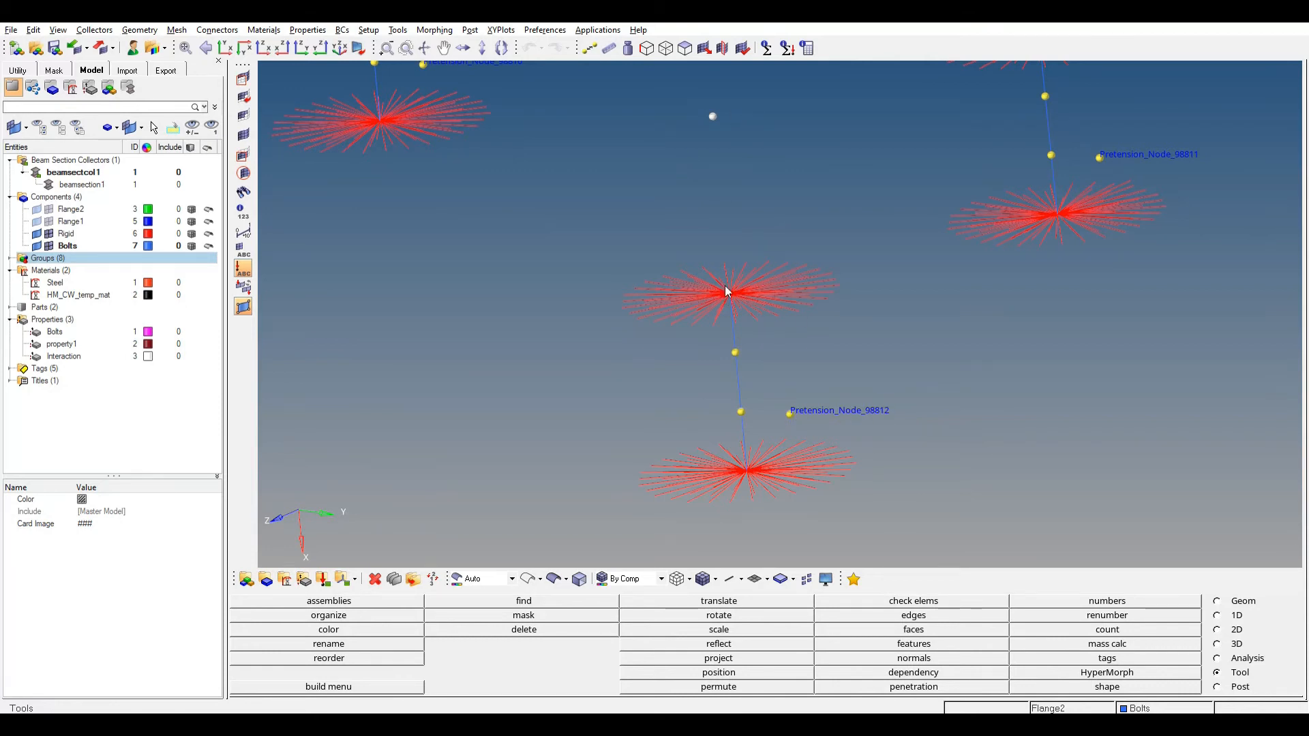
right_click_drag(730, 298, 751, 342, "ctrl")
scroll(751, 343, "down", 2, "ctrl")
scroll(774, 342, "down", 5)
scroll(763, 349, "up", 1)
left_click_drag(765, 351, 772, 300, "ctrl")
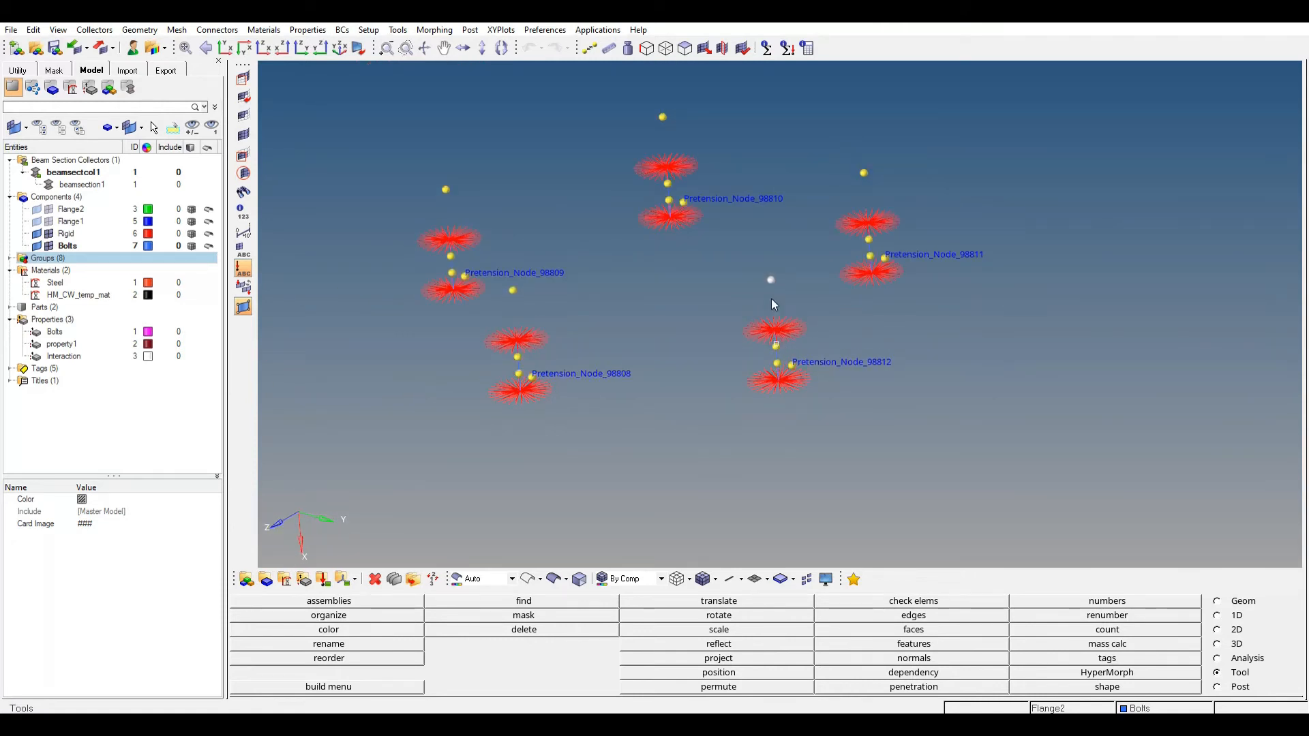
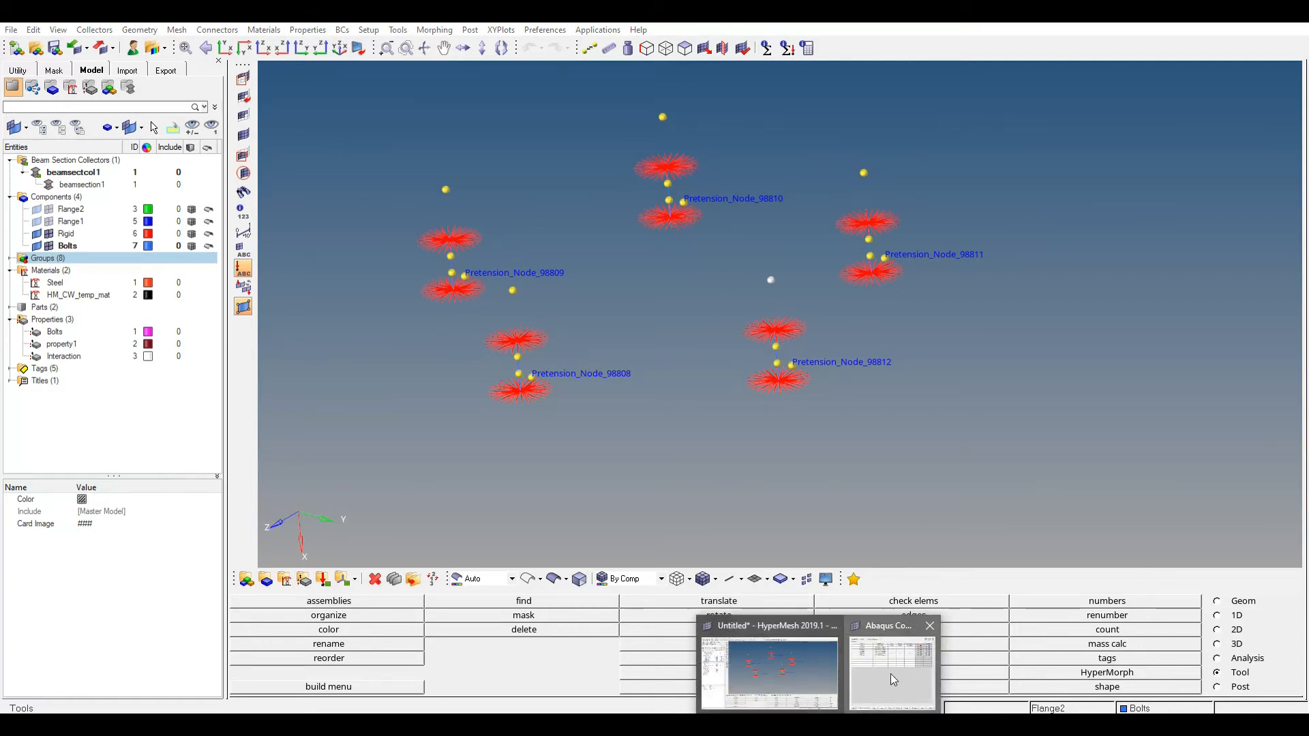
Step: Dismiss the Abaqus Contact Manager and display the Flange1 and Flange2 elements again
left_click(889, 660)
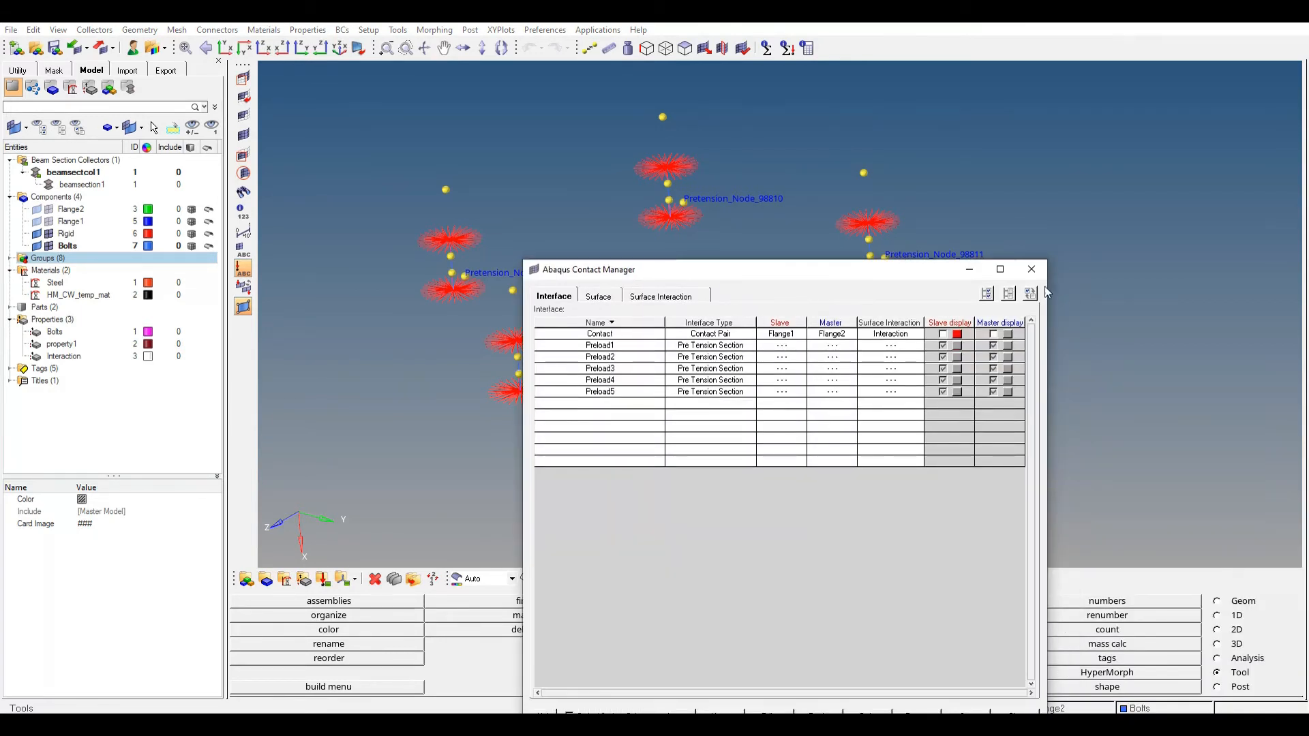
left_click(1055, 292)
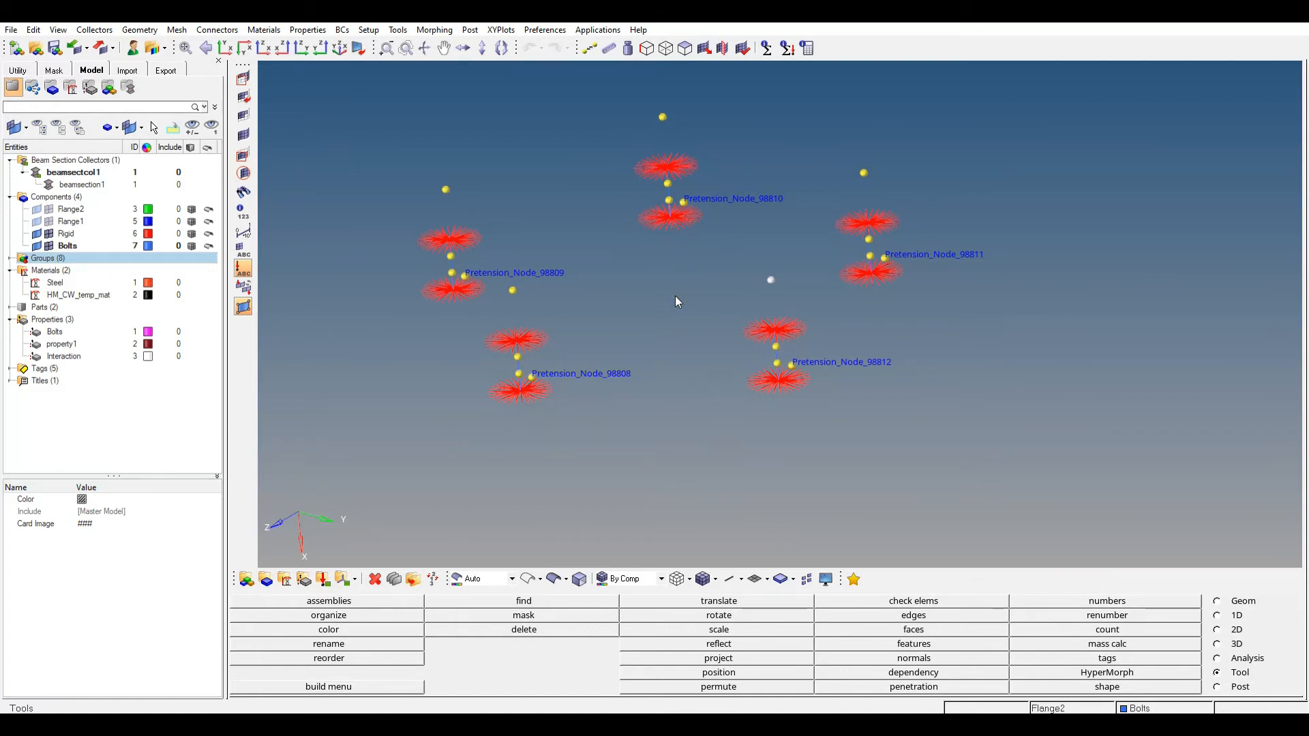
left_click(48, 221)
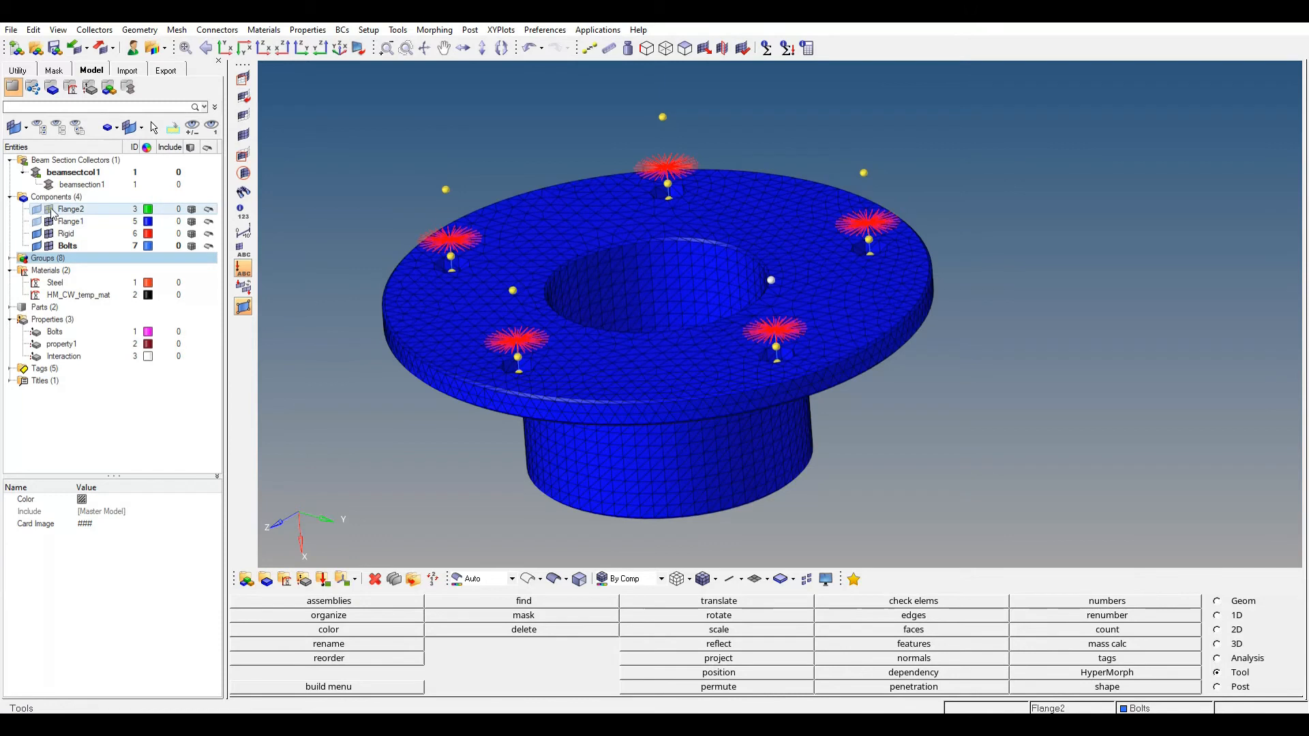
left_click(49, 210)
left_click_drag(595, 326, 692, 246, "ctrl")
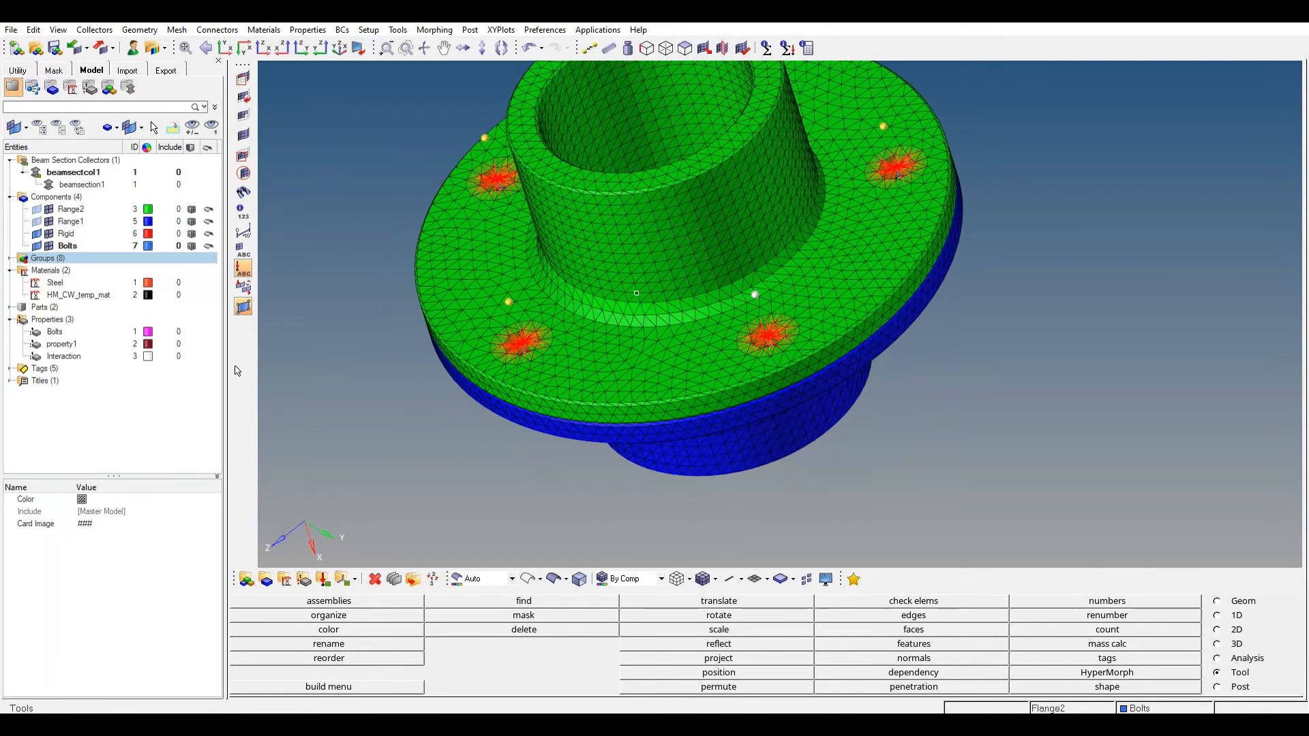
Step: Create a set named BC
right_click(128, 413)
mouse_move(147, 423)
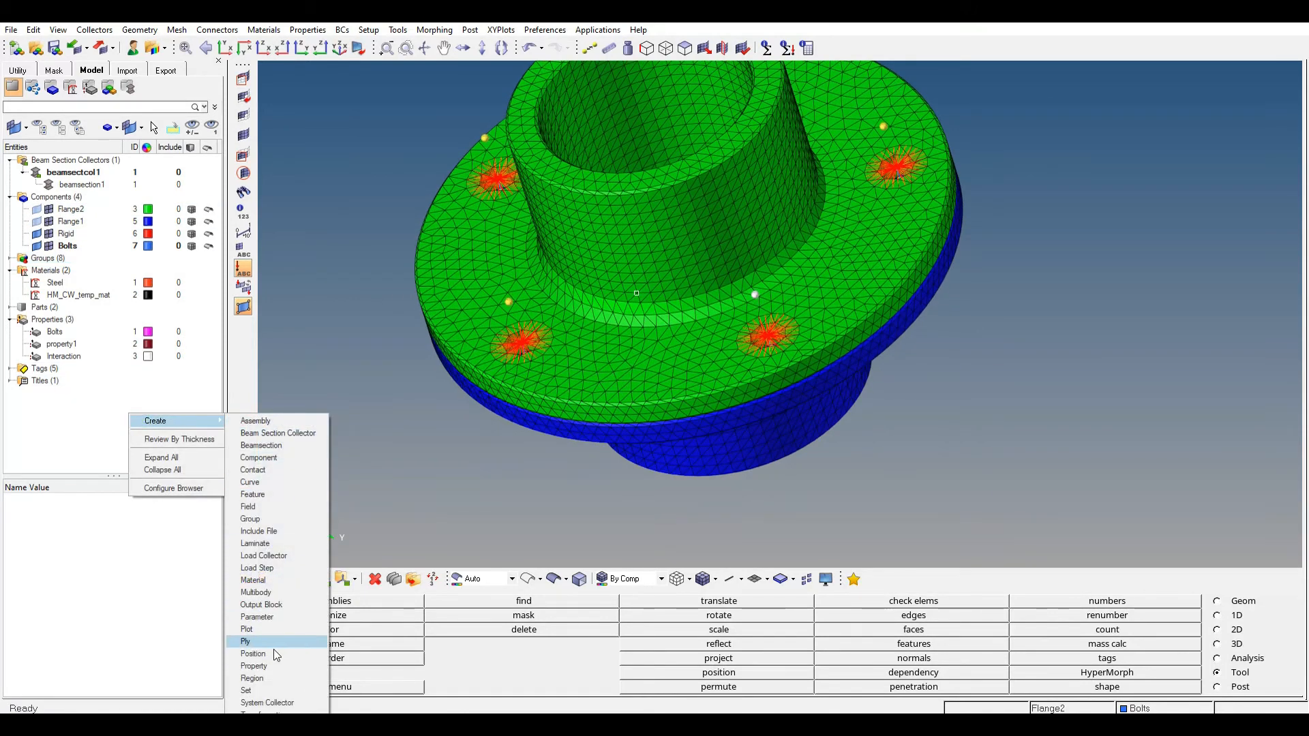
left_click(267, 689)
type("BC")
key("Return")
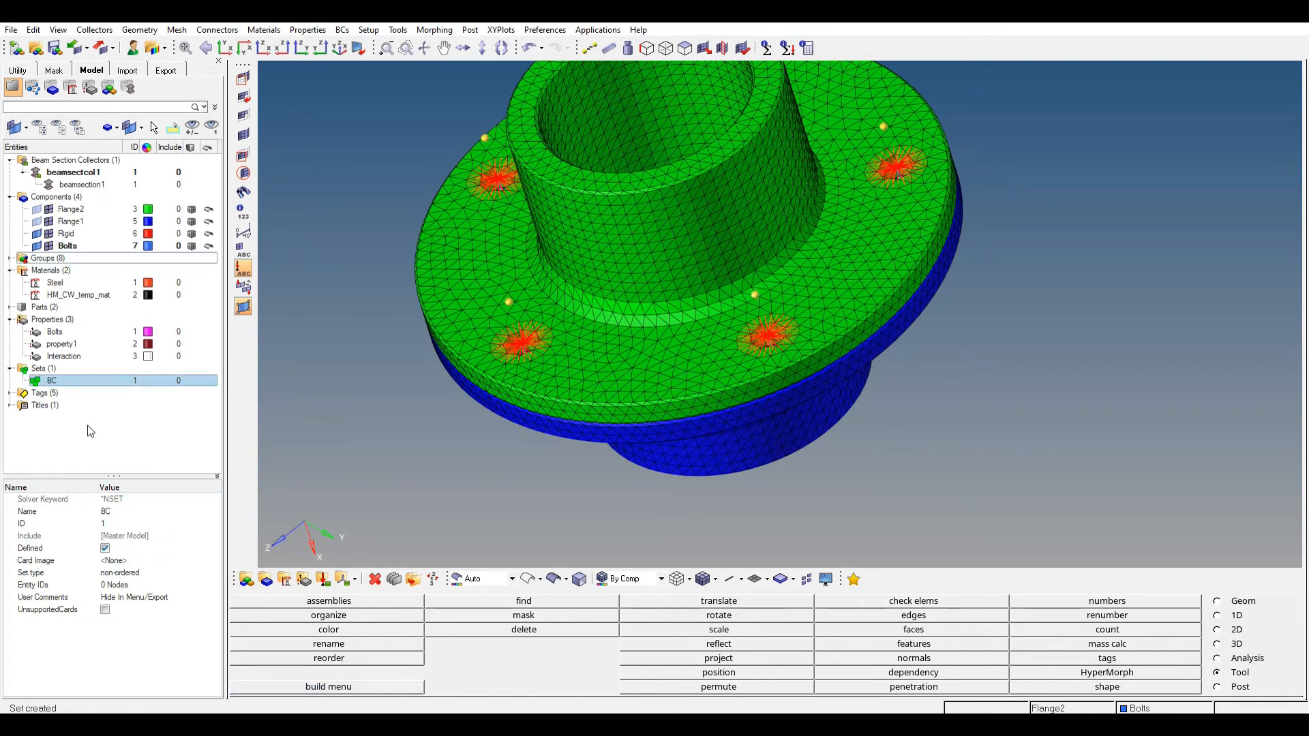
Step: Assign the nodes on the end face of the blue Flange1 neck to the BC set
left_click_drag(604, 353, 624, 415, "ctrl")
key("alt")
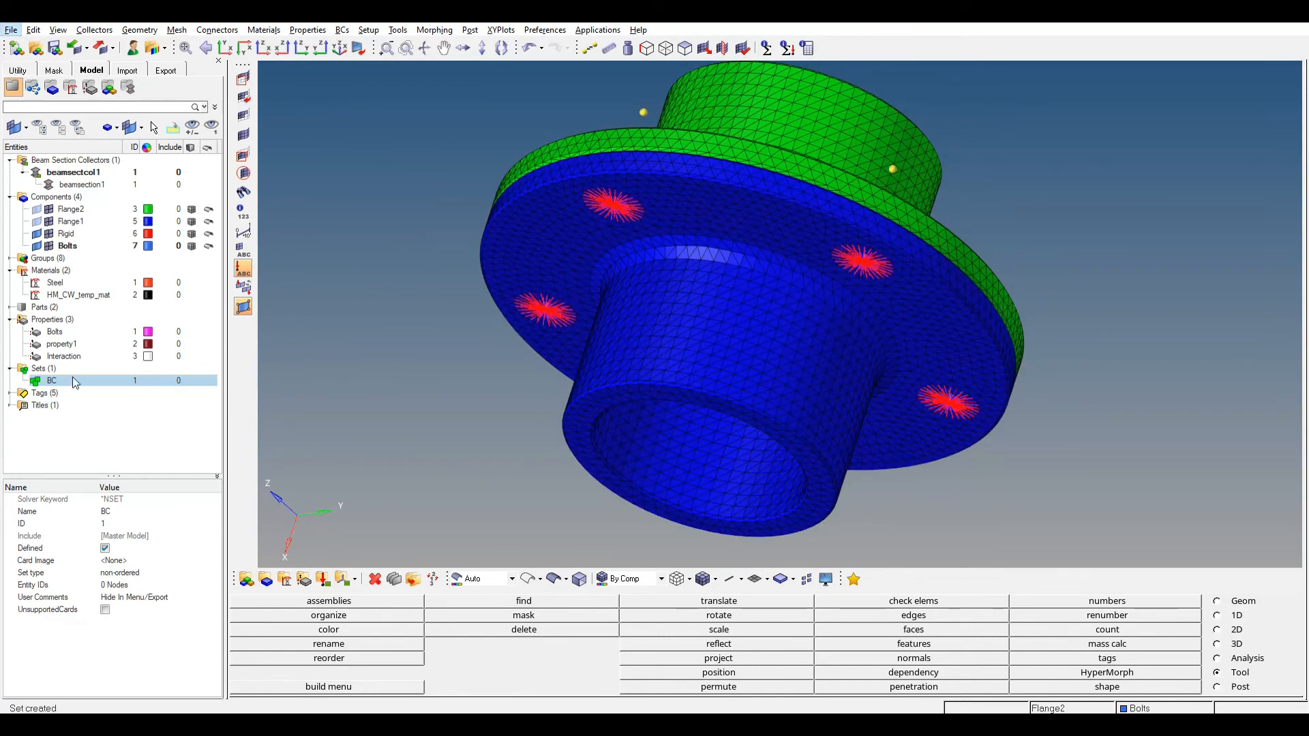
left_click(112, 585)
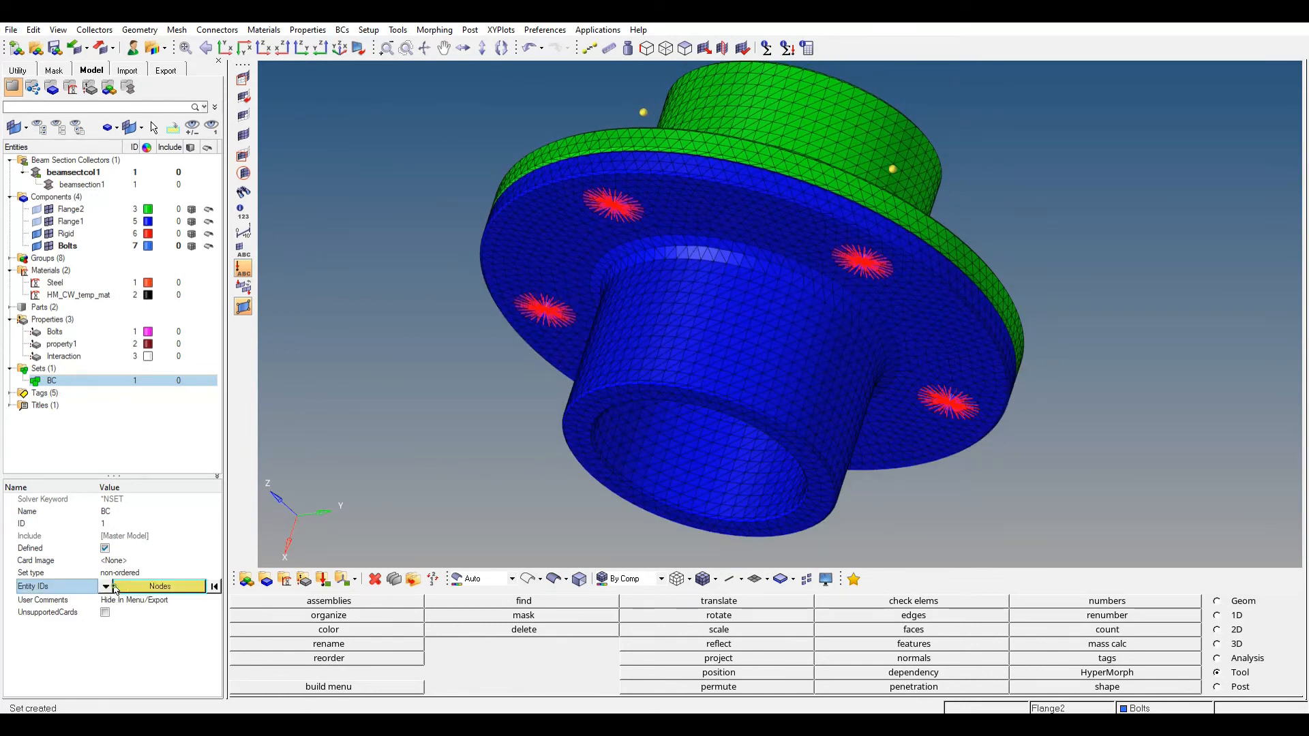
left_click(140, 586)
left_click(476, 603)
left_click(805, 658)
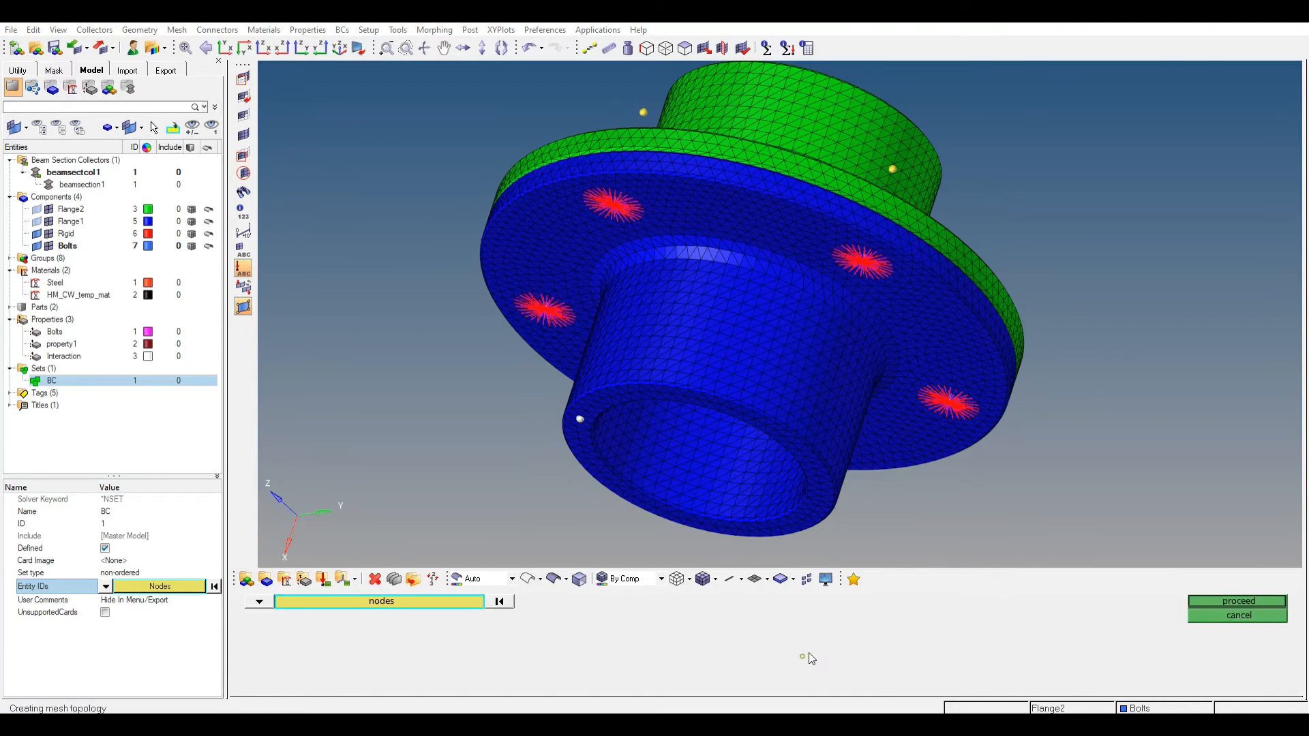
left_click(1236, 604)
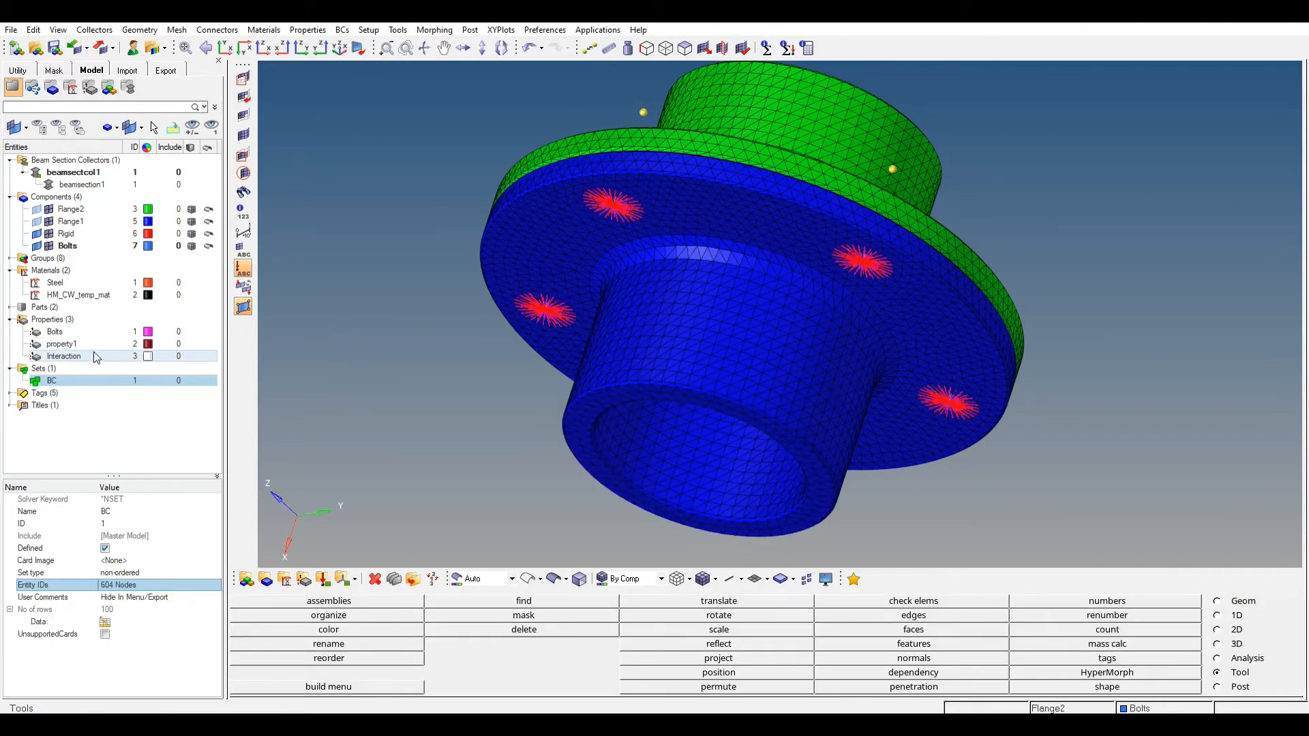
Step: Create a second set named Preloading_nodes and start choosing its nodes
right_click(55, 368)
left_click(82, 380)
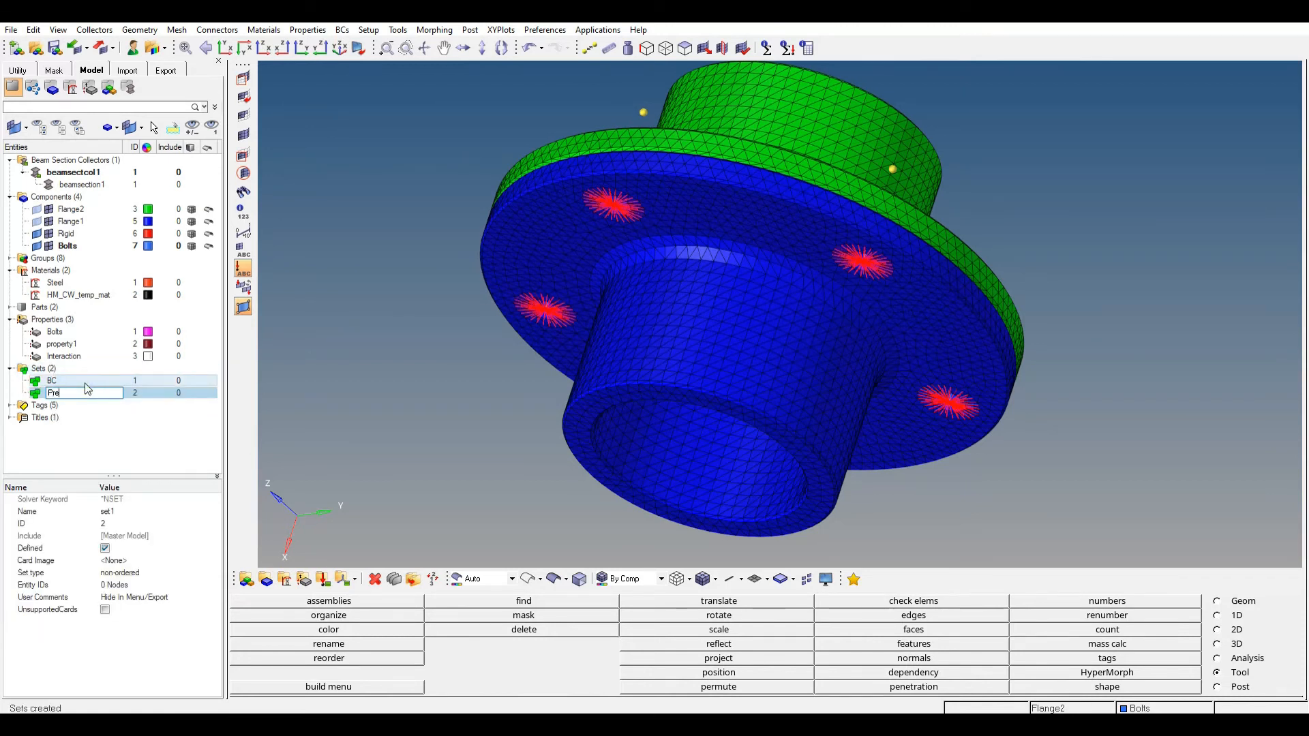
type("Preloading_nodes")
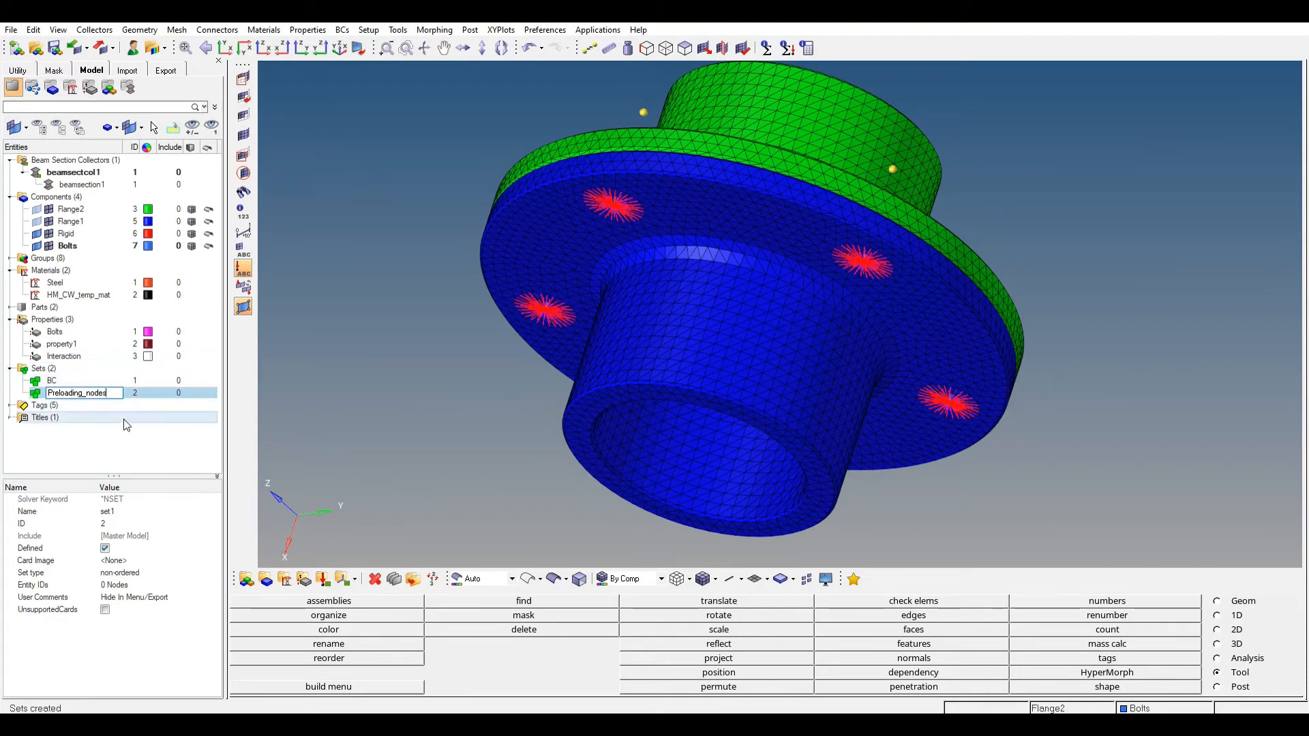
left_click(105, 442)
left_click(76, 393)
left_click(154, 586)
left_click(154, 588)
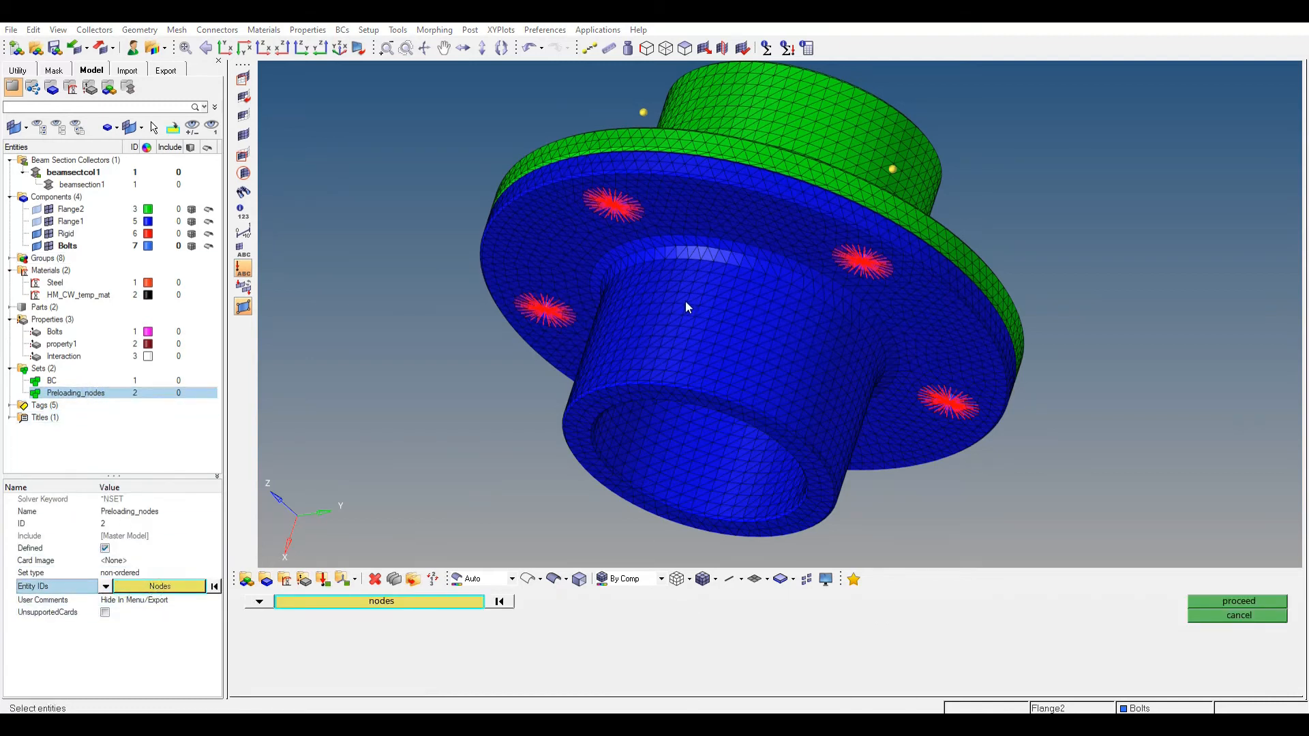
left_click_drag(664, 151, 702, 204, "ctrl")
left_click_drag(548, 112, 609, 153, "shift")
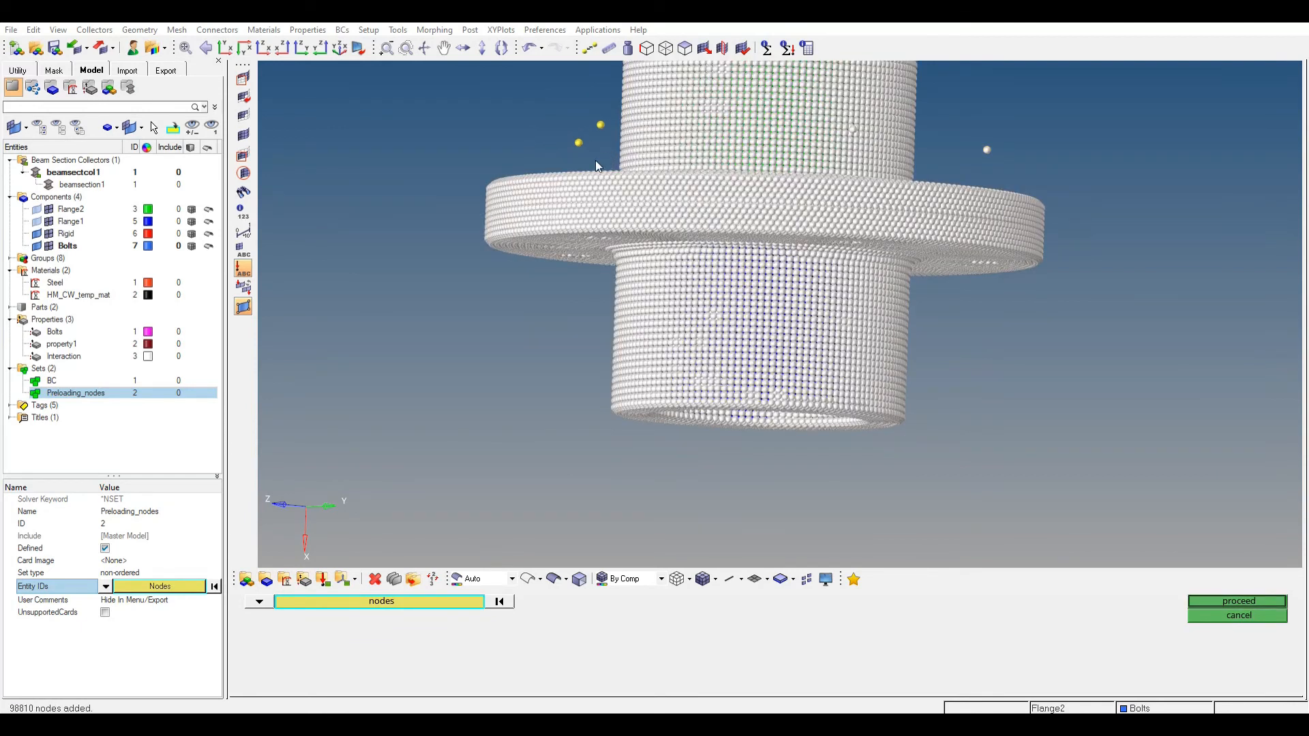
left_click(502, 602)
Step: Assign the five pre-tension nodes around the flange to the Preloading_nodes set, using window selection of inside entities only
right_click(494, 147, "shift")
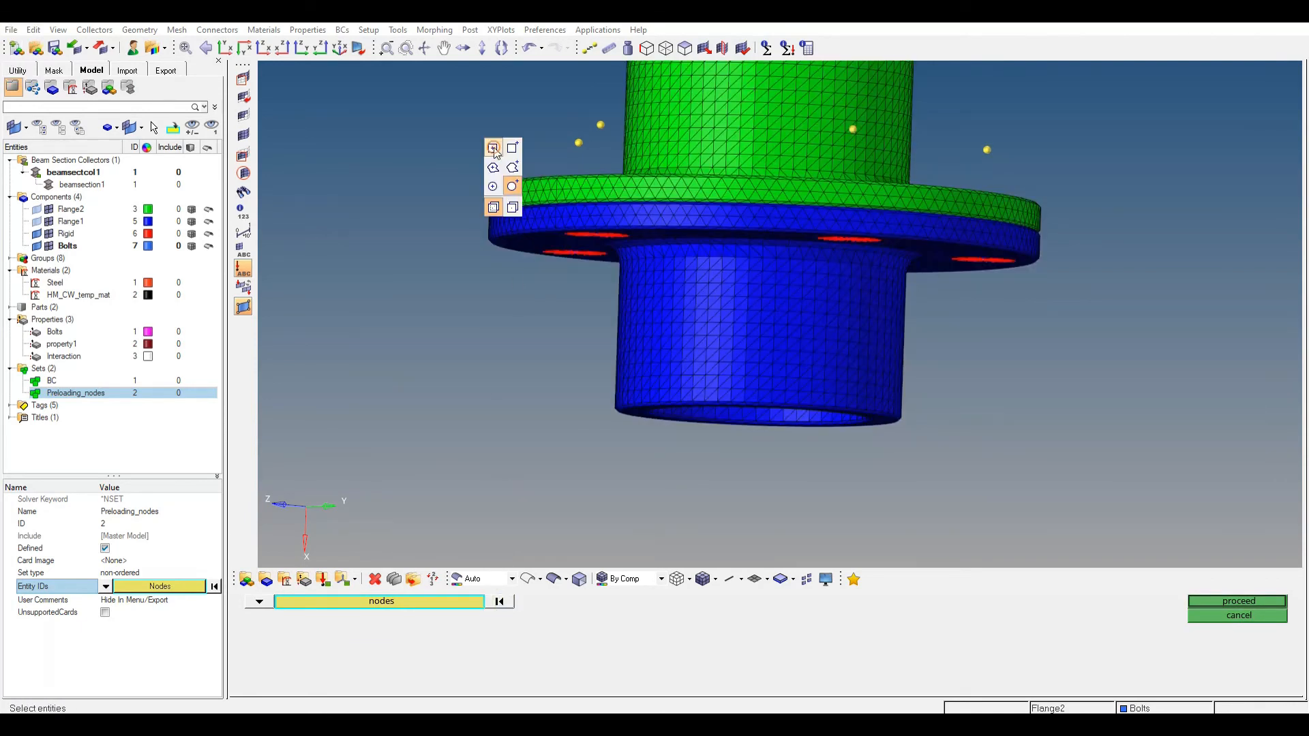
left_click(494, 149)
left_click_drag(562, 106, 608, 152, "shift")
left_click_drag(829, 177, 875, 184, "ctrl")
left_click_drag(861, 102, 899, 138, "shift")
left_click_drag(714, 177, 763, 187, "ctrl")
left_click_drag(407, 157, 436, 186, "shift")
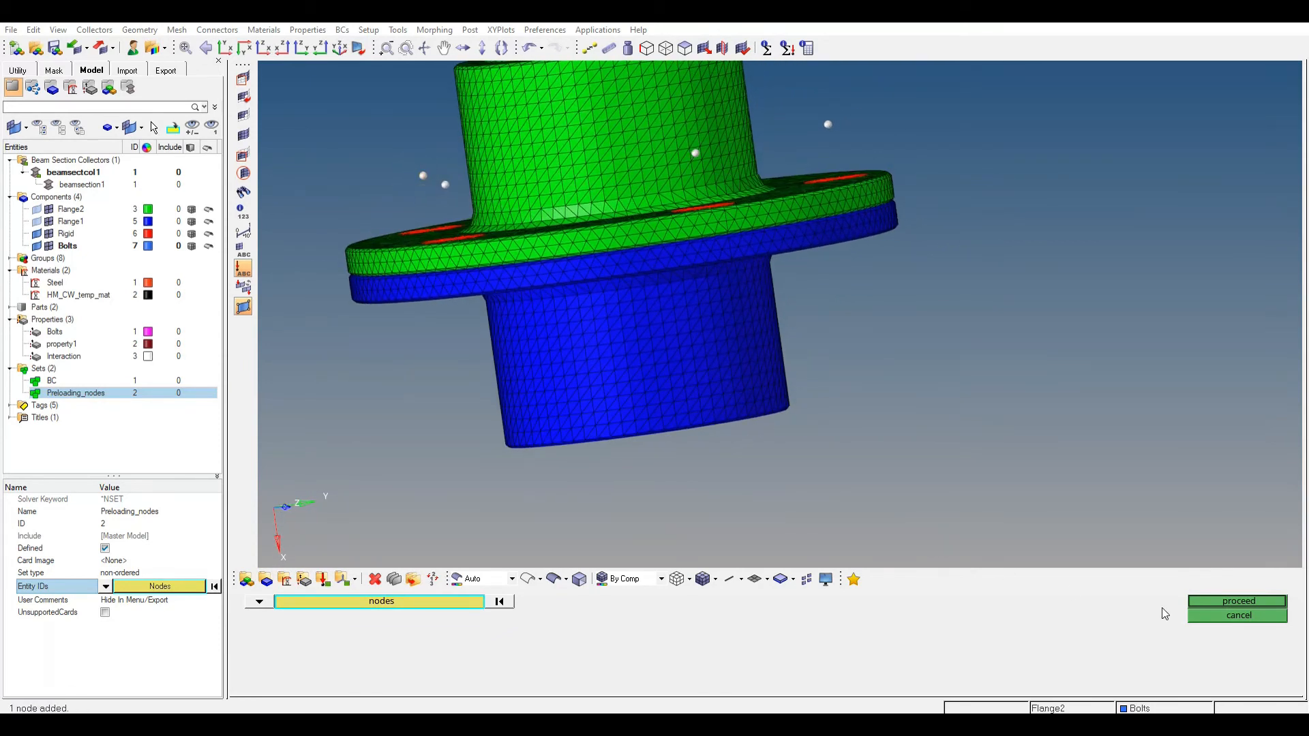
left_click(1207, 602)
right_click_drag(579, 257, 651, 309, "ctrl")
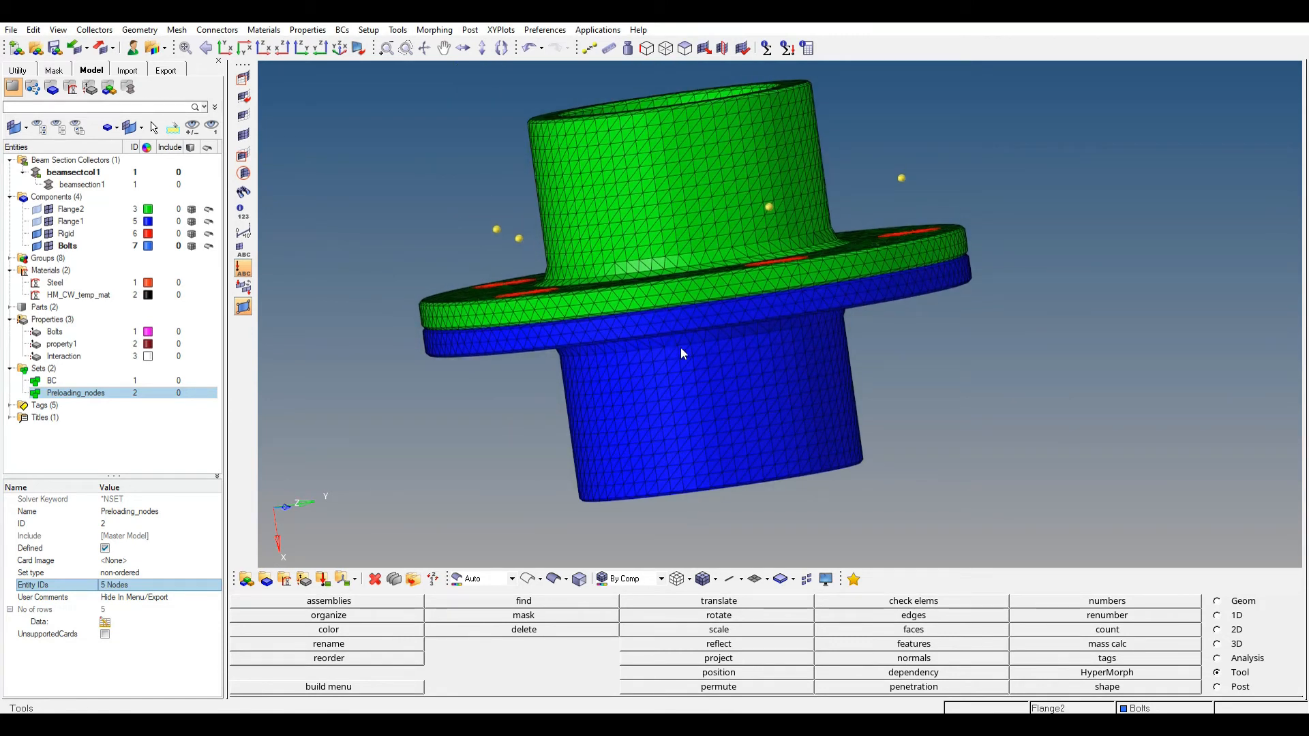
left_click_drag(683, 253, 600, 381, "ctrl")
right_click_drag(598, 380, 667, 359, "ctrl")
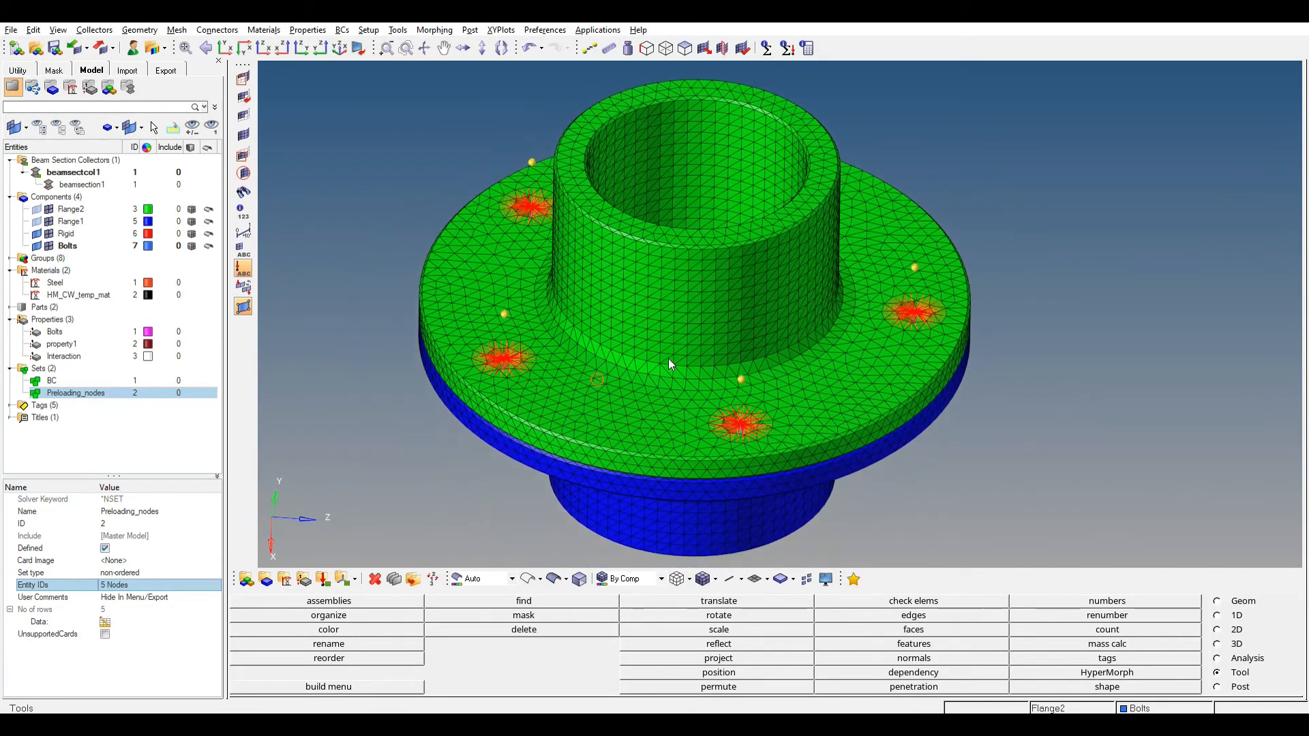
scroll(667, 358, "down", 4, "ctrl")
left_click_drag(665, 360, 674, 387, "ctrl")
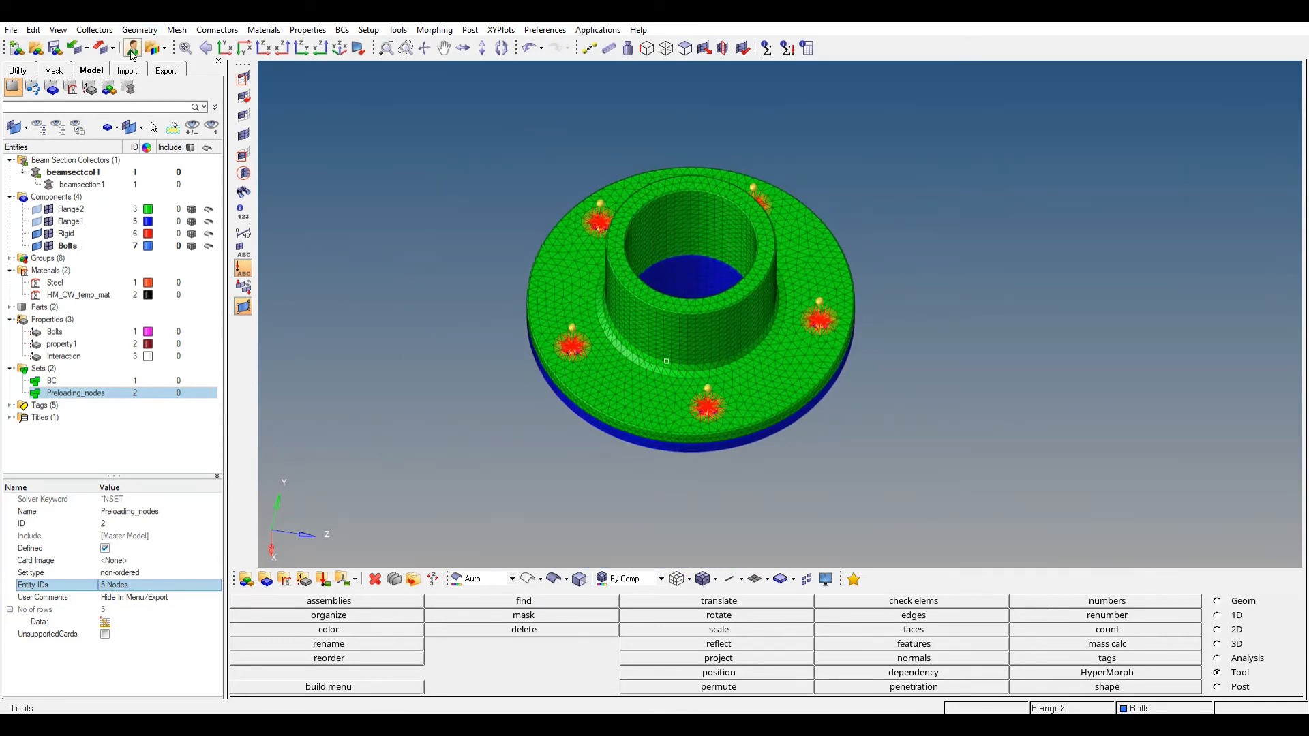
Step: Export the whole model as an Abaqus Standard3D input deck to D:\Job3\preload.inp
left_click(106, 49)
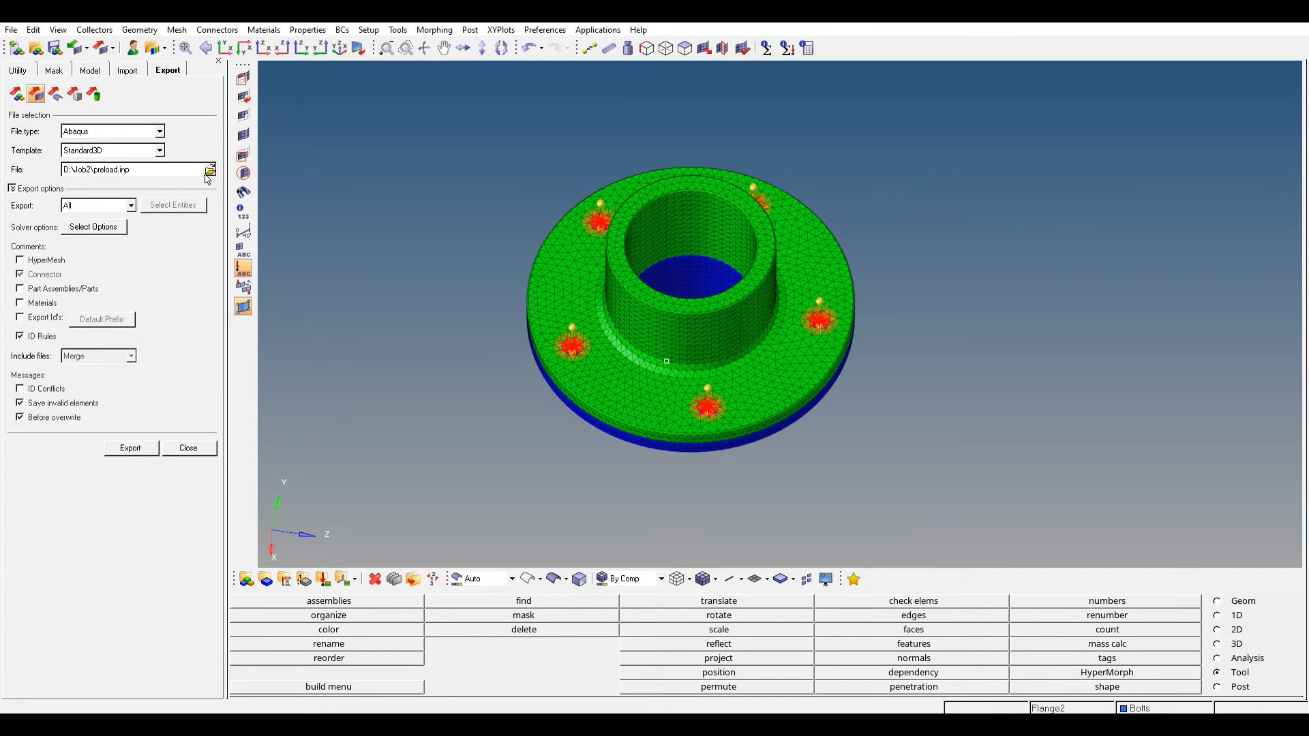
double_click(91, 172)
left_click(93, 172)
key("BackSpace")
type("3")
left_click(102, 70)
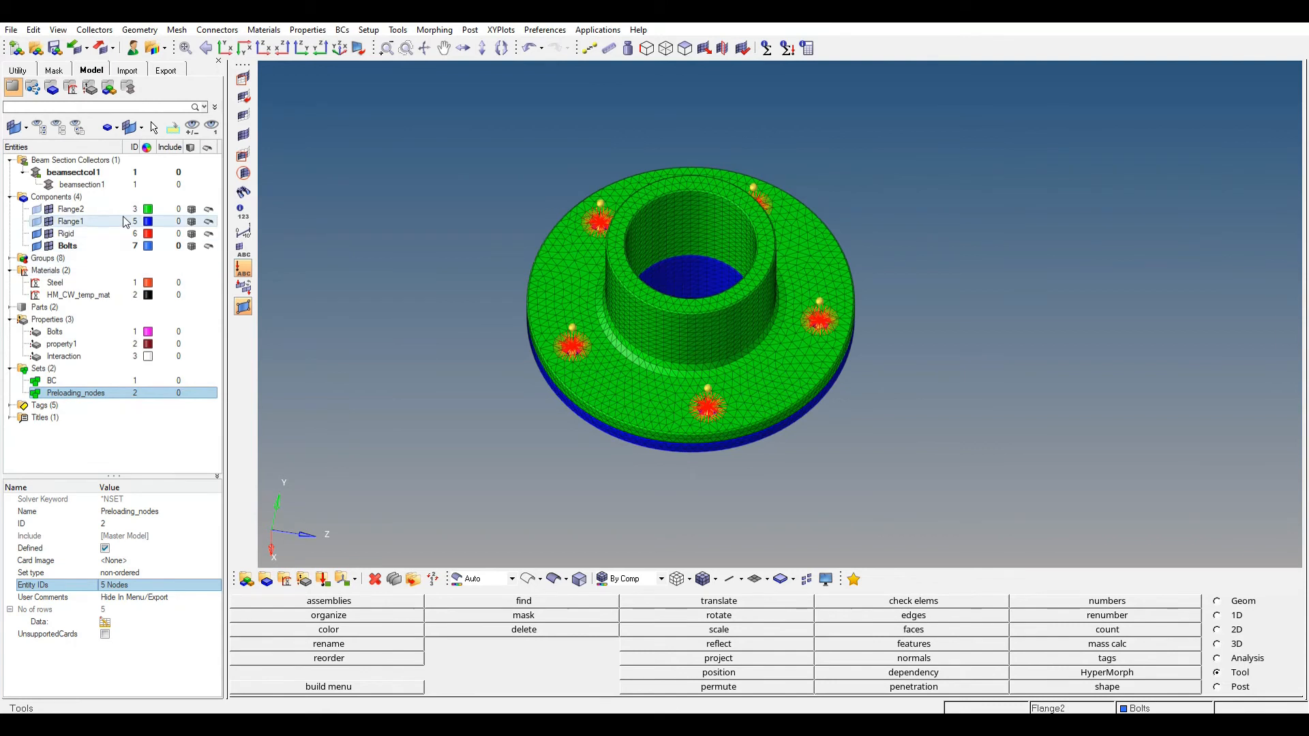
left_click(165, 71)
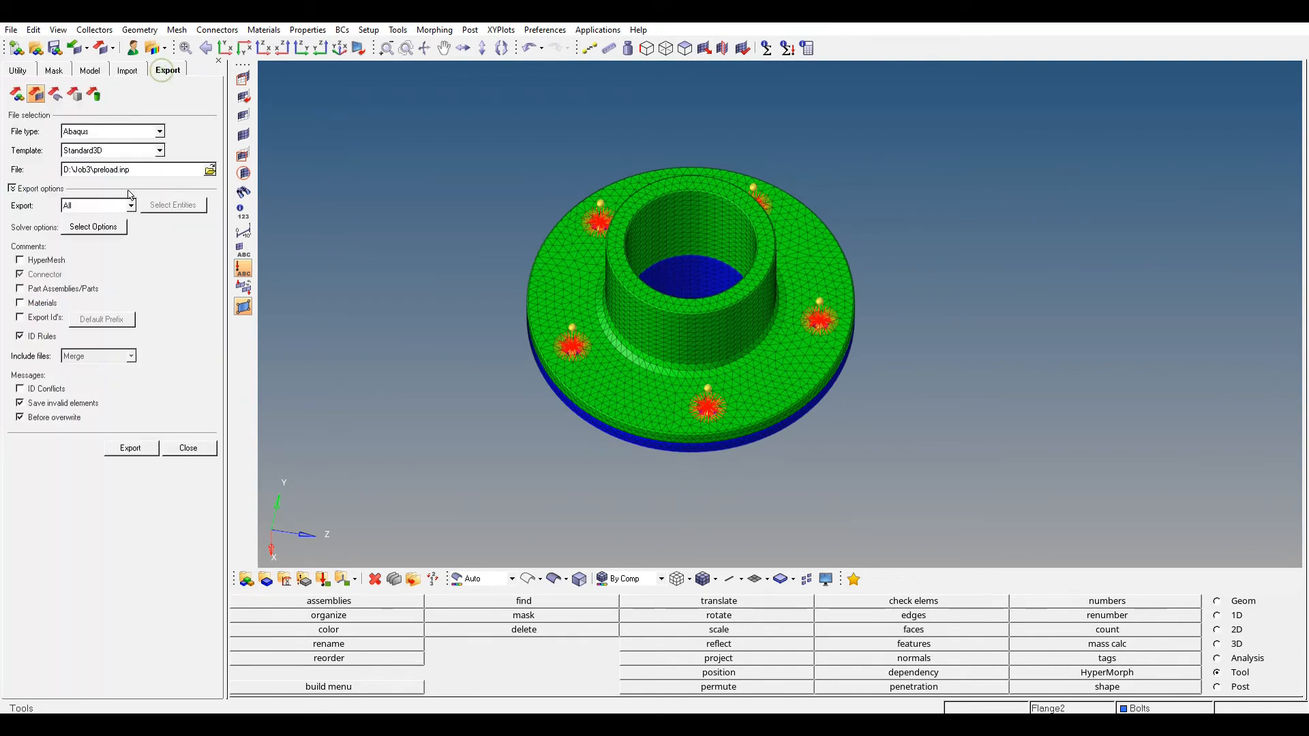
left_click(142, 450)
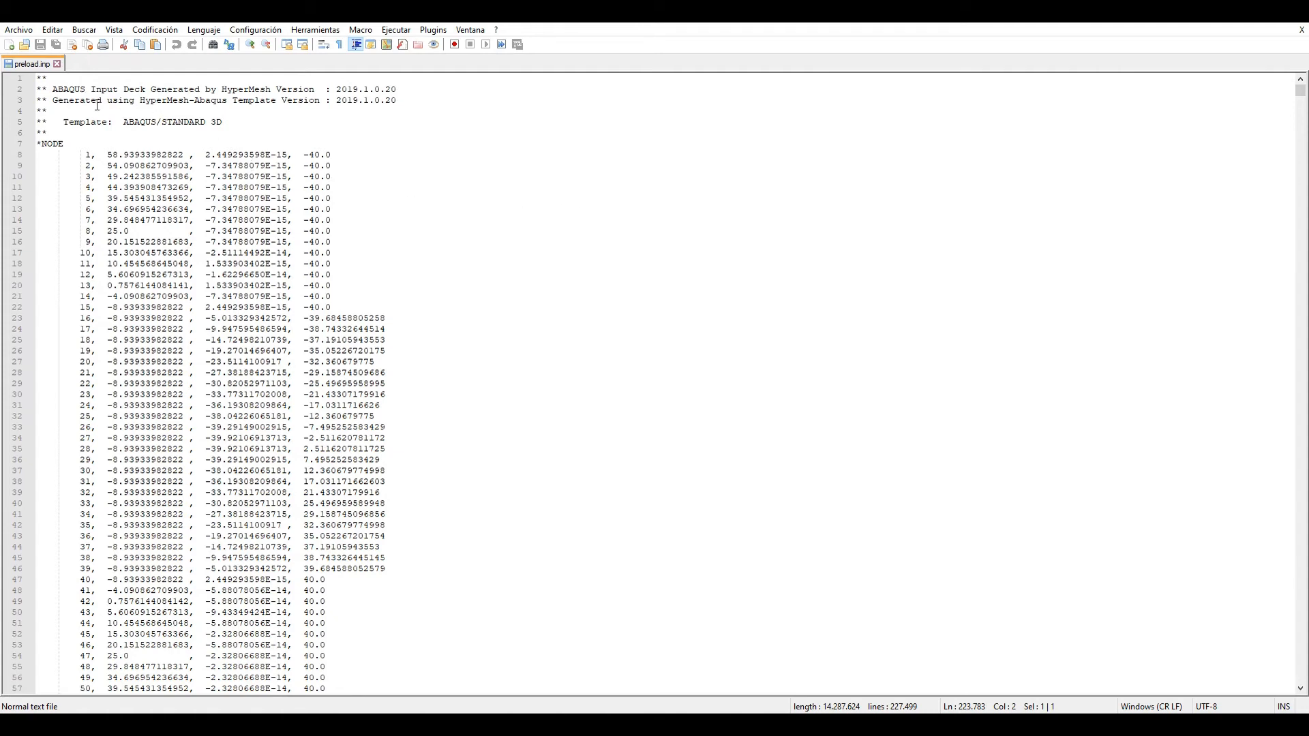
Step: In the text editor, paste the copied Make_contact and Preload step definitions at the end of preload.inp, after the pre-tension sections
left_click(265, 116)
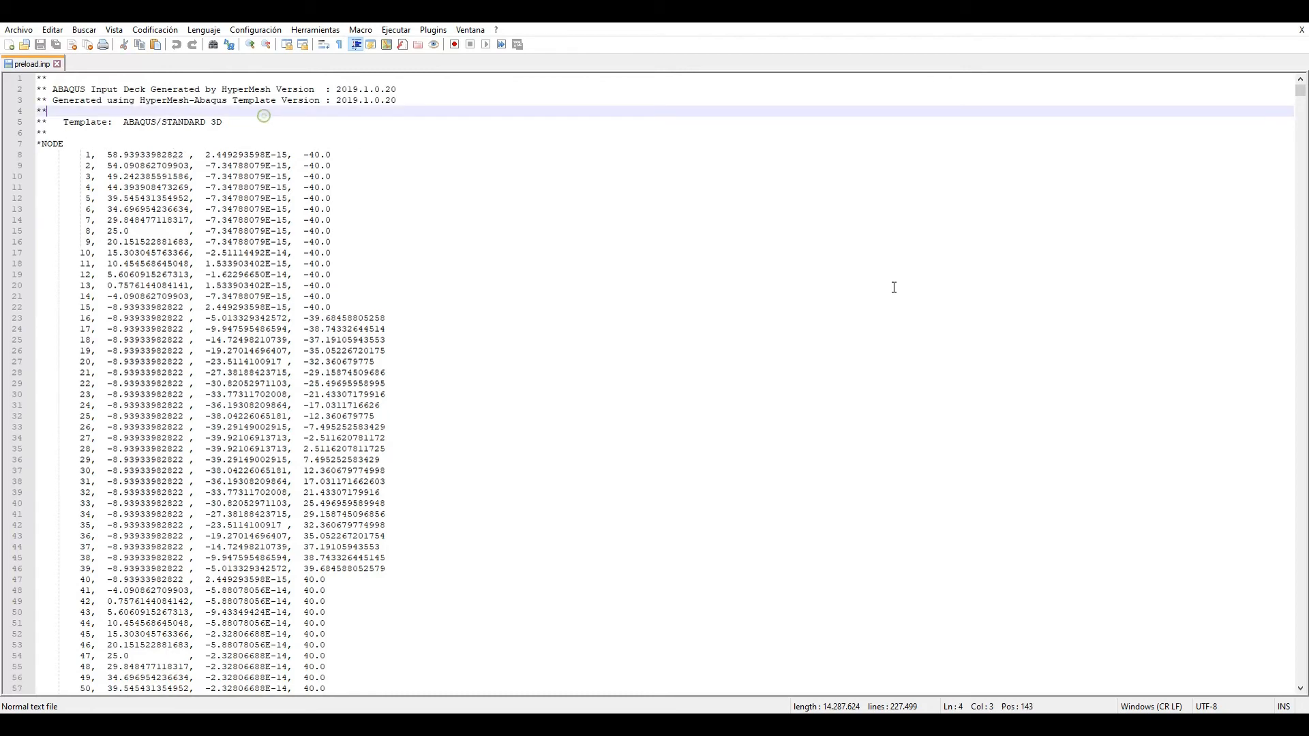
left_click_drag(1301, 89, 1289, 682)
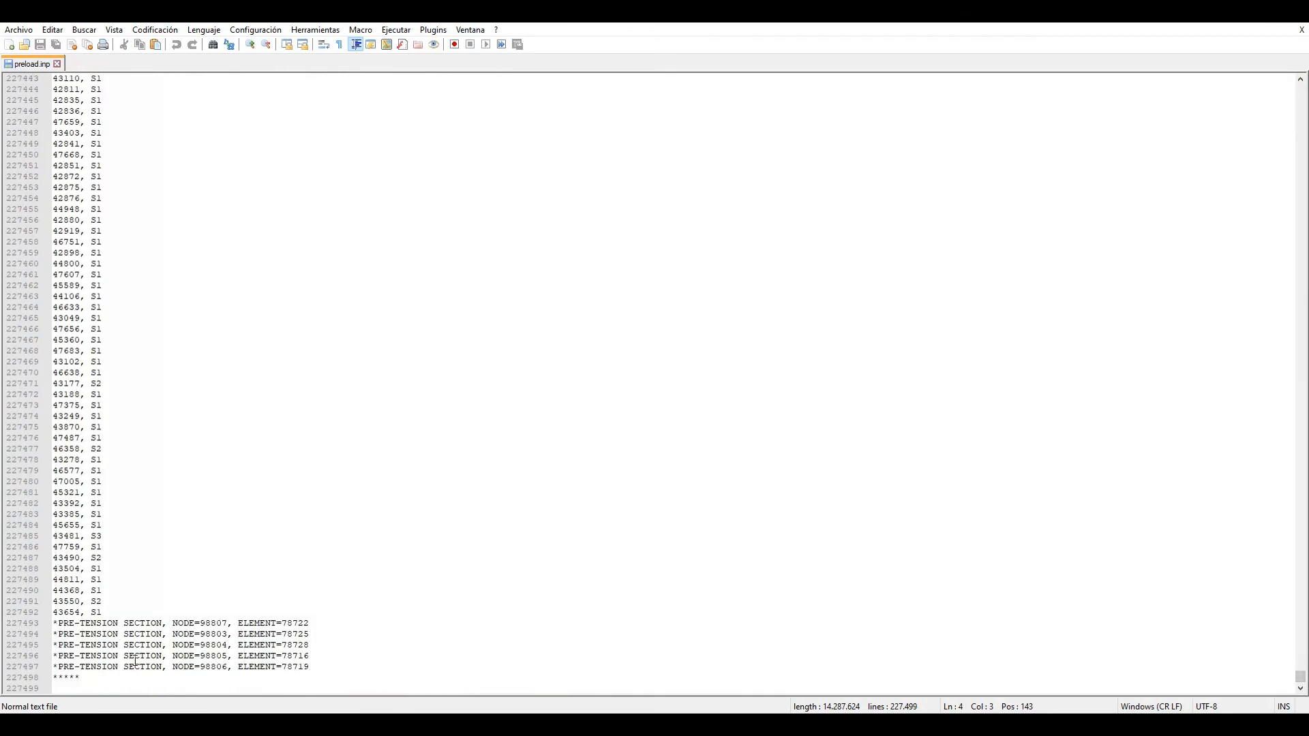
left_click(109, 677)
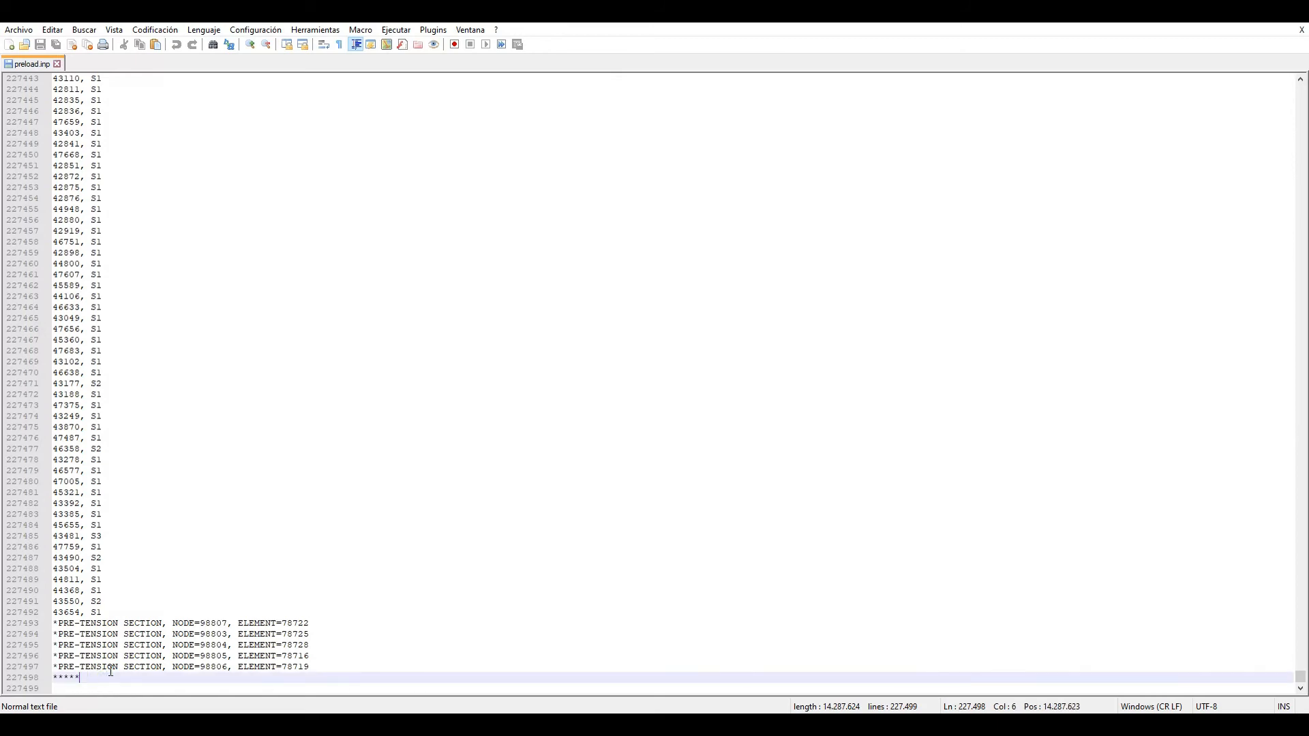
key("Return")
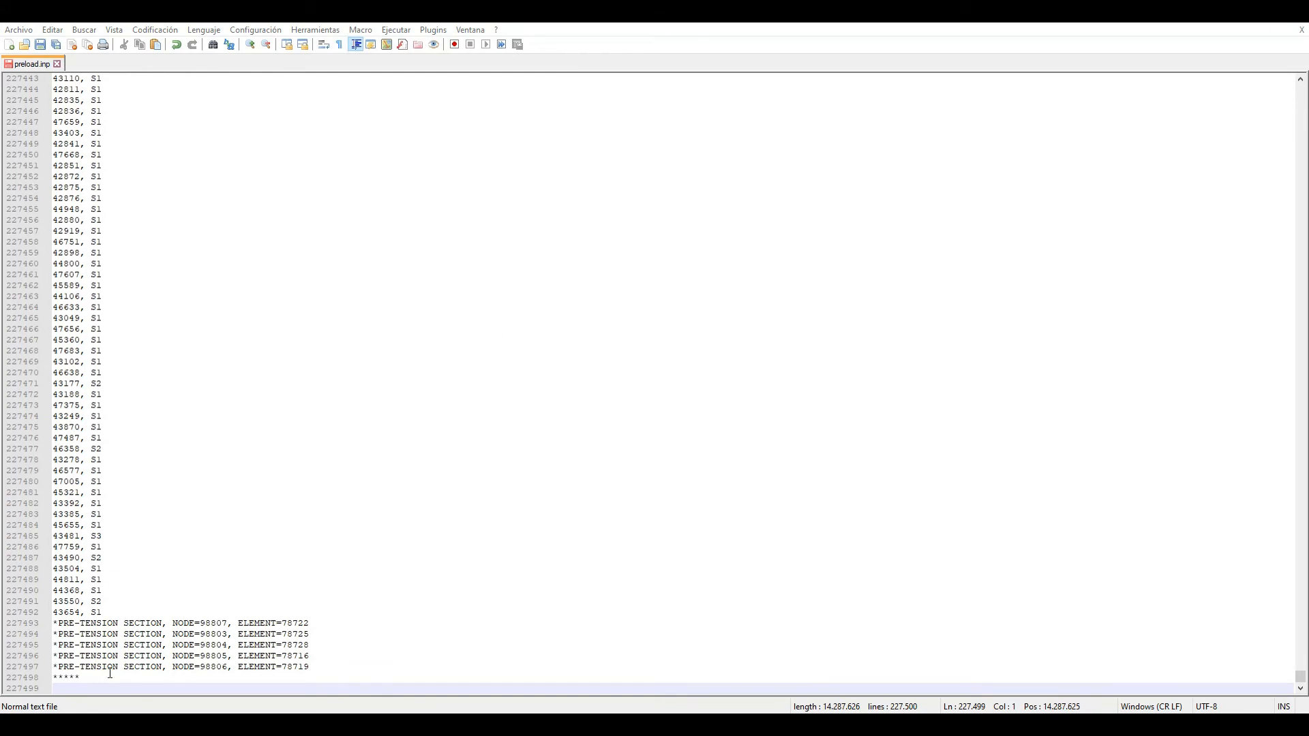
right_click(69, 689)
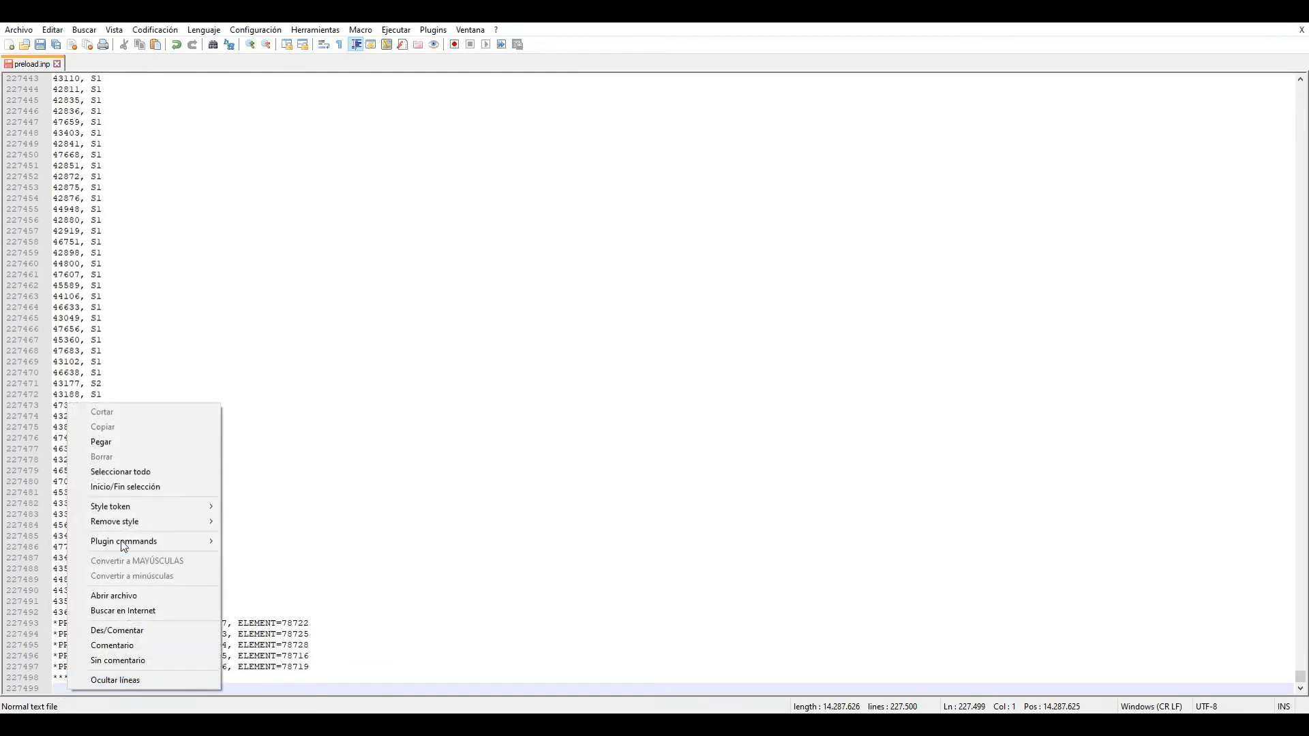
left_click(120, 443)
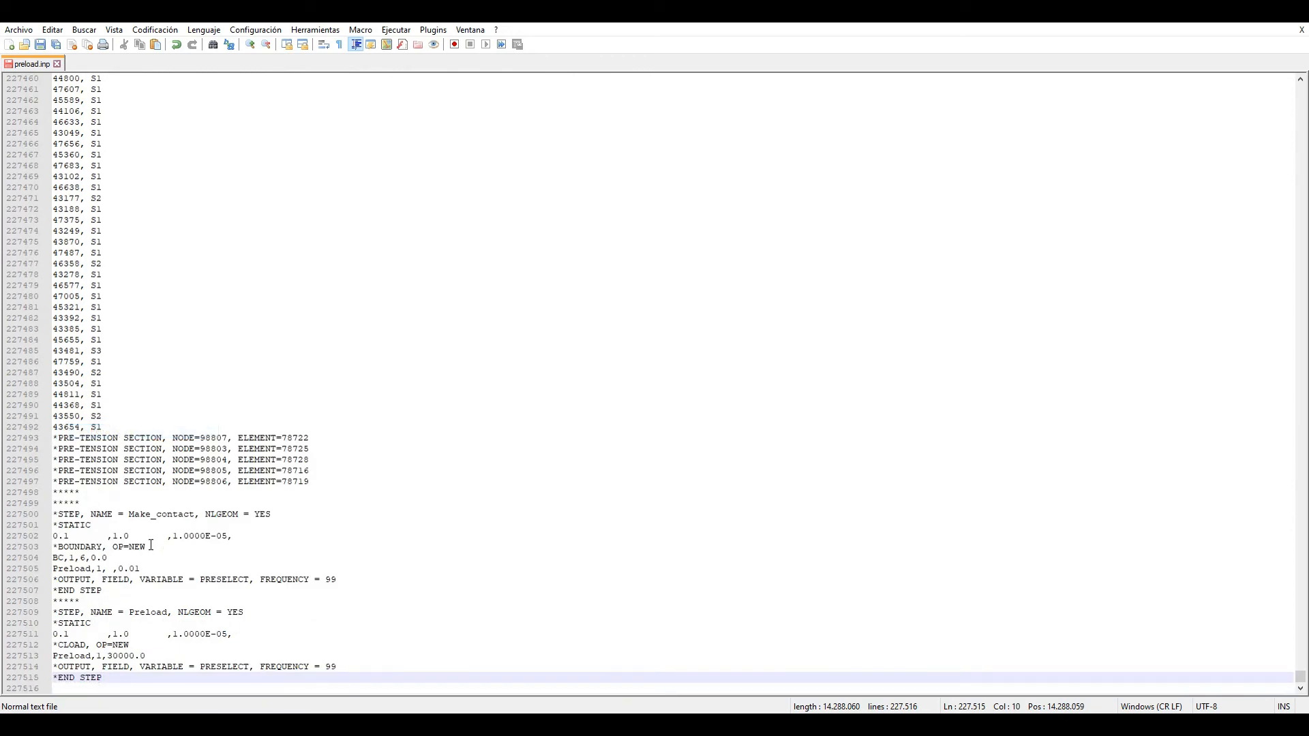
Step: Examine the Make_contact step keyword and its boundary condition for the BC set, including the constrained degrees of freedom
left_click(76, 515)
double_click(71, 515)
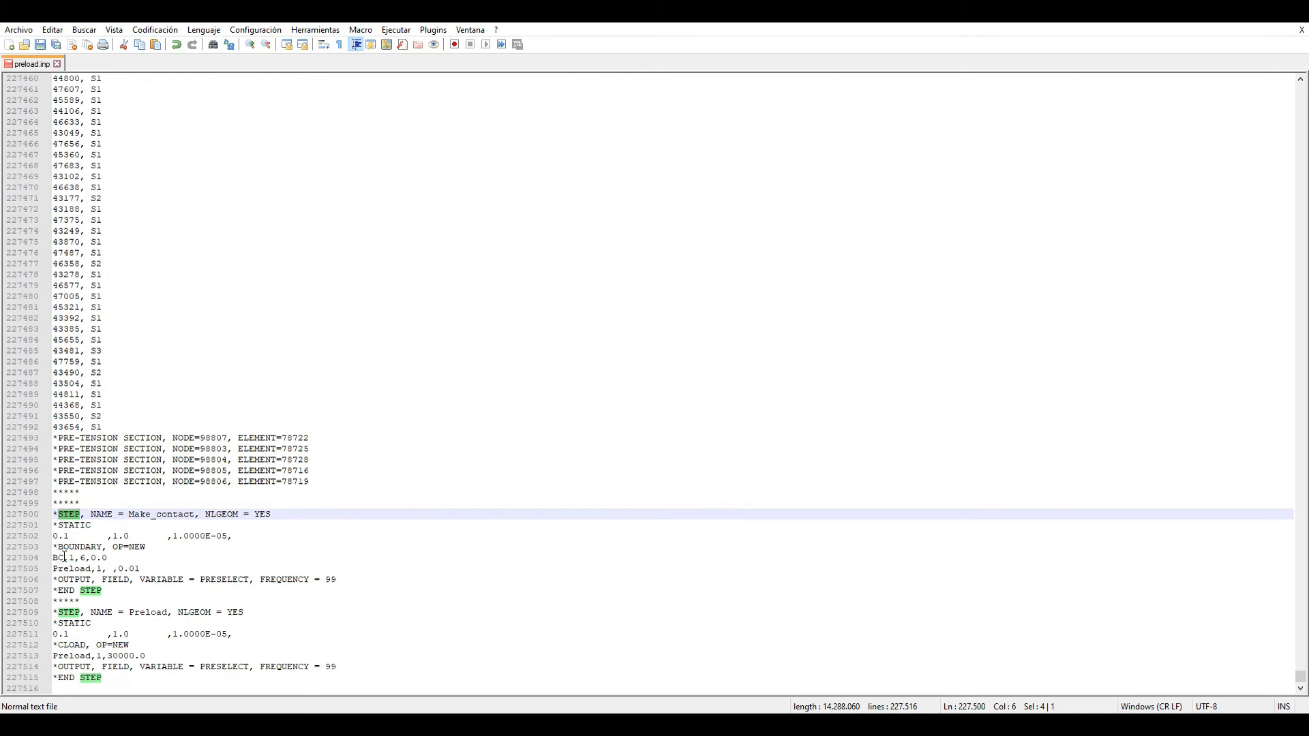
left_click_drag(62, 559, 53, 559)
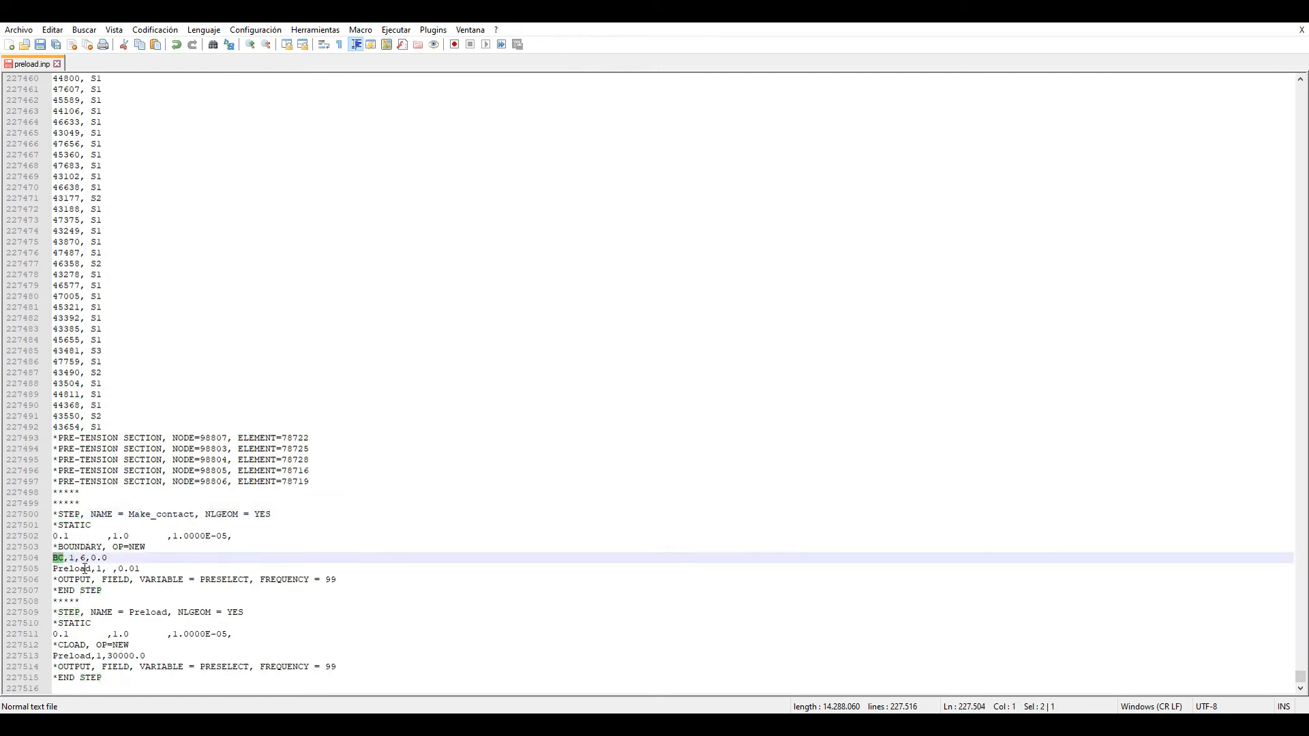
left_click(59, 559)
double_click(62, 547)
mouse_move(65, 557)
left_mouse_down()
mouse_move(54, 557)
mouse_move(84, 558)
left_mouse_up()
Step: Change the set name Preload to Preloading_nodes in the Make_contact step's boundary data
mouse_move(91, 558)
left_mouse_down()
mouse_move(107, 558)
mouse_move(75, 568)
mouse_move(91, 569)
left_mouse_up()
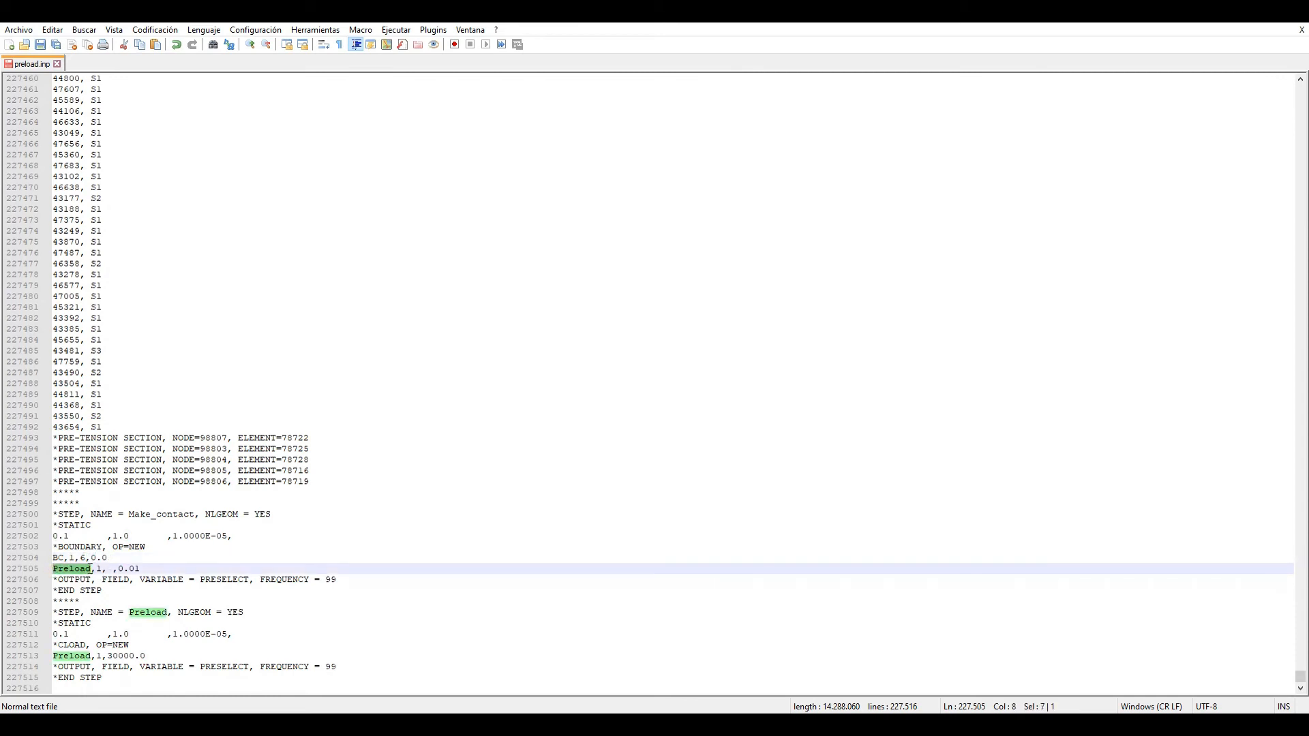
left_click(91, 570)
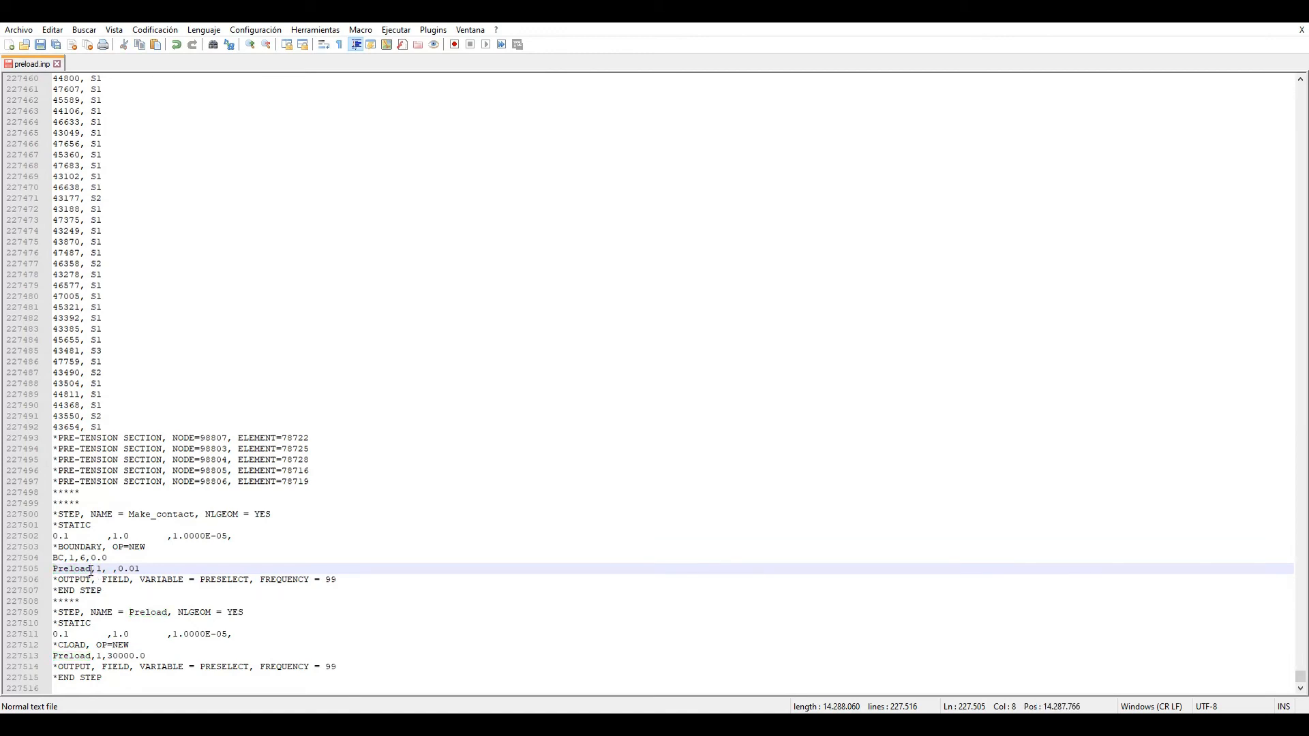
type("ing_nodes")
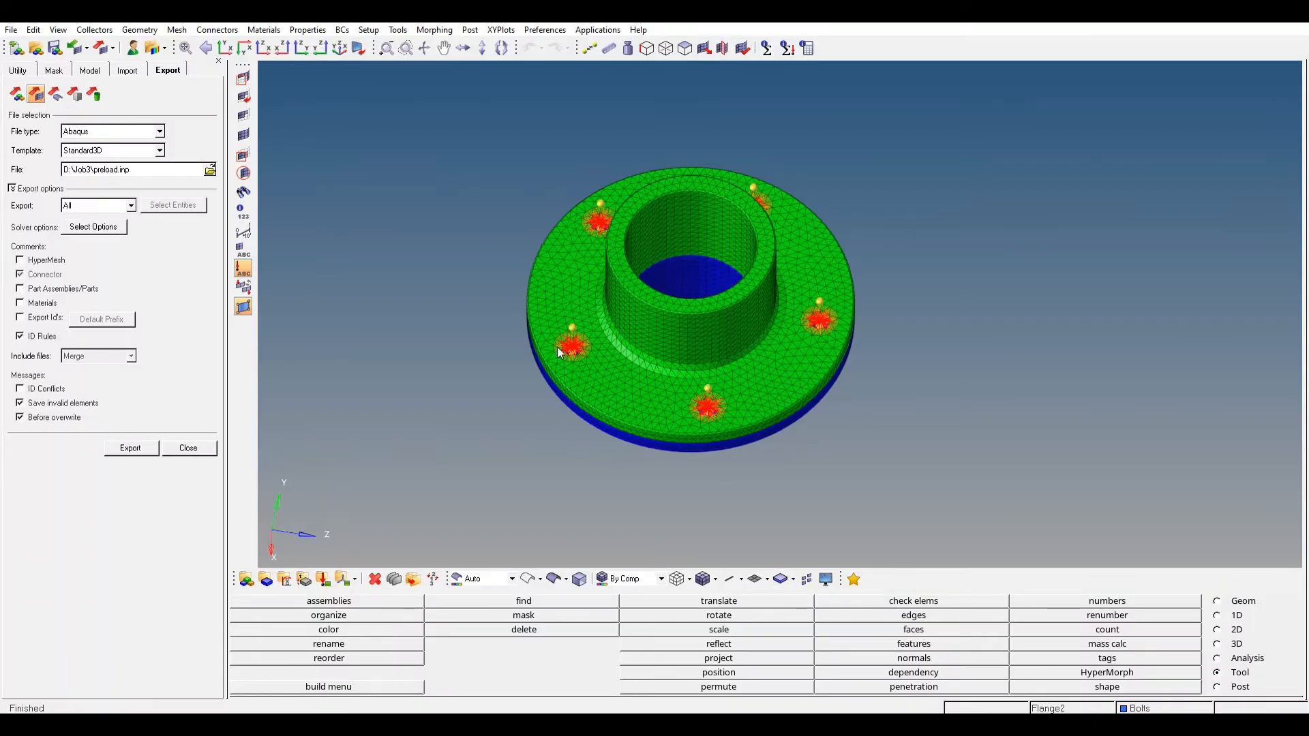
Step: Switch to HyperMesh to examine the pre-tension nodes on the flange from the side, and return to preload.inp in the text editor
mouse_move(653, 345)
left_mouse_down("ctrl")
mouse_move(633, 365)
mouse_move(679, 334)
left_mouse_up("ctrl")
mouse_move(665, 420)
left_mouse_down("ctrl")
mouse_move(661, 372)
mouse_move(667, 387)
mouse_move(639, 384)
left_mouse_up("ctrl")
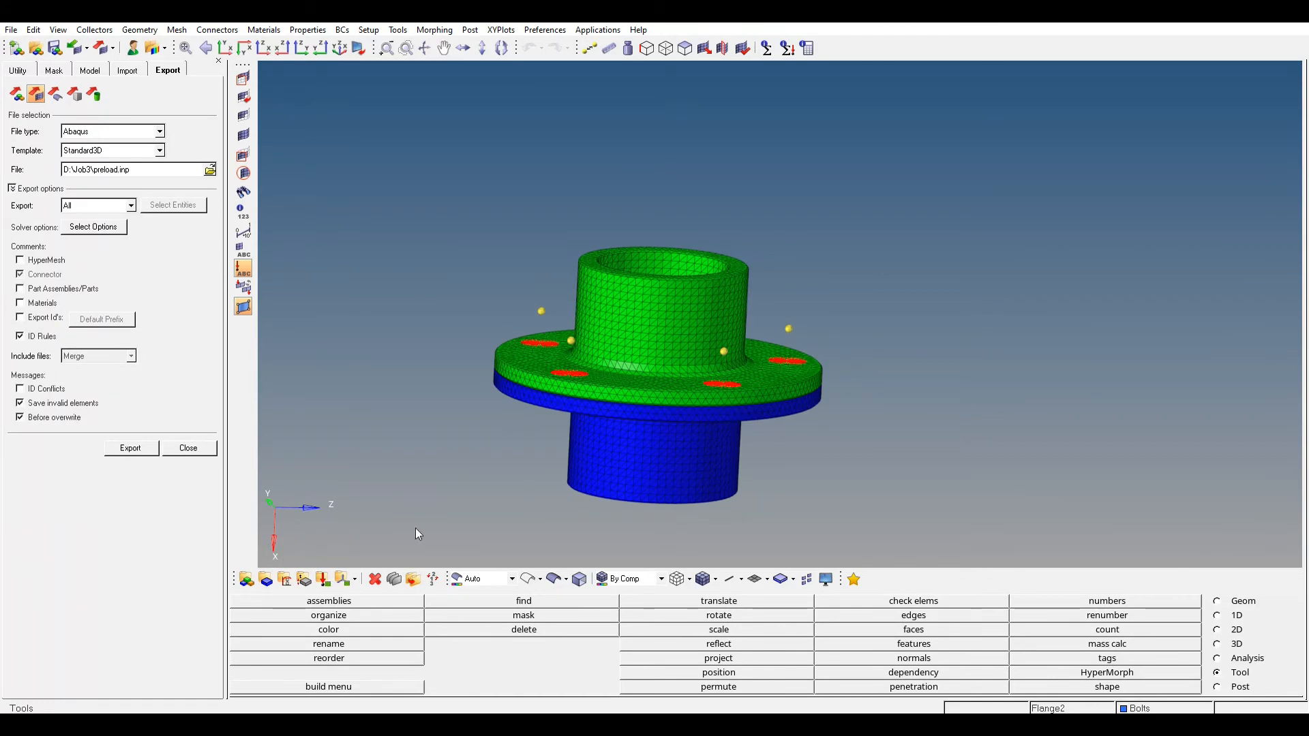
left_click(951, 725)
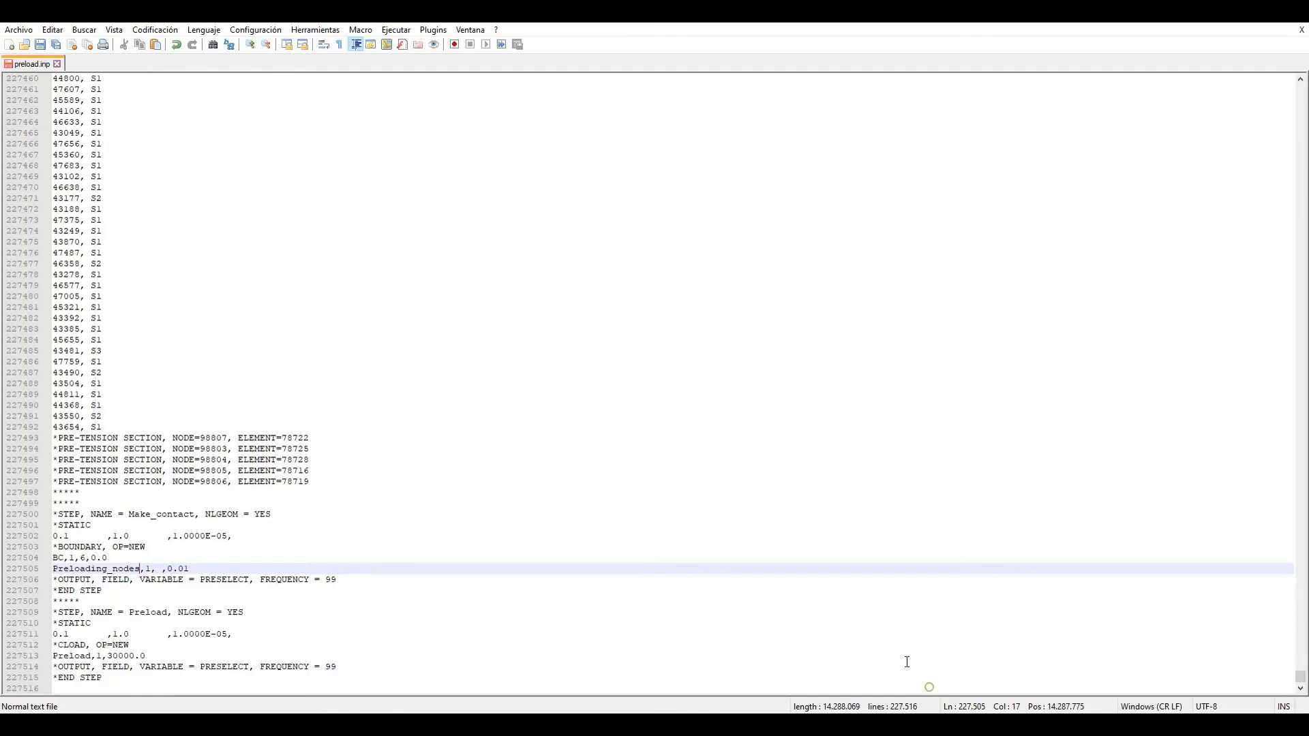
left_click(1016, 664)
Step: Examine the degree of freedom and displacement value on the Preloading_nodes line and the Make_contact field output request
double_click(146, 569)
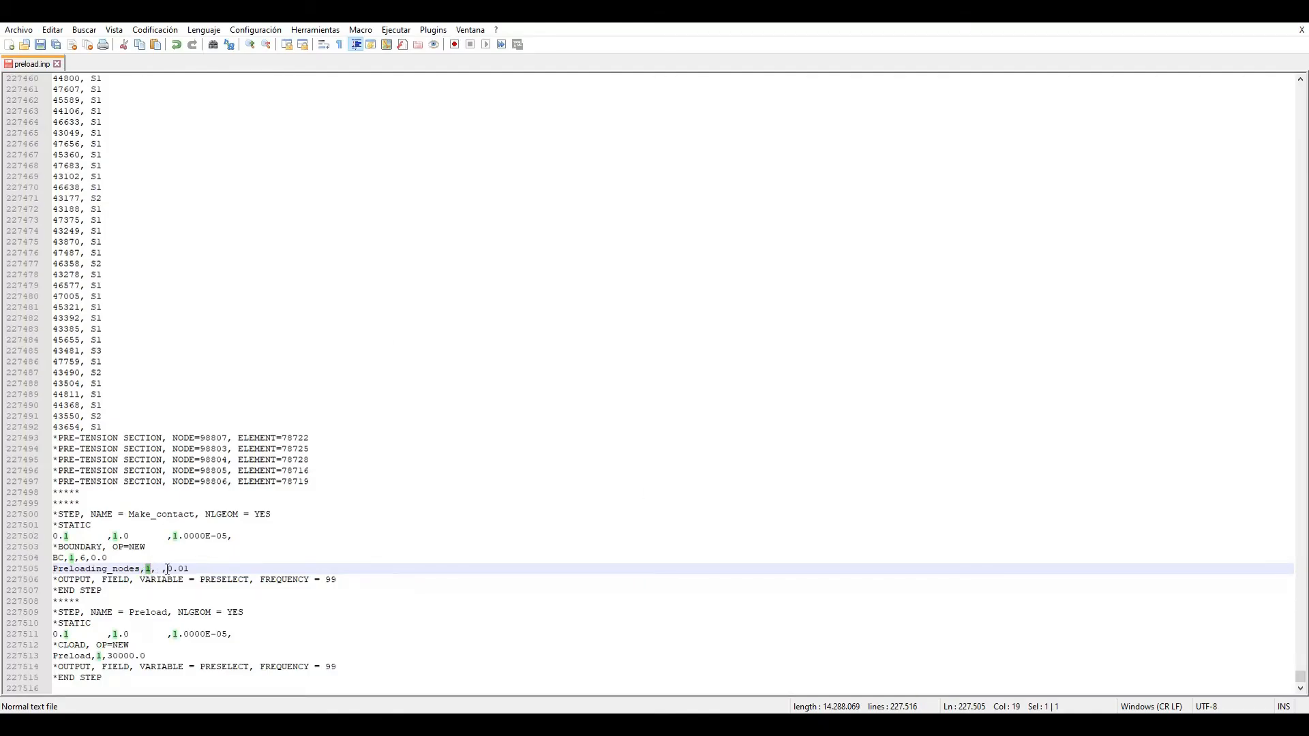
left_click_drag(167, 570, 188, 570)
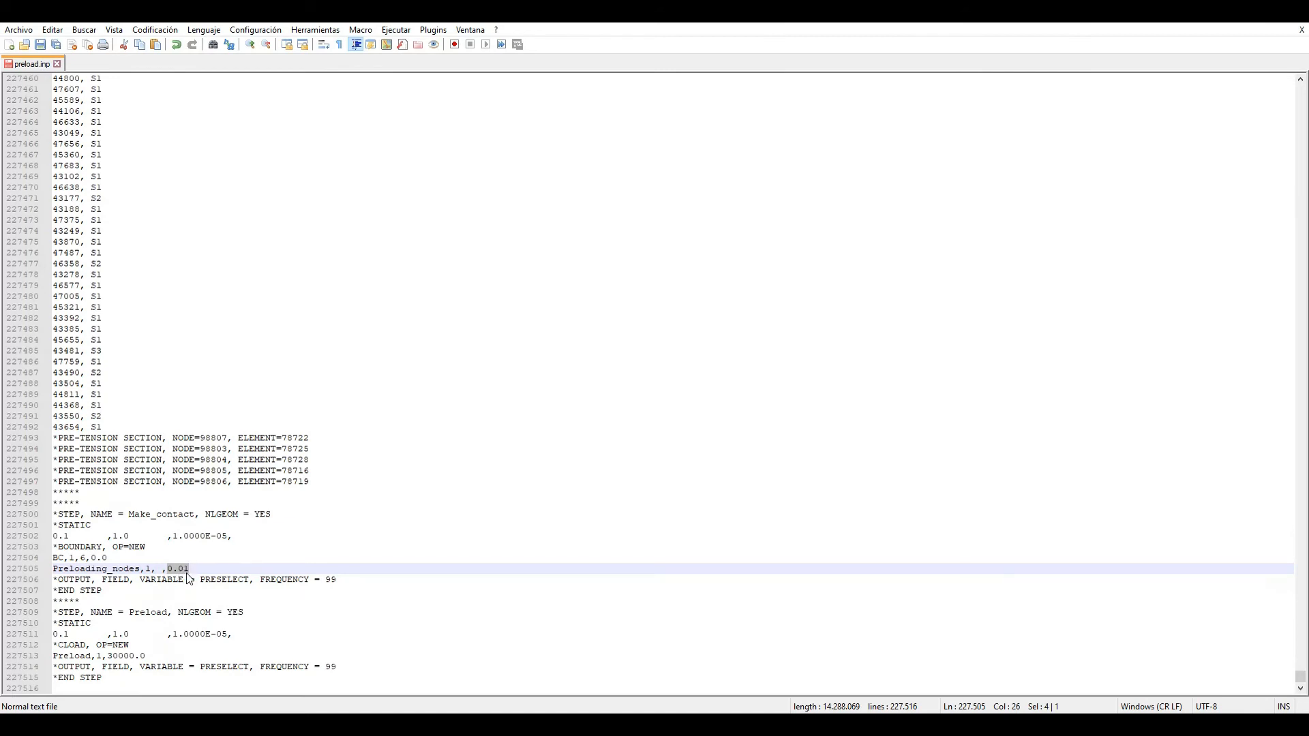
left_click(189, 570)
left_click_drag(190, 569, 162, 569)
left_click(176, 568)
left_click_drag(330, 581, 53, 580)
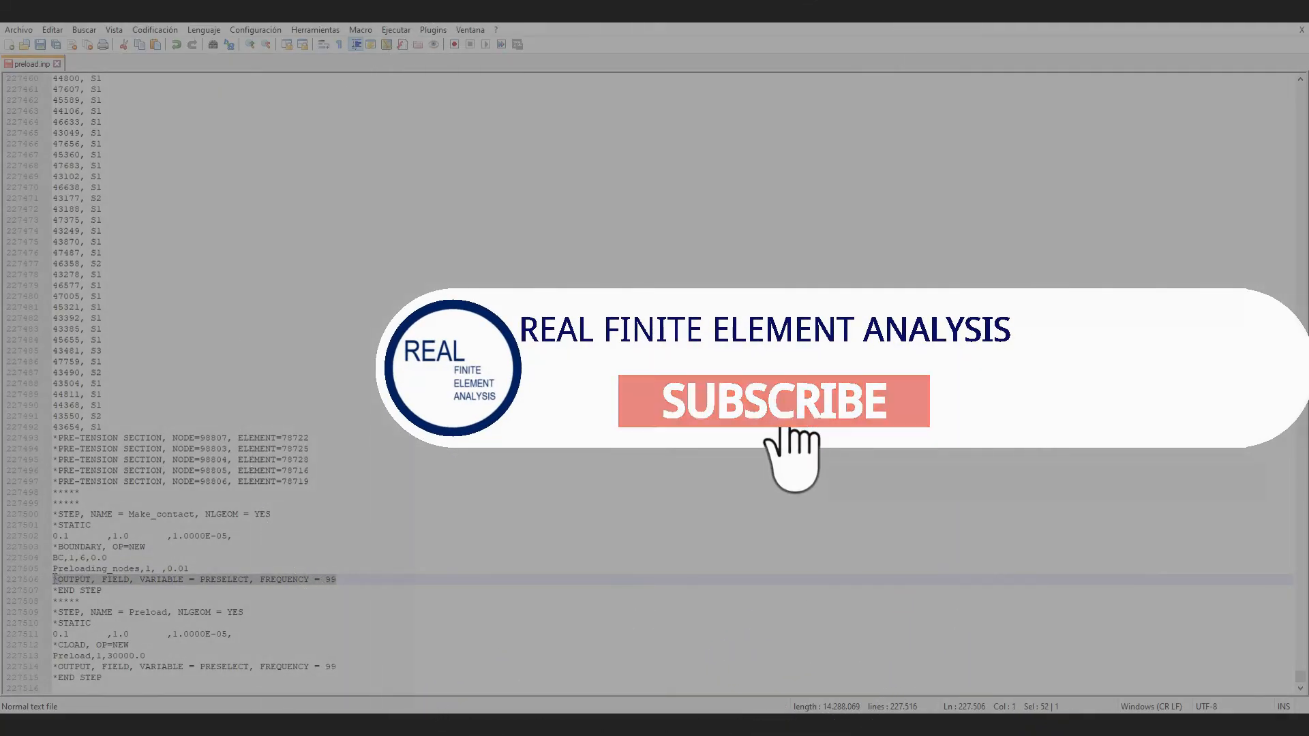
Step: Change the set name Preload to Preloading_nodes in the Preload step's concentrated load data
left_click(70, 579)
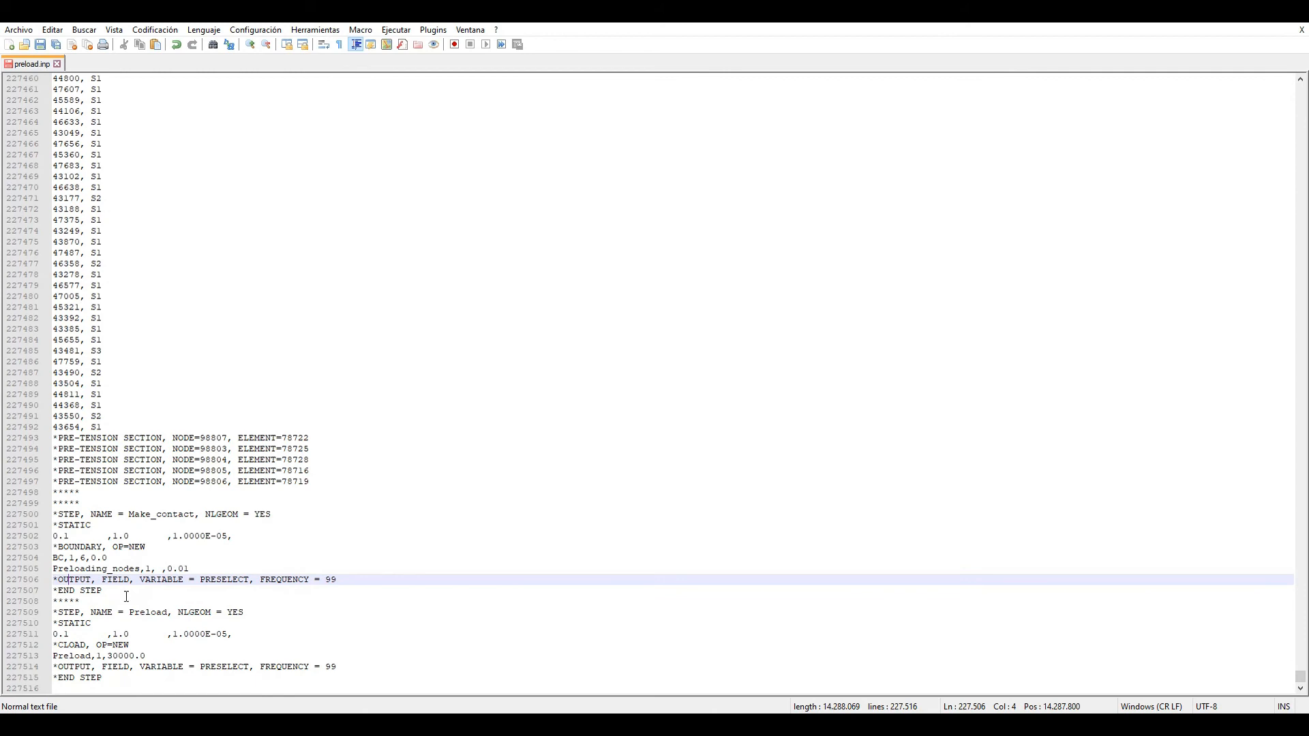
left_click(93, 601)
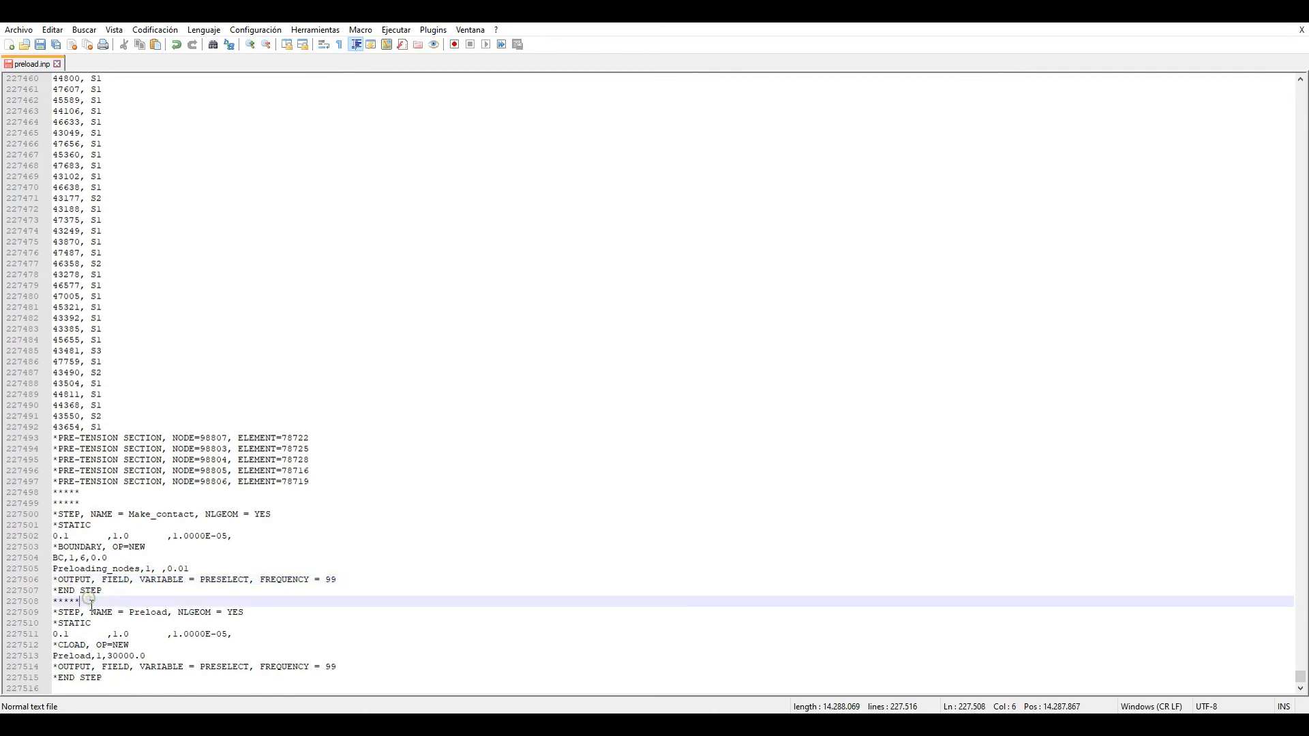
left_click(75, 614)
double_click(150, 615)
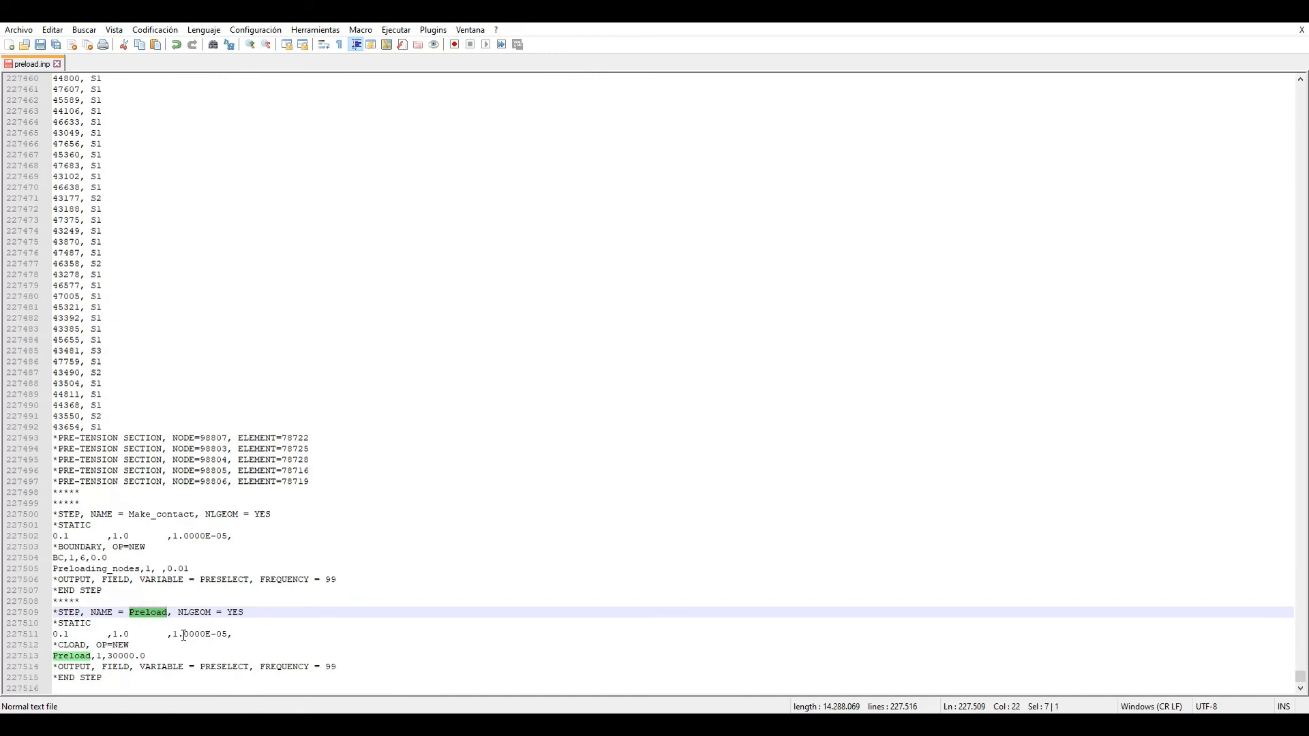
left_click(71, 656)
left_click(90, 656)
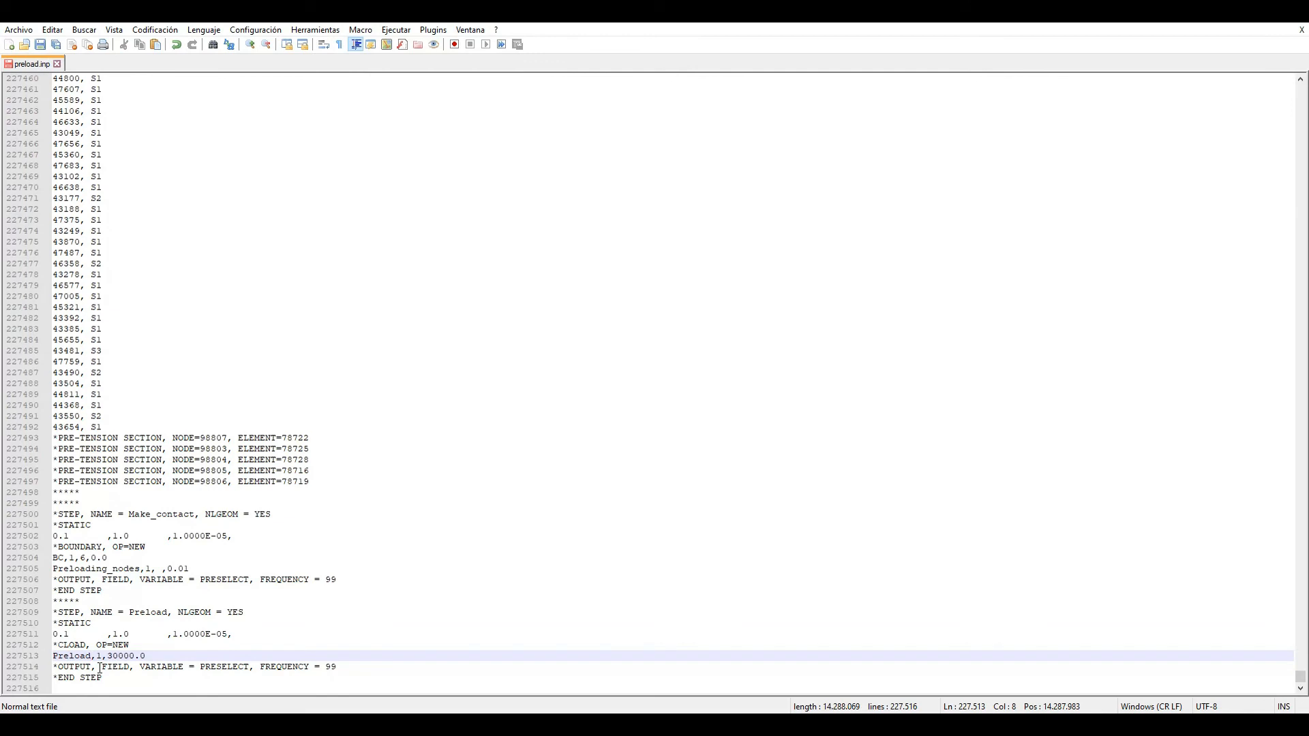
type("ing_nodes")
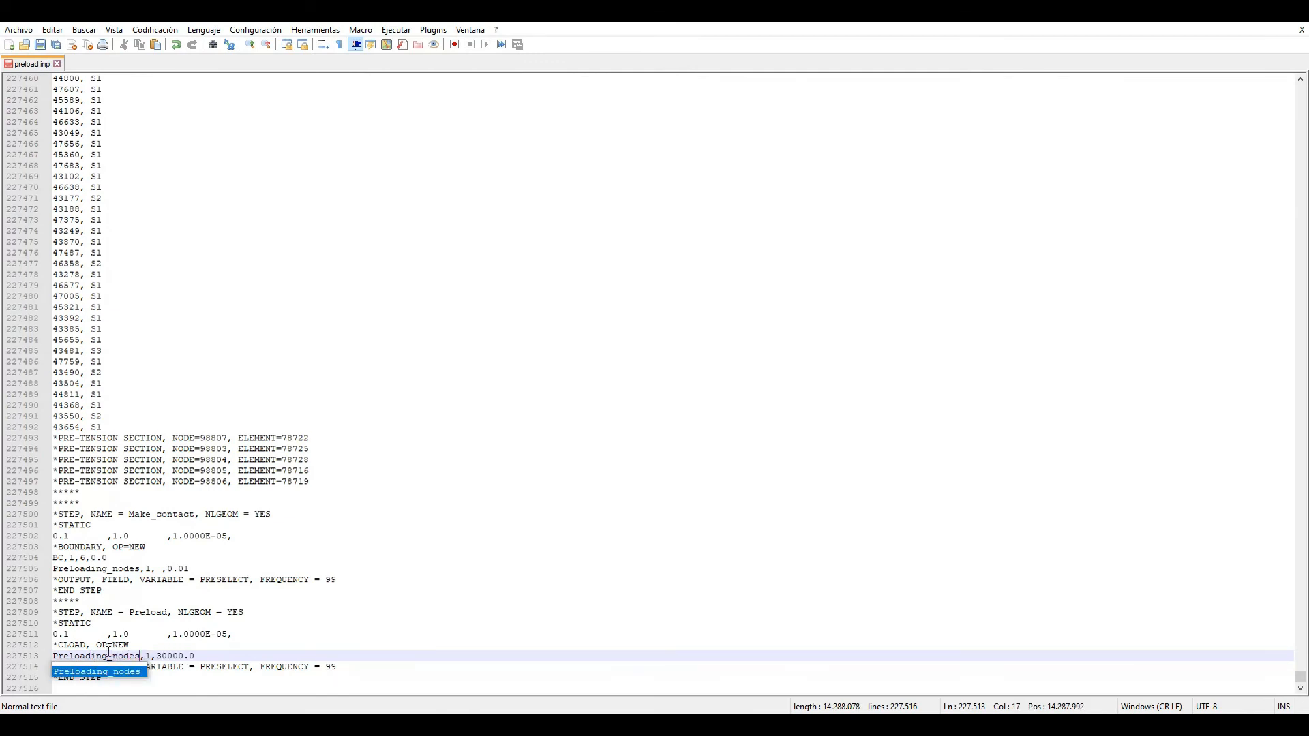
left_click(145, 656)
left_click_drag(157, 656, 198, 656)
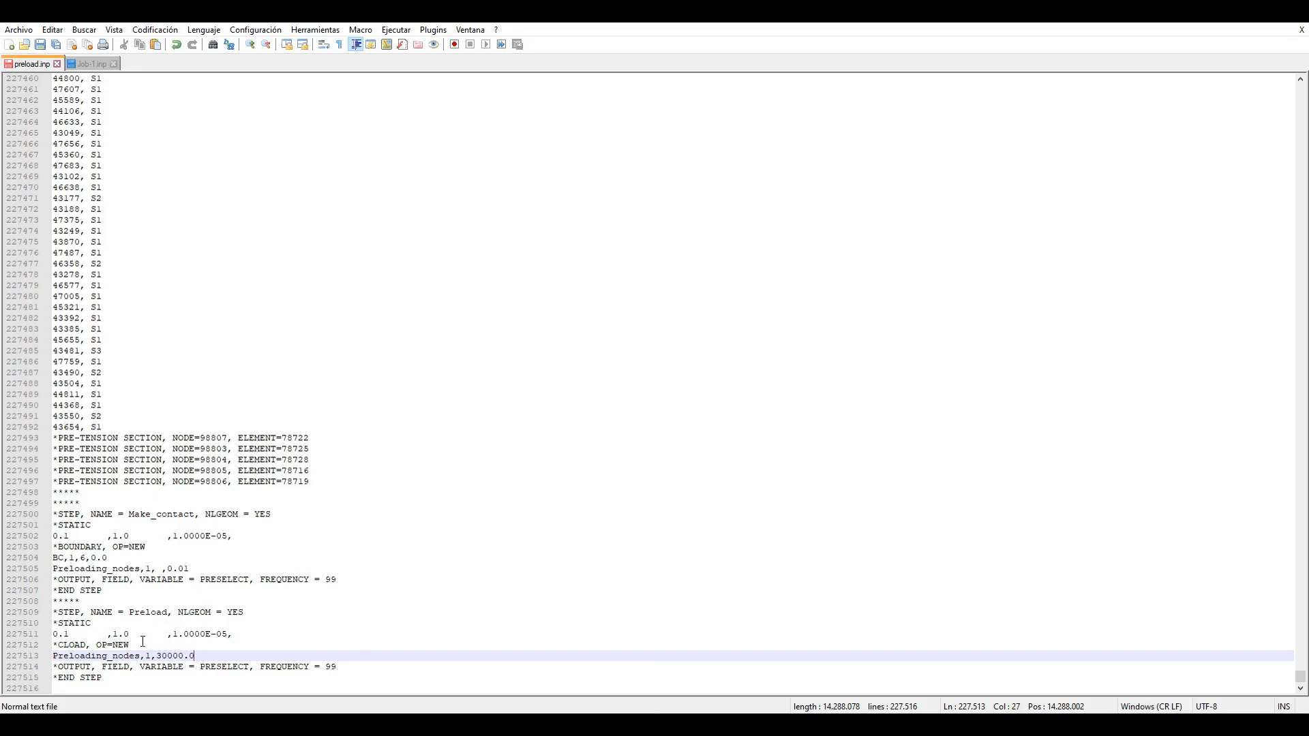
Step: Copy the Make_contact step's *BOUNDARY, OP=NEW keyword with its BC,1,6,0.0 line into the Preload step, above the *CLOAD keyword
left_click_drag(109, 558, 53, 547)
key("ctrl+c")
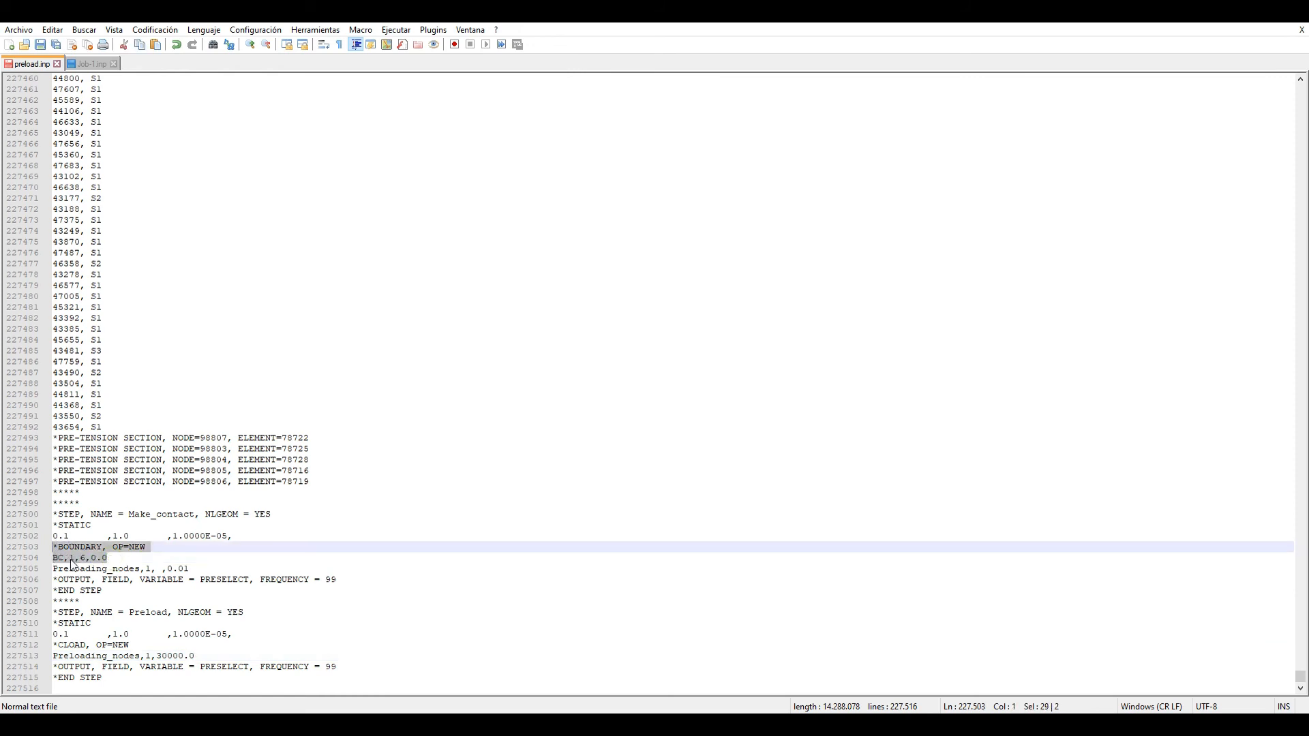
left_click(230, 636)
key("Return")
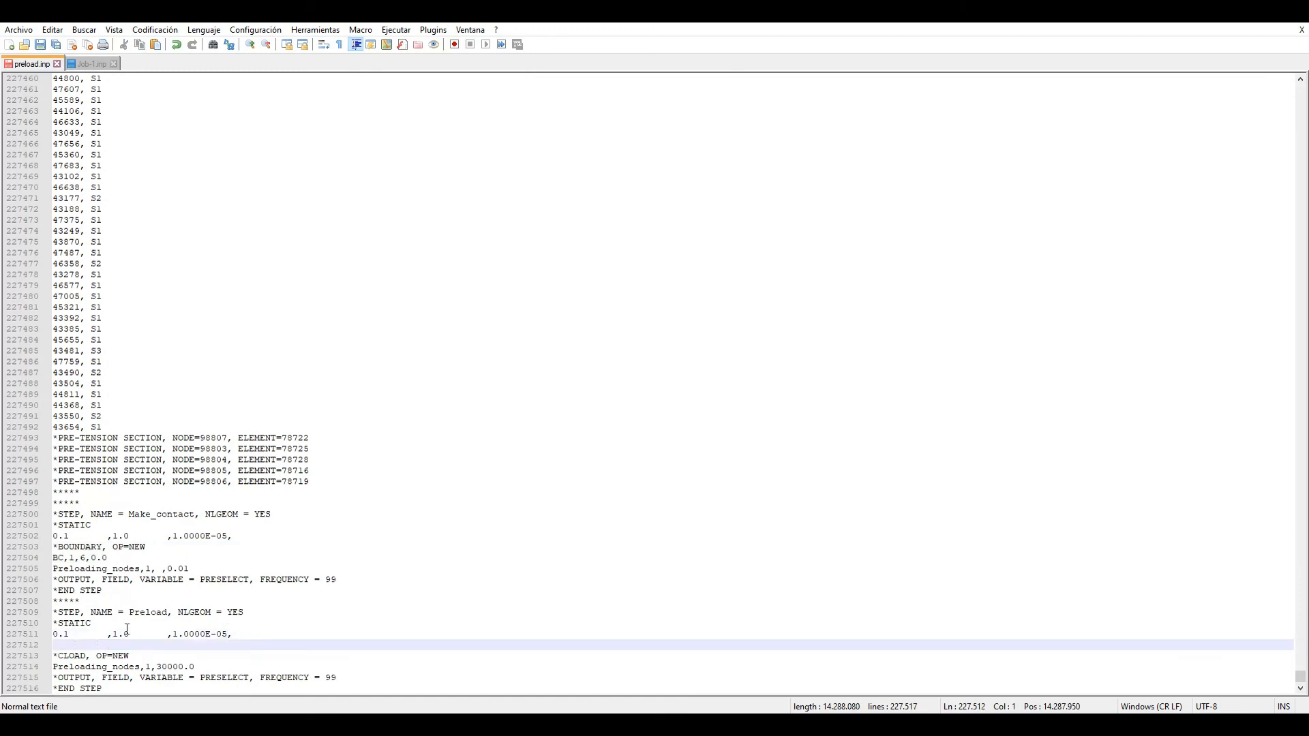
key("ctrl+v")
scroll(147, 606, "down", 1)
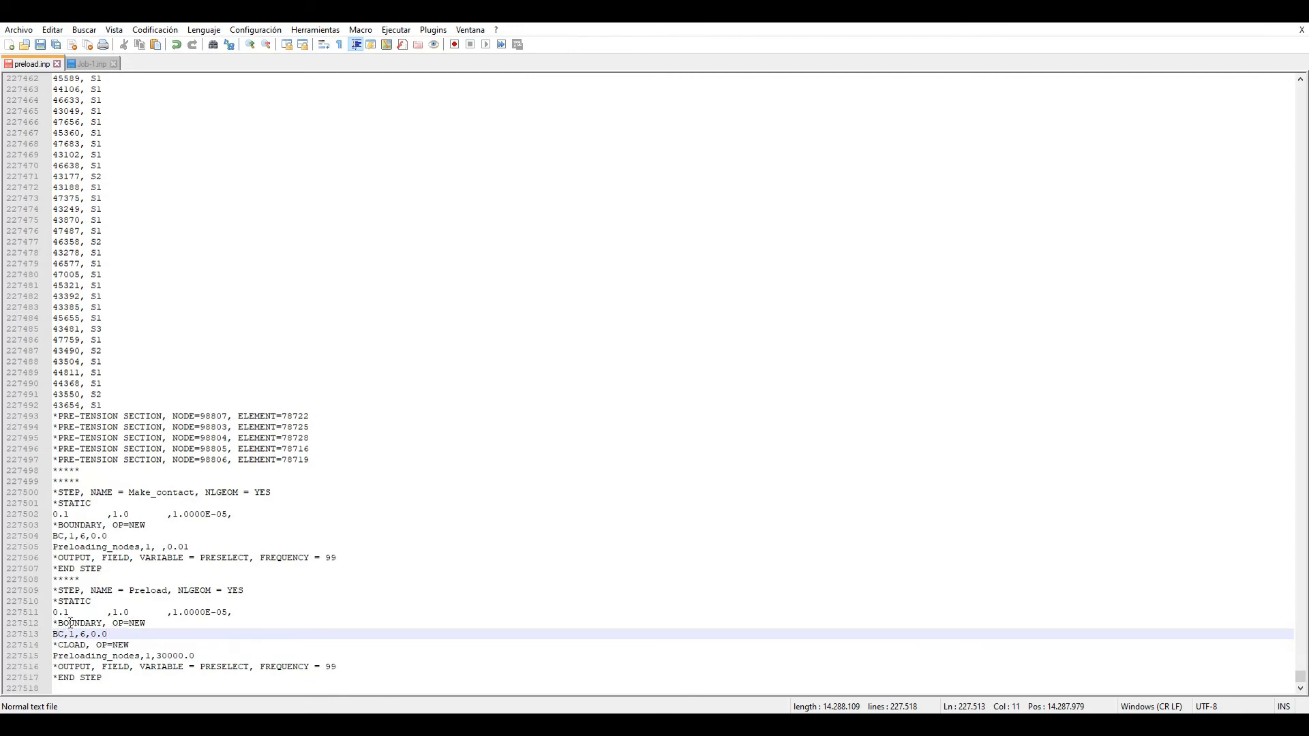
Step: Examine the OP=NEW option and compare the boundary data lines of the Make_contact and Preload steps
left_click_drag(113, 623, 146, 623)
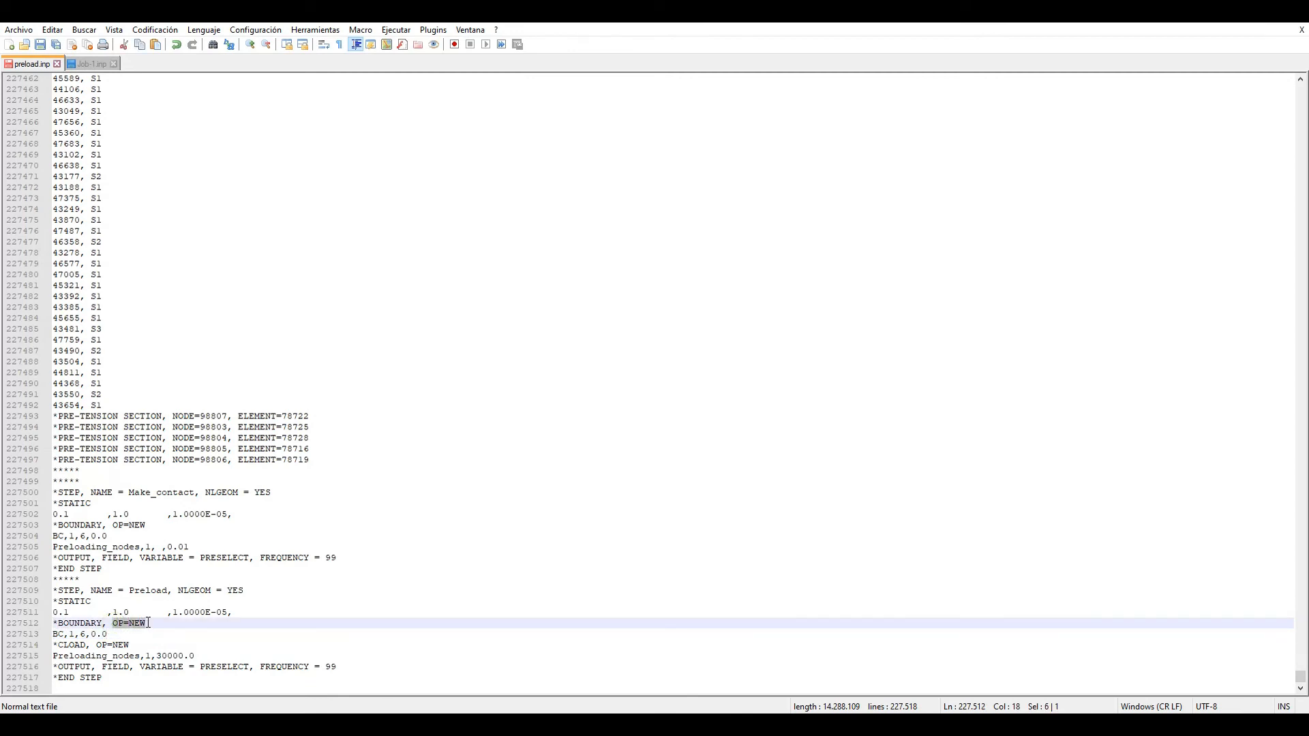
left_click_drag(189, 547, 52, 525)
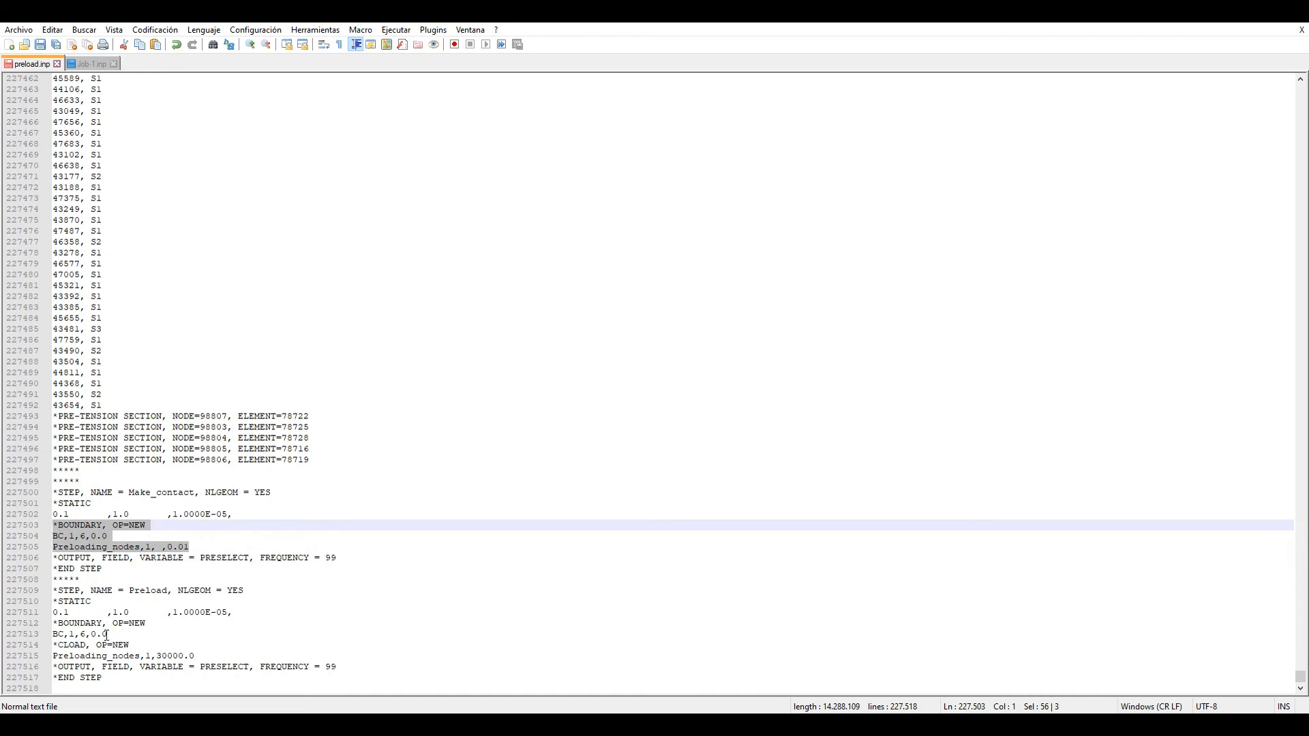
left_click_drag(107, 634, 53, 634)
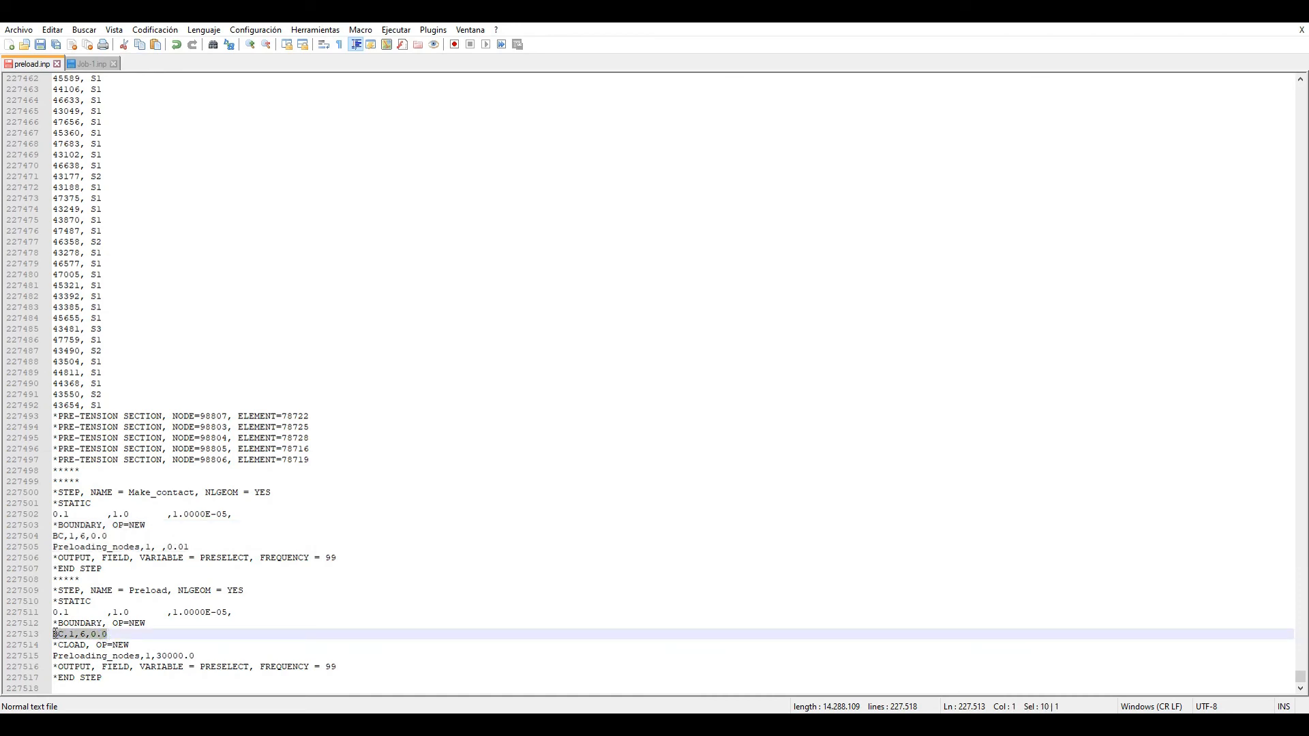
left_click(71, 635)
left_click_drag(107, 635, 69, 635)
left_click(80, 635)
left_click_drag(192, 546, 53, 547)
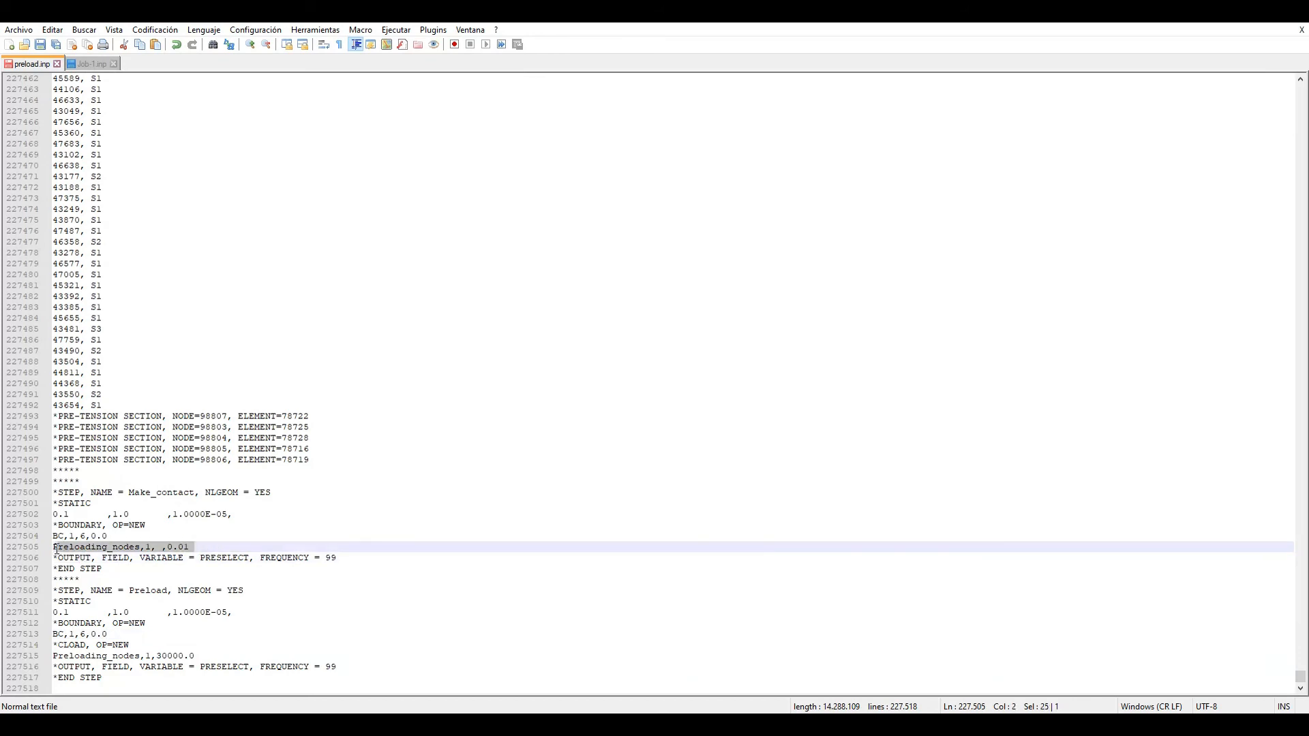
left_click(114, 636)
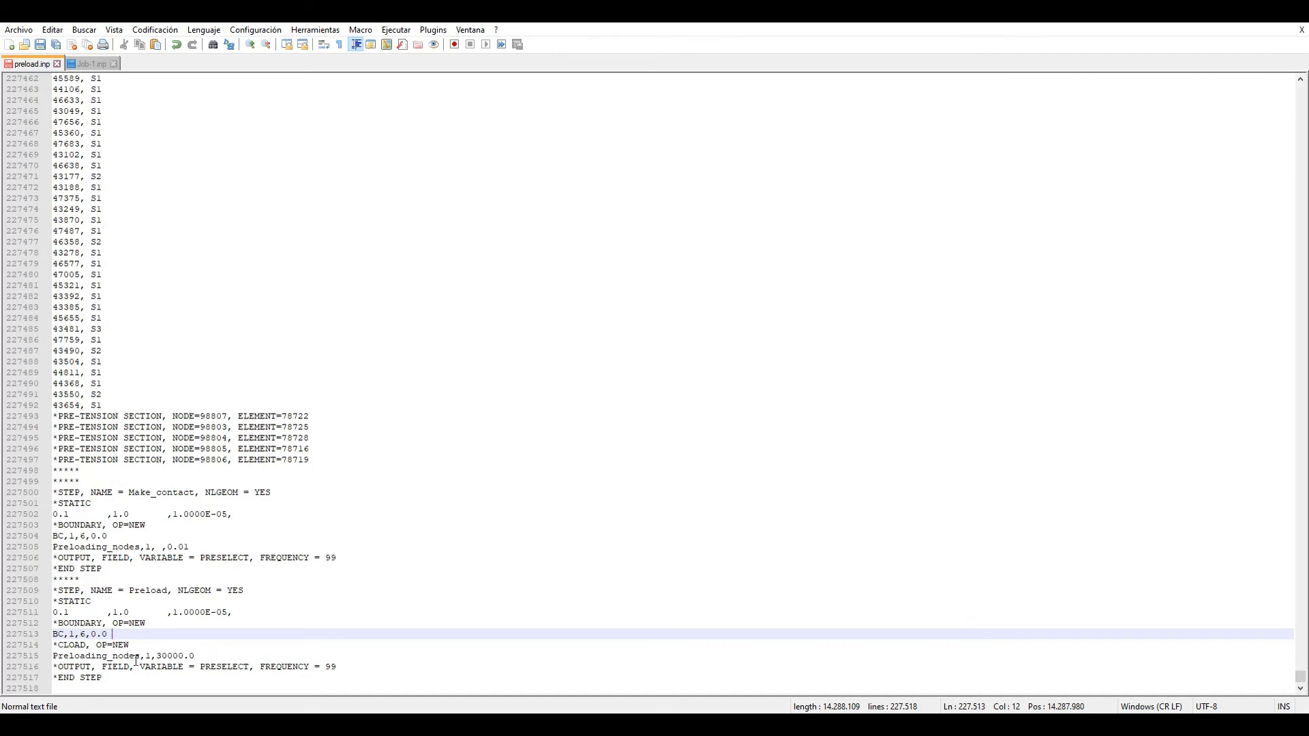
Step: Review the Preload step's boundary and concentrated load blocks, and save preload.inp
left_click(80, 625)
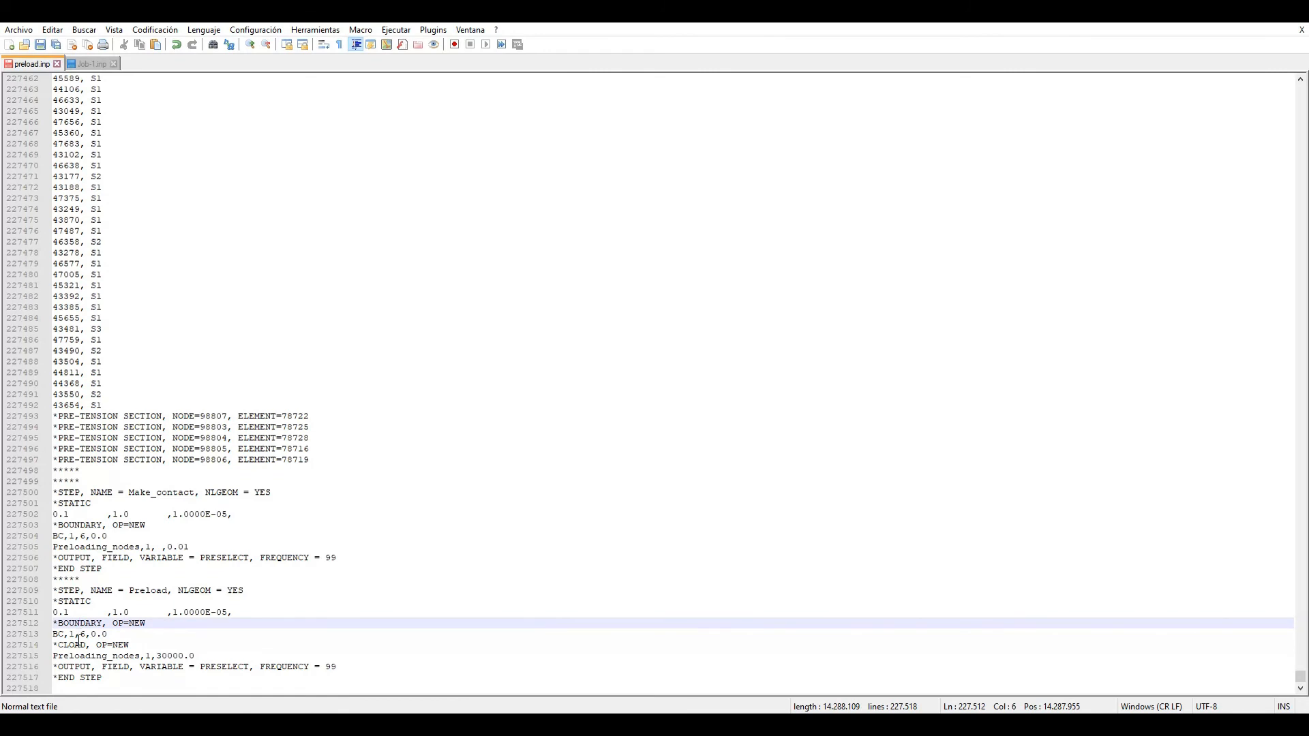
key("Down")
key("End")
key("shift+Up")
key("shift+Home")
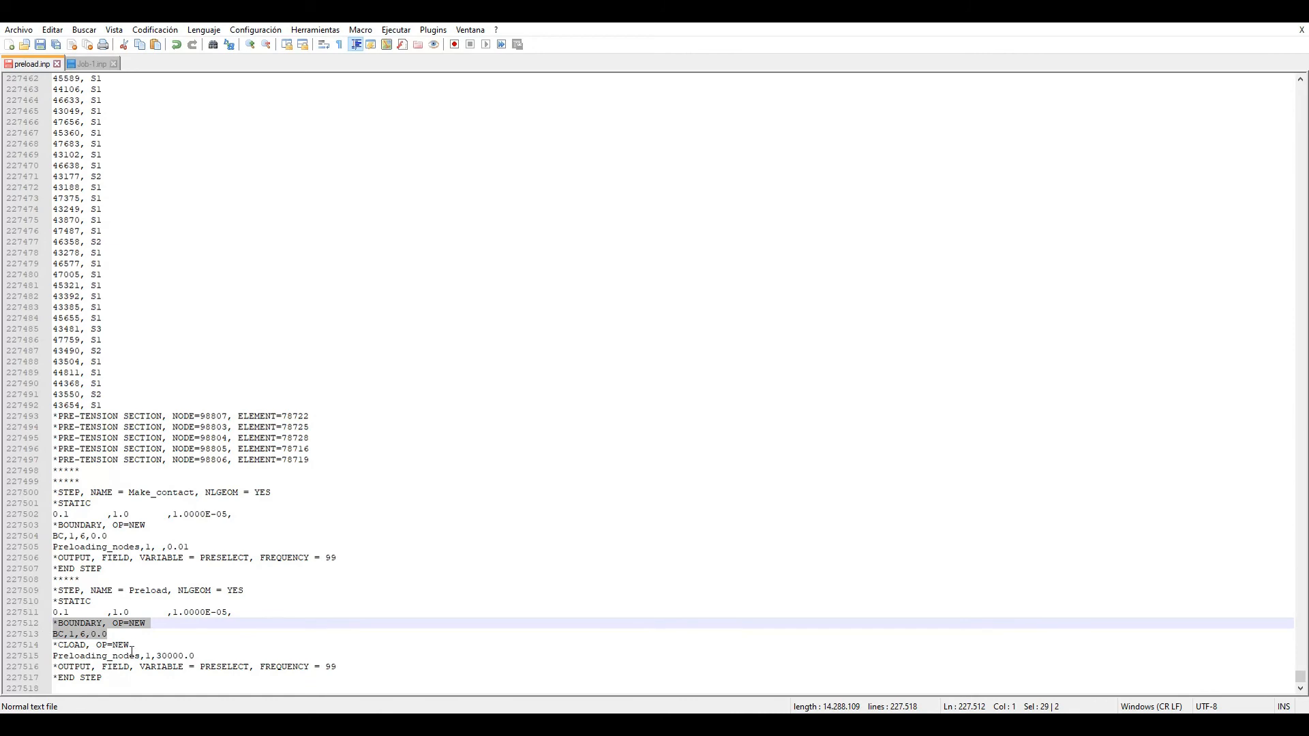
left_click_drag(195, 659, 58, 645)
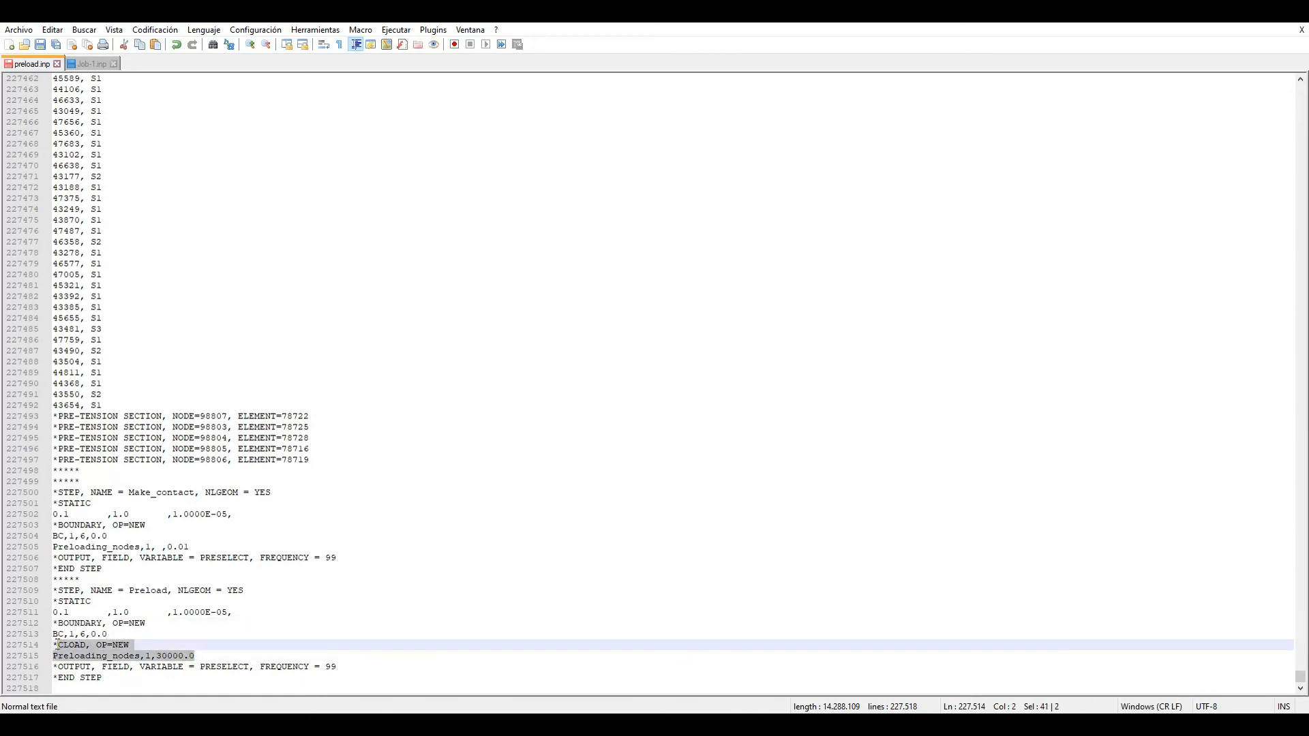
left_click(91, 645)
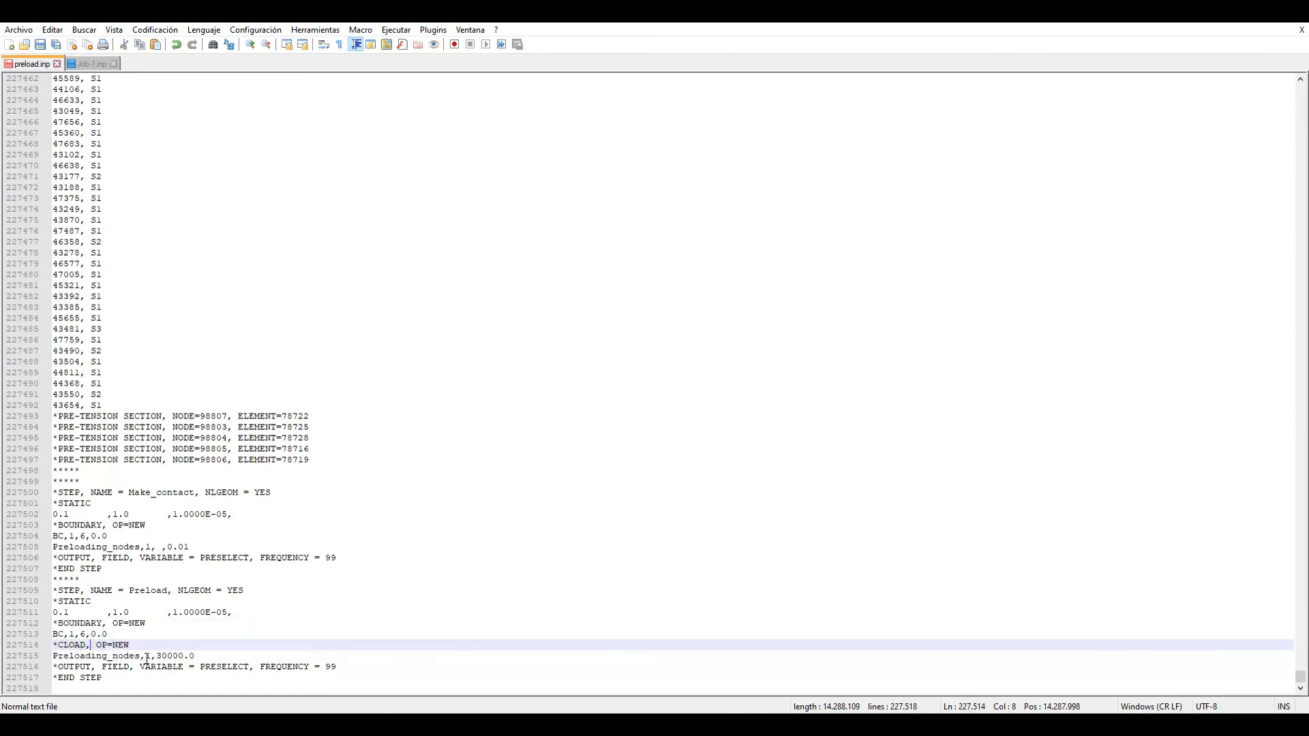
left_click(41, 46)
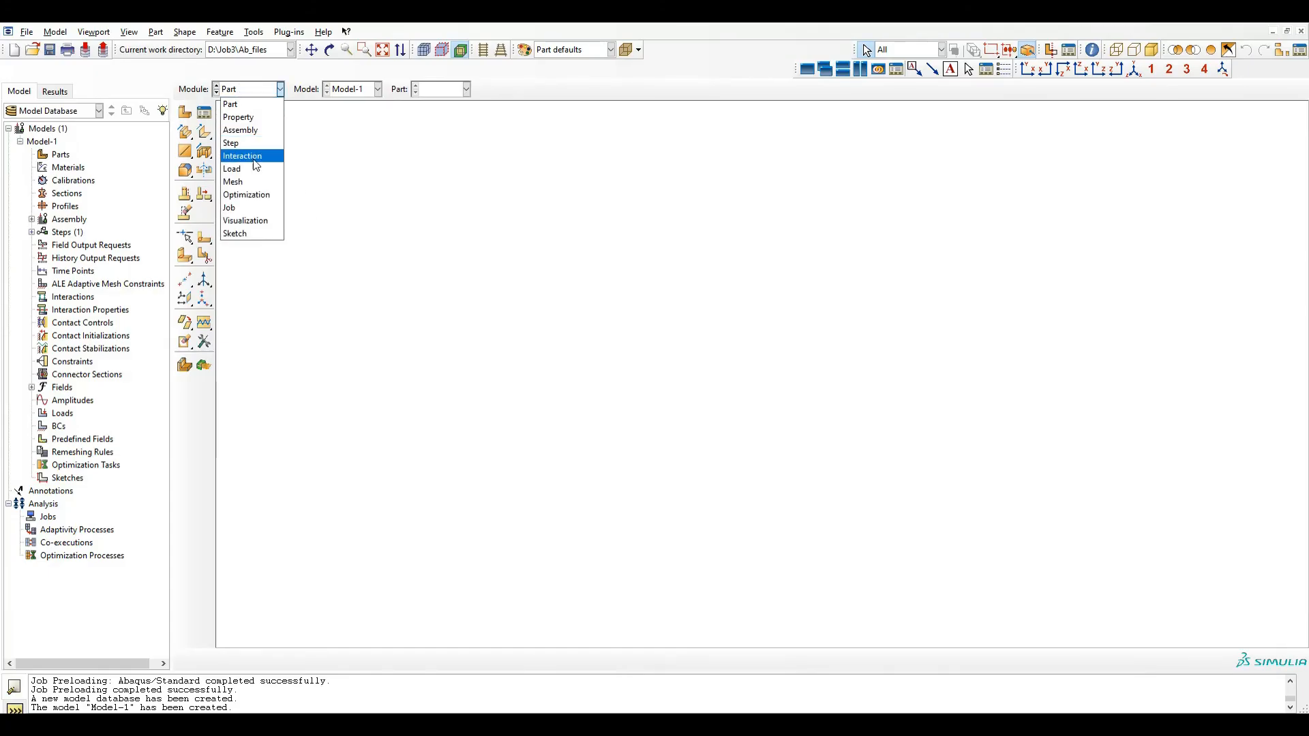
Step: Switch to Abaqus/CAE and check the current work directory setting
left_click(401, 195)
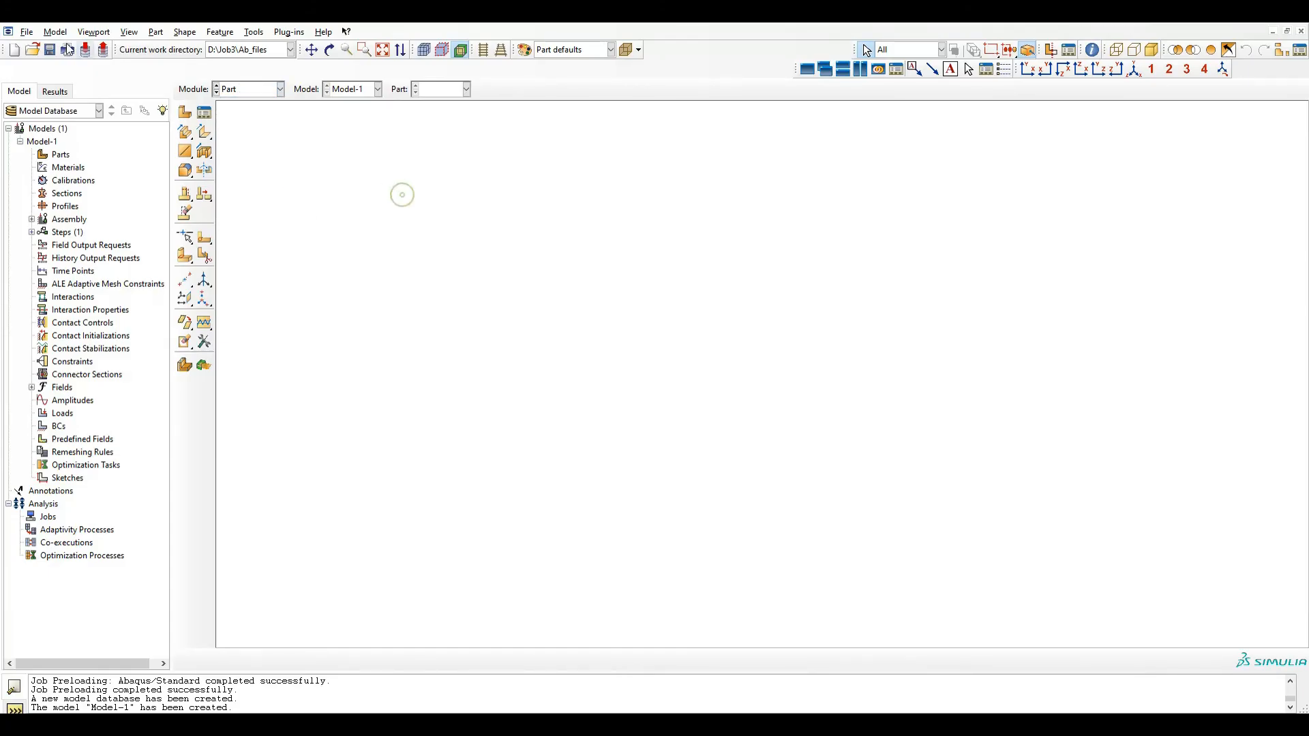
left_click(27, 31)
left_click(56, 92)
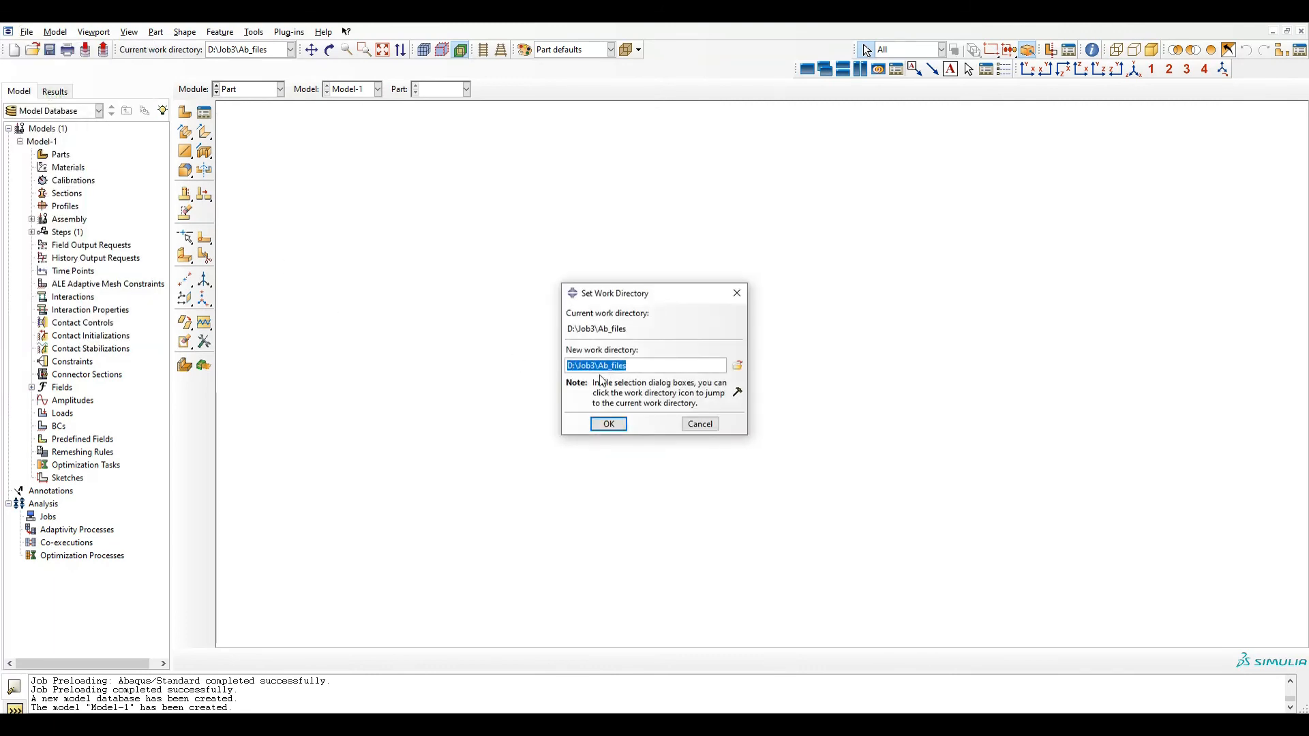
left_click(737, 293)
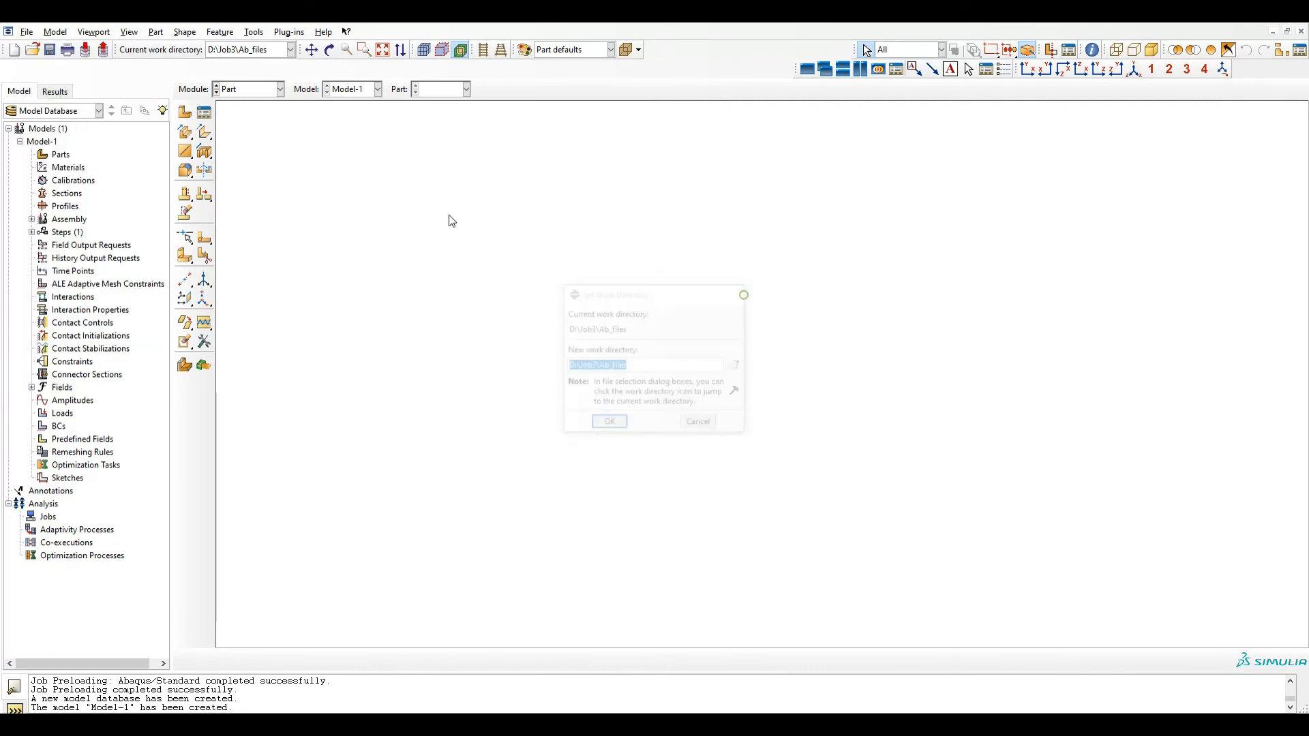
Step: Create a full analysis job named preload in the Job module, using the input file preload.inp from the Job3 folder as its source
left_click(277, 89)
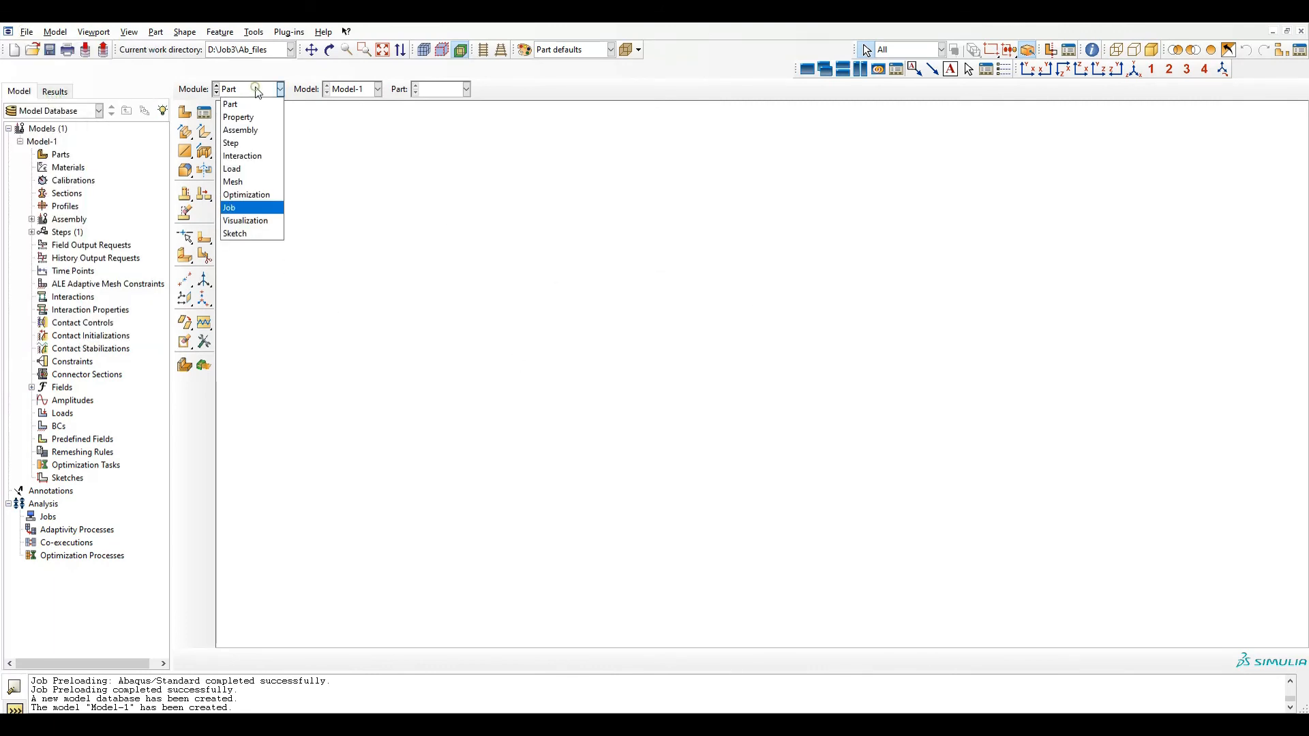
left_click(259, 207)
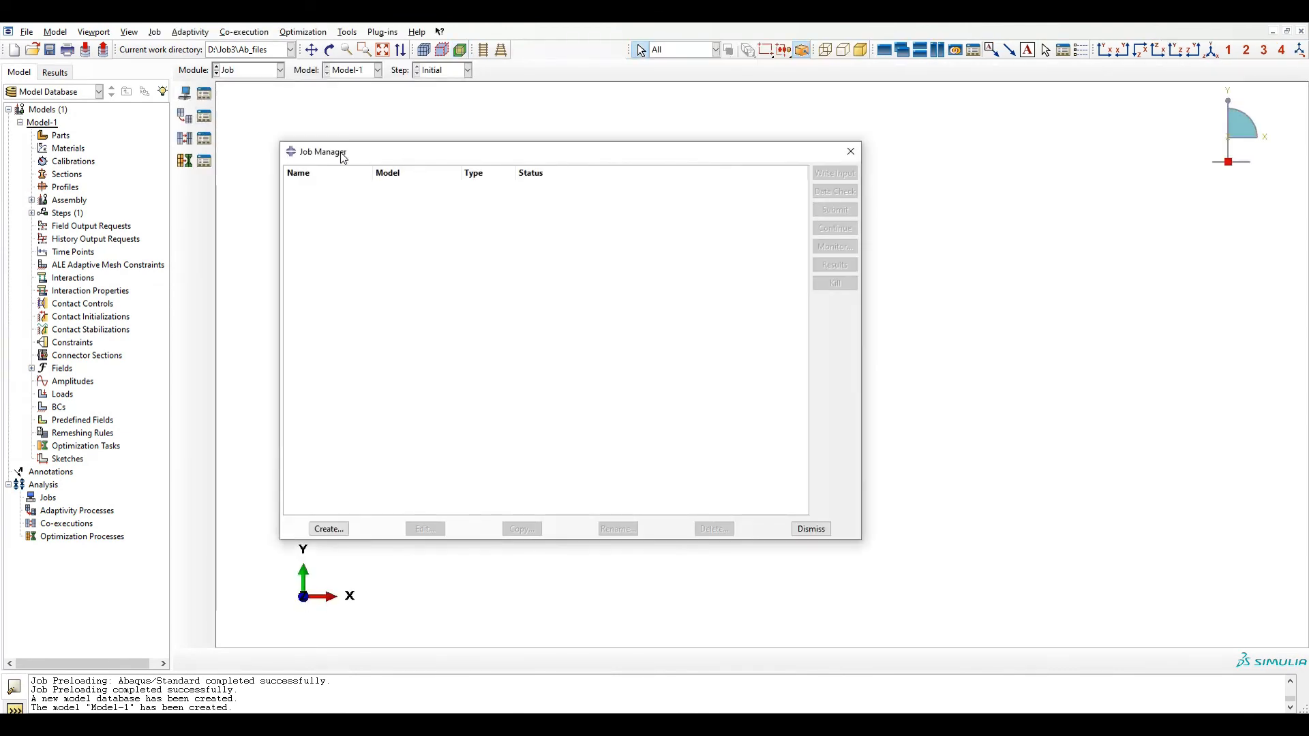
left_click_drag(334, 154, 322, 141)
left_click(317, 516)
left_click(326, 217)
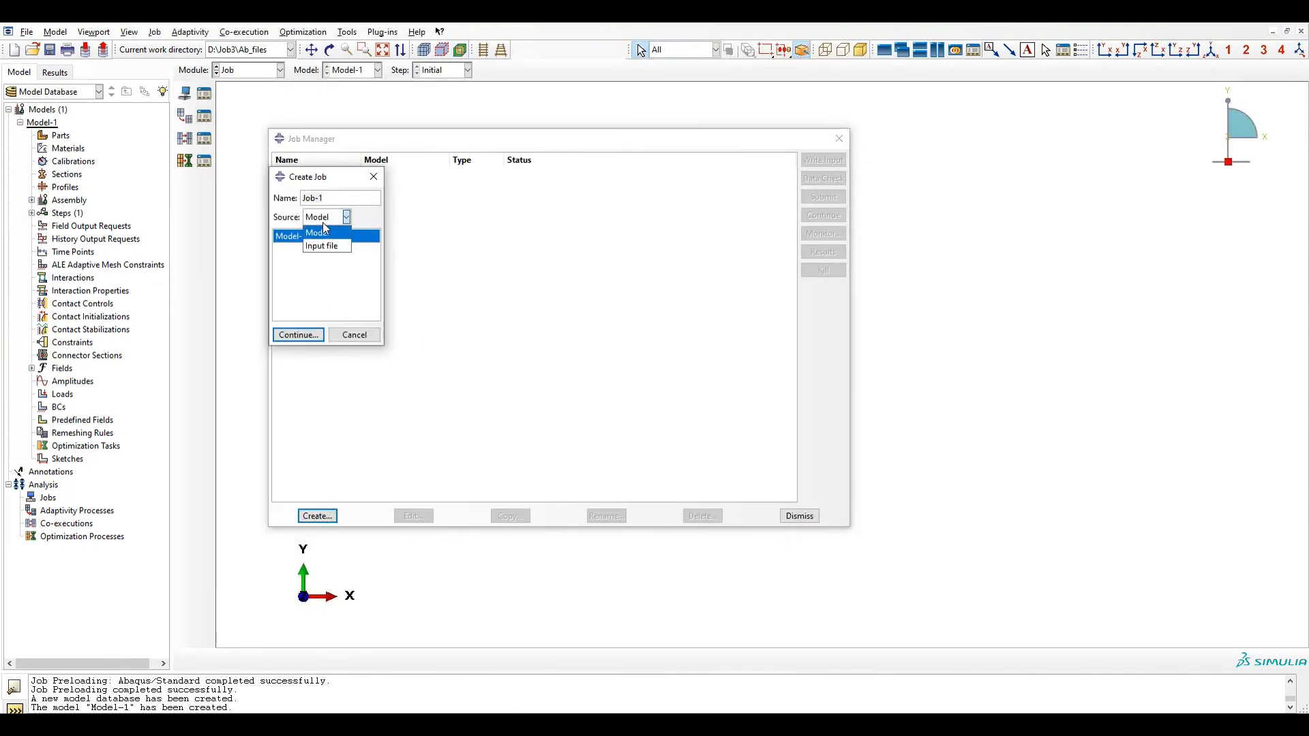
left_click(321, 240)
left_click(323, 235)
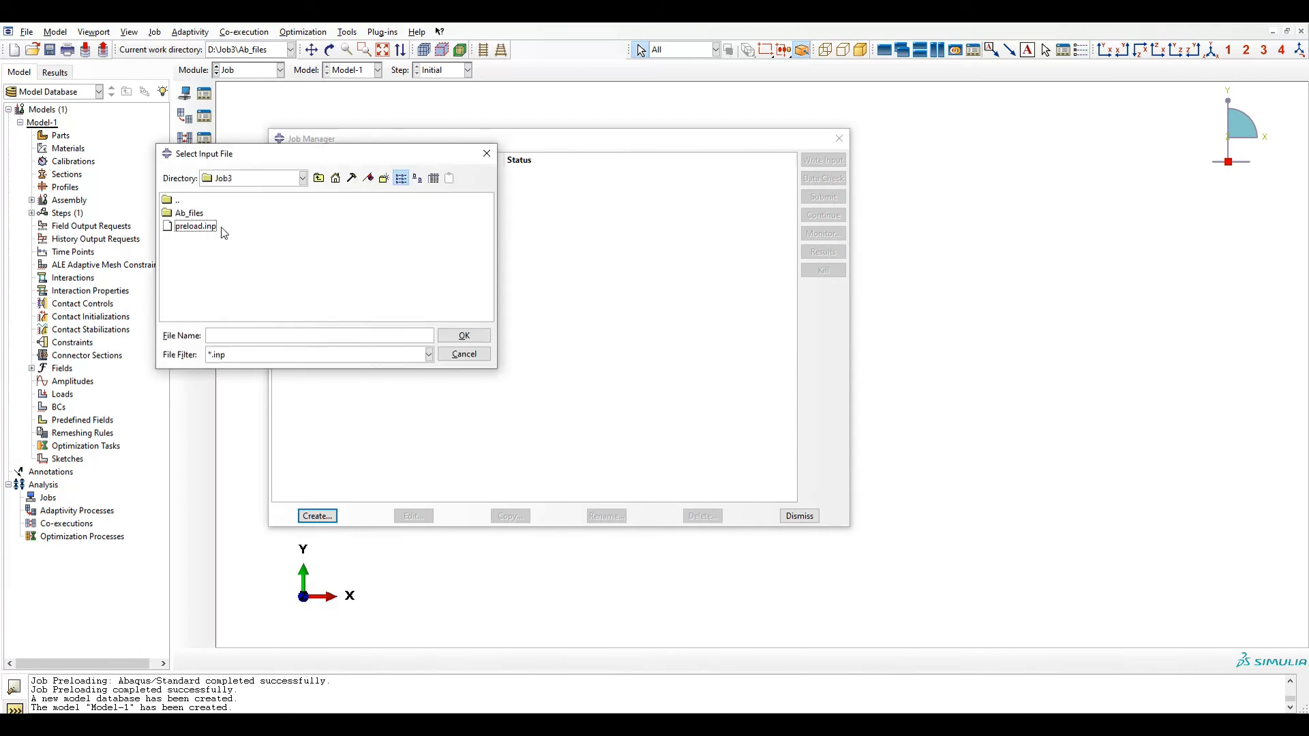
double_click(196, 227)
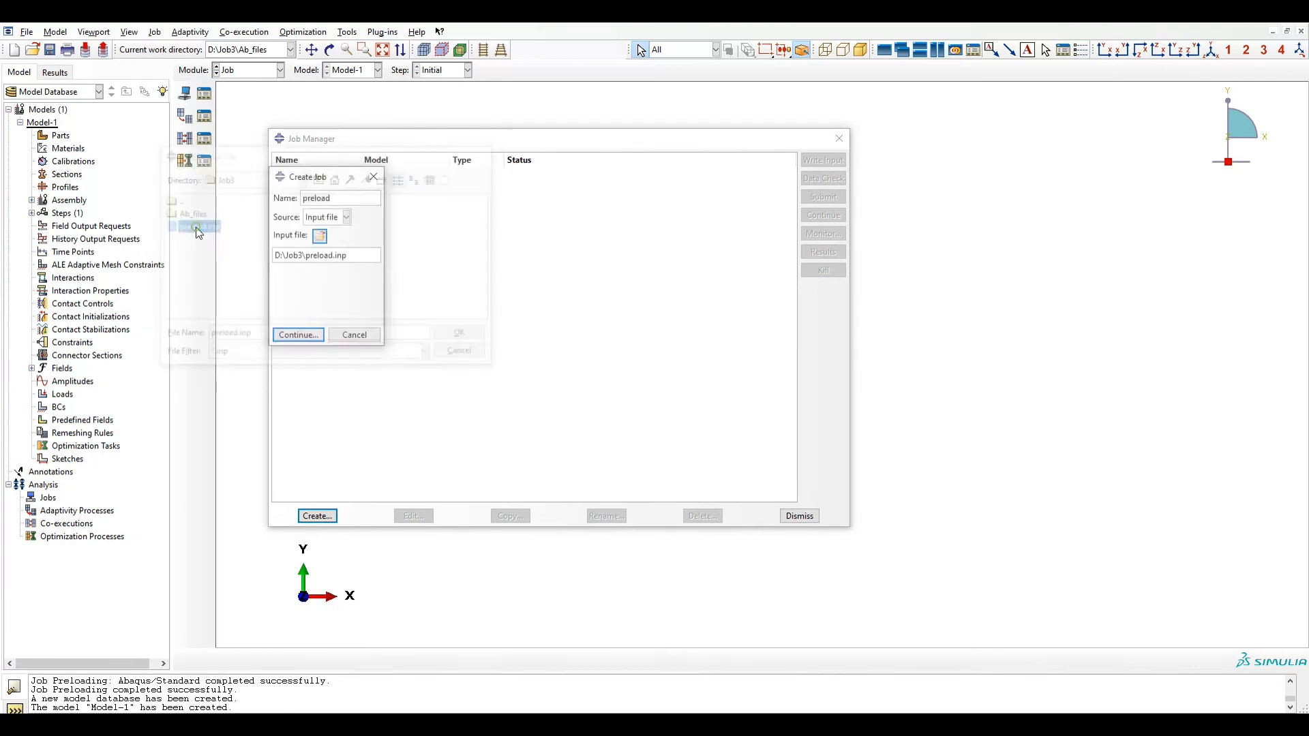
left_click(309, 338)
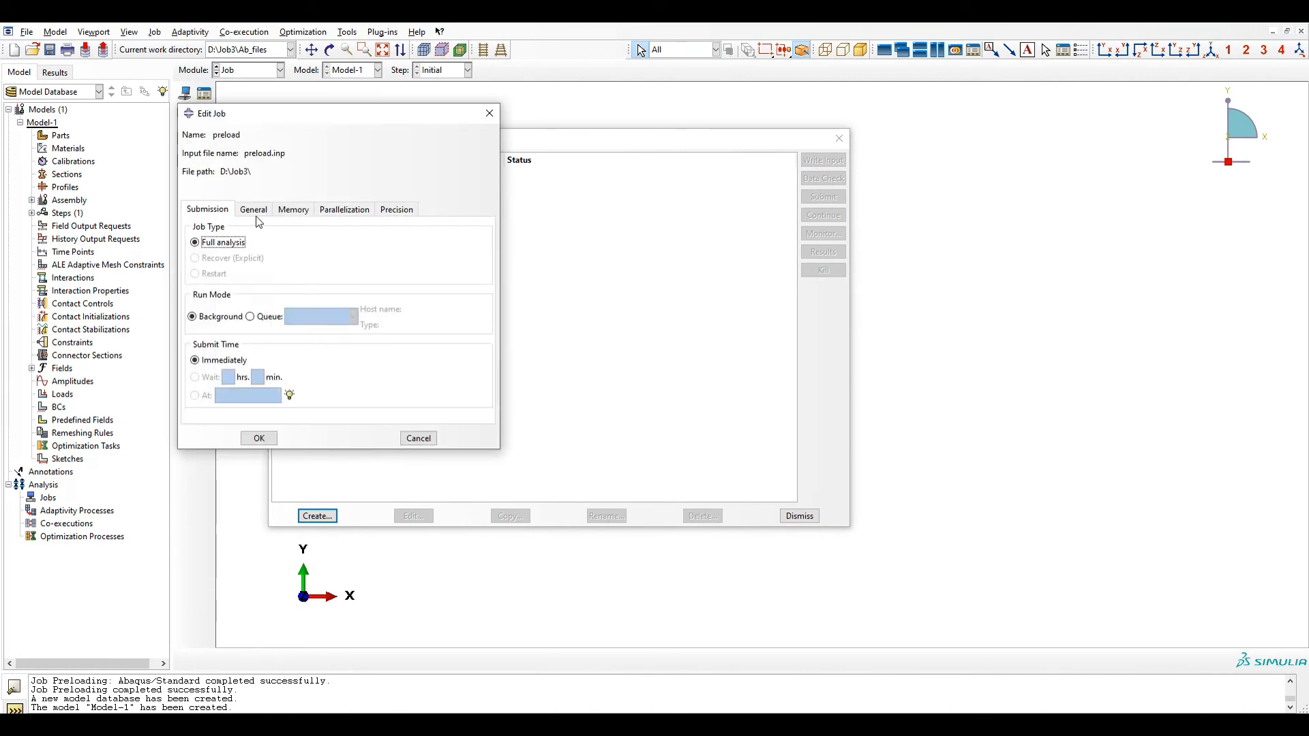
left_click(259, 437)
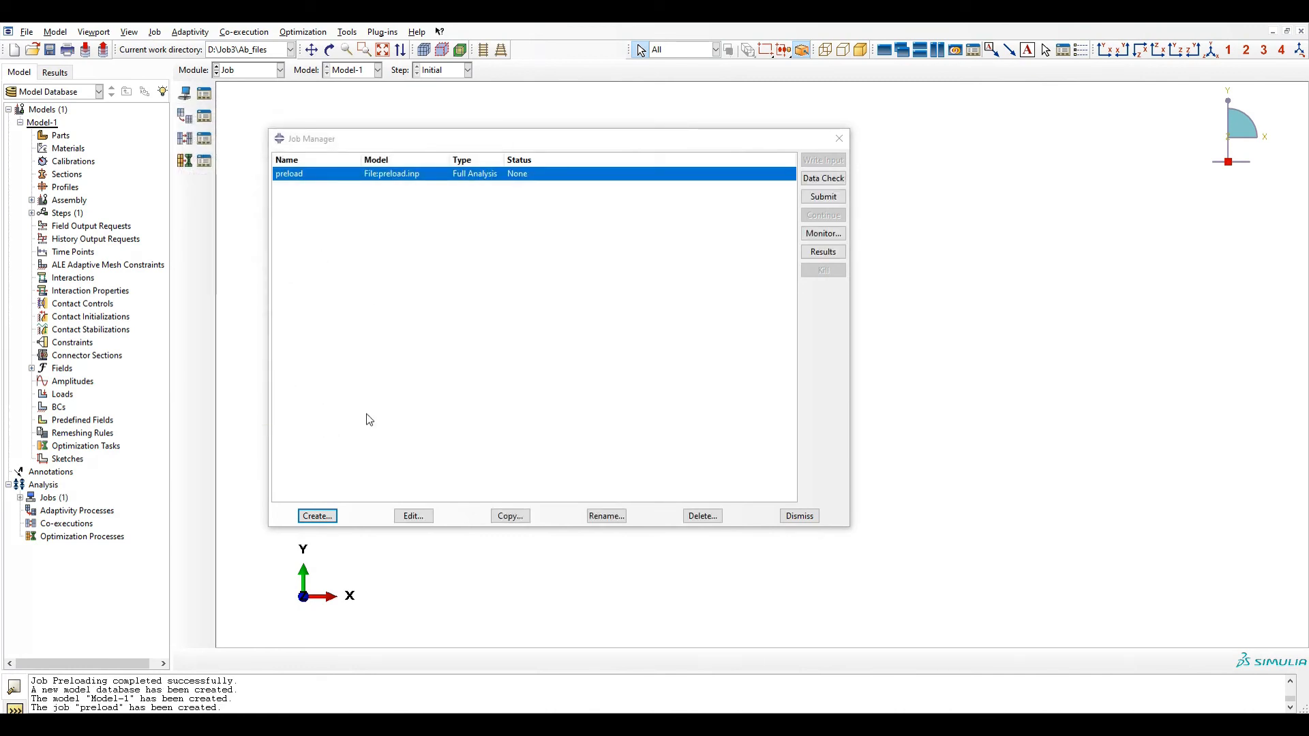
Step: Submit the preload job for analysis and open its results
left_click(823, 198)
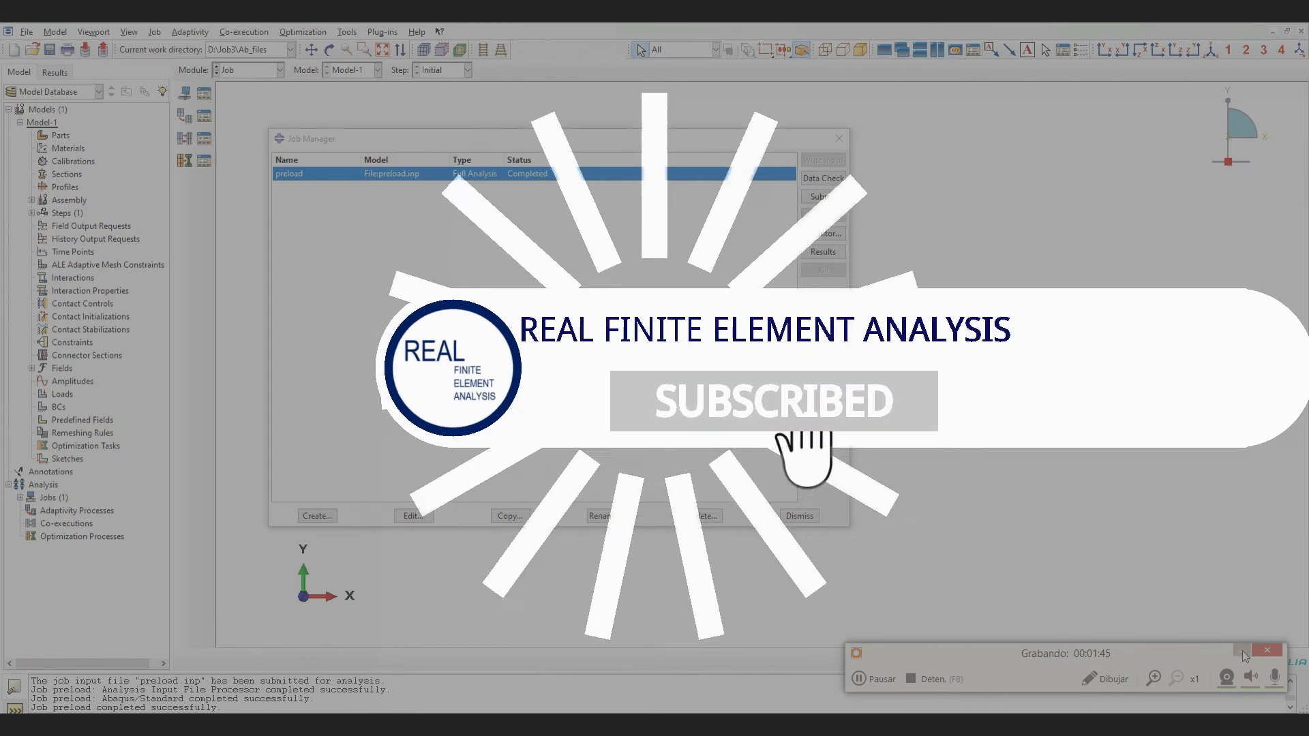
left_click(1241, 653)
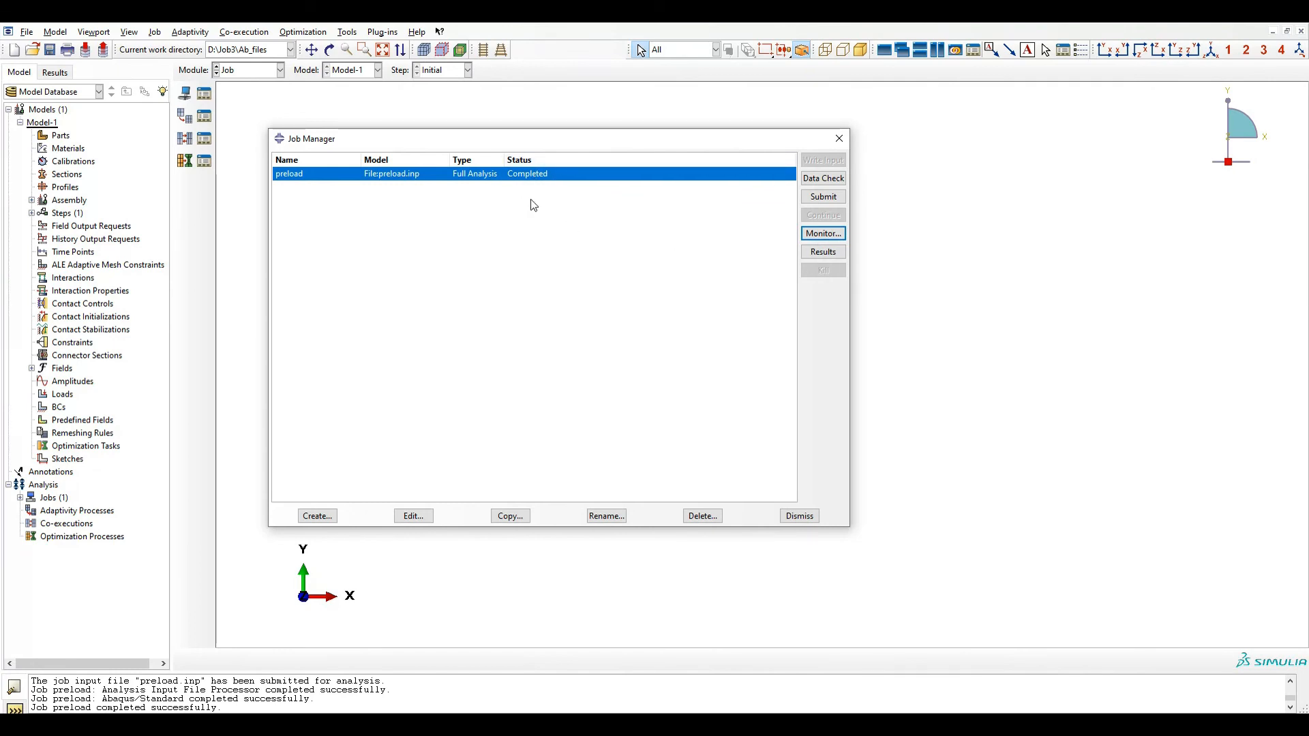
left_click(820, 252)
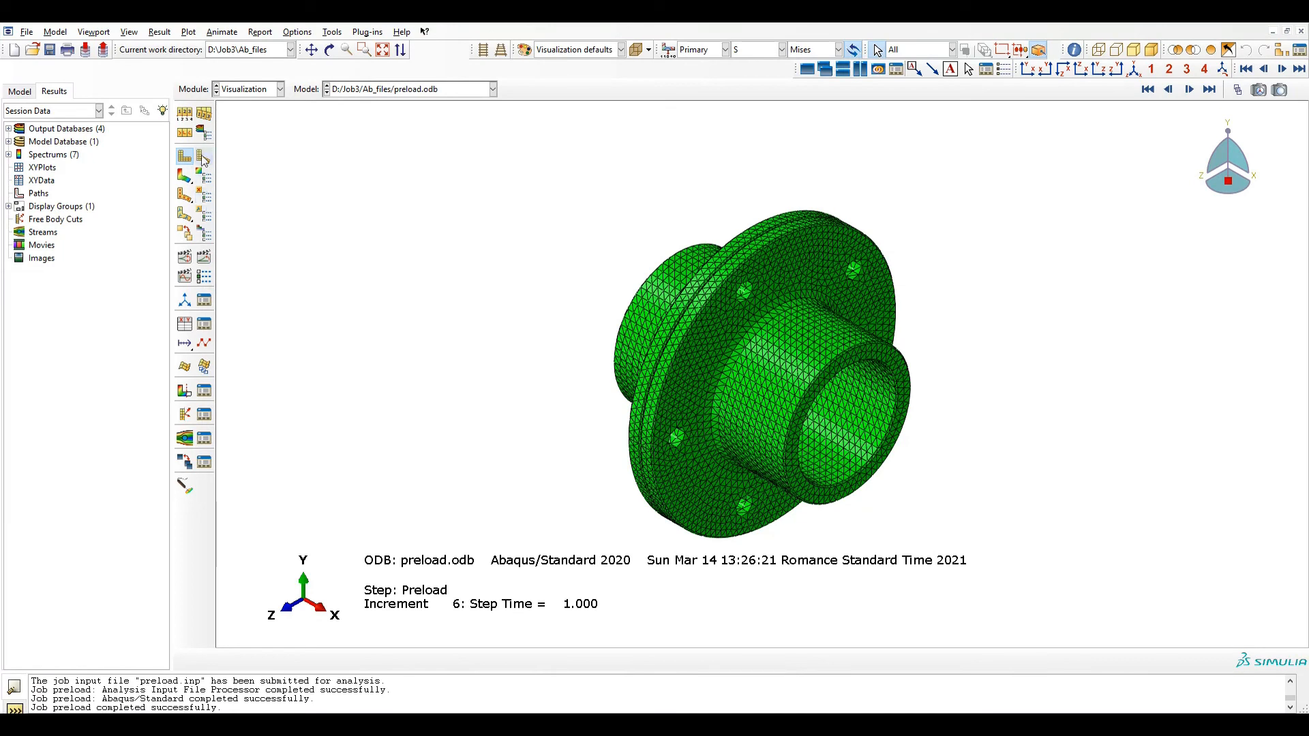
Step: Set the visible edges of the flange results plot to feature edges only
left_click(186, 133)
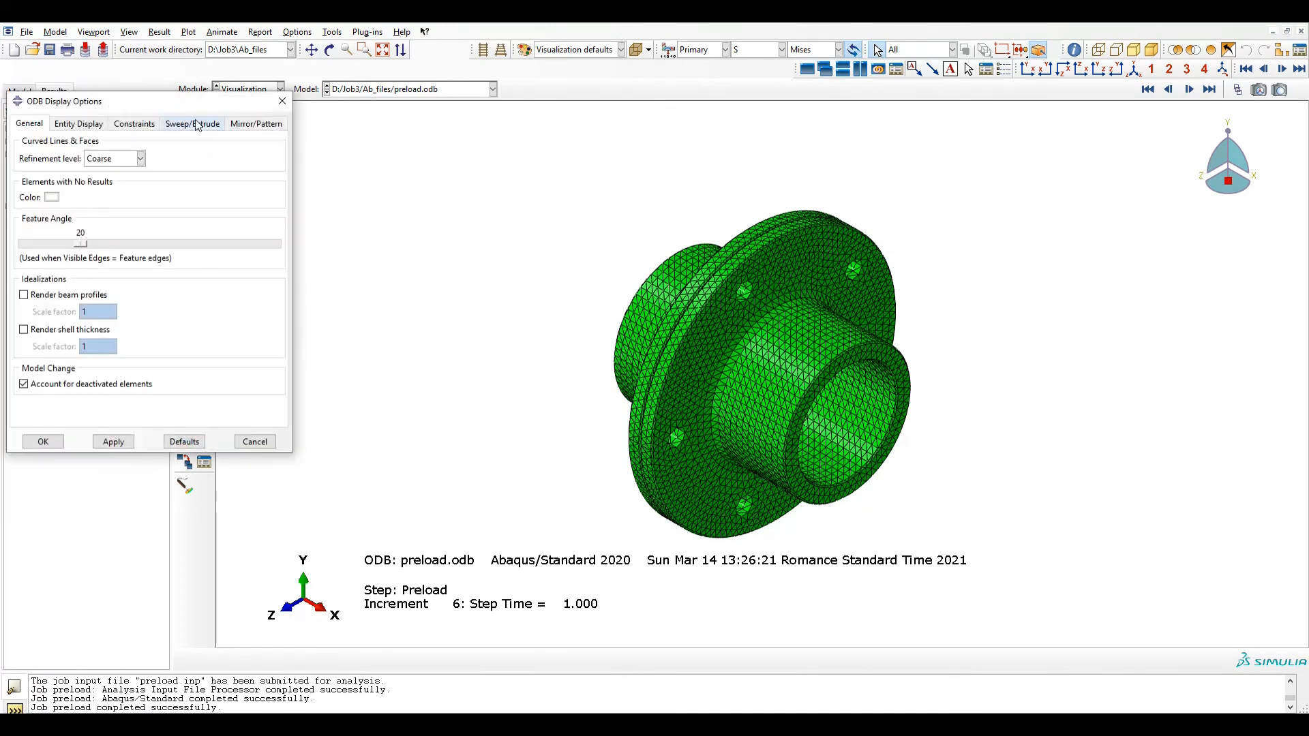
left_click(282, 101)
left_click(185, 114)
left_click(424, 348)
left_click(330, 517)
left_click(273, 517)
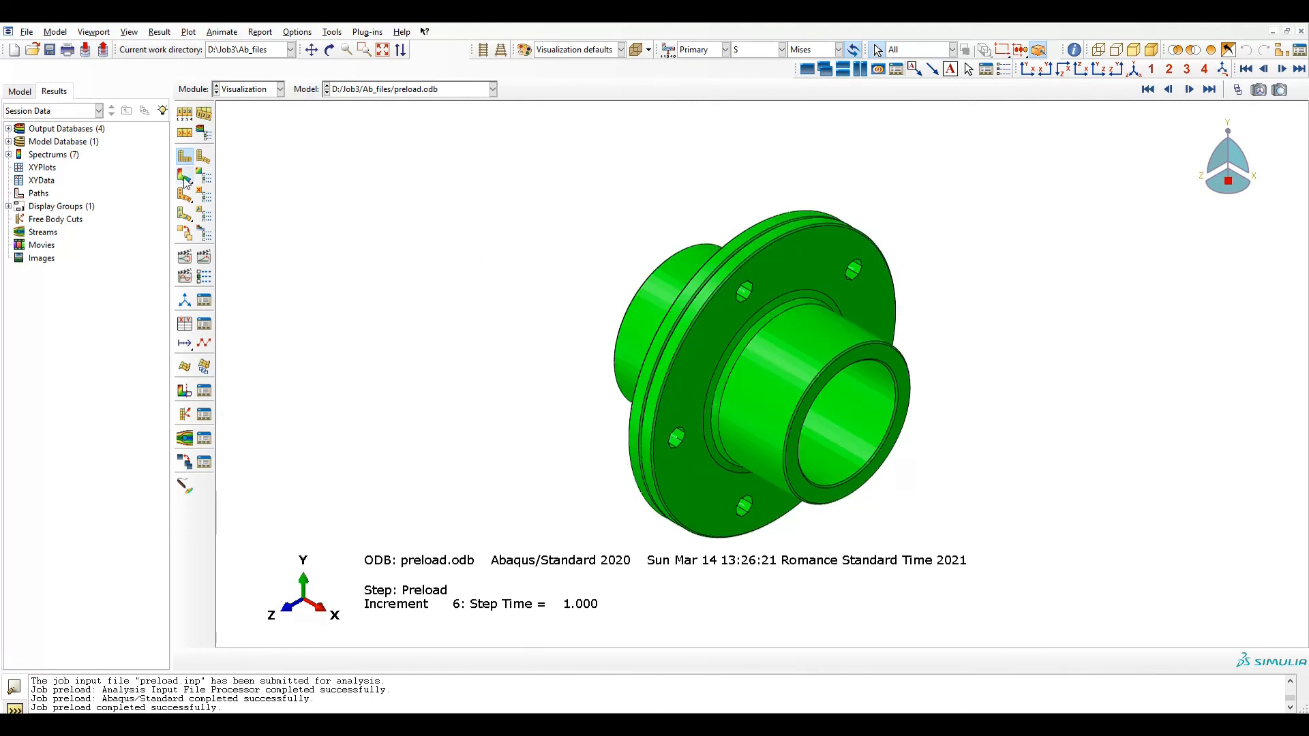
Step: Plot the von Mises stress contours on the deformed flanges and view the bolt holes from the front
left_click(184, 177)
left_click_drag(787, 392, 821, 373, "ctrl+alt")
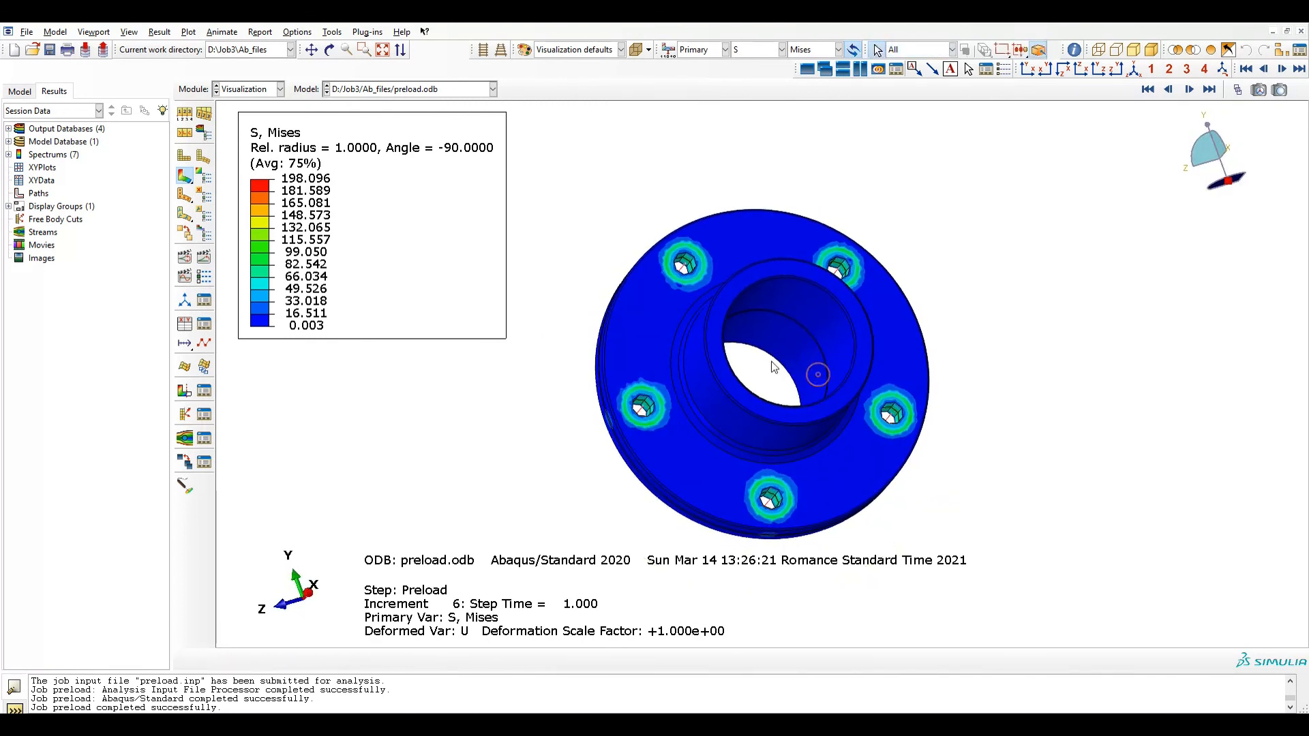
Step: Change the contour plot from von Mises stress to the S11 stress component on the deformed flanges
left_click(818, 52)
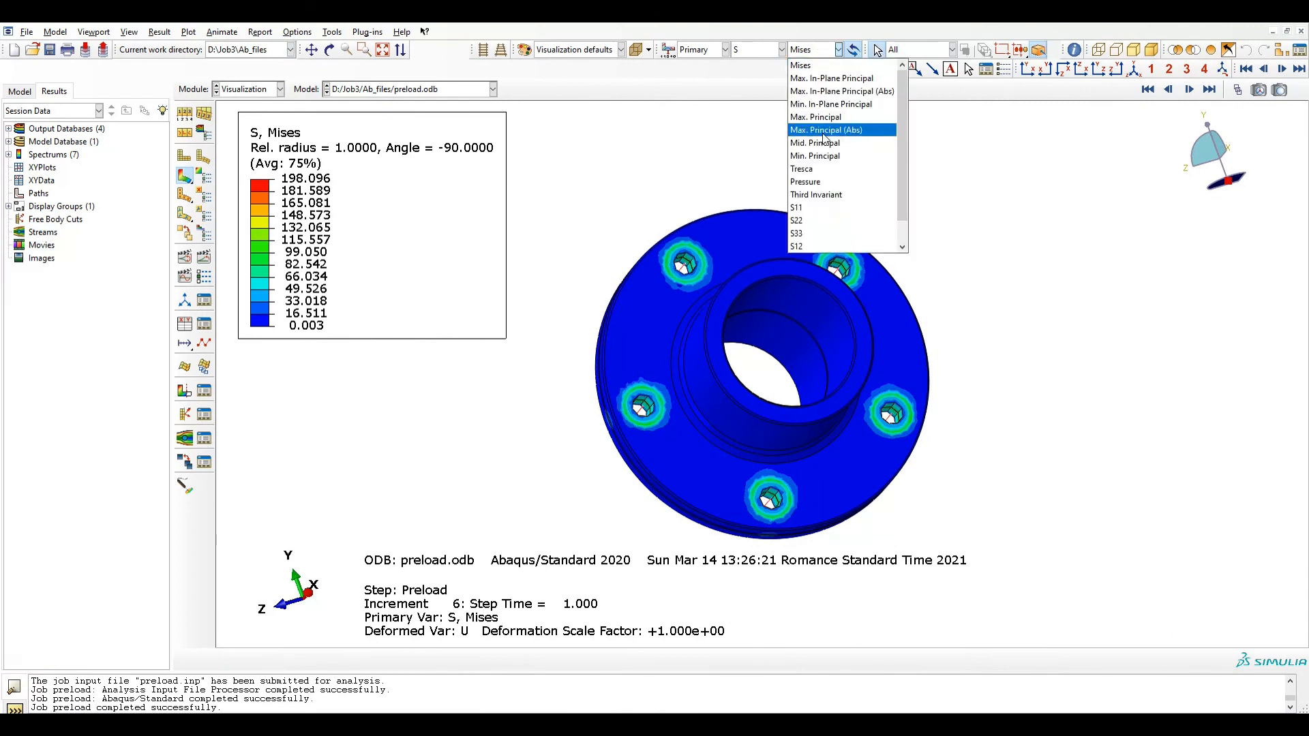
left_click(809, 209)
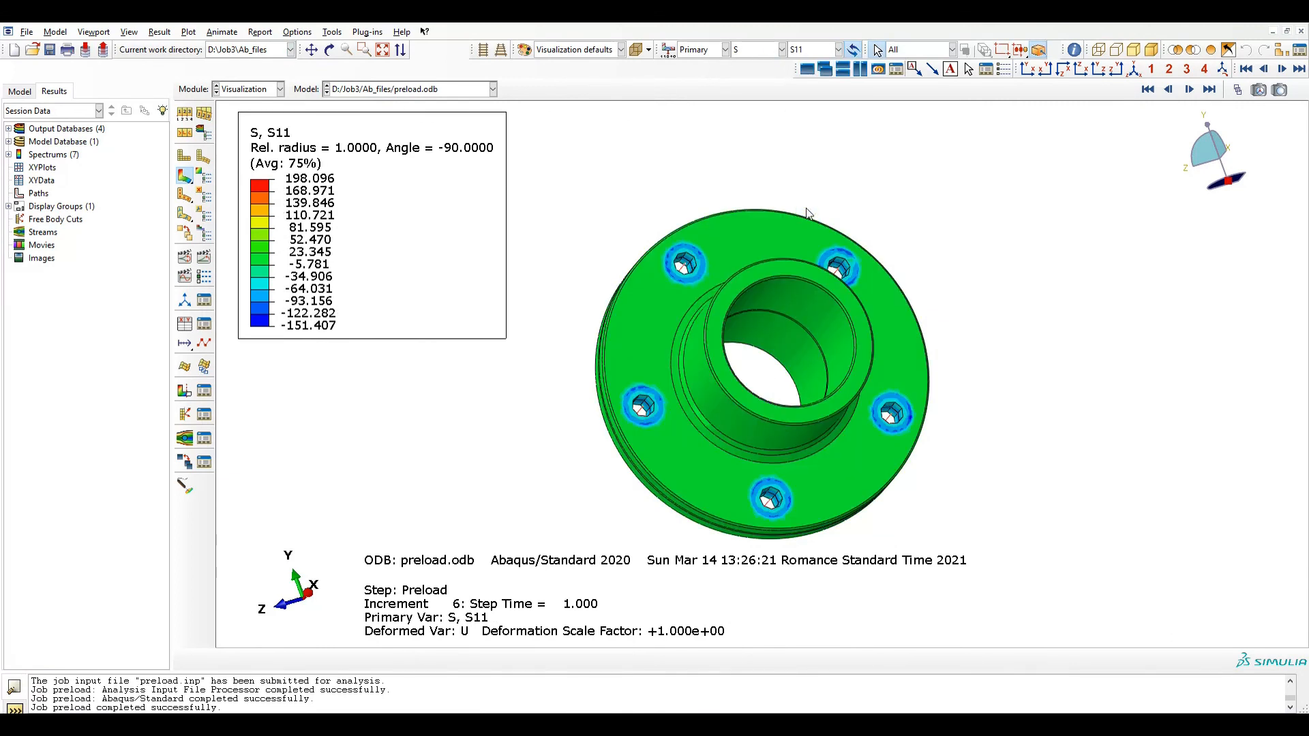
left_click_drag(772, 334, 783, 339, "ctrl+alt")
right_click_drag(798, 351, 775, 342, "ctrl+alt")
middle_click_drag(770, 338, 757, 301, "ctrl+alt")
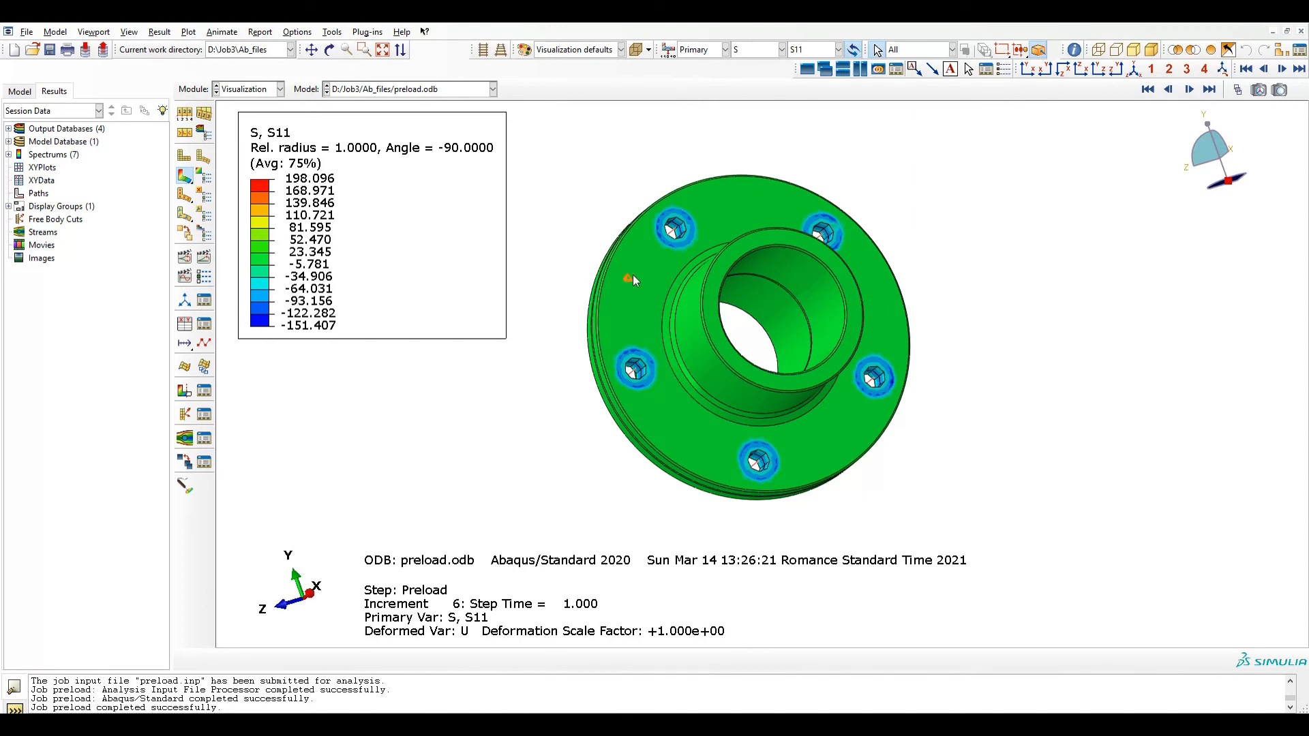
Step: Switch to the PowerPoint slide and review the analytical bolt stress formula, including its force, bolt radius and resulting stress
left_click(596, 311)
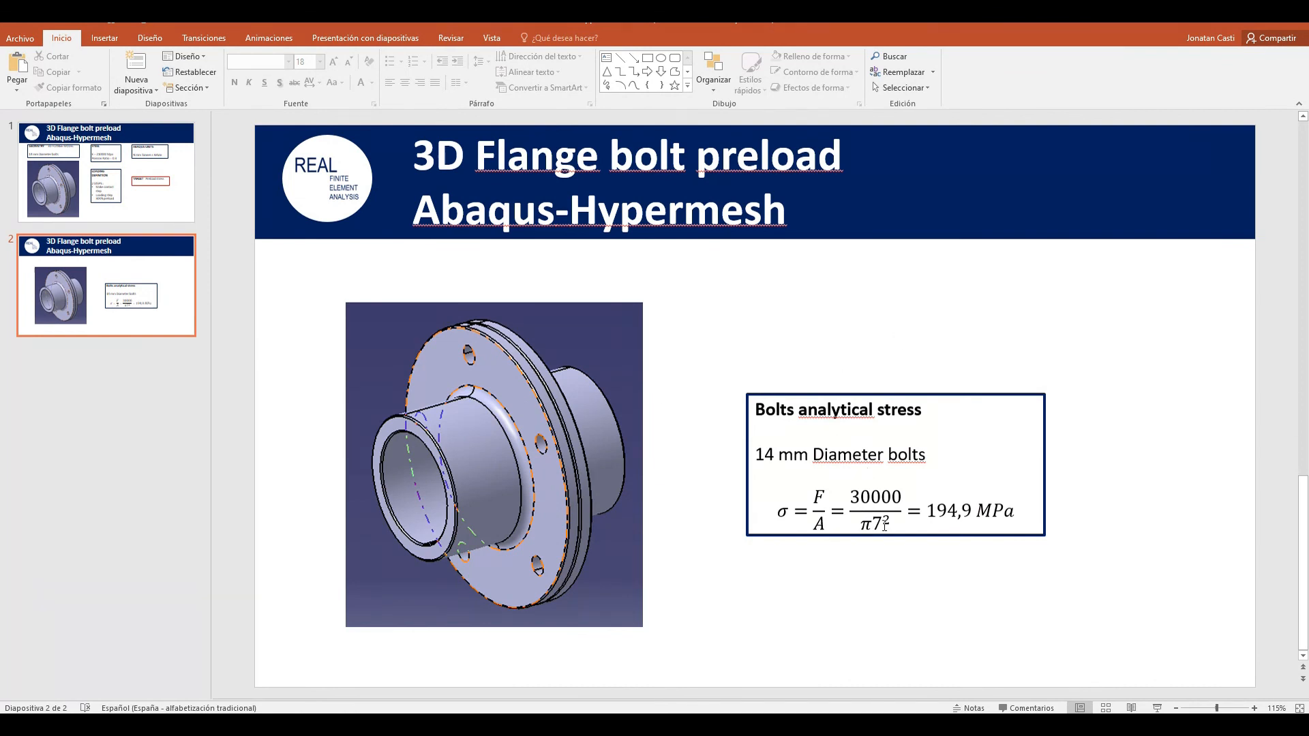
left_click(782, 518)
left_click(852, 502)
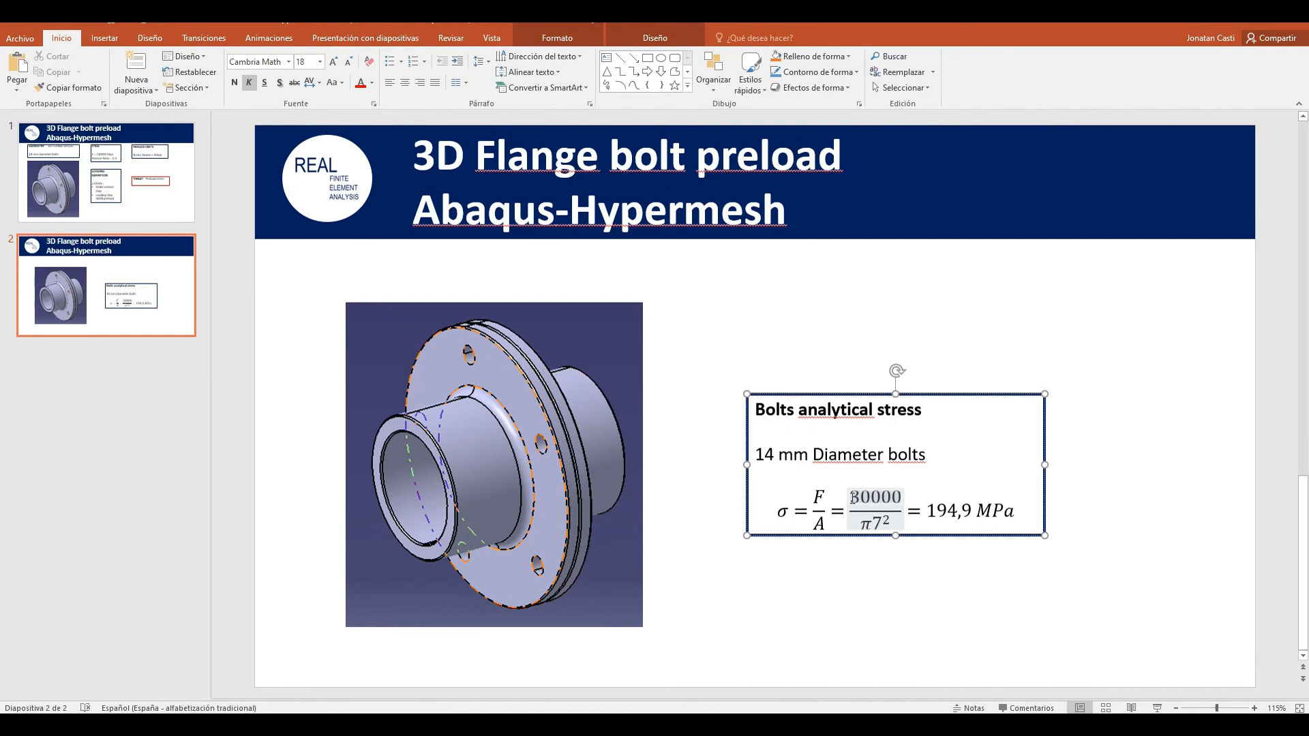
double_click(852, 499)
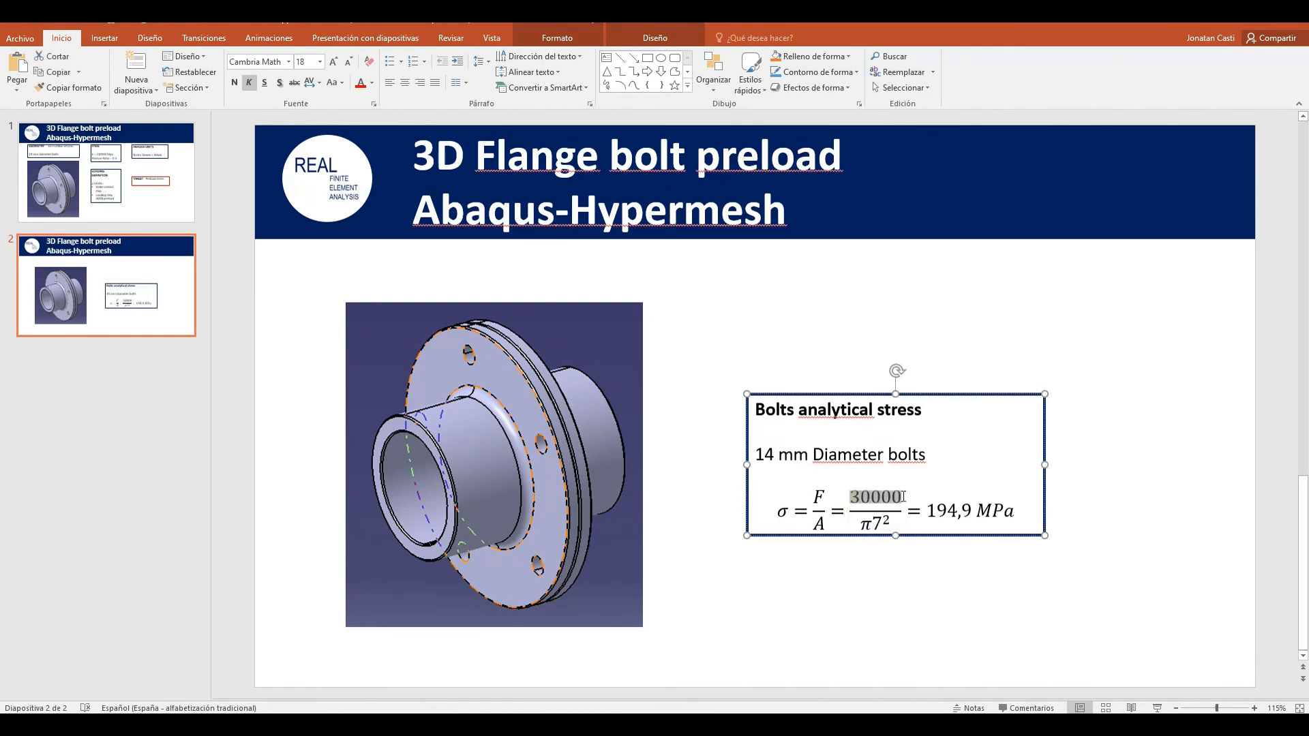
double_click(876, 522)
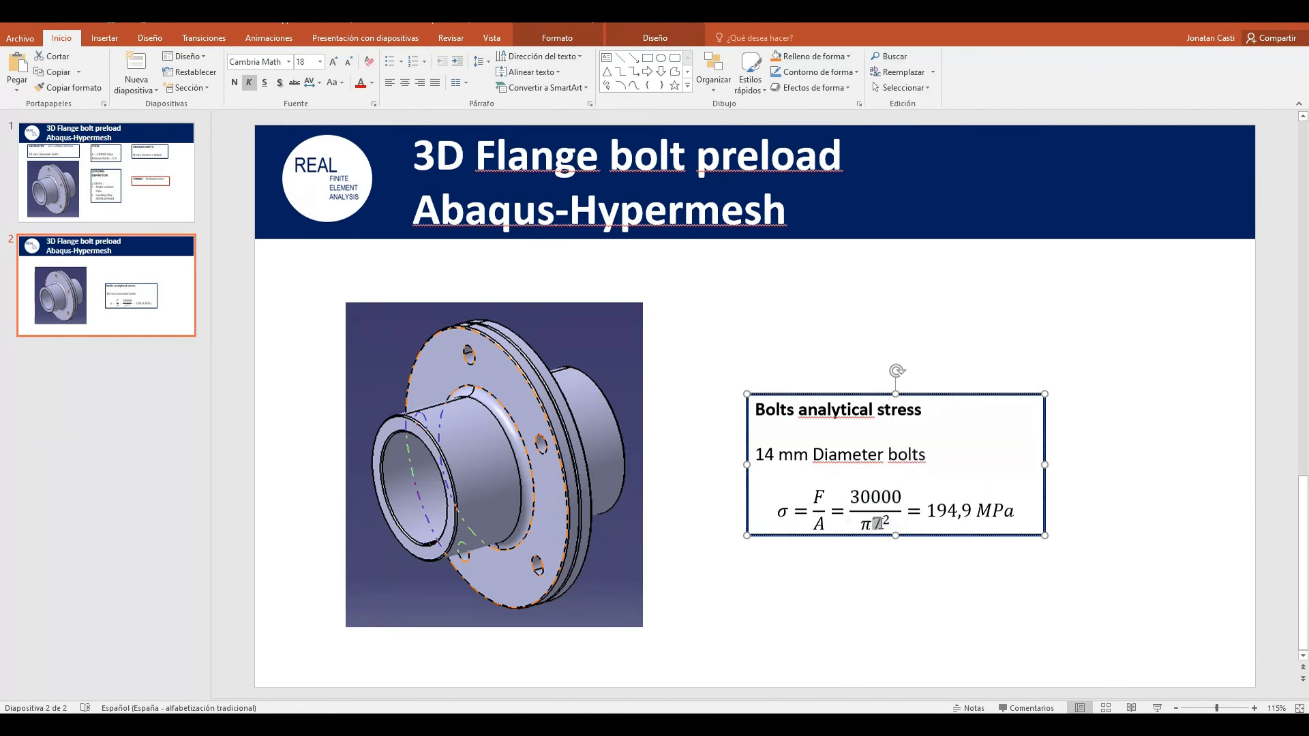
left_click(905, 557)
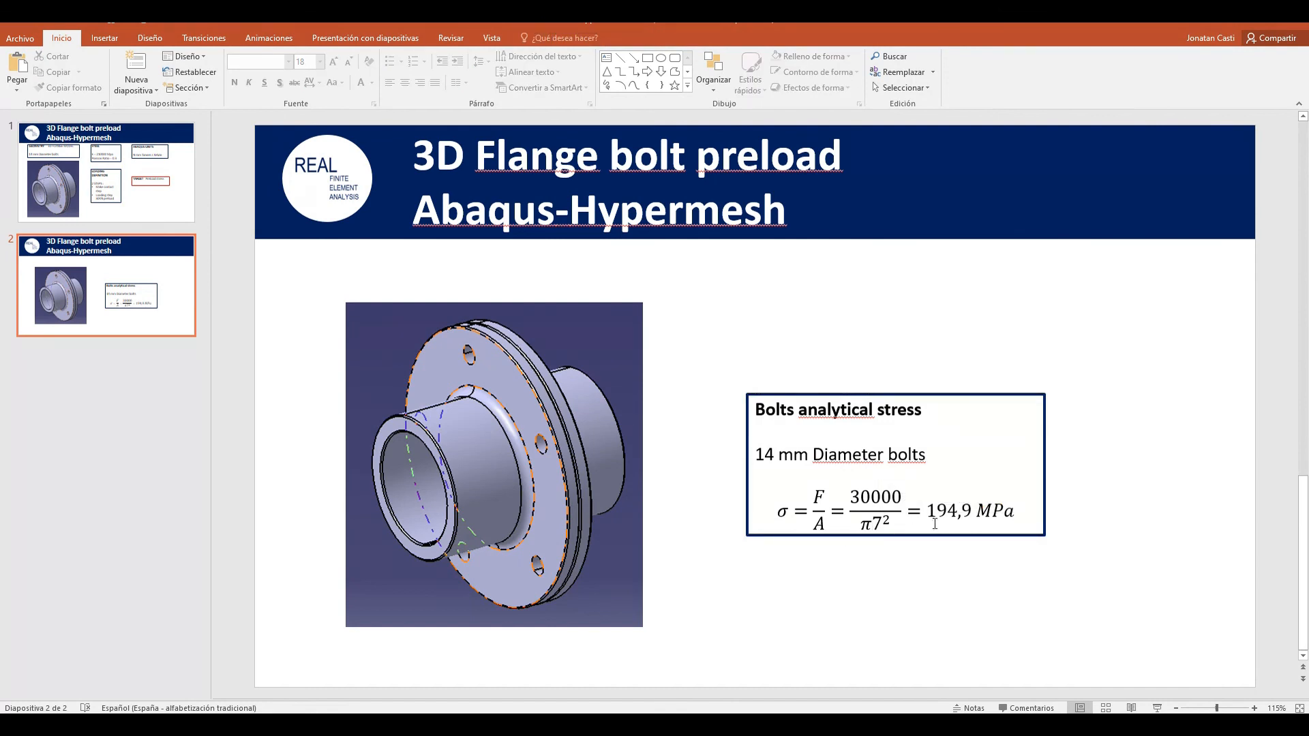
left_click_drag(927, 511, 973, 511)
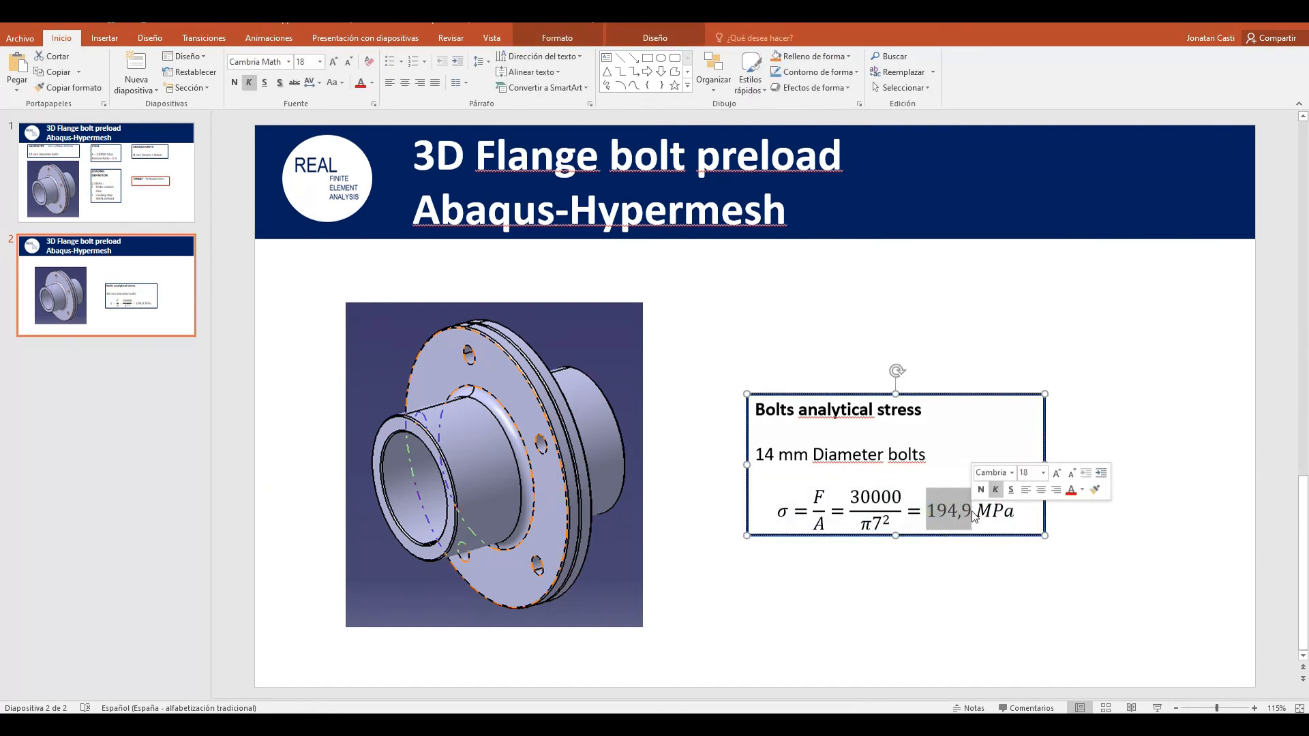
left_click(915, 564)
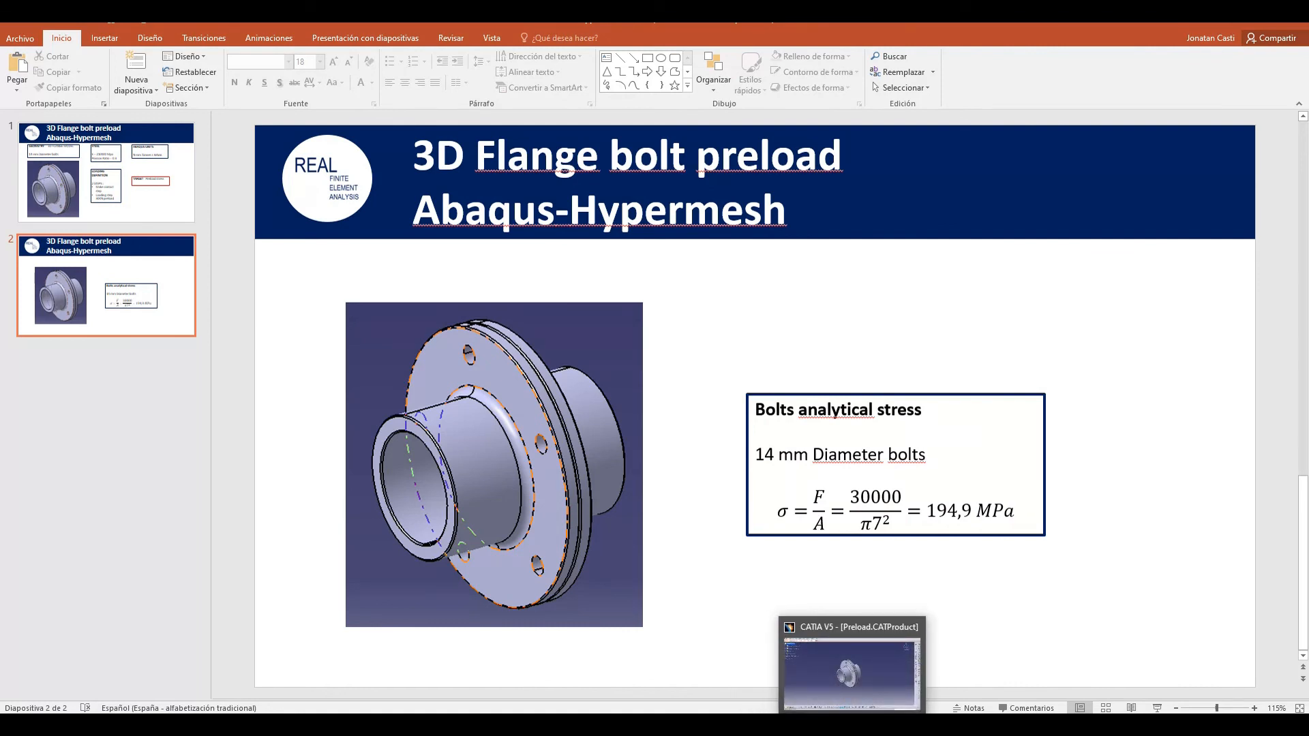
left_click(944, 725)
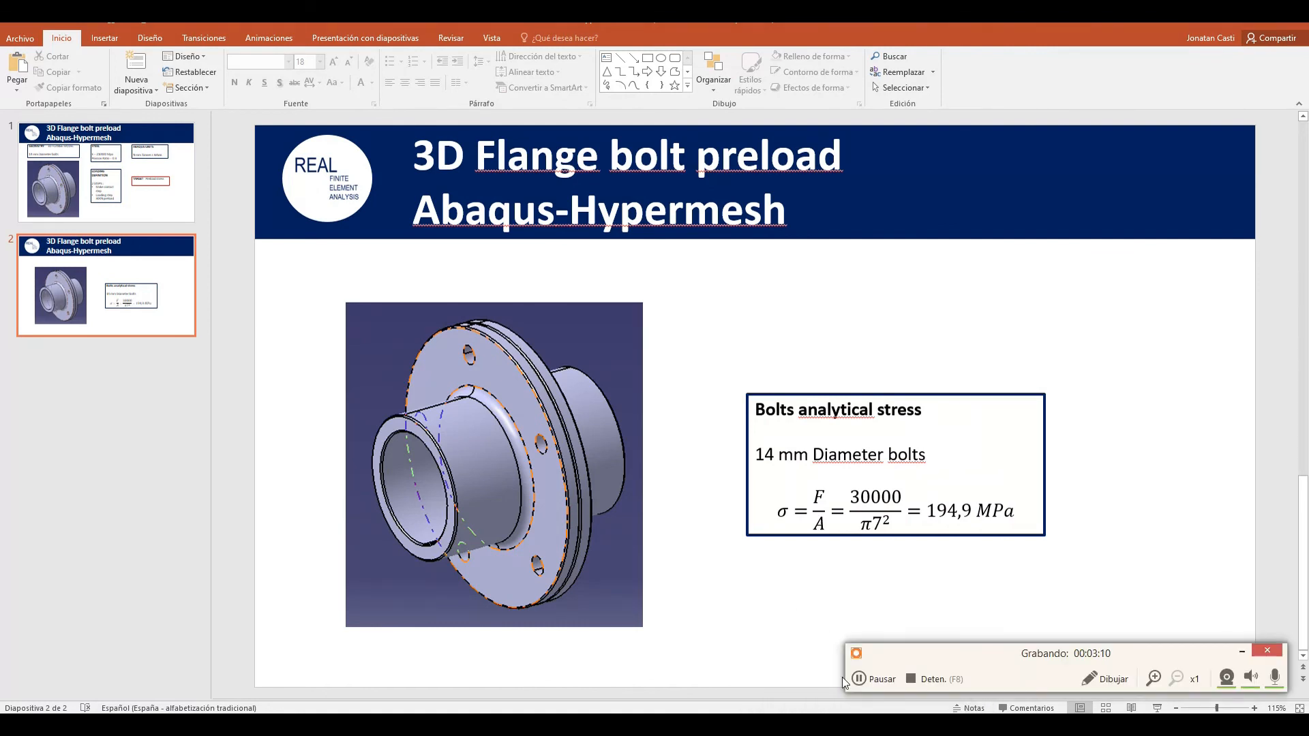
left_click(1242, 652)
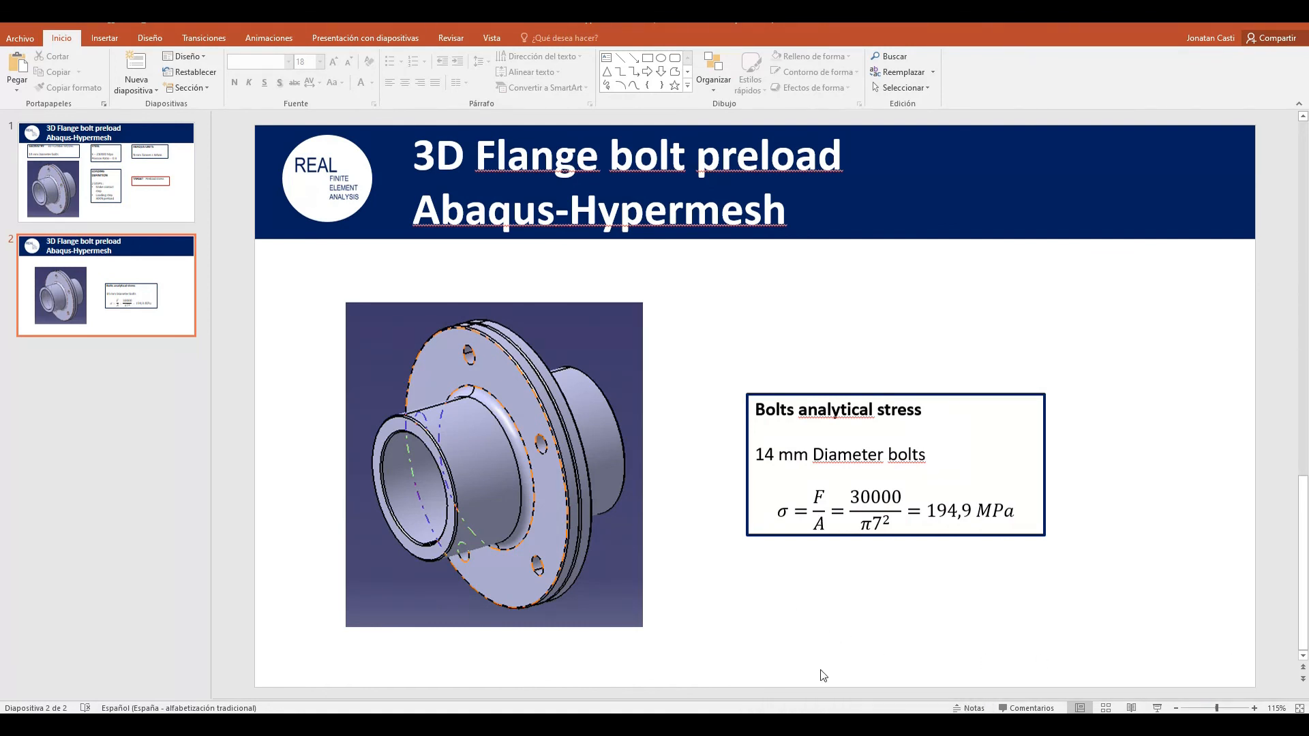
Step: Return to the Abaqus results and enable rendering of beam profiles in the ODB display options
left_click(783, 725)
left_click_drag(834, 334, 772, 363, "ctrl+alt")
scroll(708, 224, "down", 12)
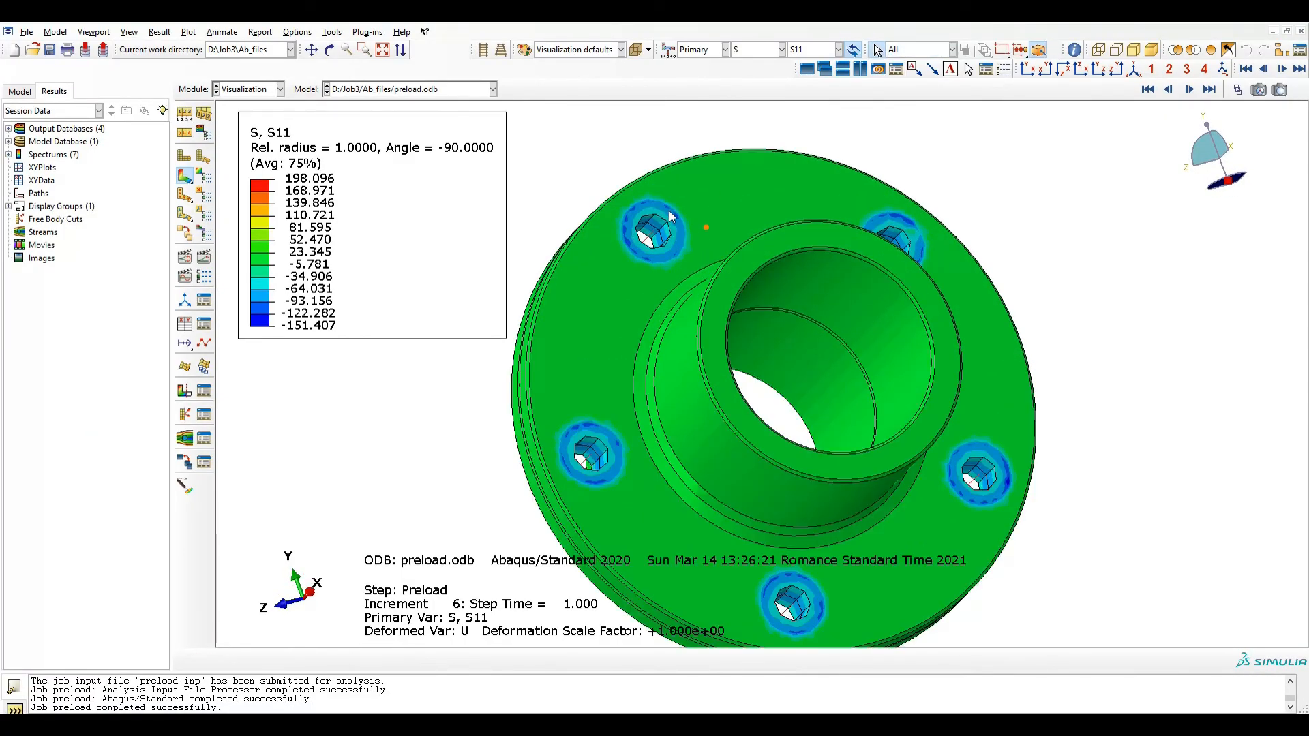
scroll(690, 378, "up", 12)
mouse_move(689, 382)
left_mouse_down("ctrl+alt")
mouse_move(693, 416)
mouse_move(946, 413)
mouse_move(675, 399)
left_mouse_up("ctrl+alt")
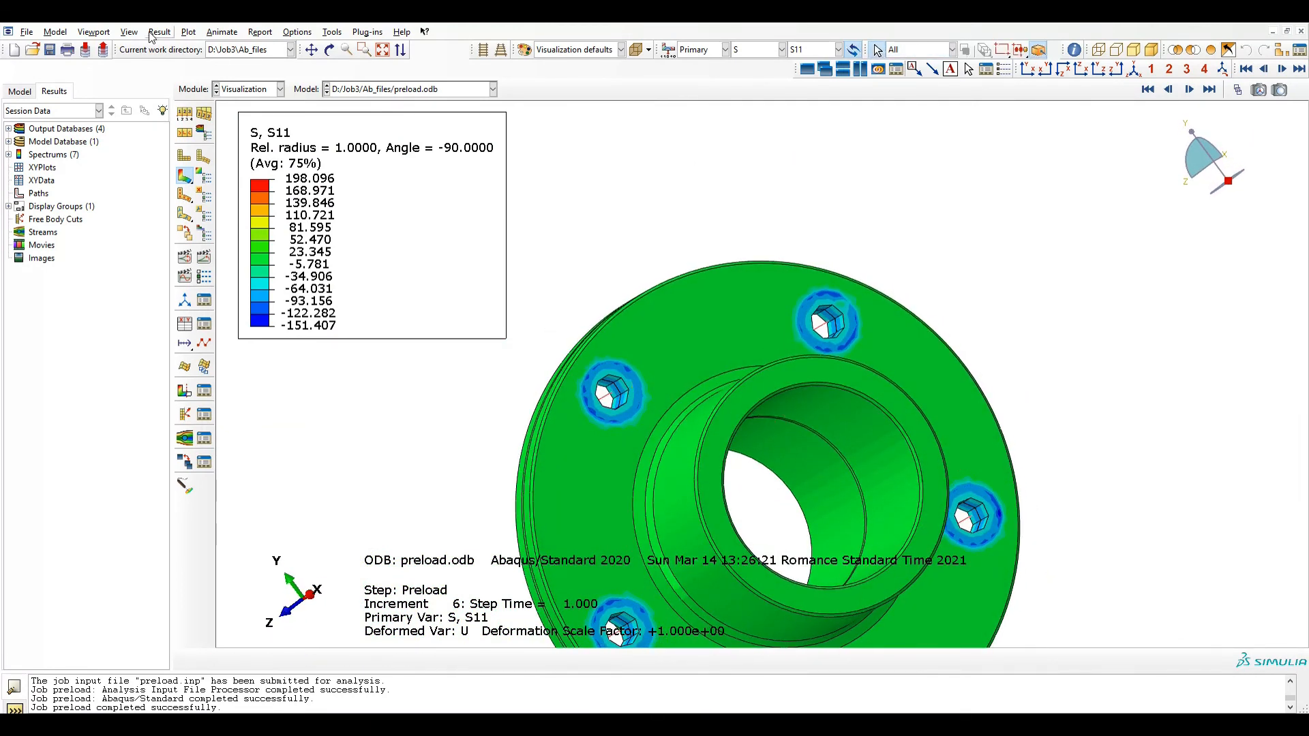
left_click(129, 32)
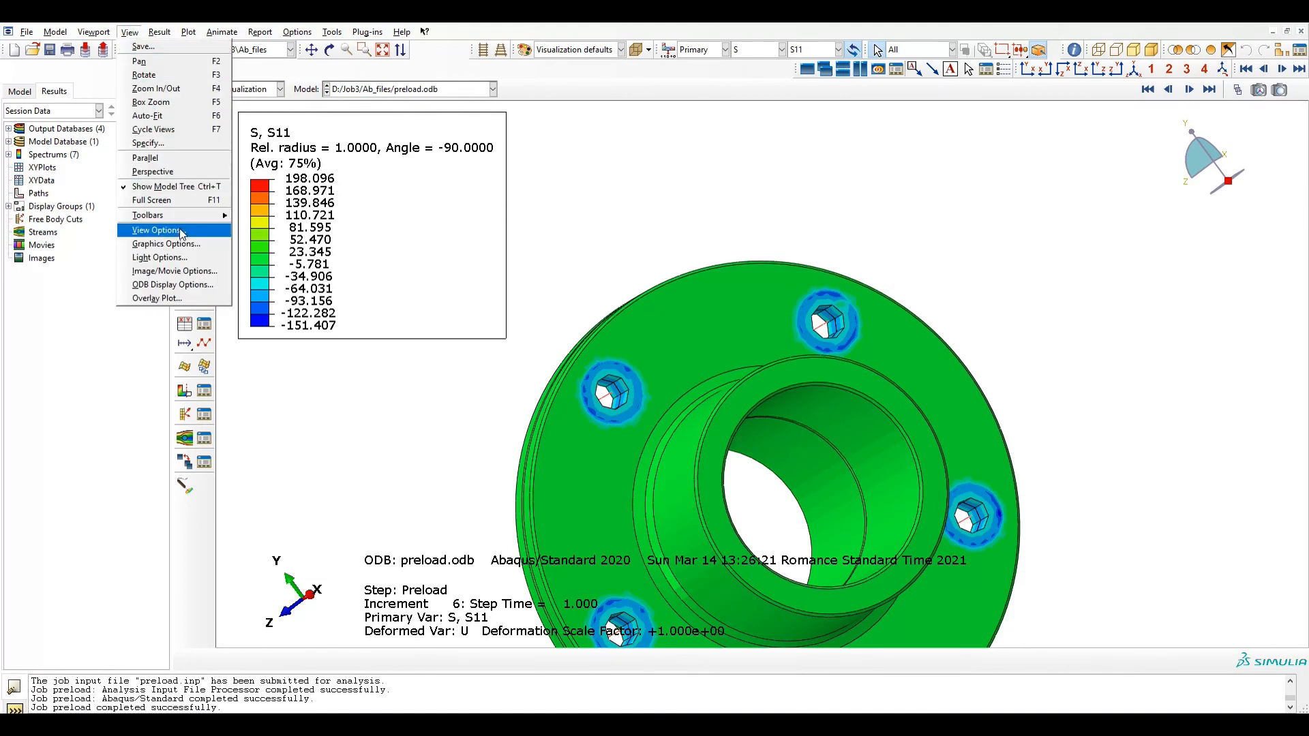
left_click(188, 285)
left_click(49, 298)
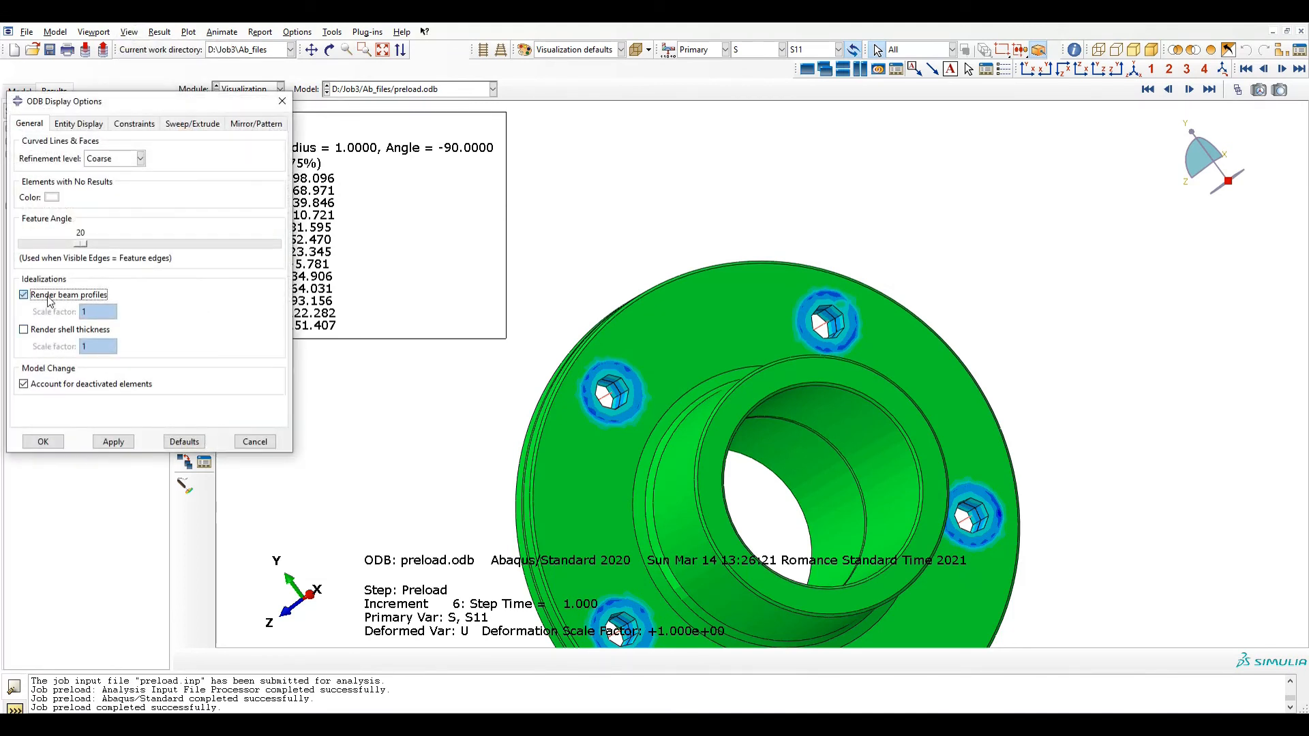
left_click(113, 443)
left_click(43, 443)
Step: Examine the S11 stress on the rendered bolts up close and across the whole flange to compare it with the analytical value
left_click_drag(656, 394, 558, 383, "ctrl+alt")
scroll(558, 383, "up", 3)
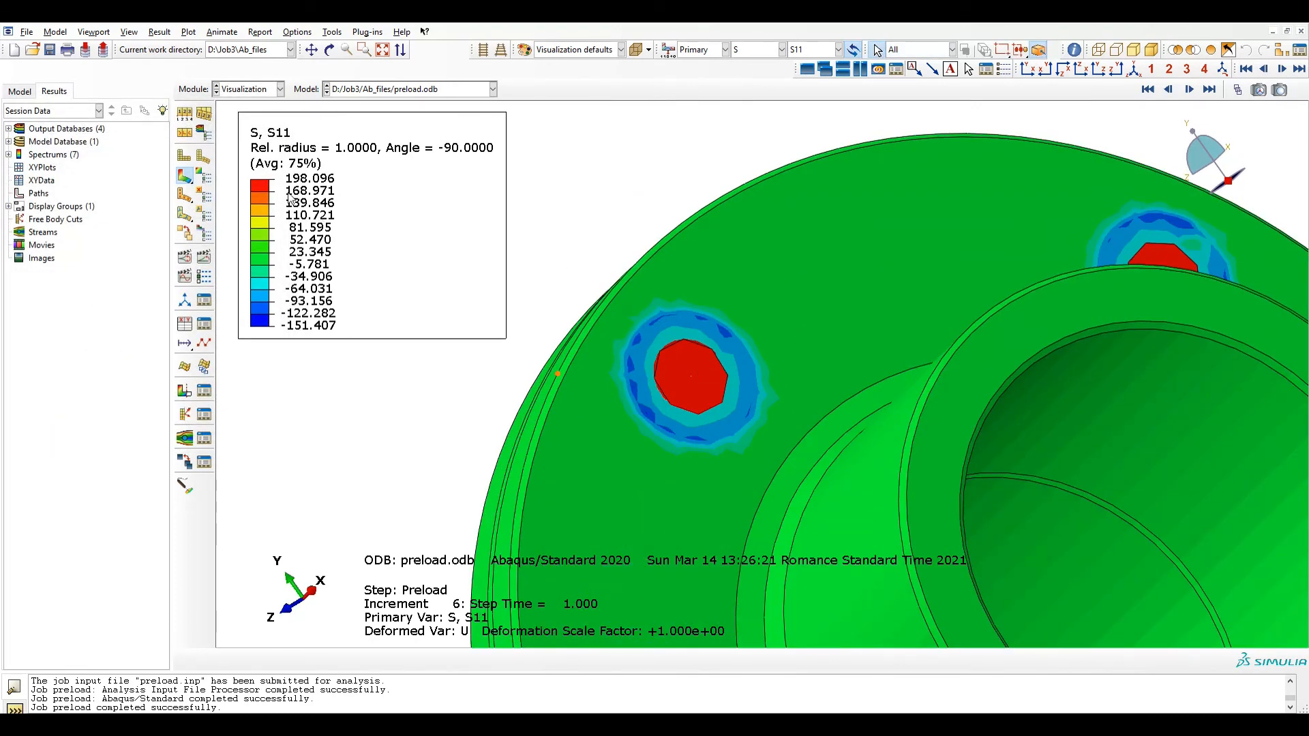
left_click_drag(689, 377, 742, 402, "ctrl+alt")
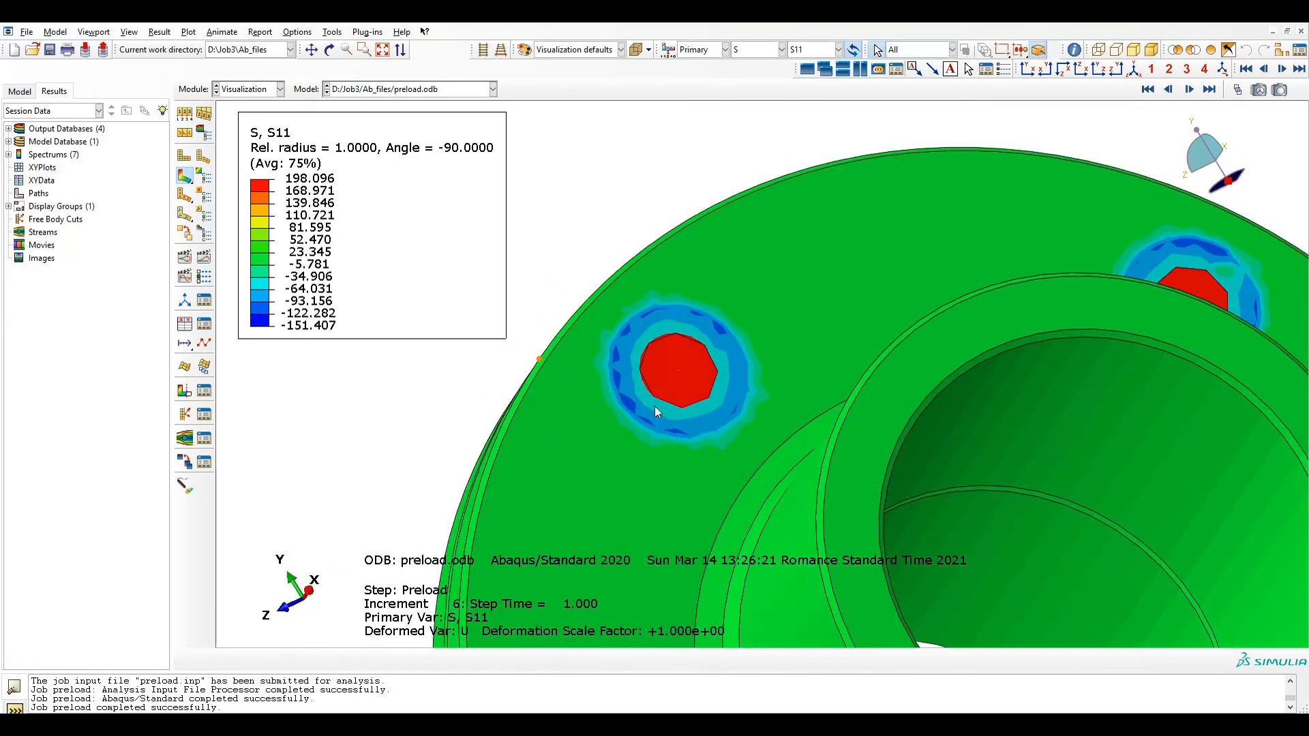
scroll(755, 414, "down", 3)
right_click_drag(772, 420, 771, 410, "ctrl+alt")
middle_click_drag(833, 458, 789, 346, "ctrl+alt")
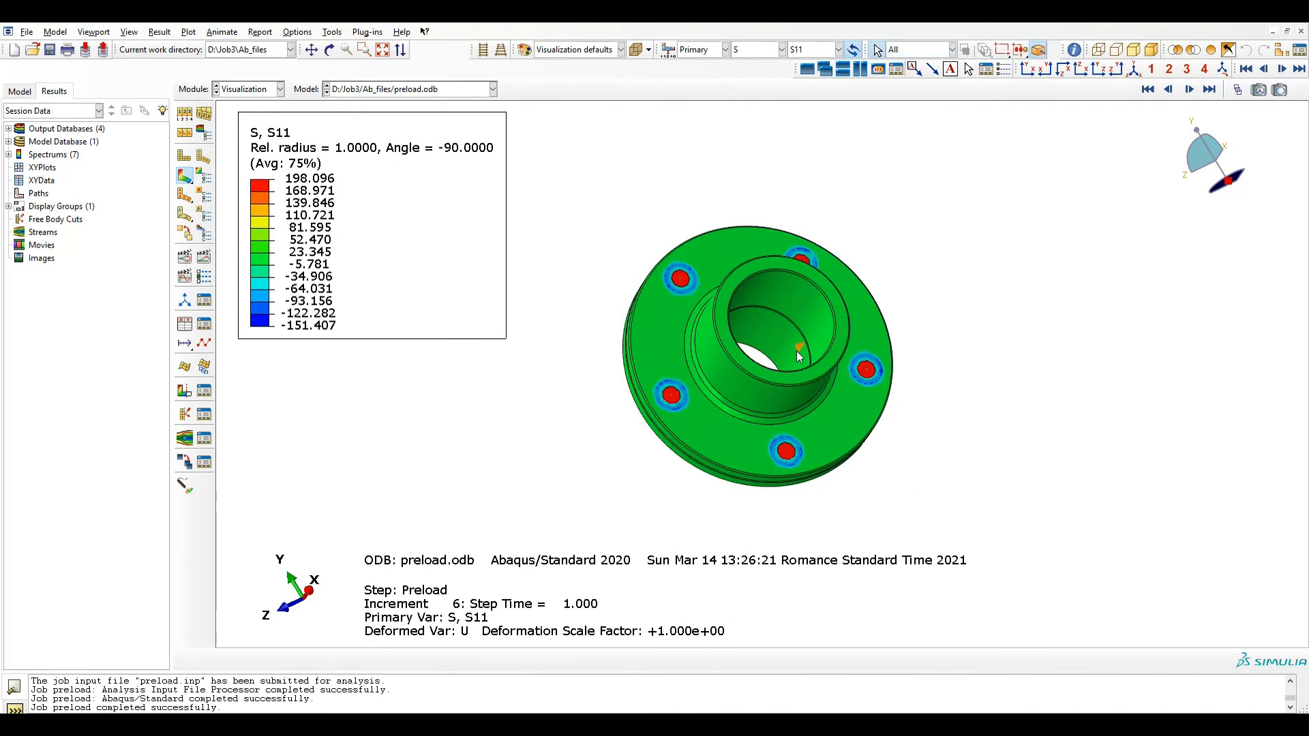